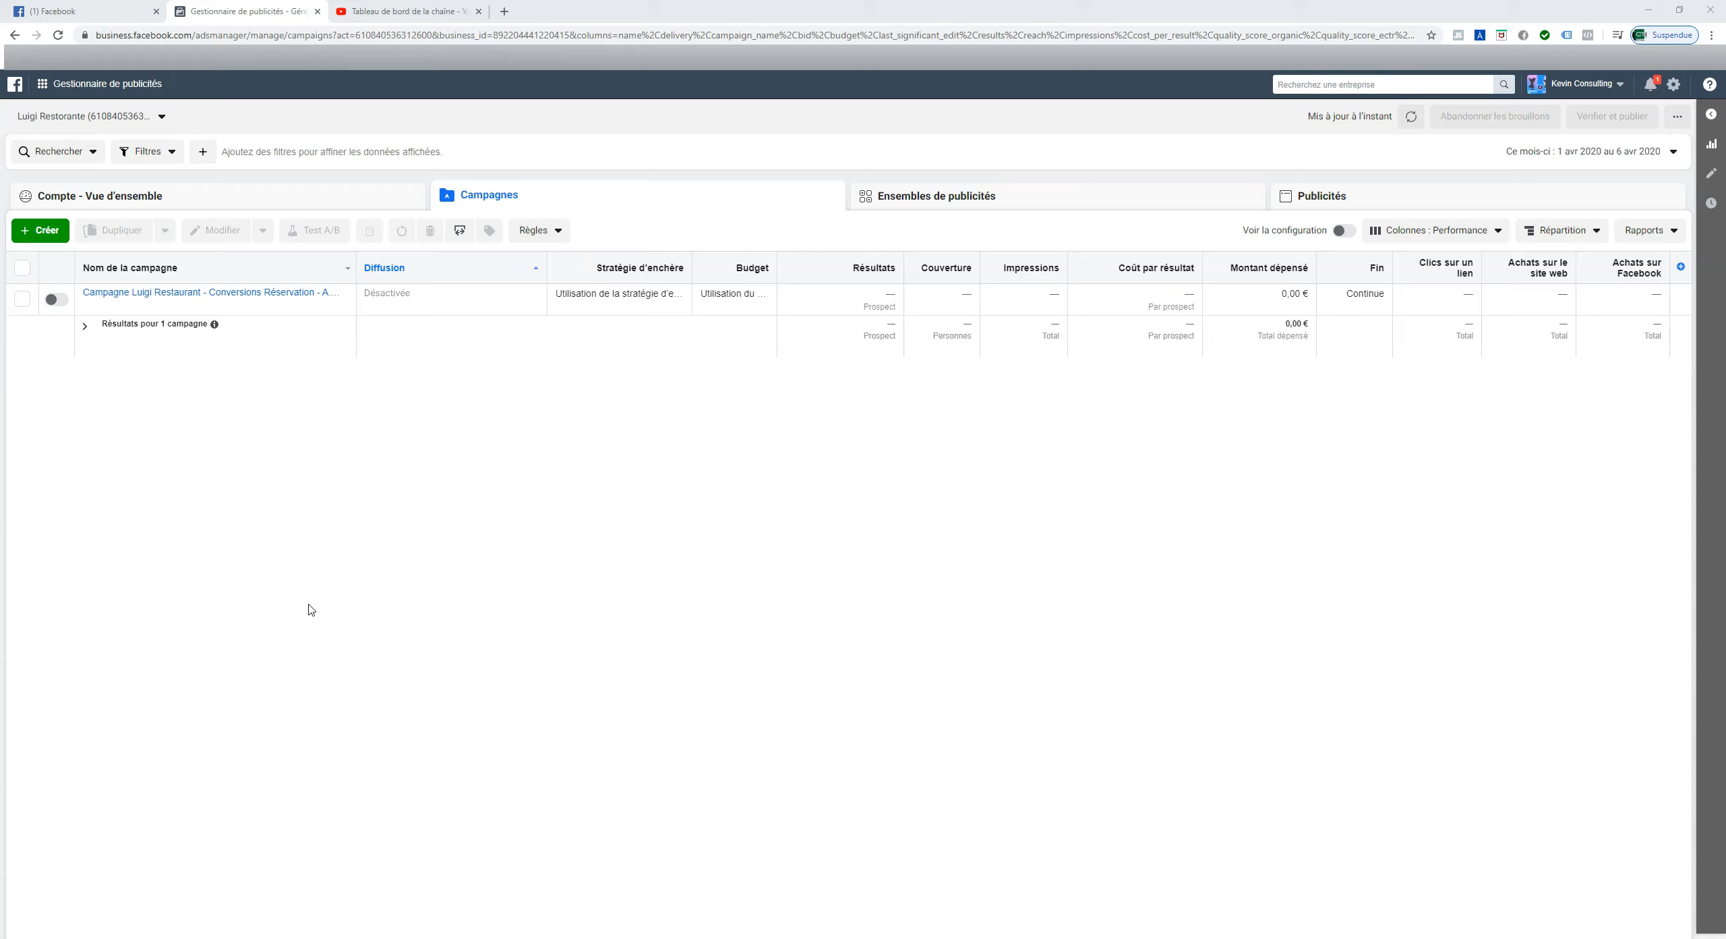
- Display the ad sets belonging to the Campagne Luigi Restaurant - Conversions Réservation campaign
left_click(927, 186)
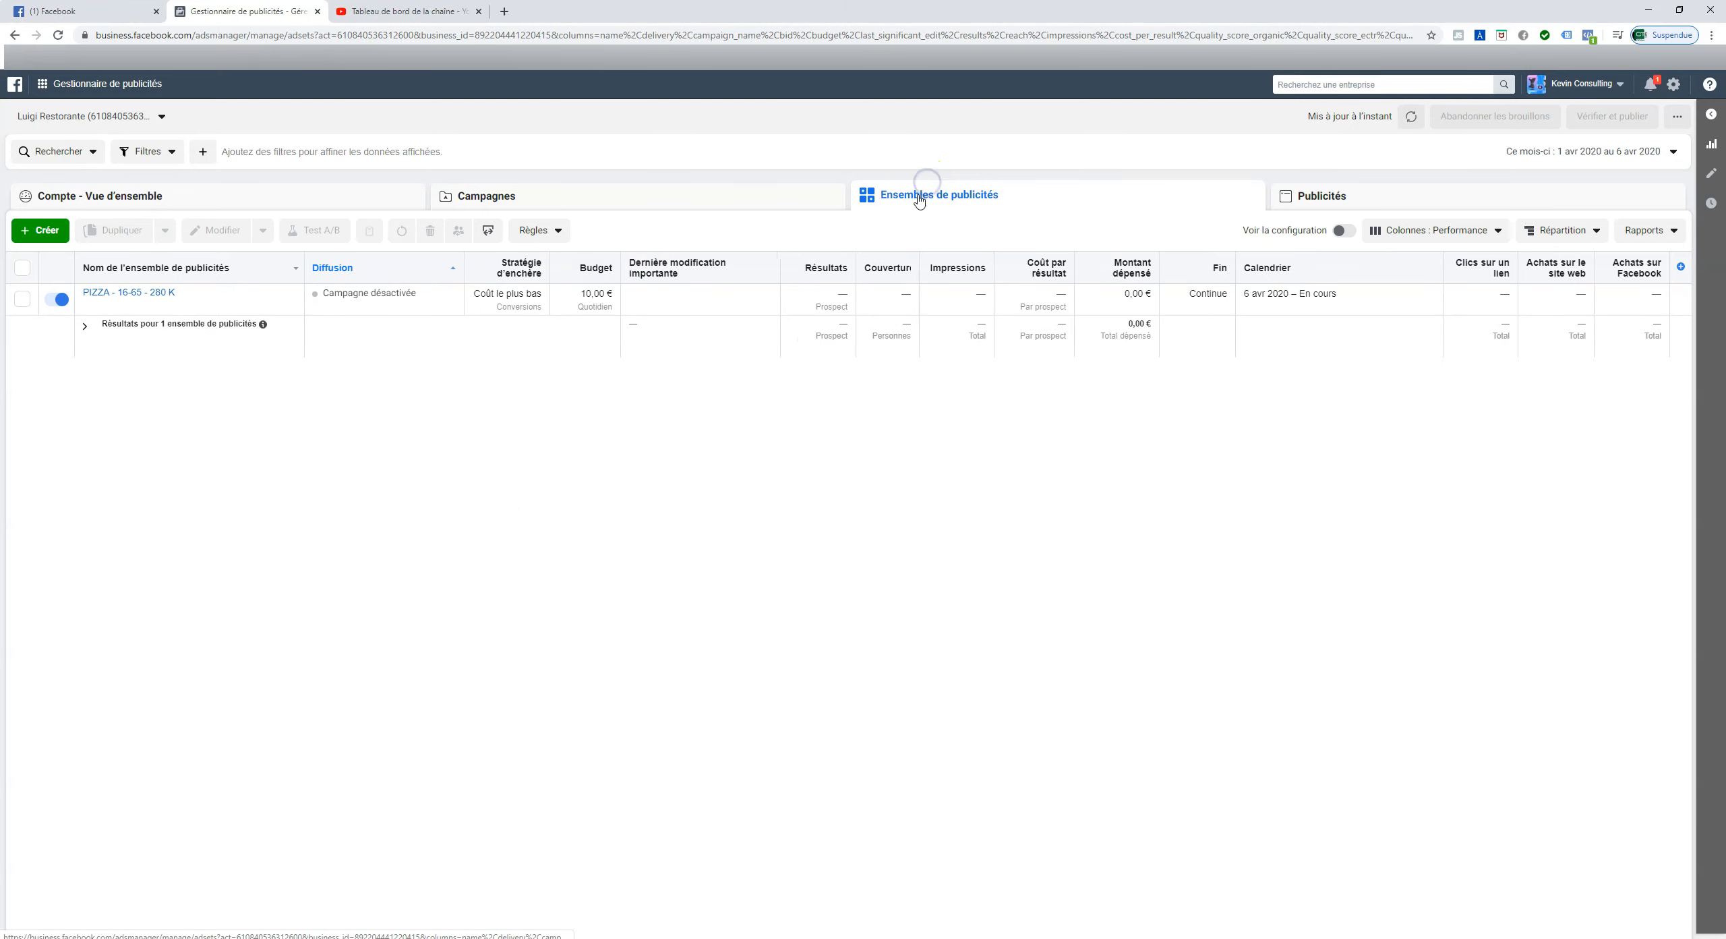
left_click(488, 197)
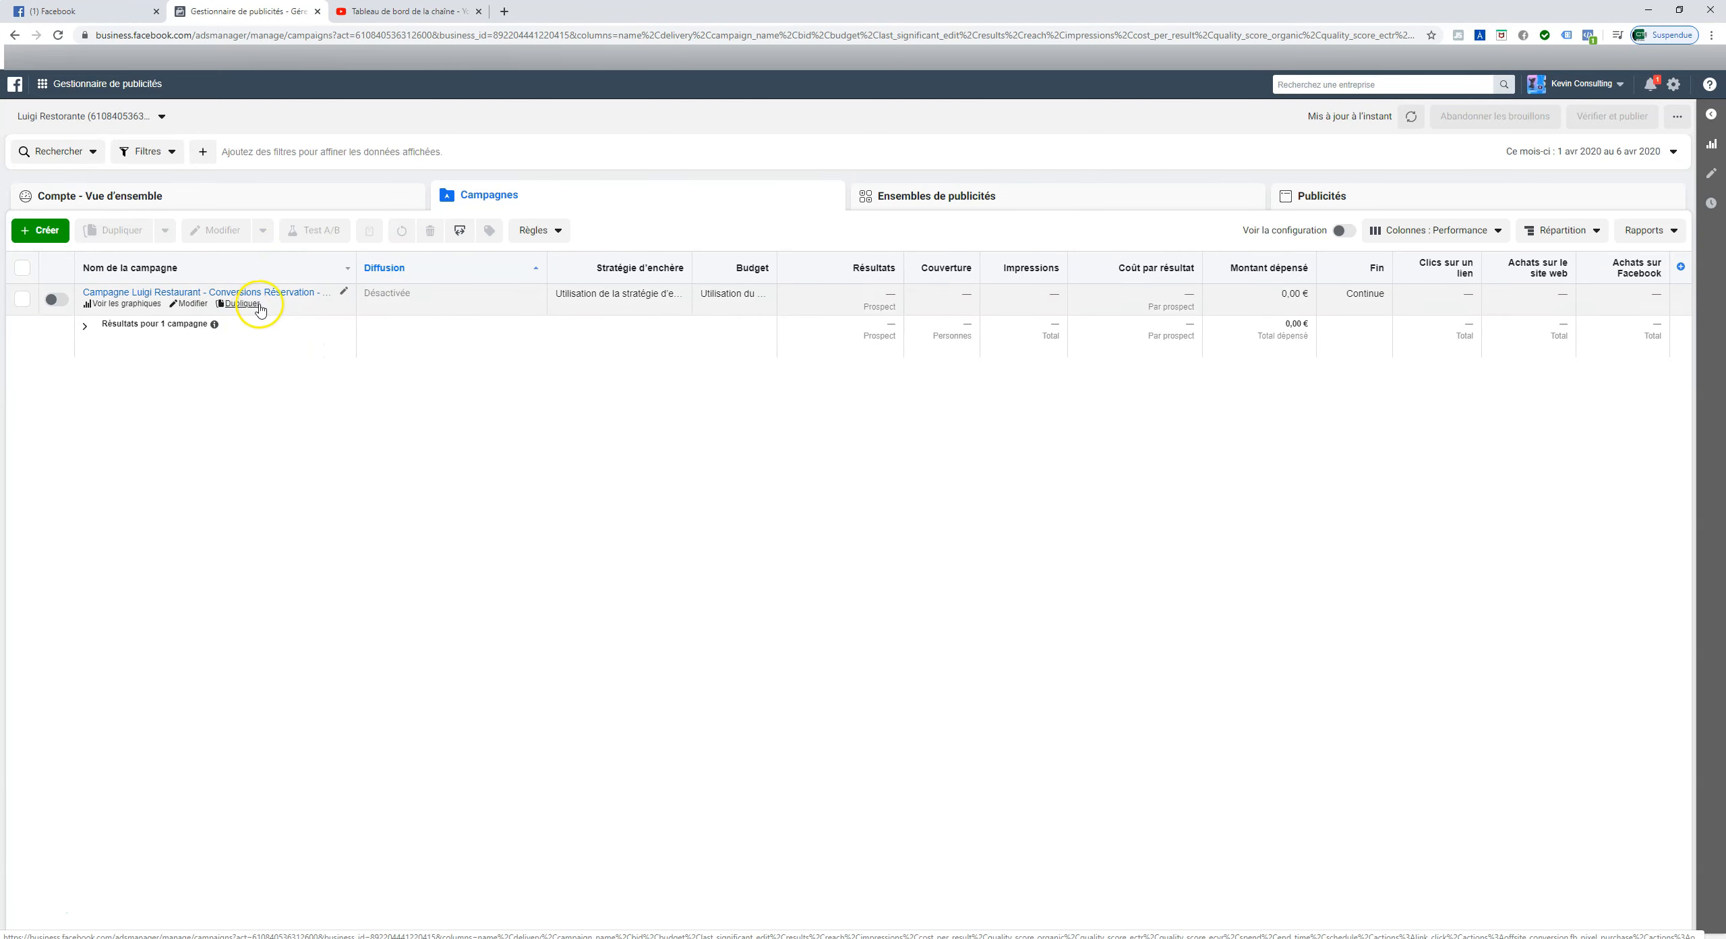
left_click(167, 294)
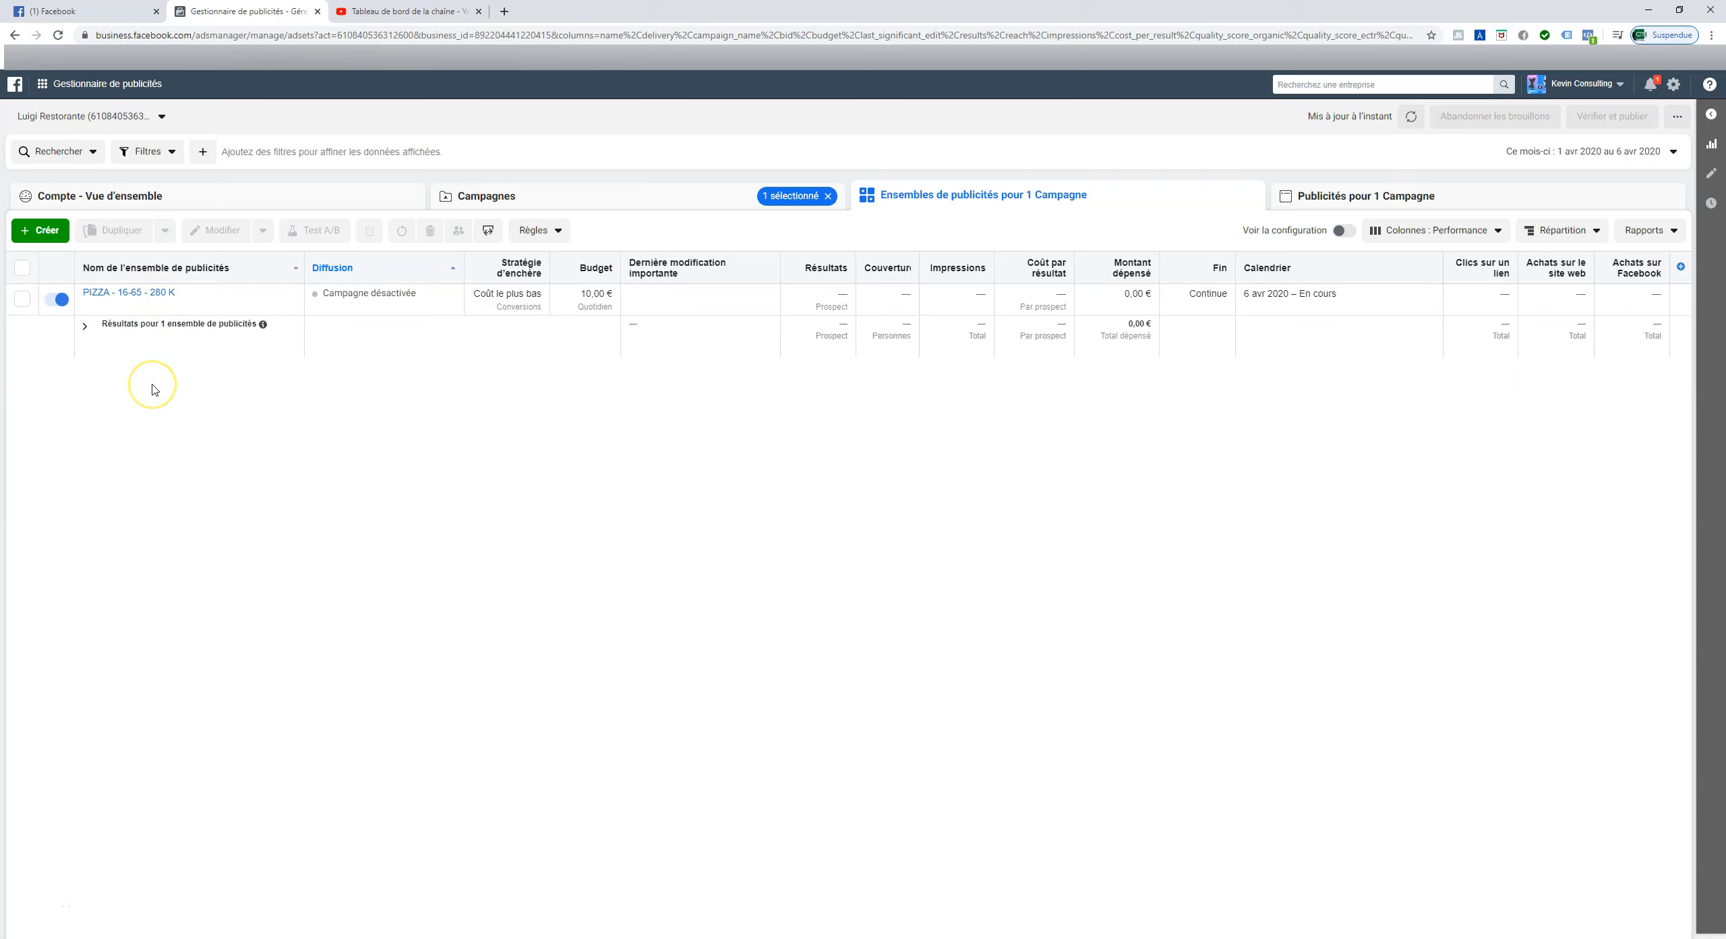
left_click(607, 199)
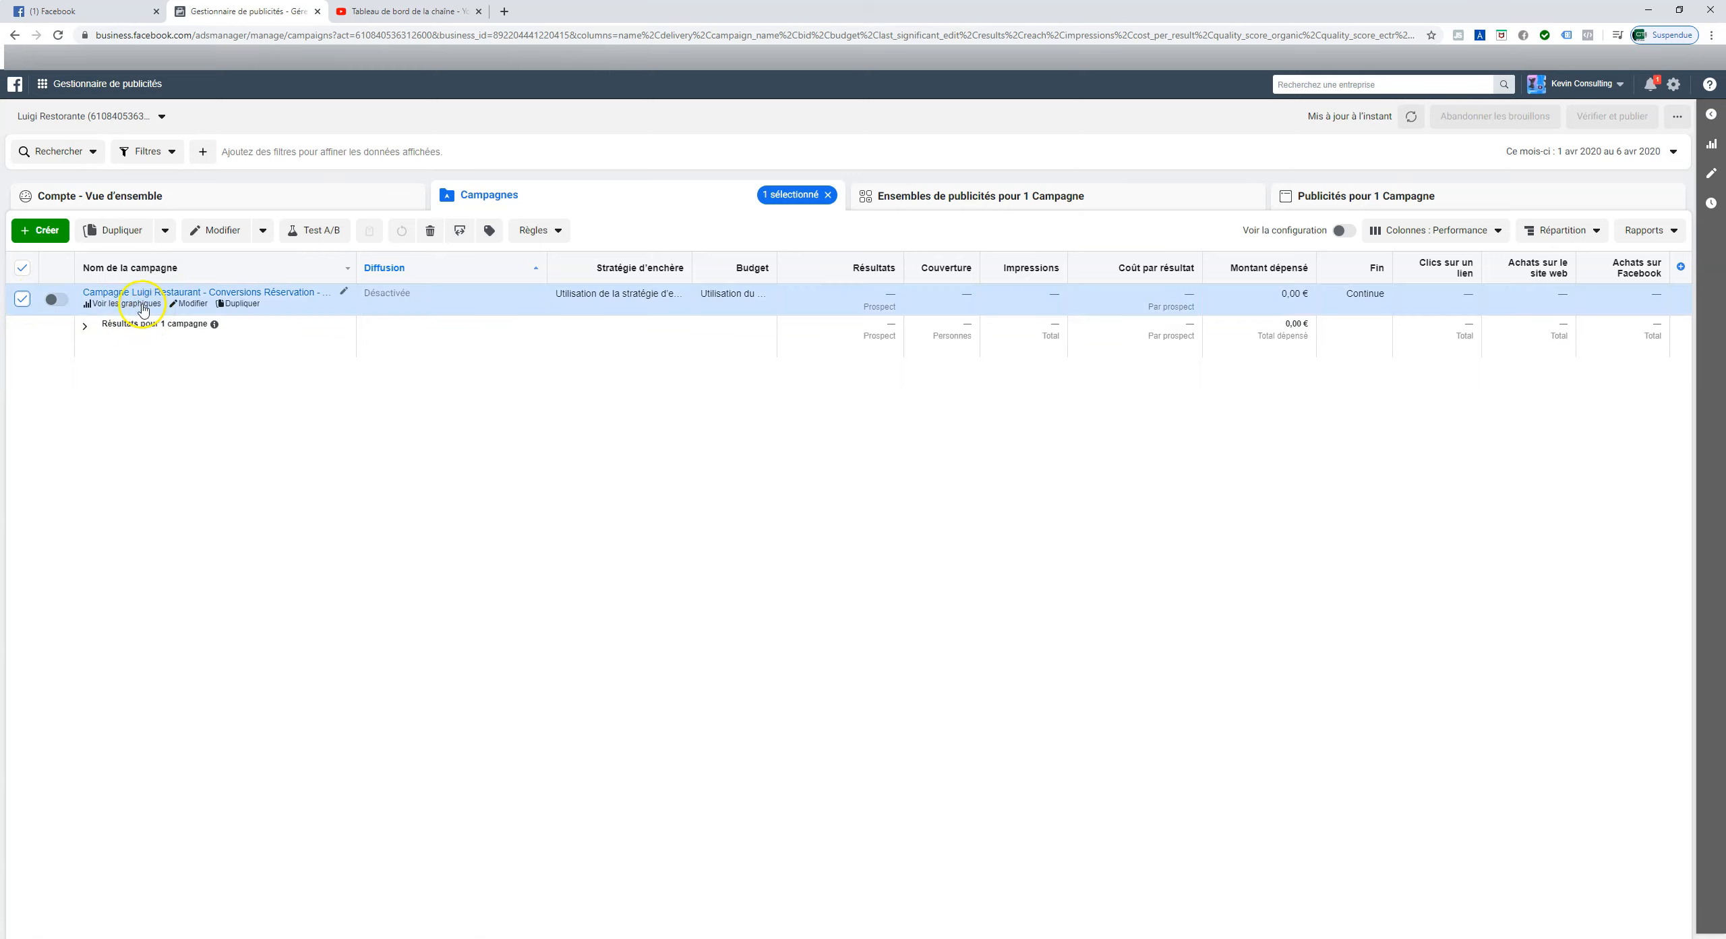
left_click(965, 198)
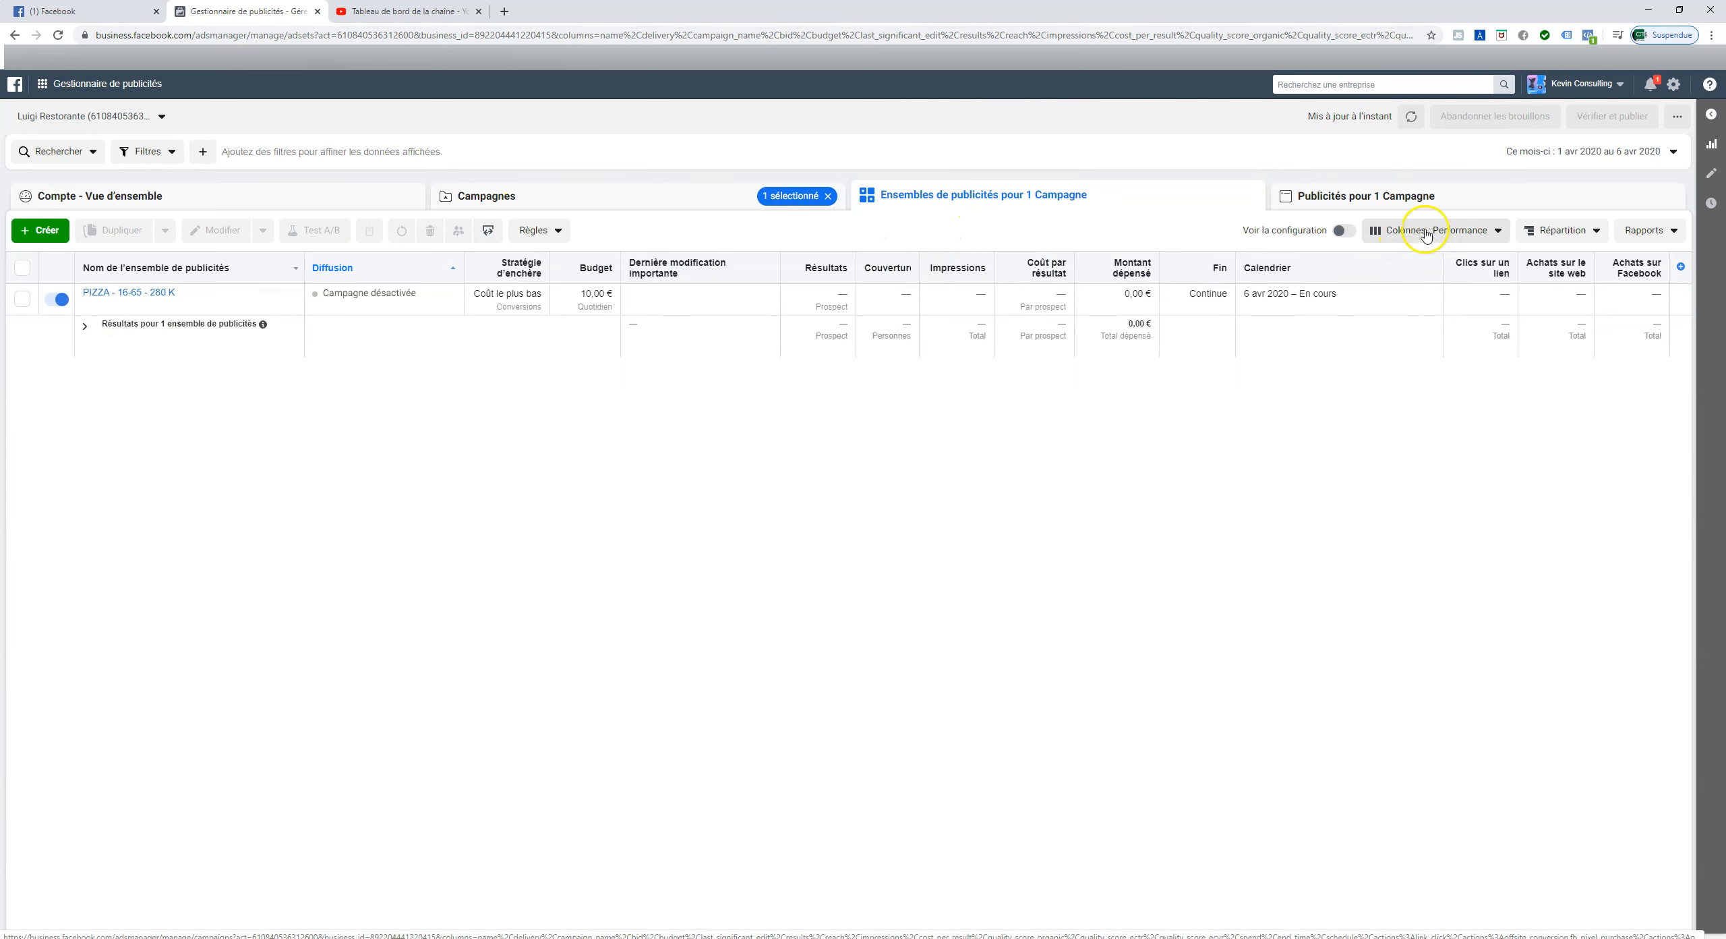
left_click(1447, 236)
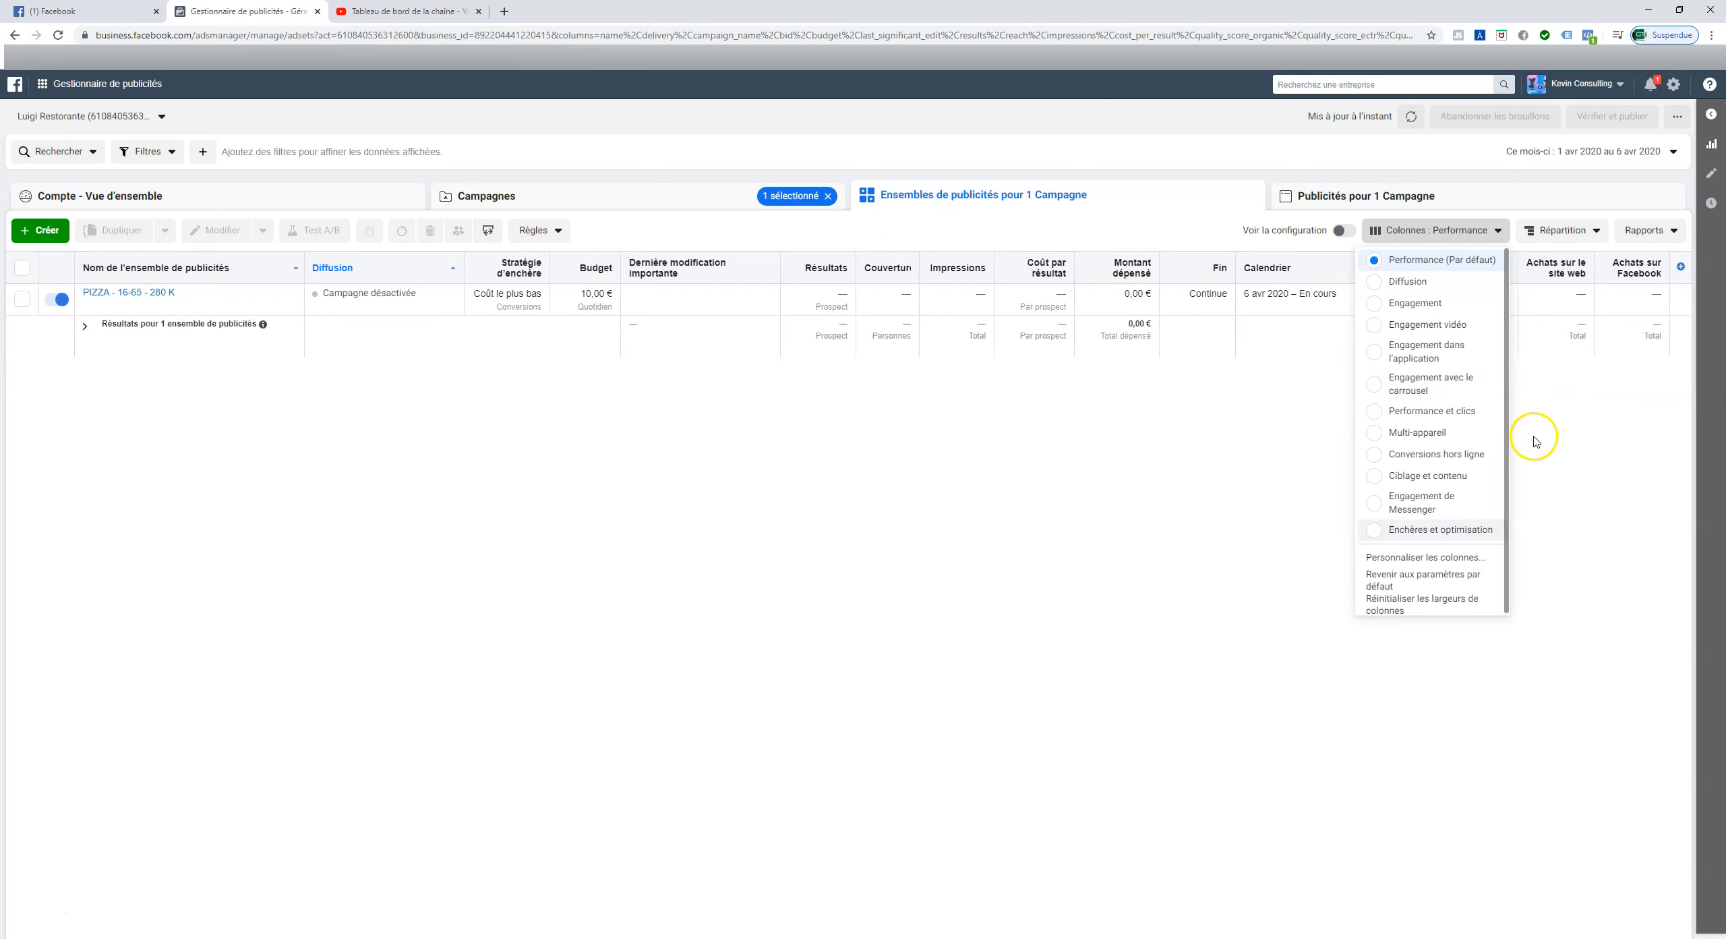
left_click(1440, 423)
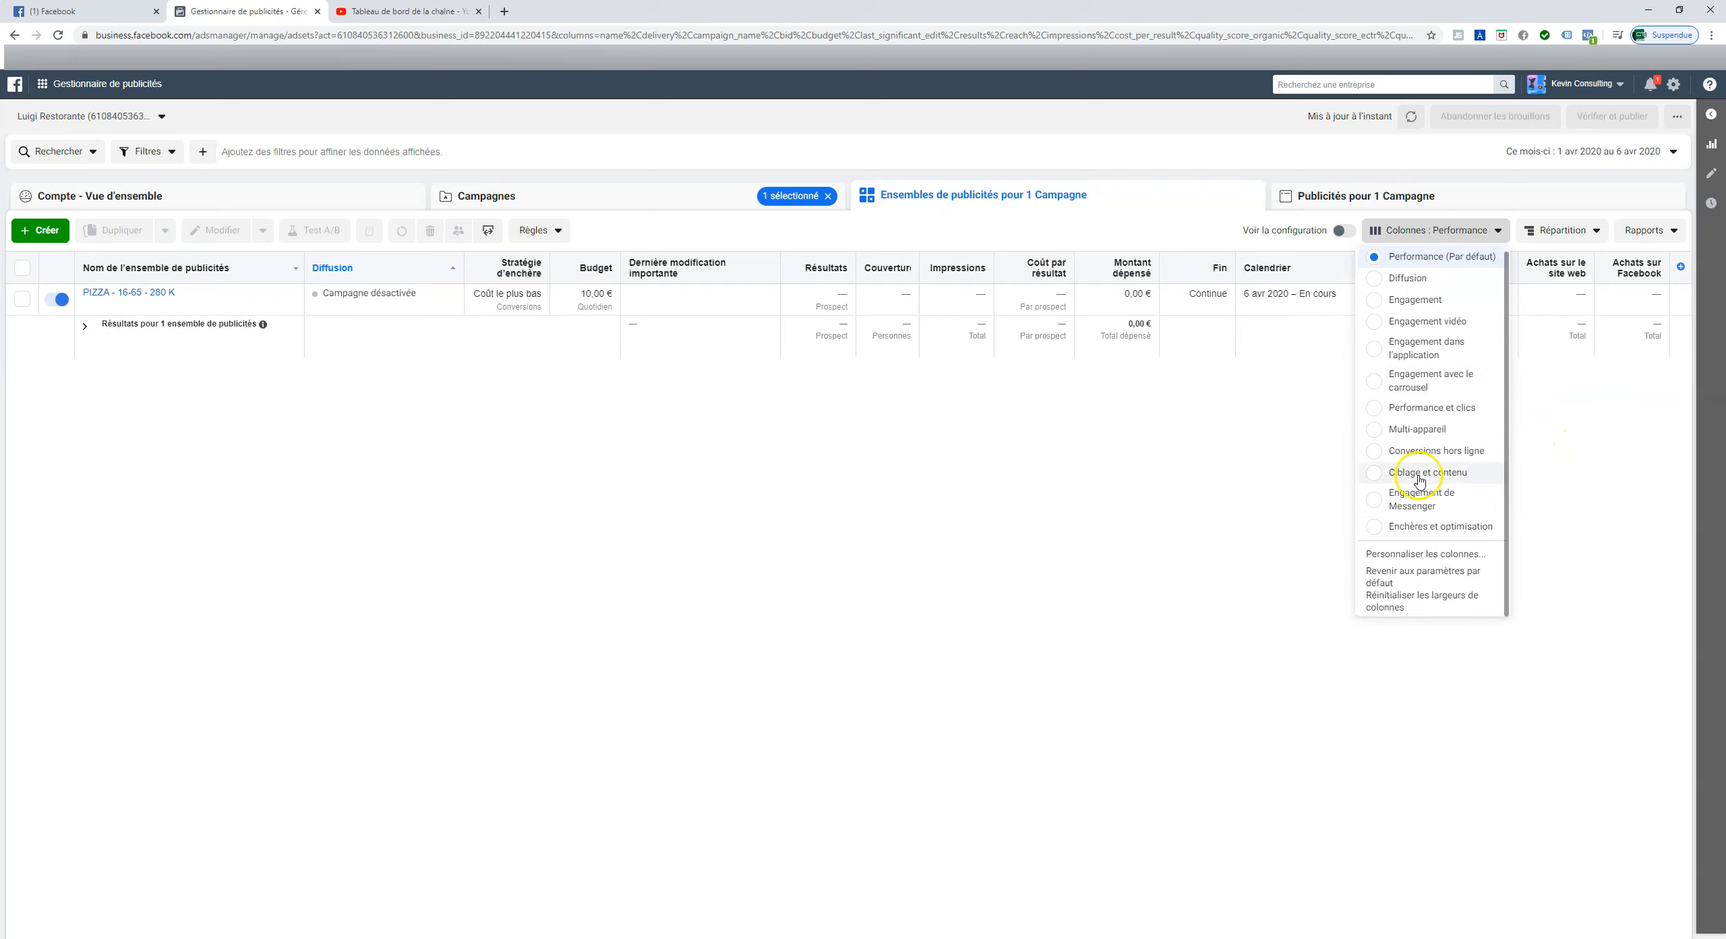
left_click(358, 599)
- Review the PIZZA - 16-65 - 280 K ad set's conversion, budget, audience, placement and delivery settings, and close its editor
mouse_move(123, 301)
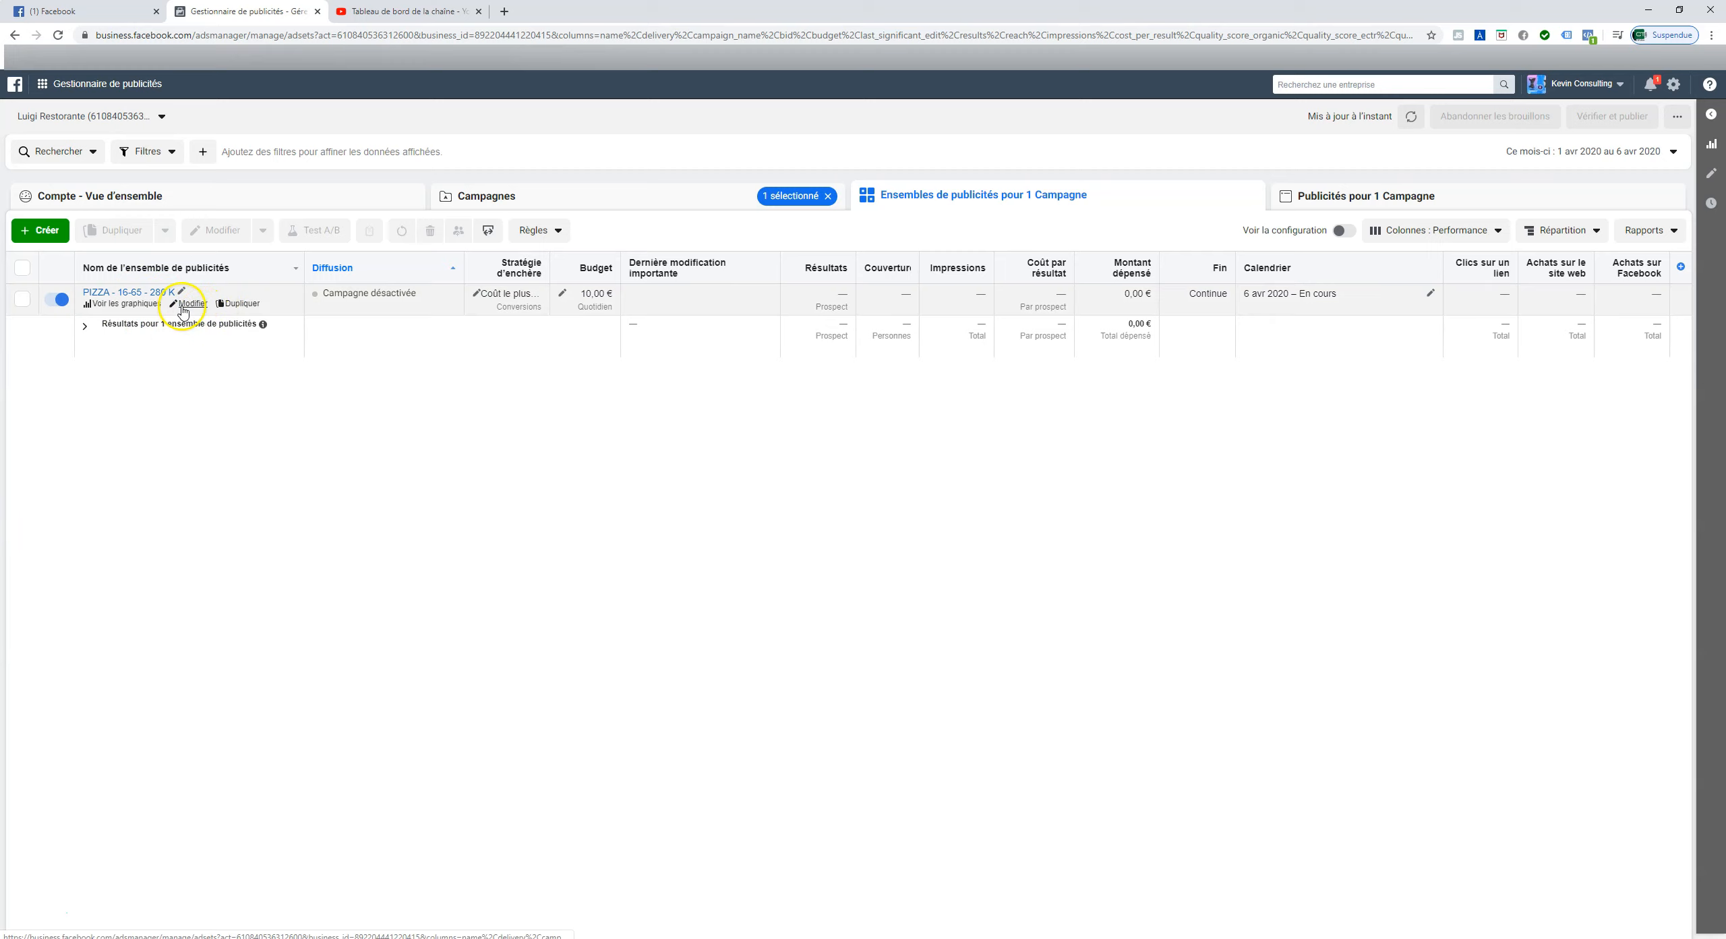
left_click(186, 310)
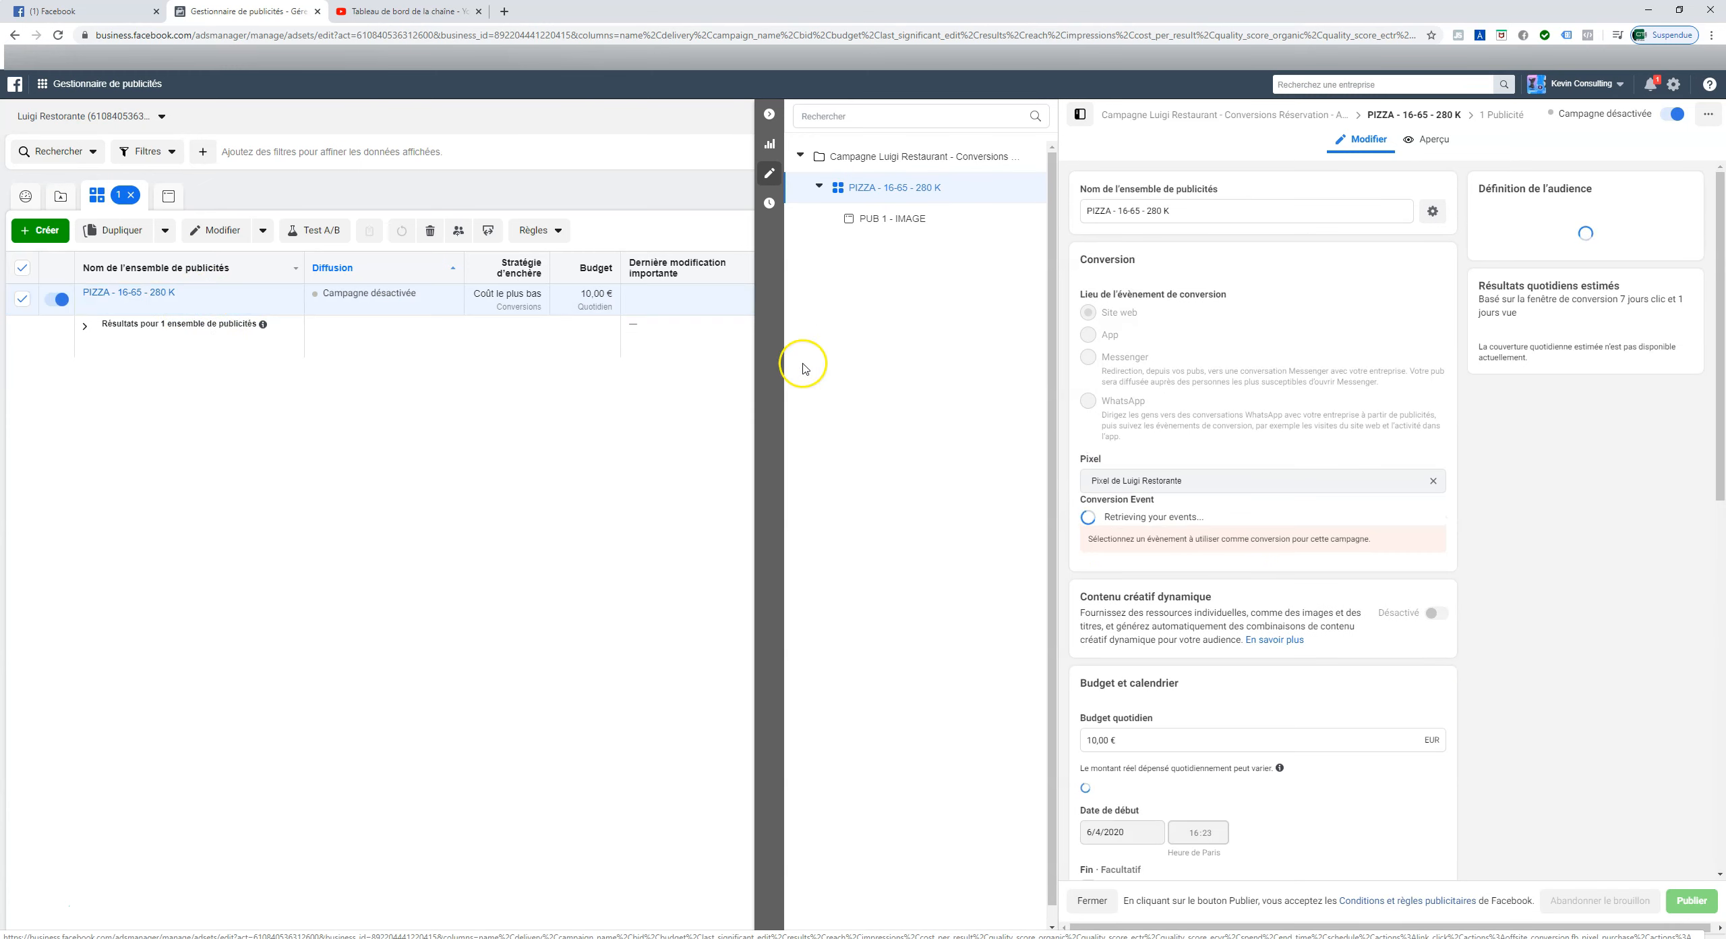
scroll(1166, 230, "down", 4)
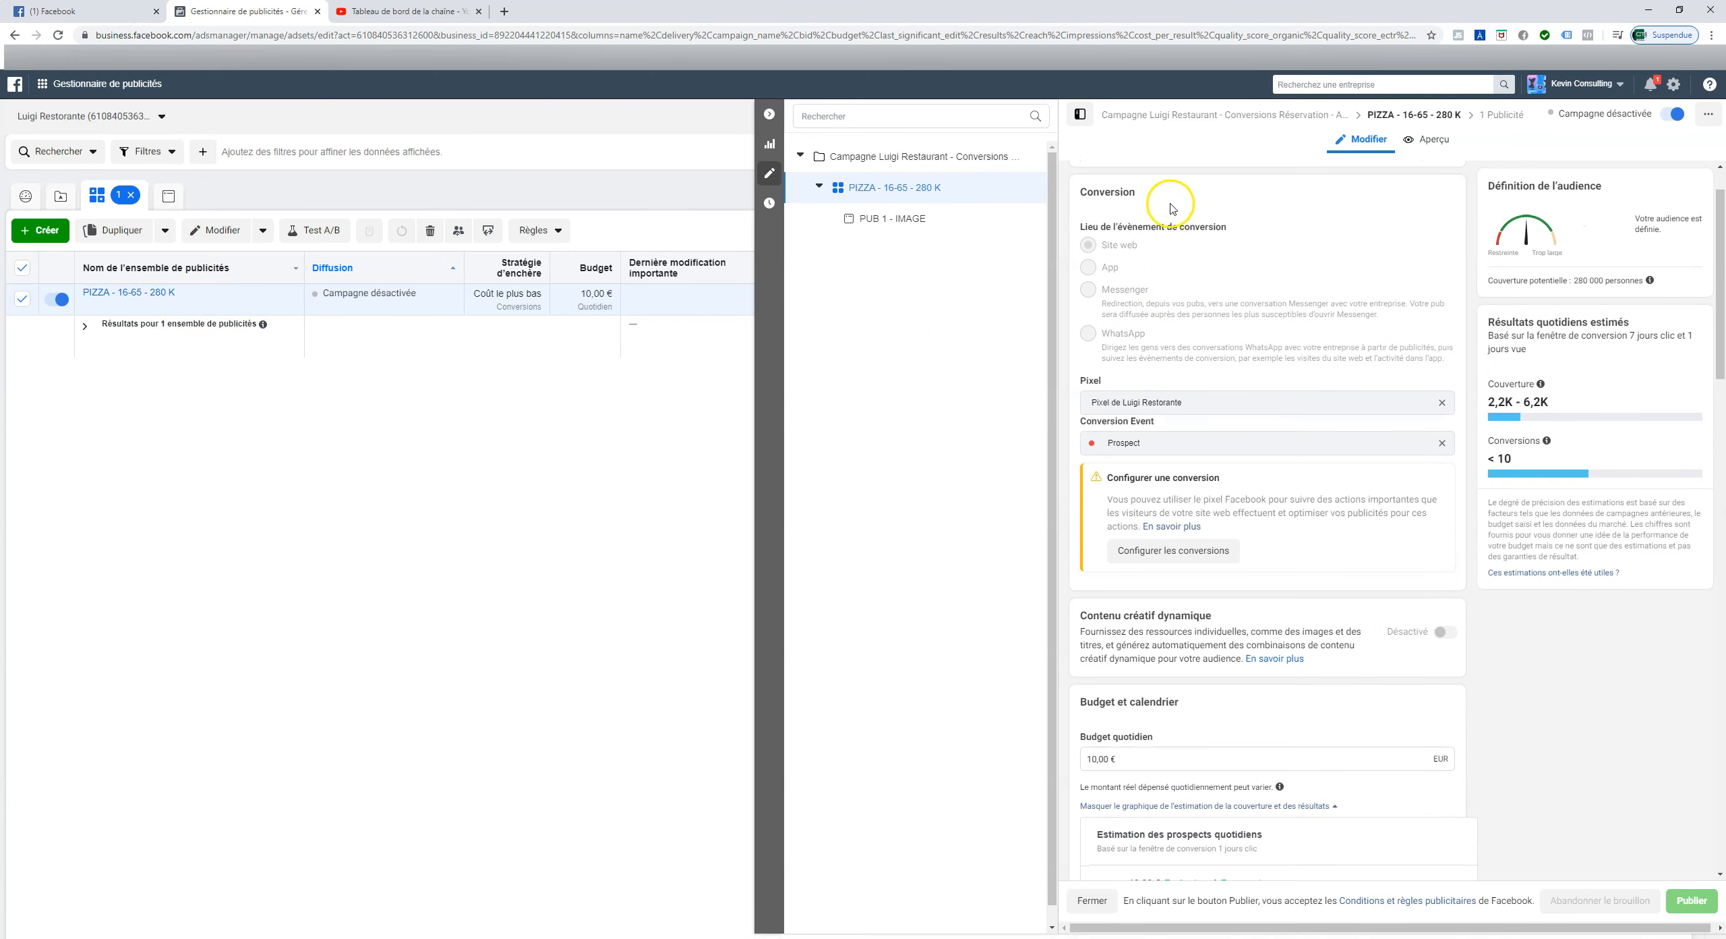
scroll(1161, 248, "down", 12)
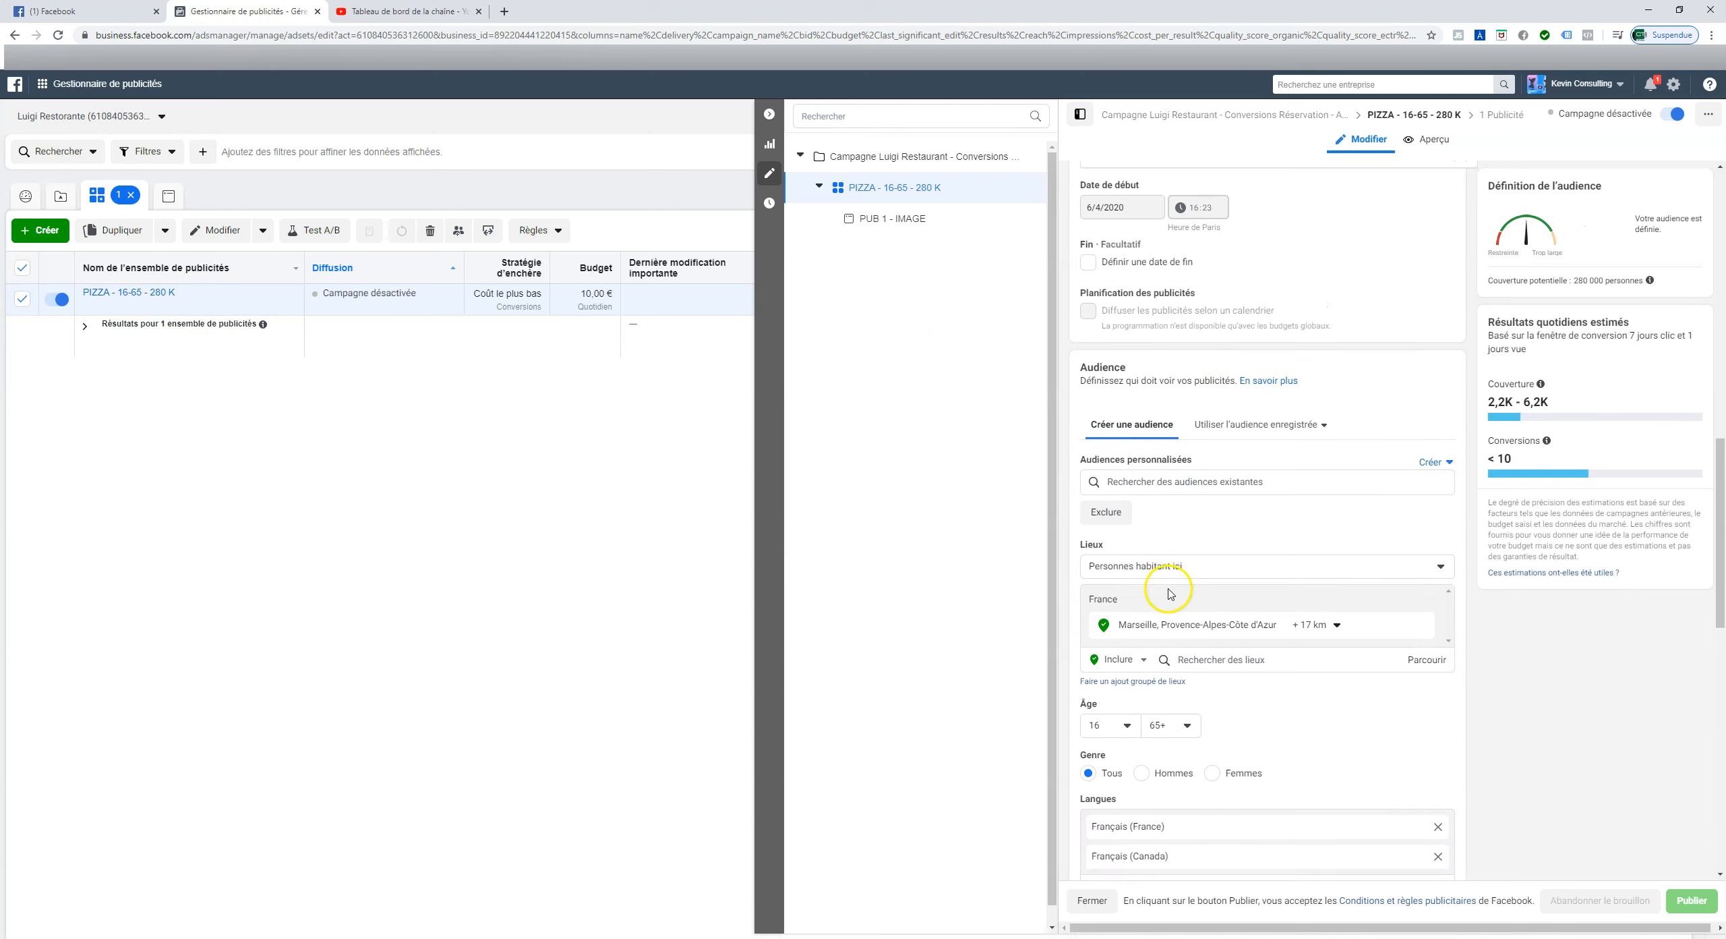
scroll(1191, 584, "down", 6)
mouse_move(1144, 450)
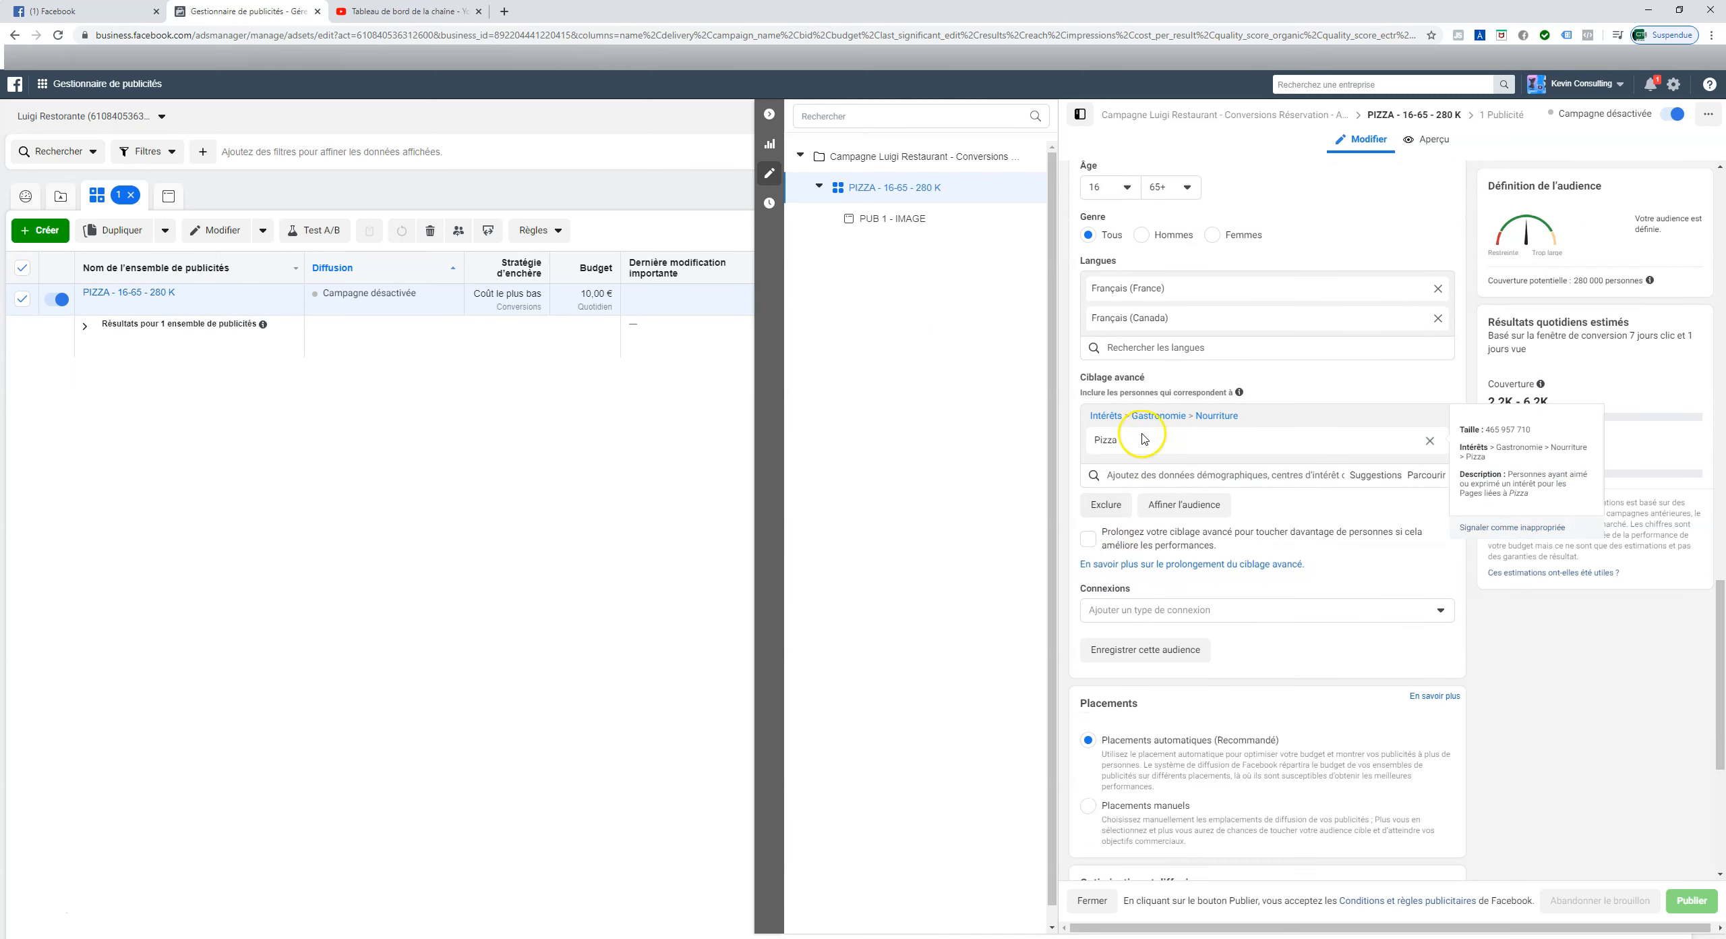
scroll(1185, 476, "down", 3)
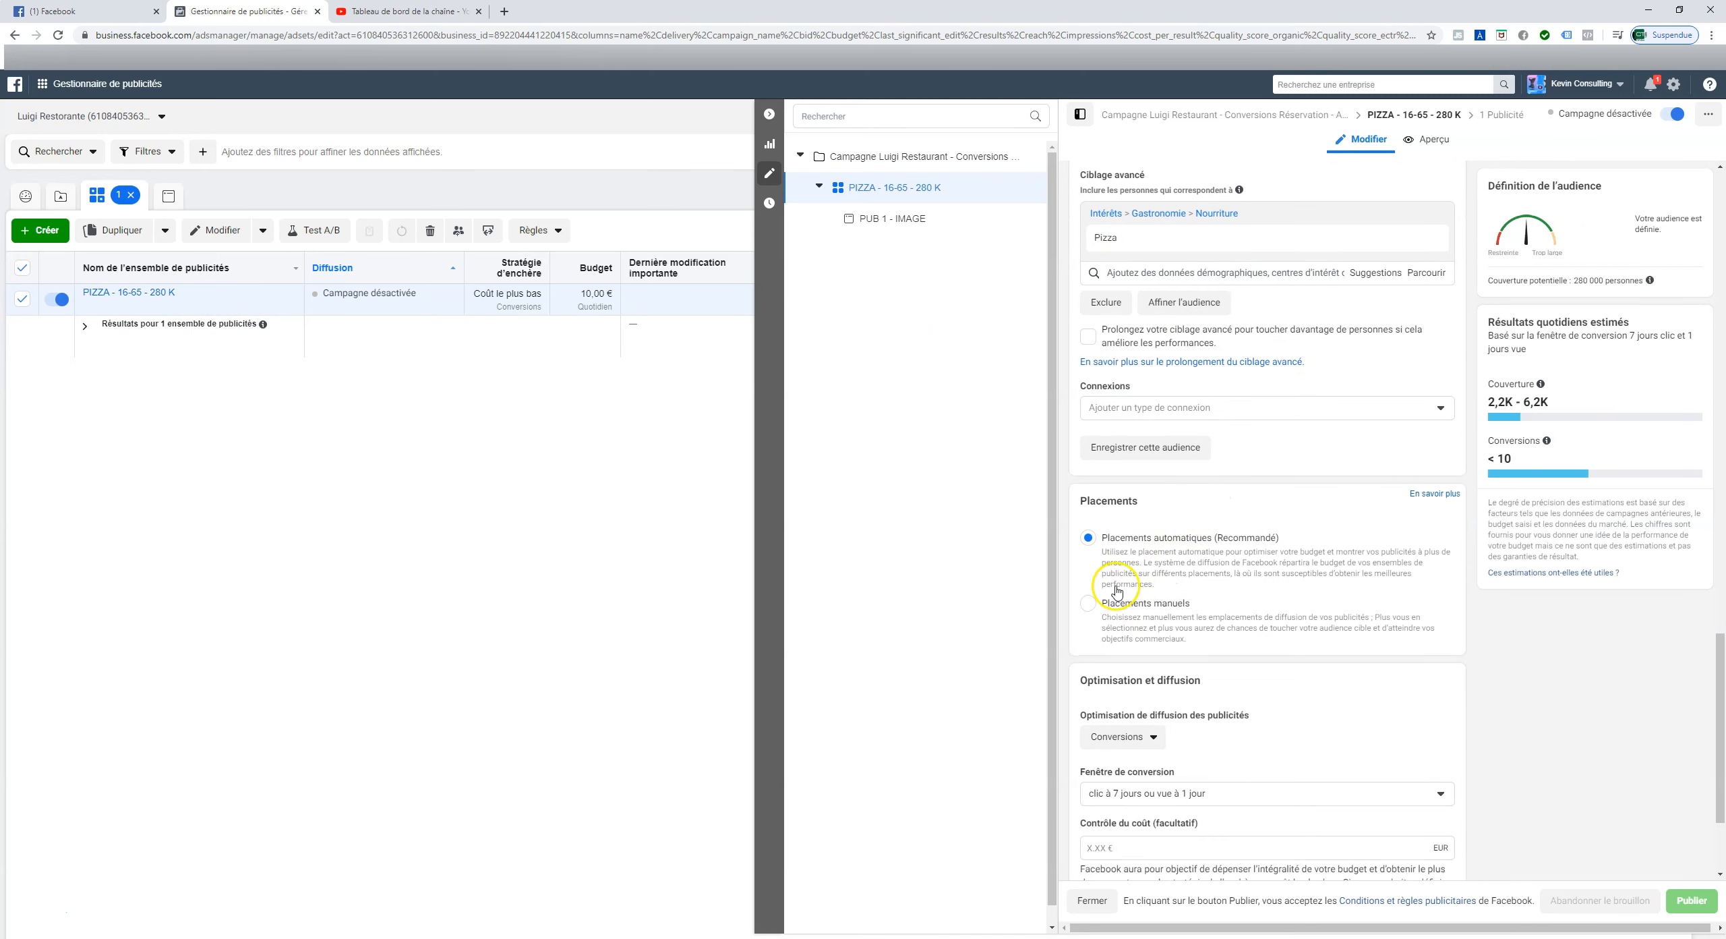
scroll(1142, 694, "down", 3)
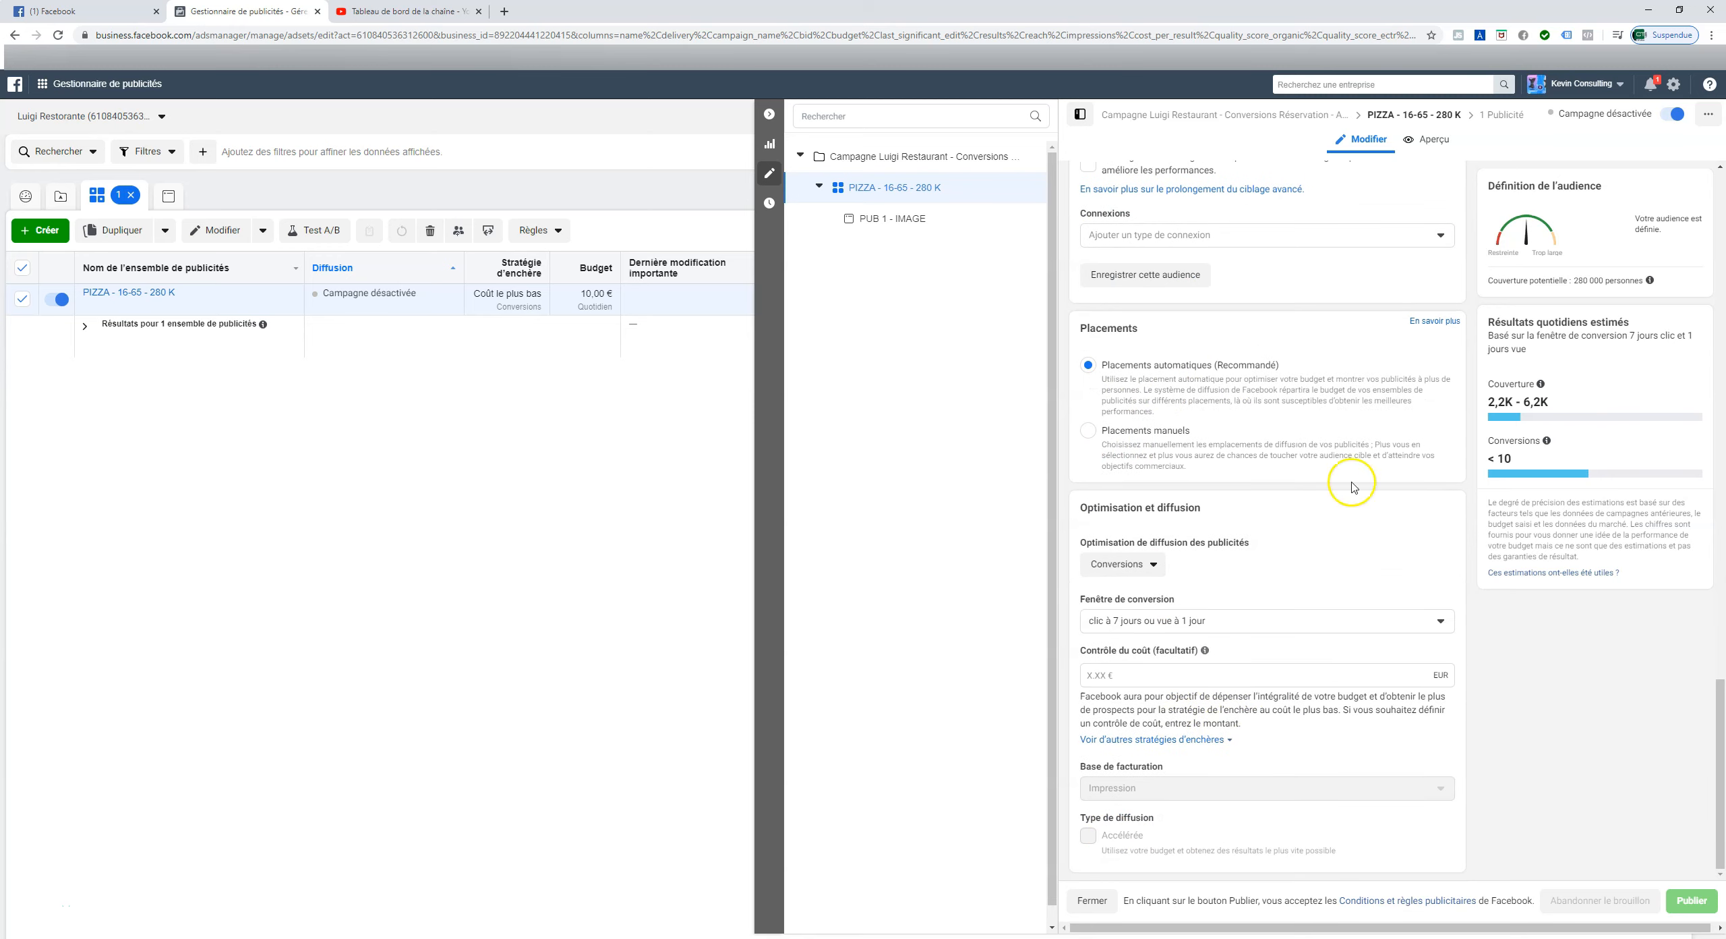
scroll(1183, 586, "up", 15)
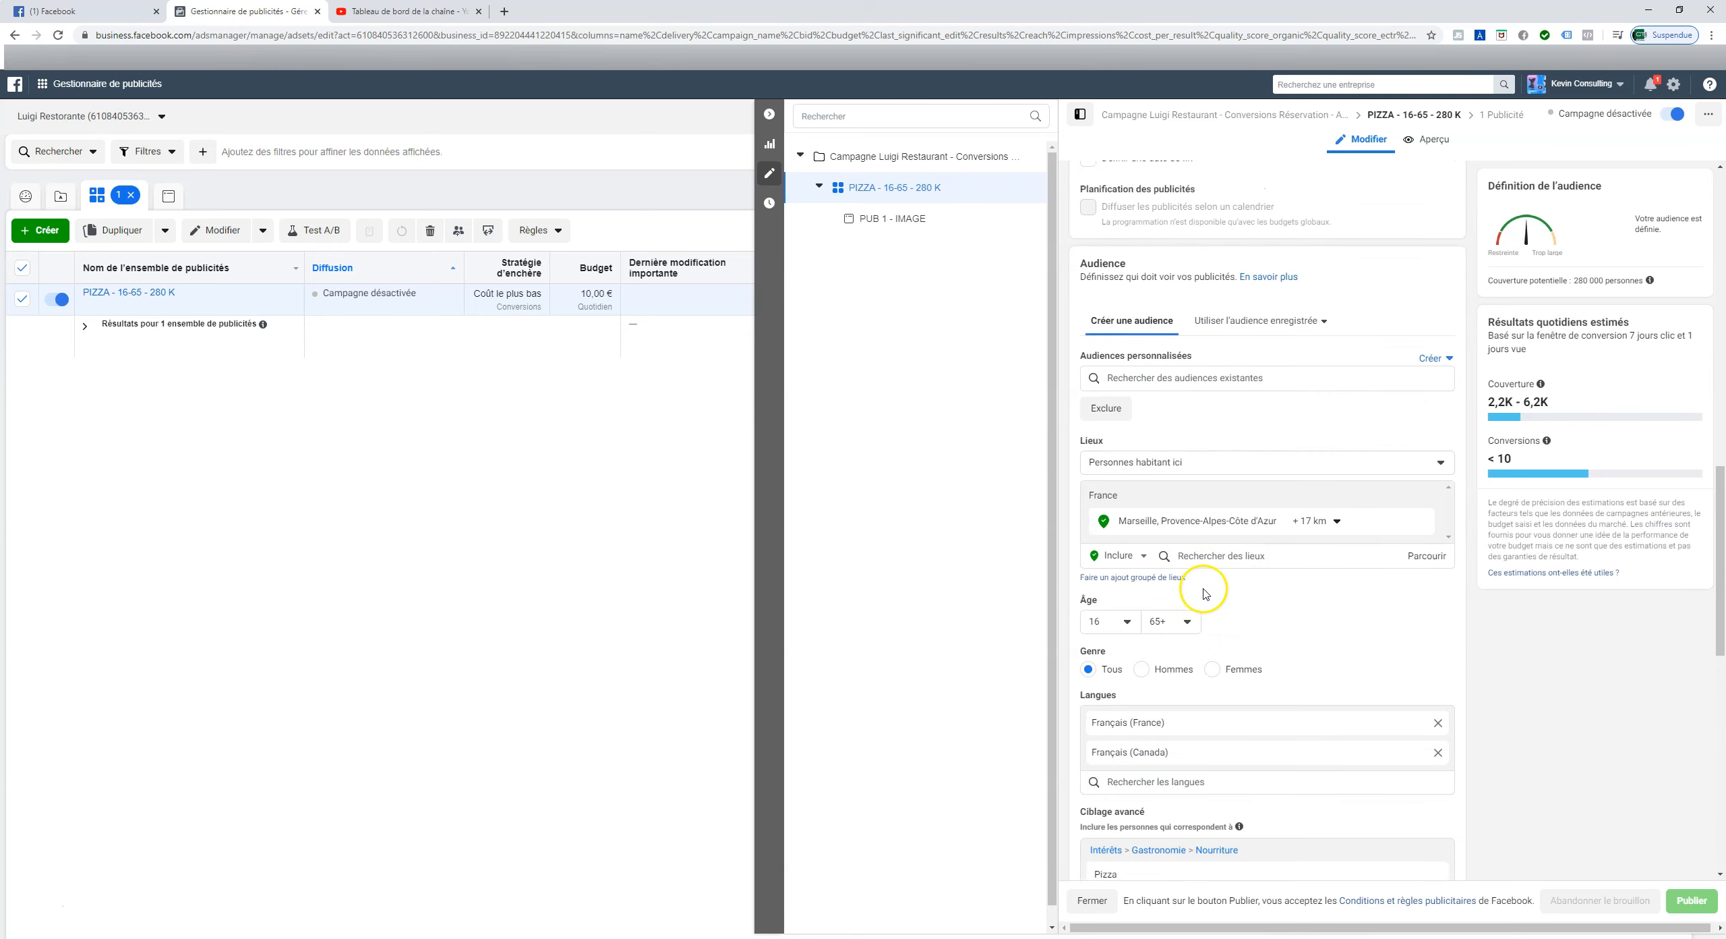
scroll(1267, 470, "up", 10)
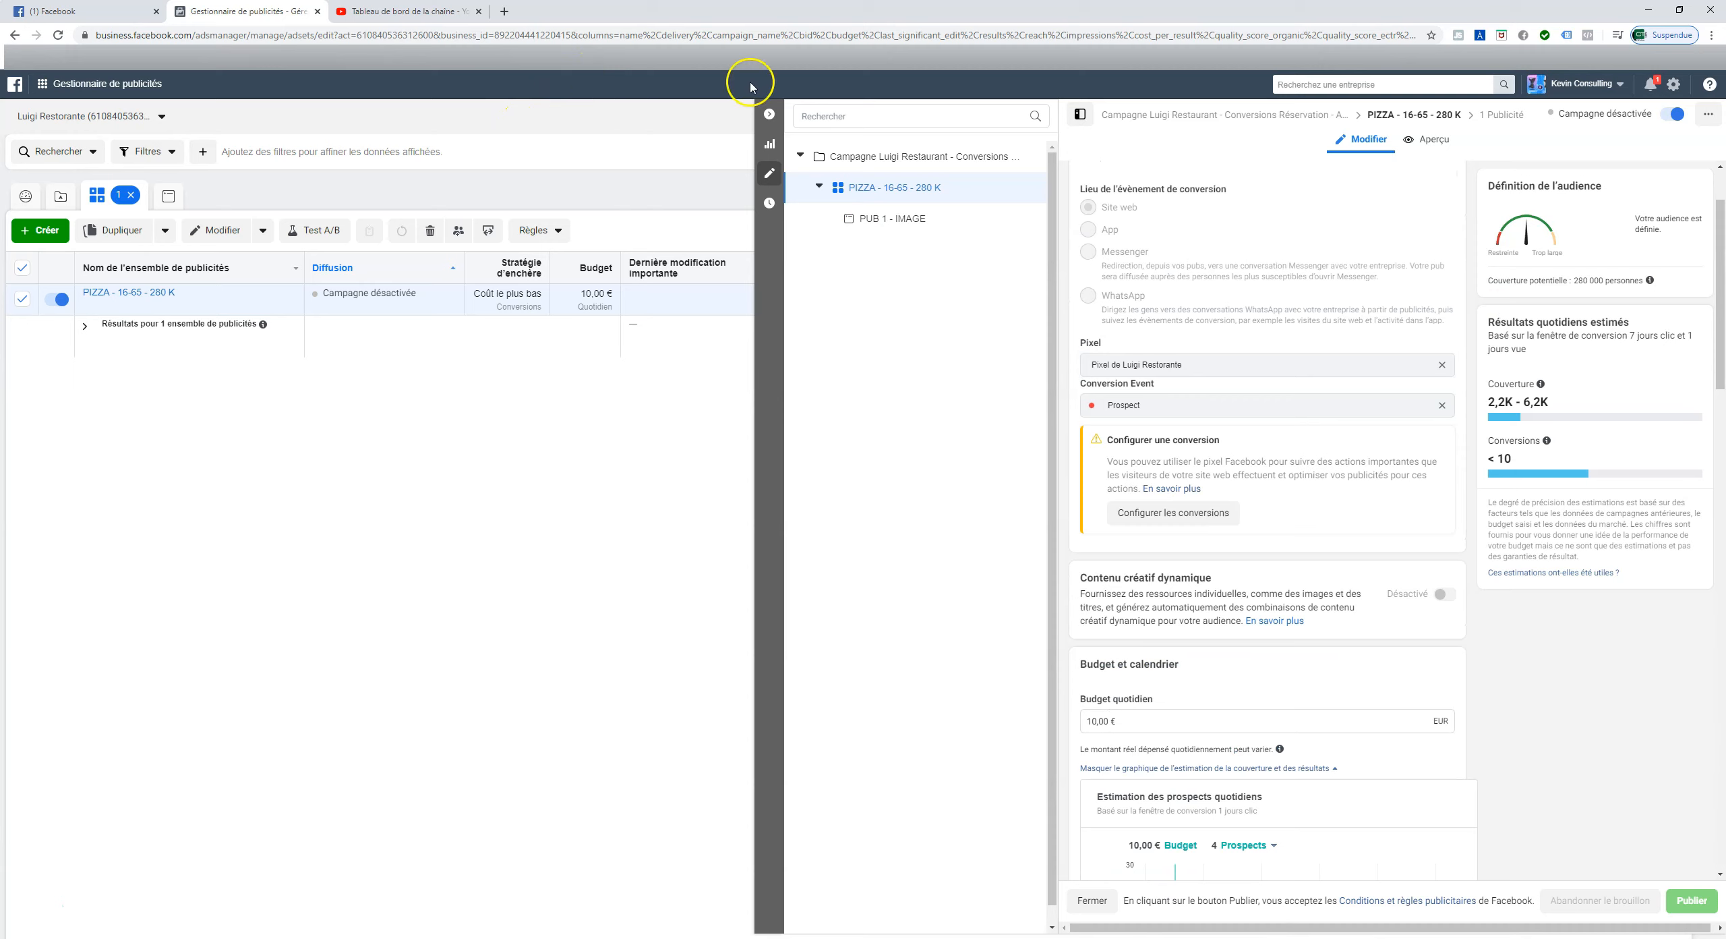
left_click(767, 119)
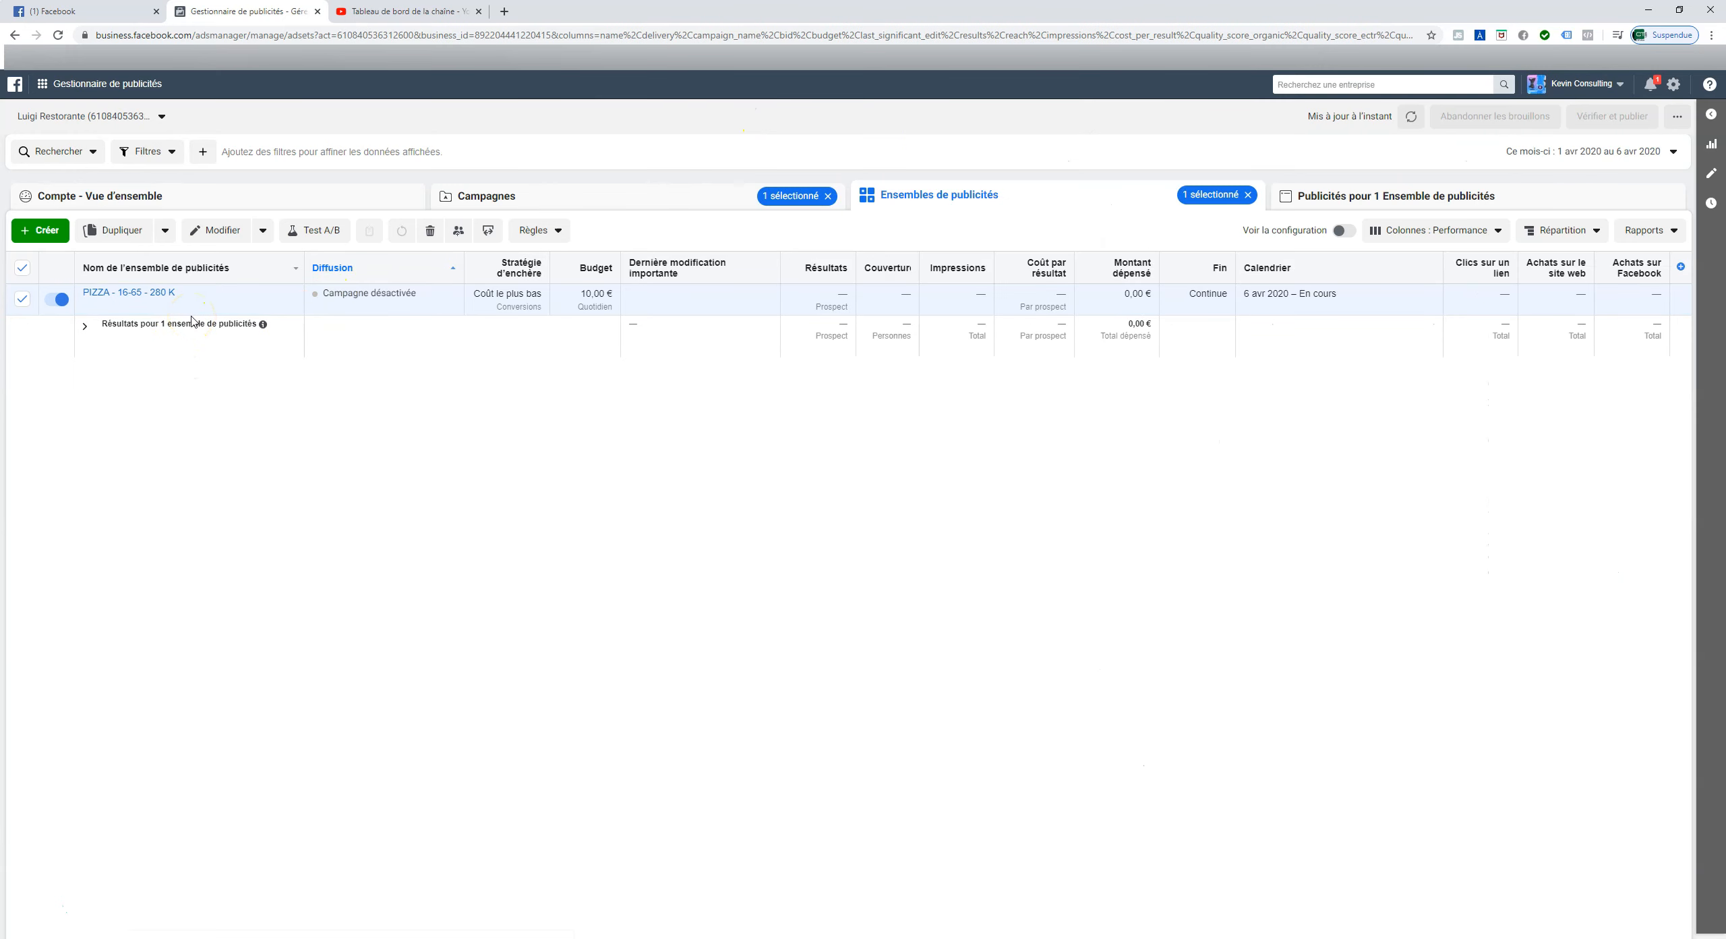
- Start a new ad set in the existing Luigi Restaurant campaign and look through its name, conversion and audience settings
left_click(47, 239)
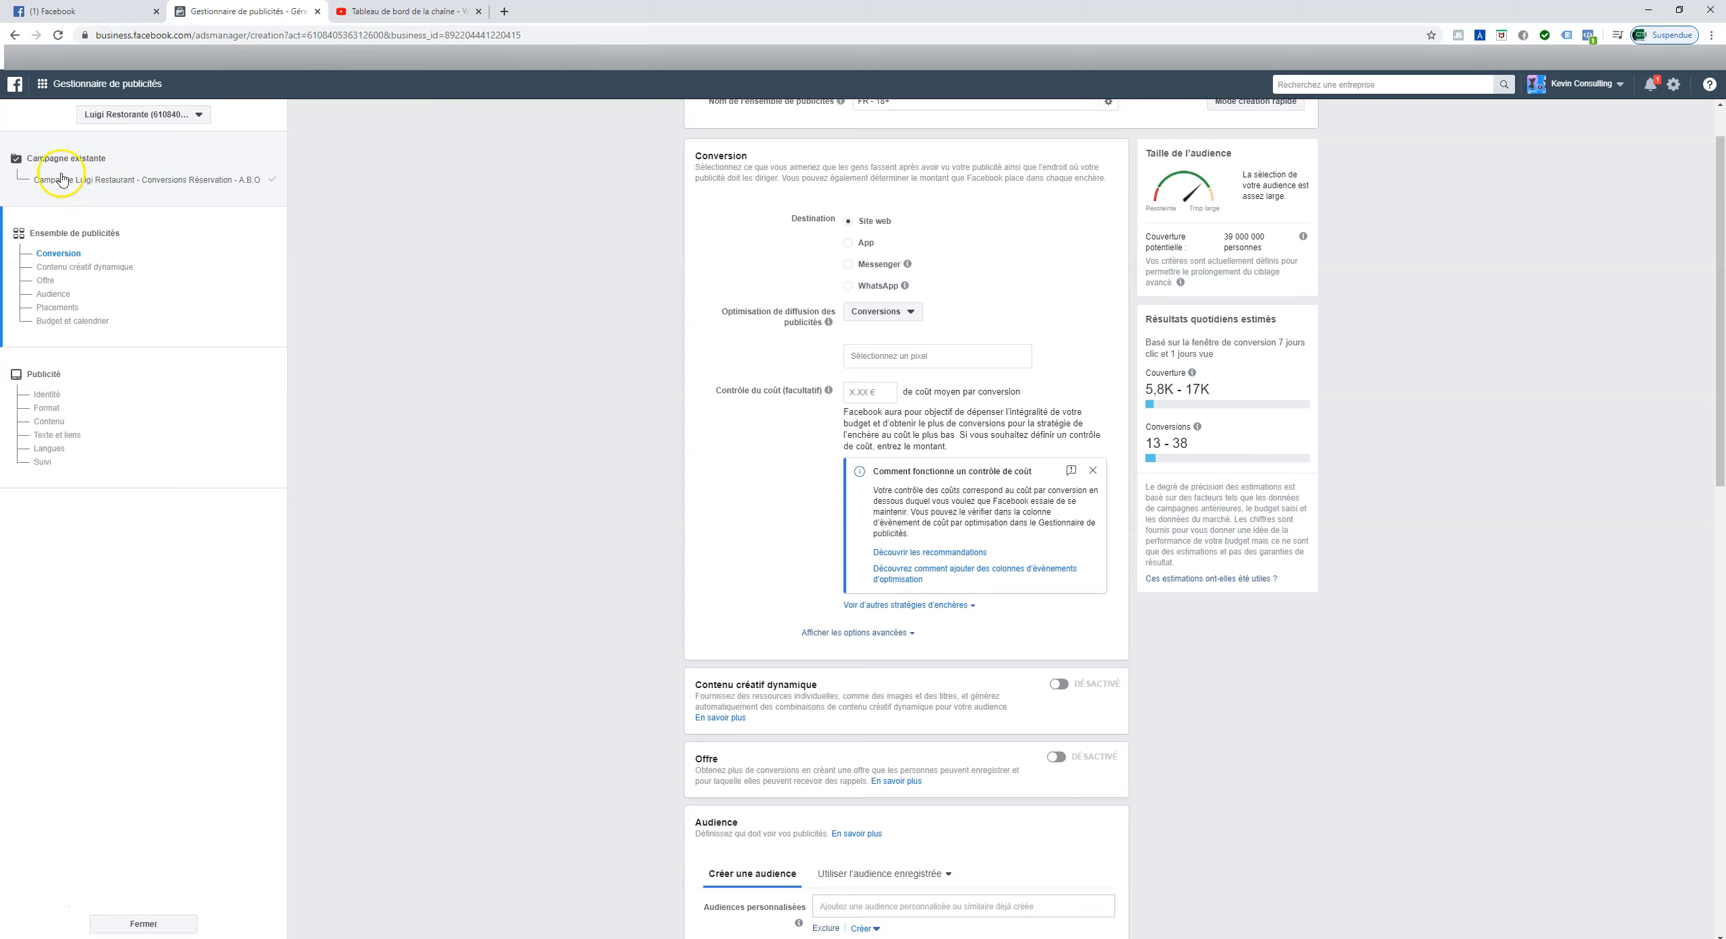
scroll(863, 276, "up", 1)
scroll(868, 272, "down", 10)
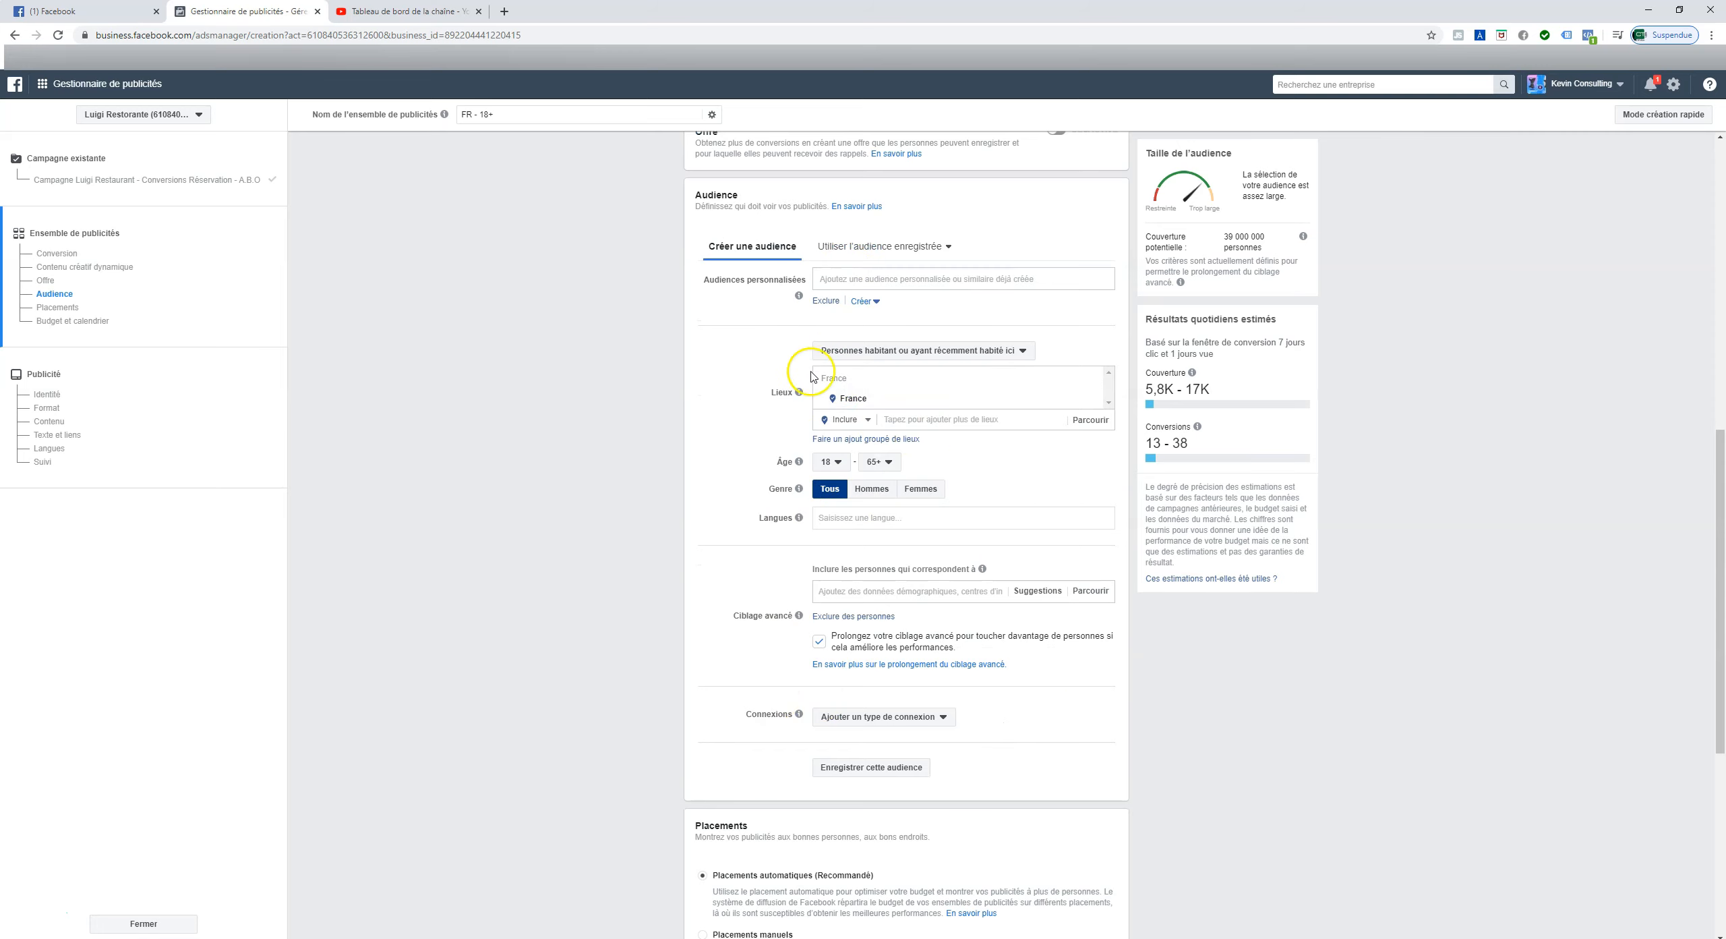
scroll(774, 605, "up", 10)
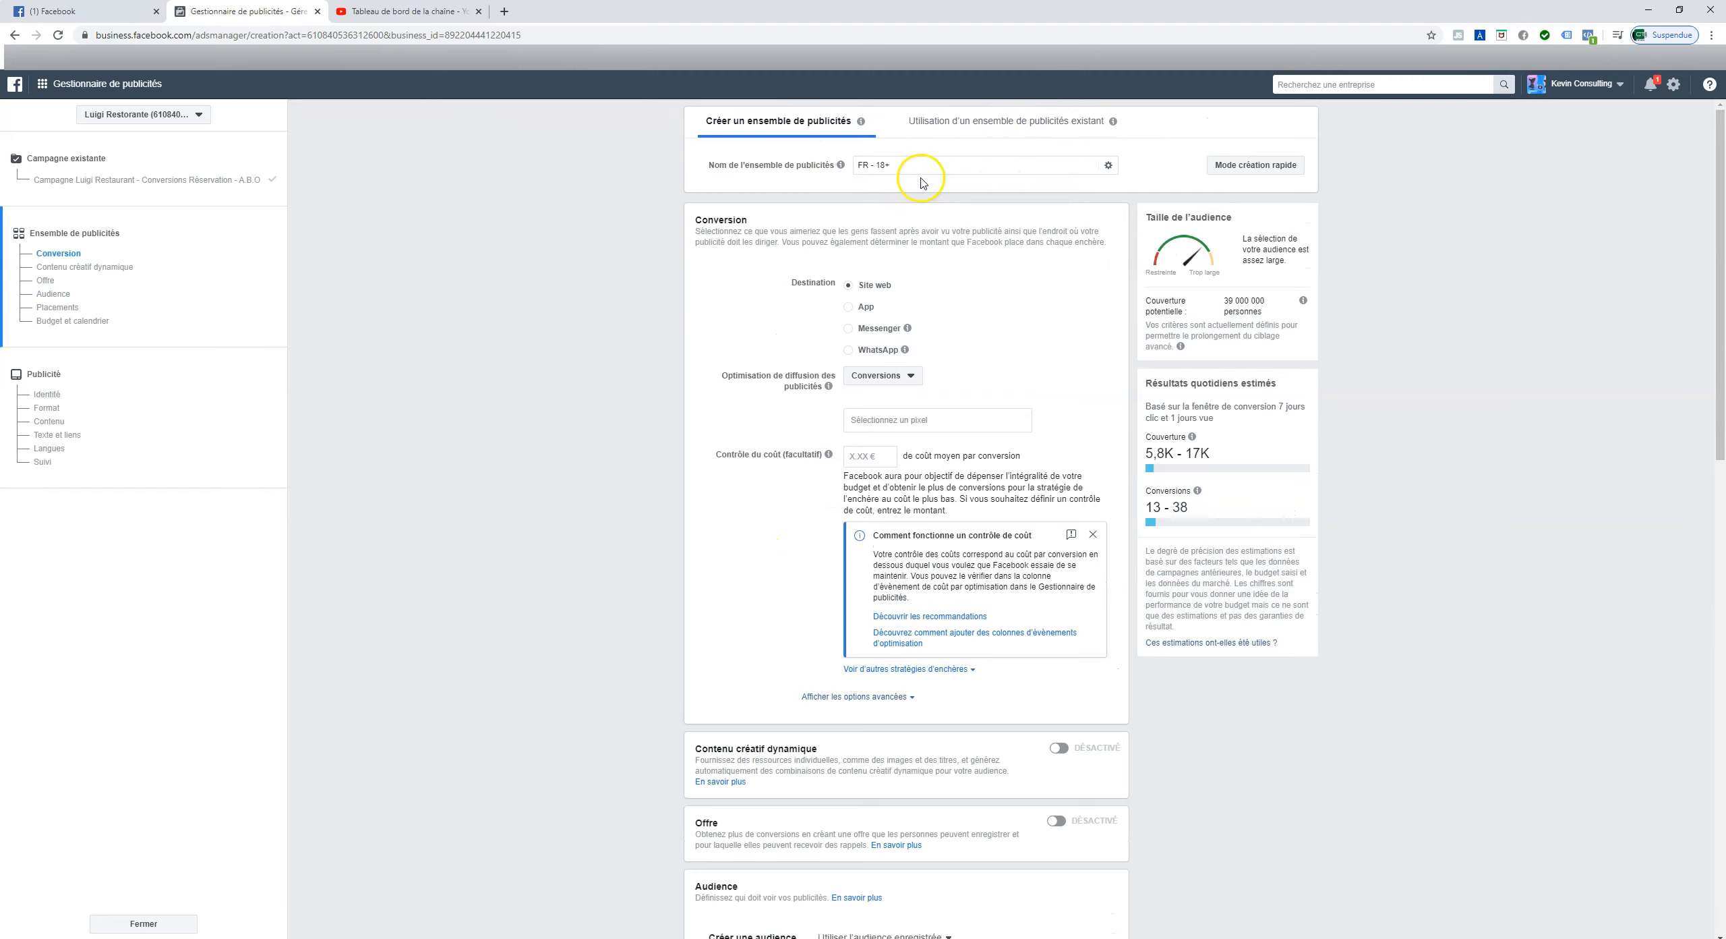
scroll(705, 337, "down", 1)
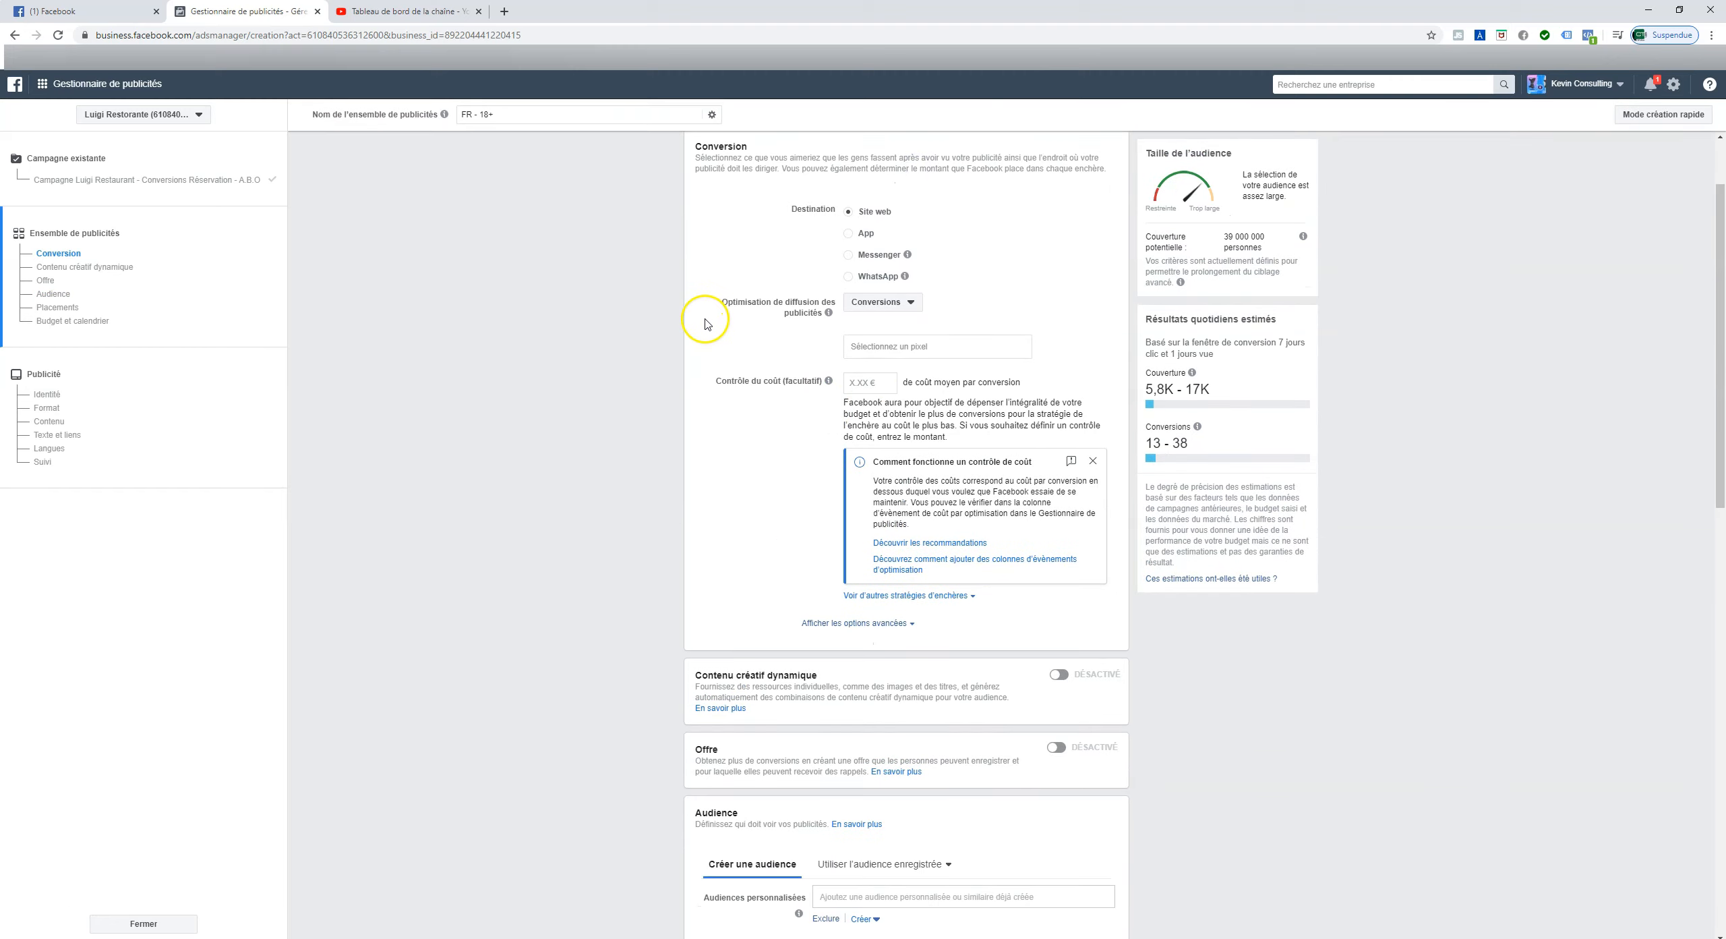
- Assign Pixel de Luigi Restorante to the new ad set and choose Prospect as its conversion event
left_click(899, 346)
scroll(882, 378, "down", 5)
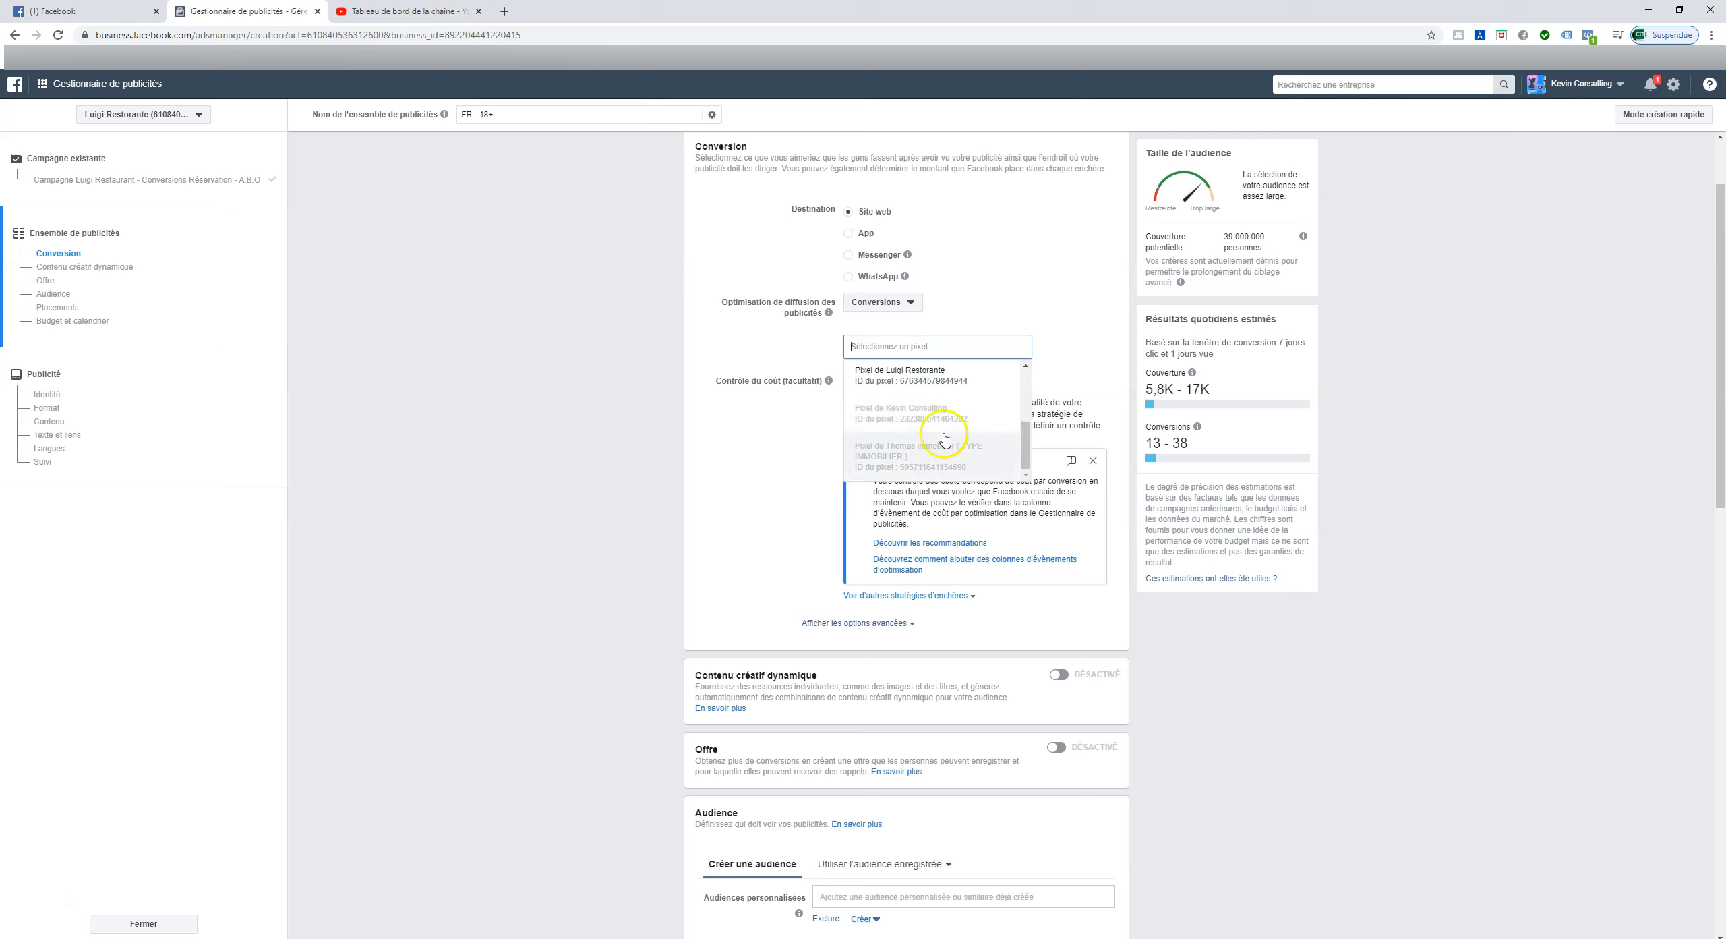
left_click(915, 384)
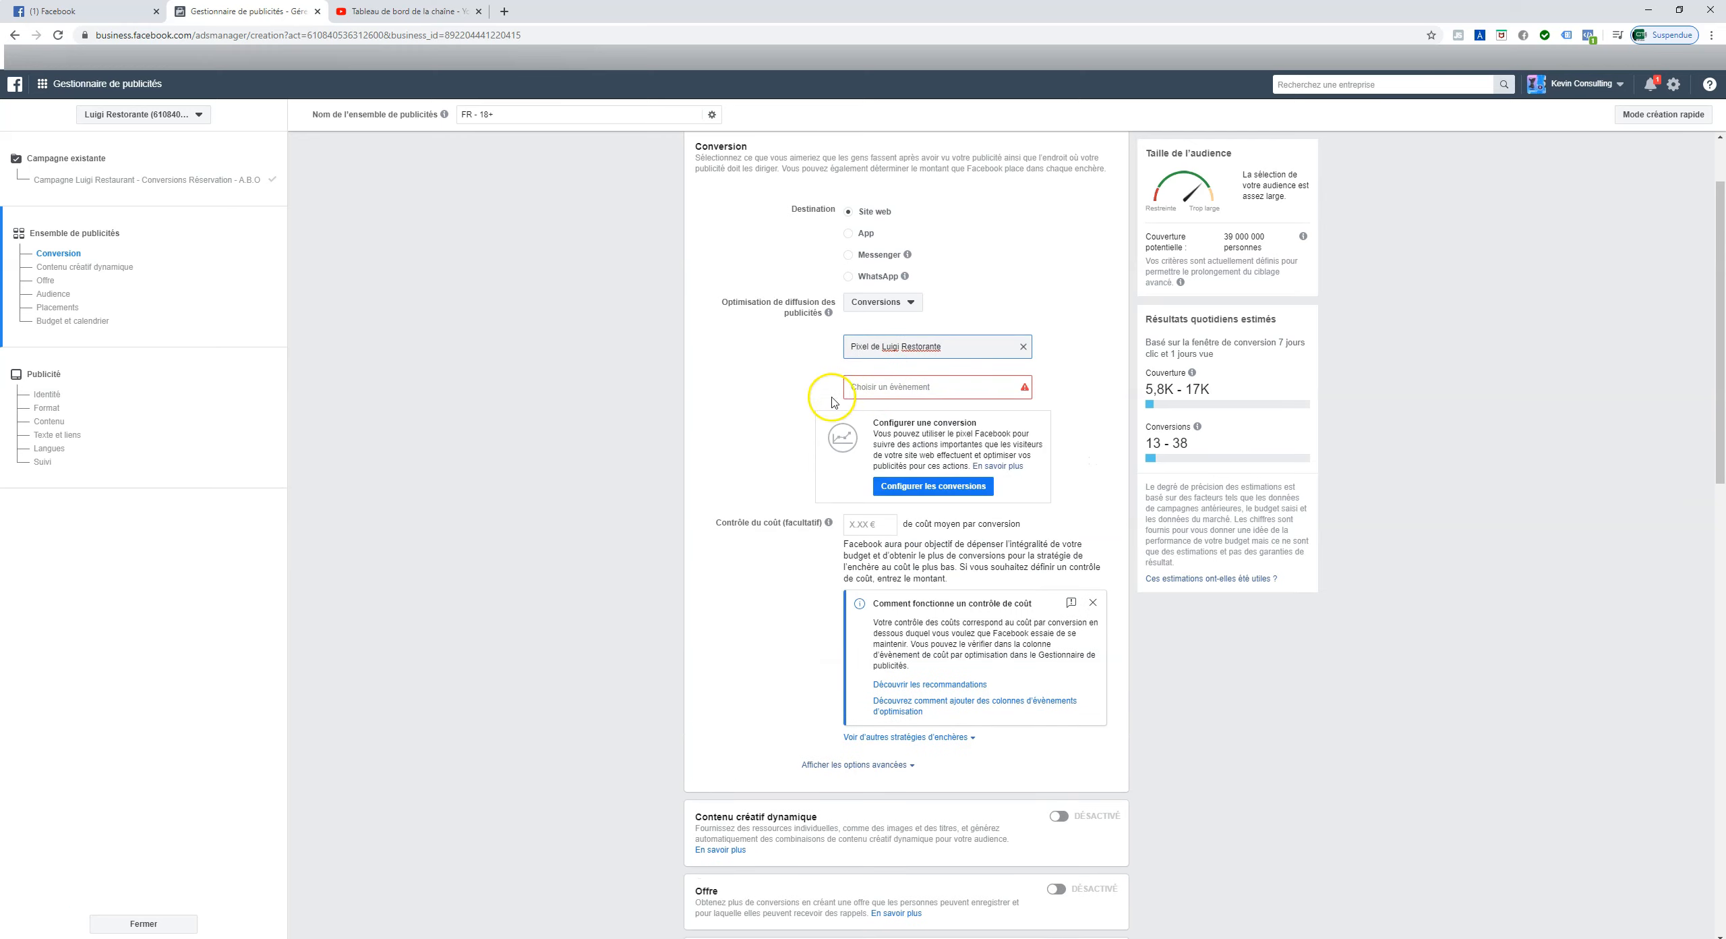
left_click(876, 392)
scroll(953, 593, "down", 5)
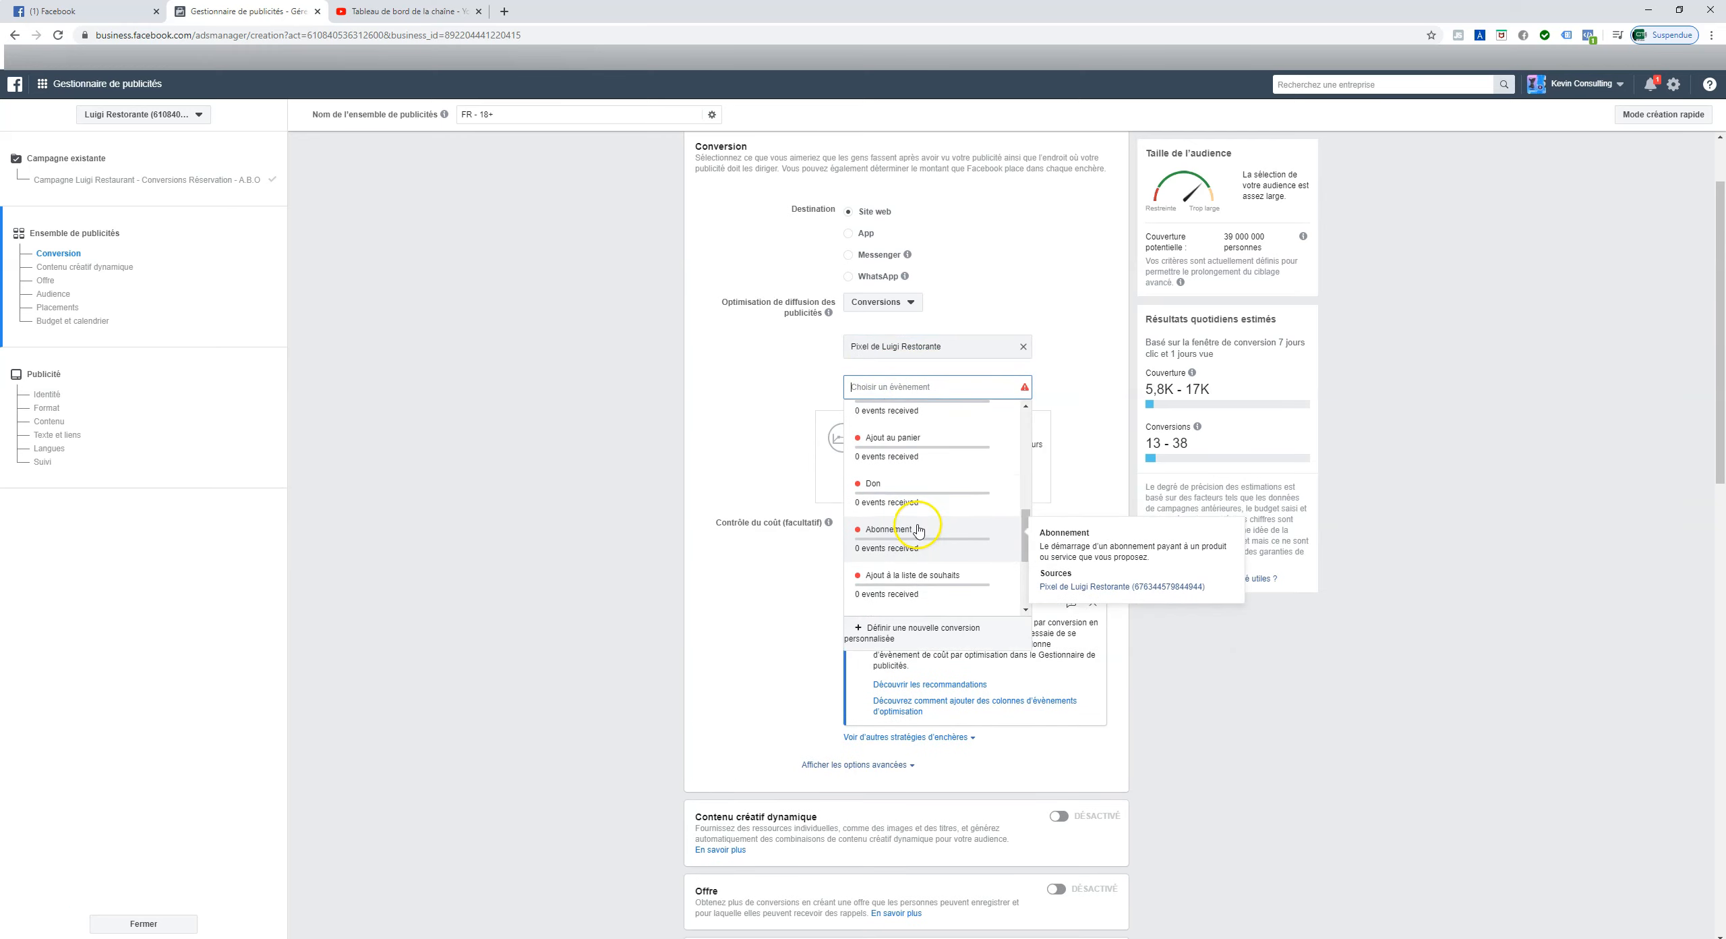
left_click(903, 587)
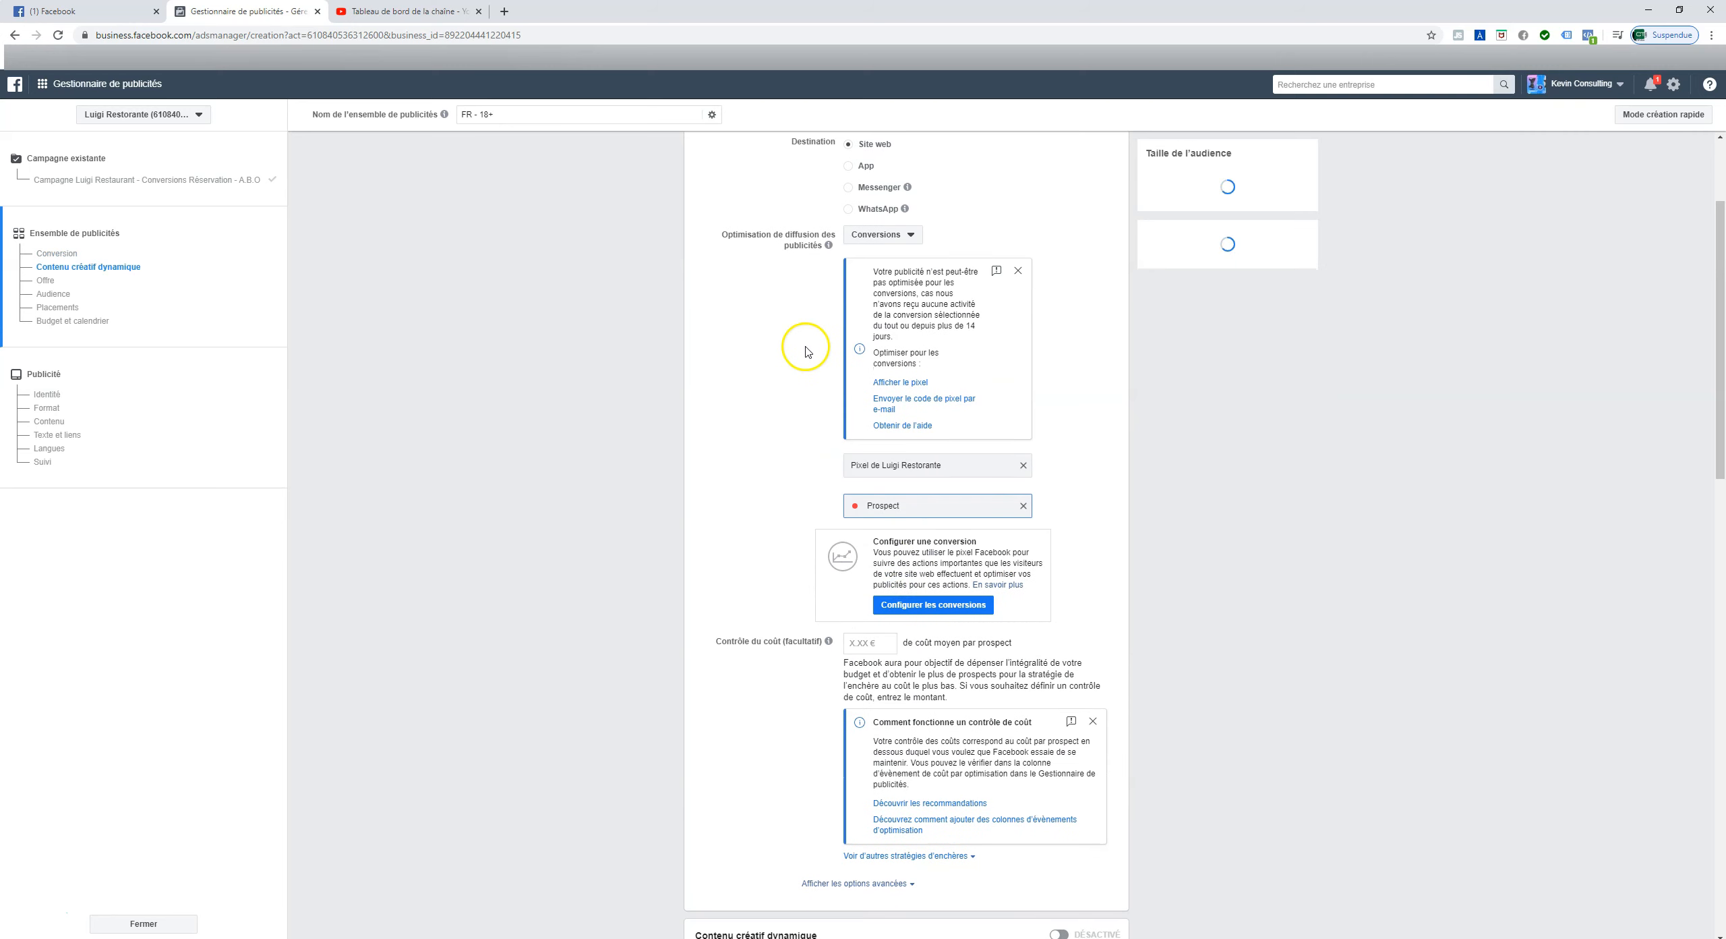
- Leave the new ad set without saving it and return to the campaign list
scroll(791, 415, "up", 1)
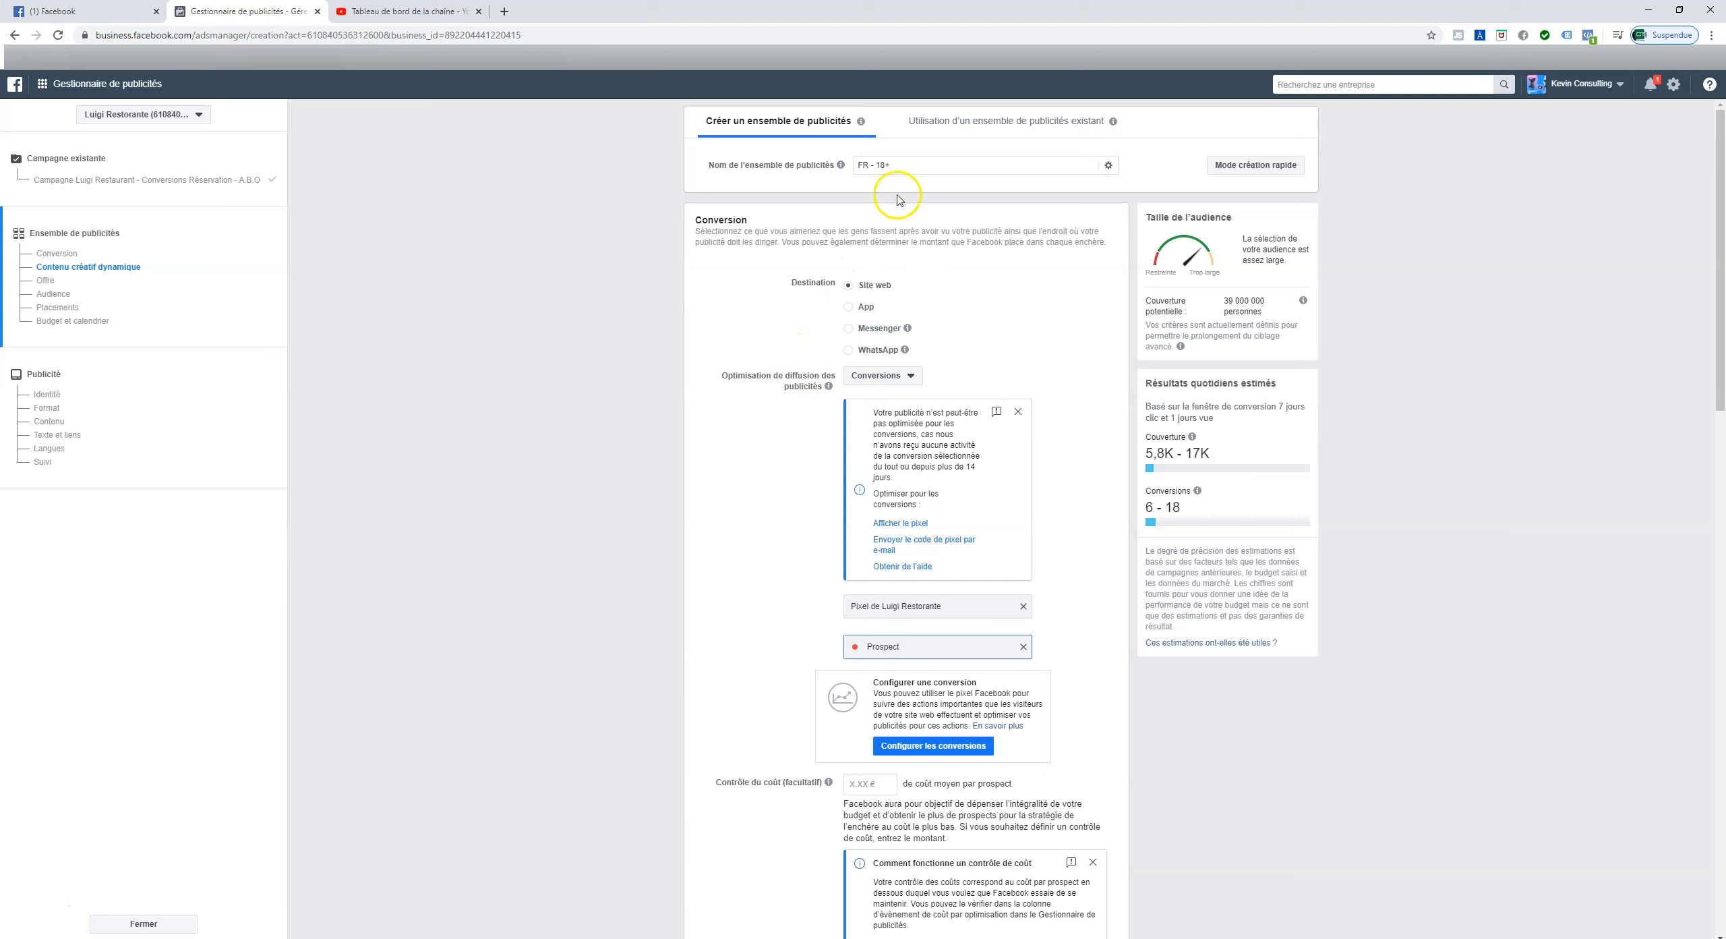
left_click(907, 171)
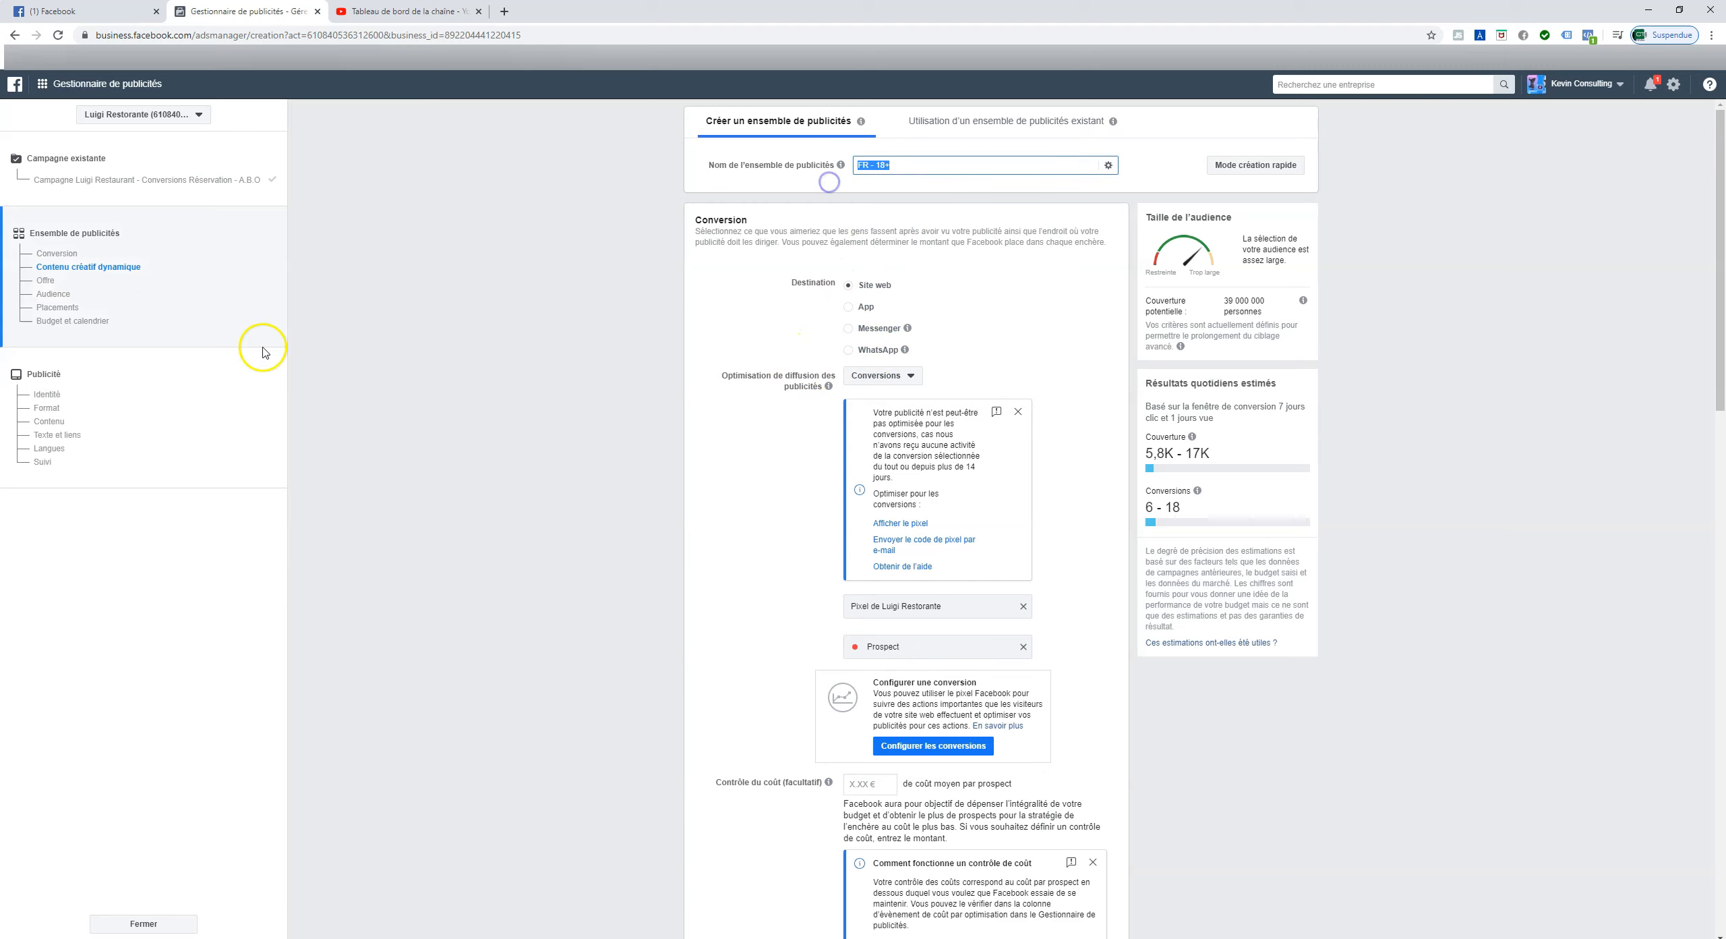
left_click(45, 85)
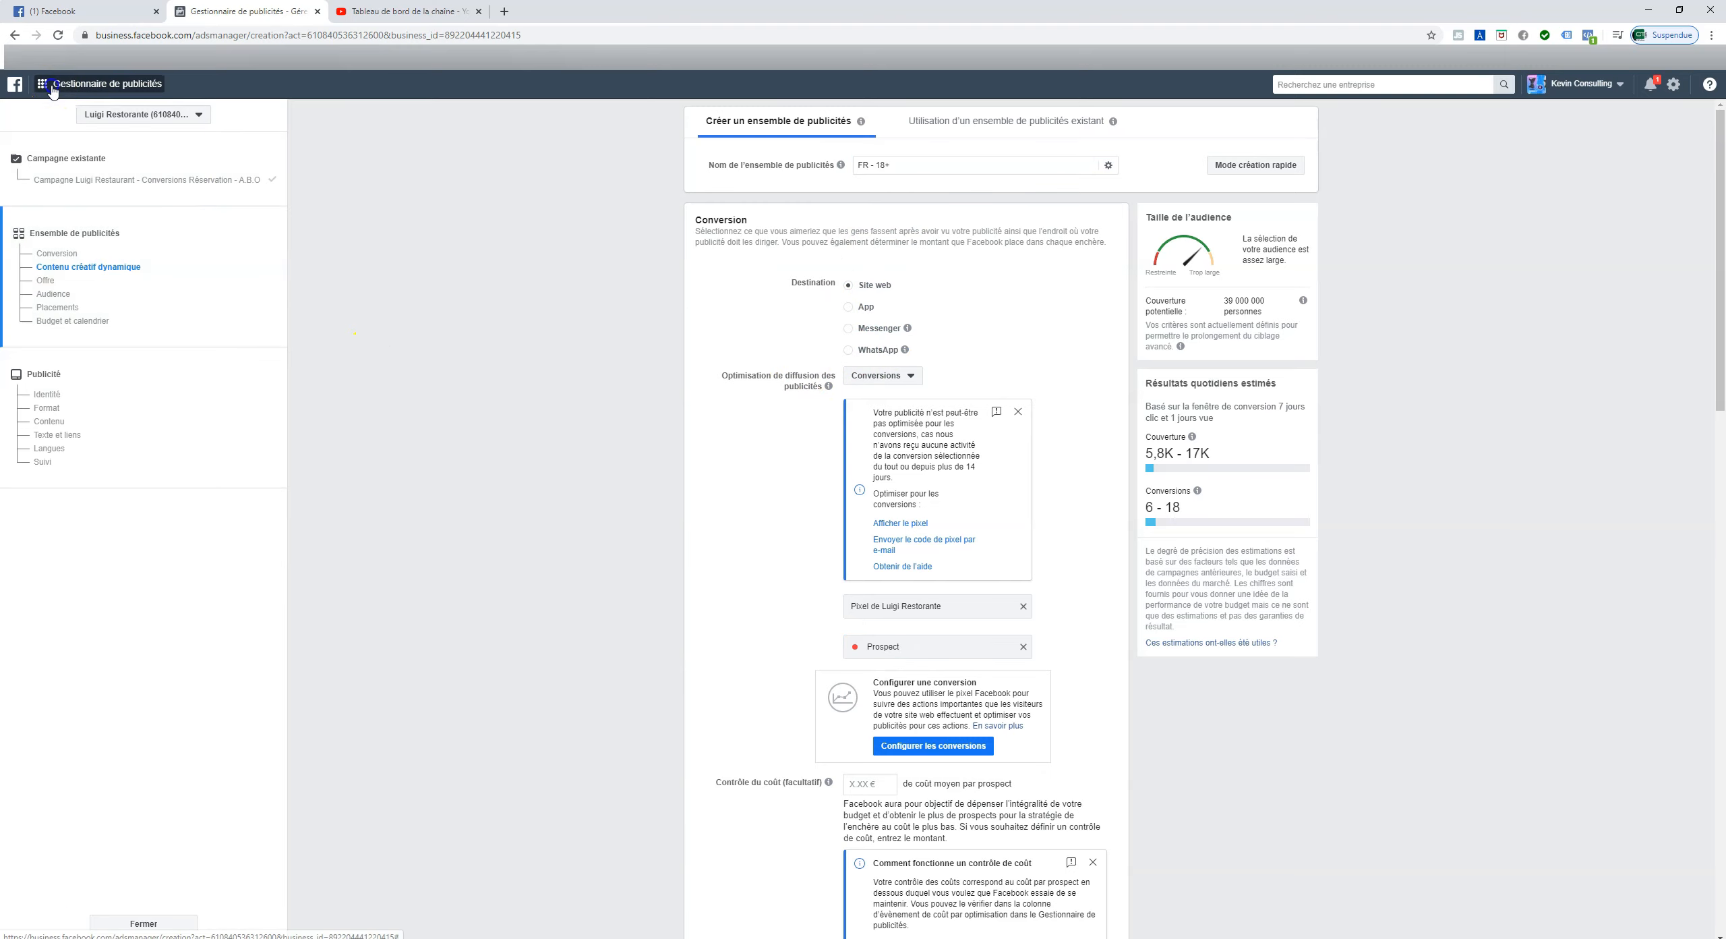
left_click(189, 176)
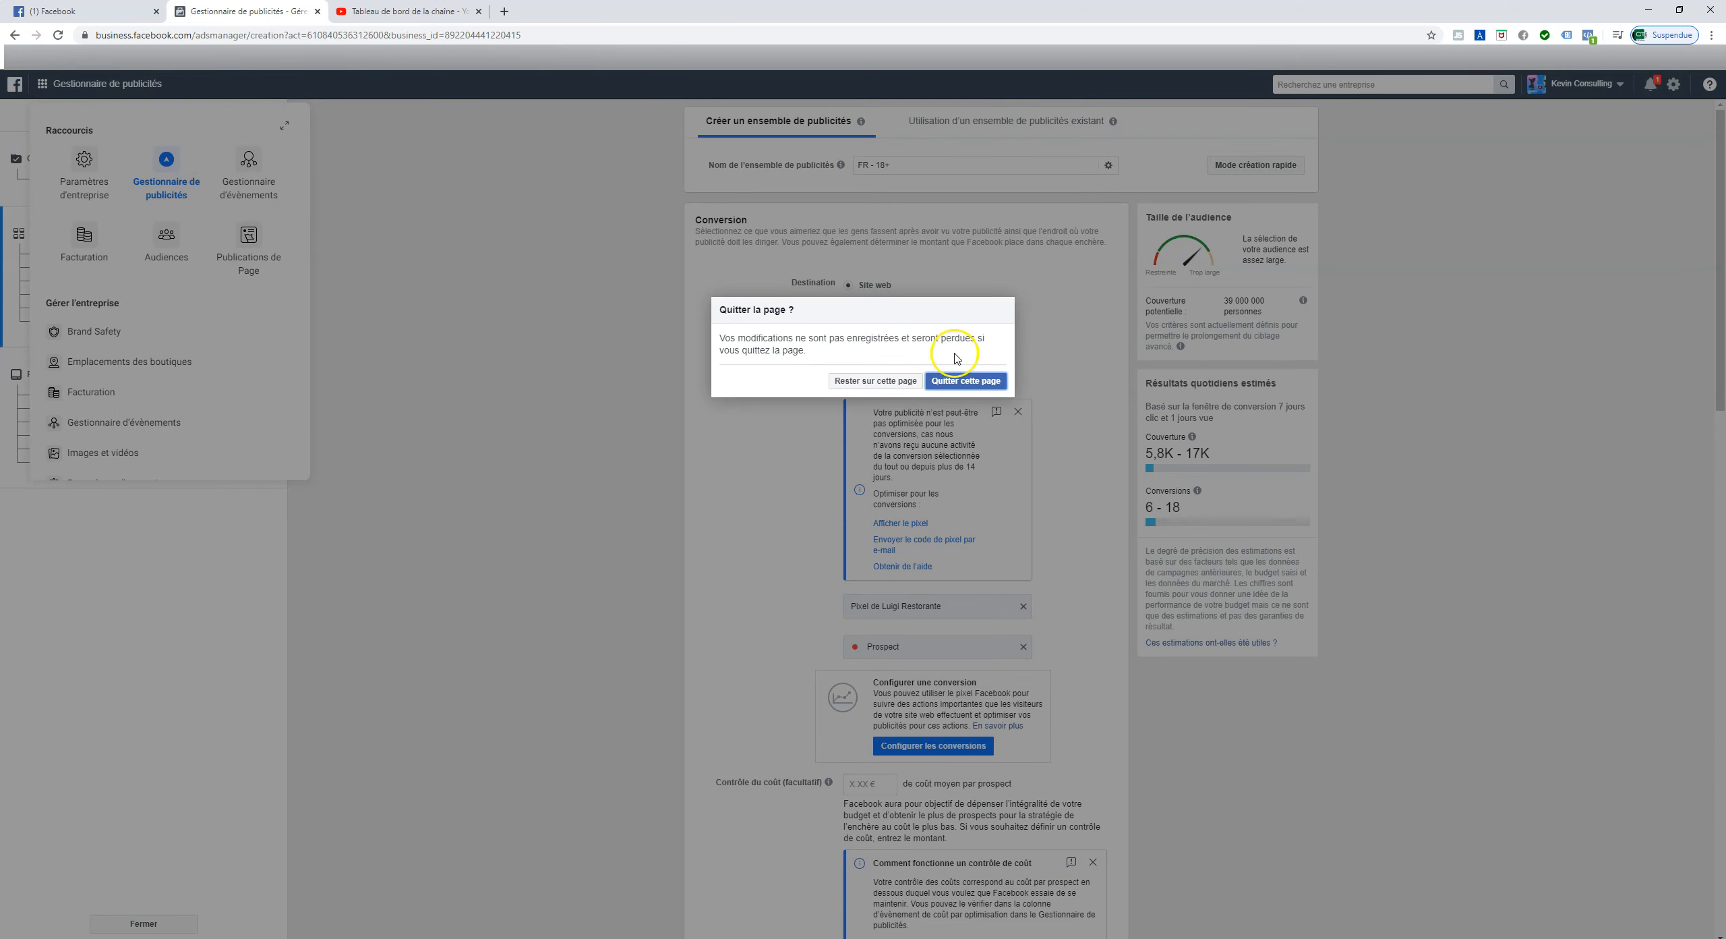
left_click(966, 380)
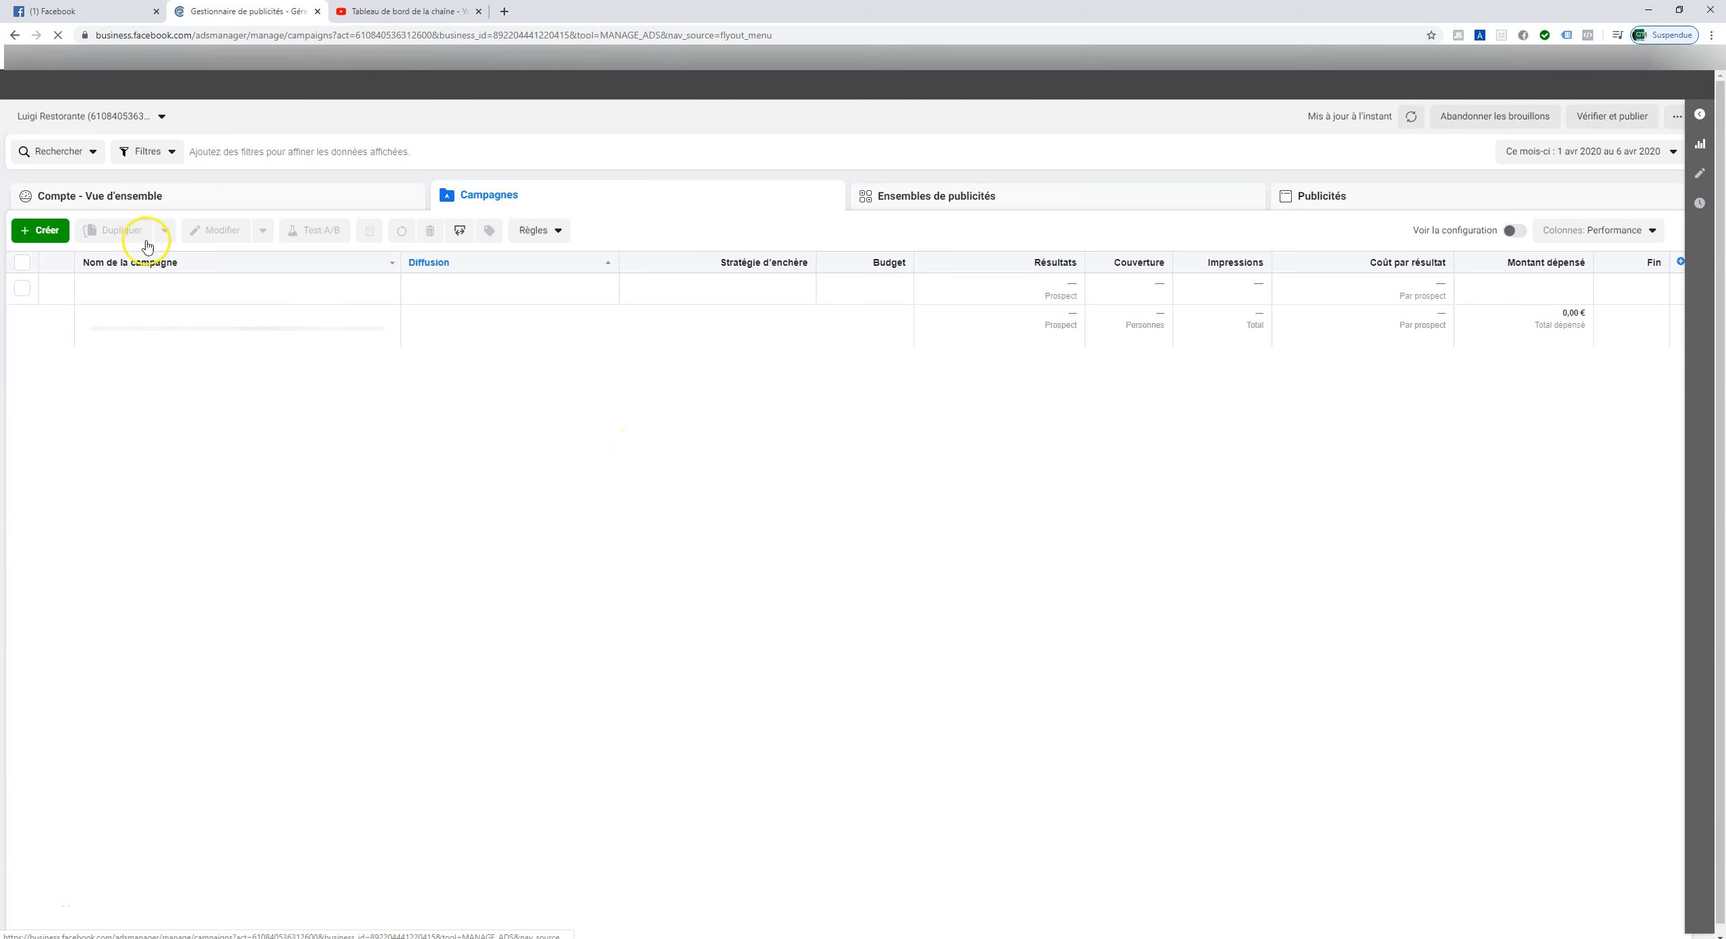
- Duplicate the PIZZA - 16-65 - 280 K ad set three times within its original campaign
left_click(986, 196)
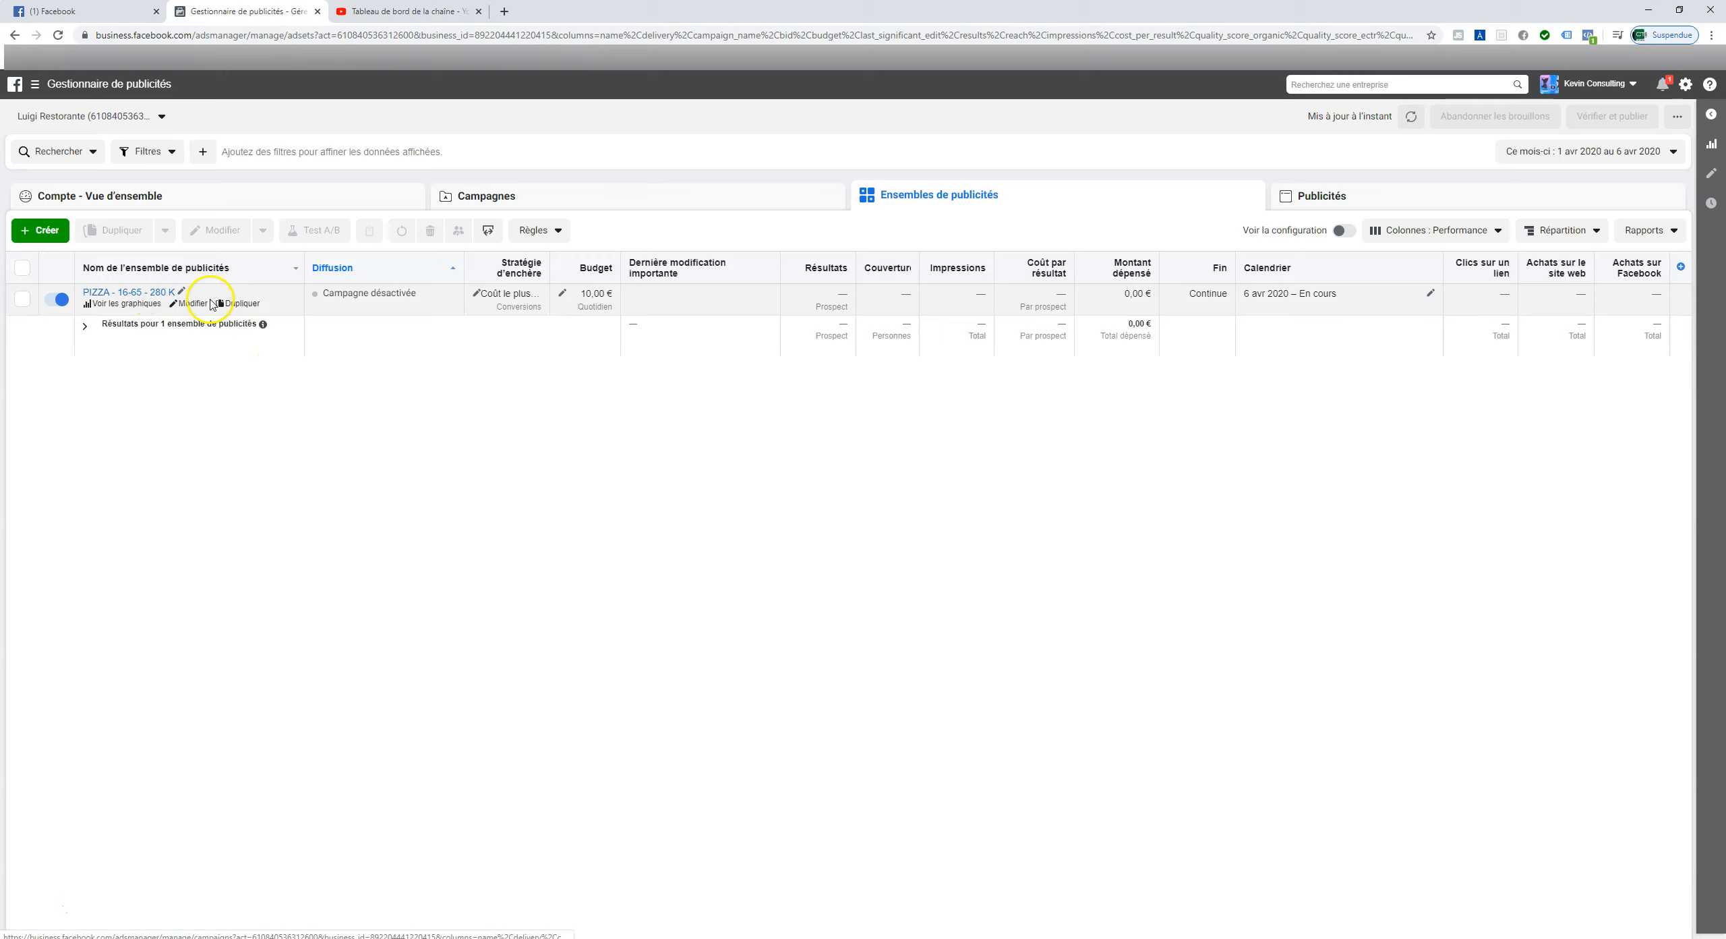
left_click(238, 303)
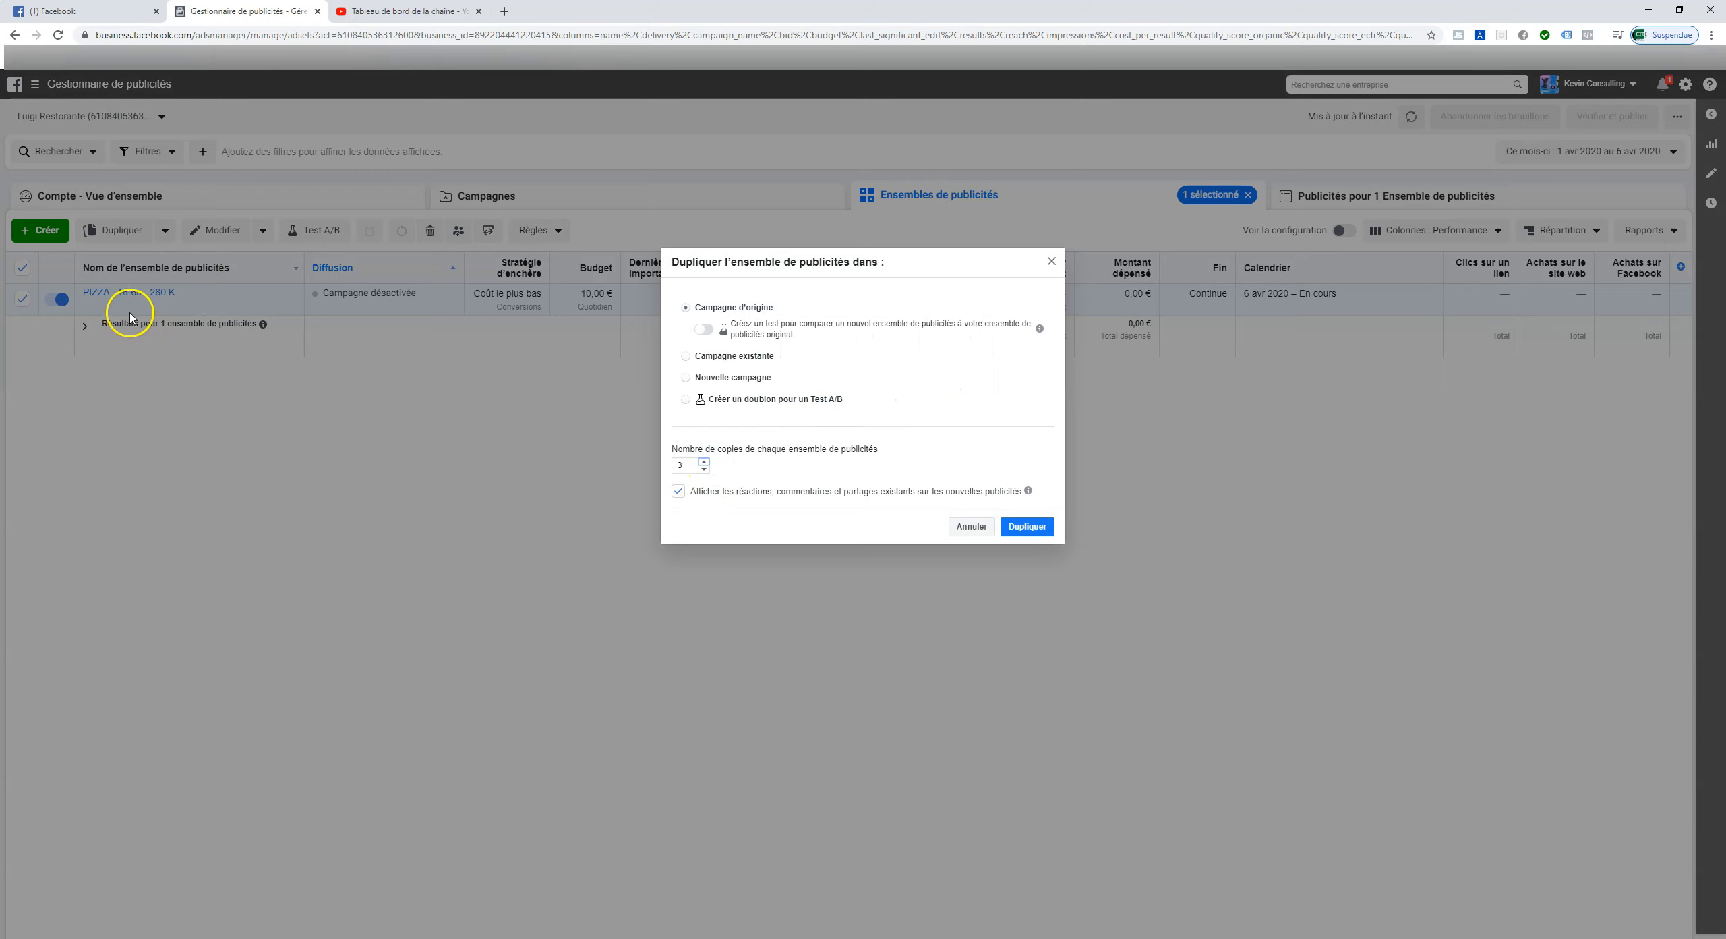
left_click(698, 495)
left_click(704, 497)
left_click(869, 615)
left_click(1022, 529)
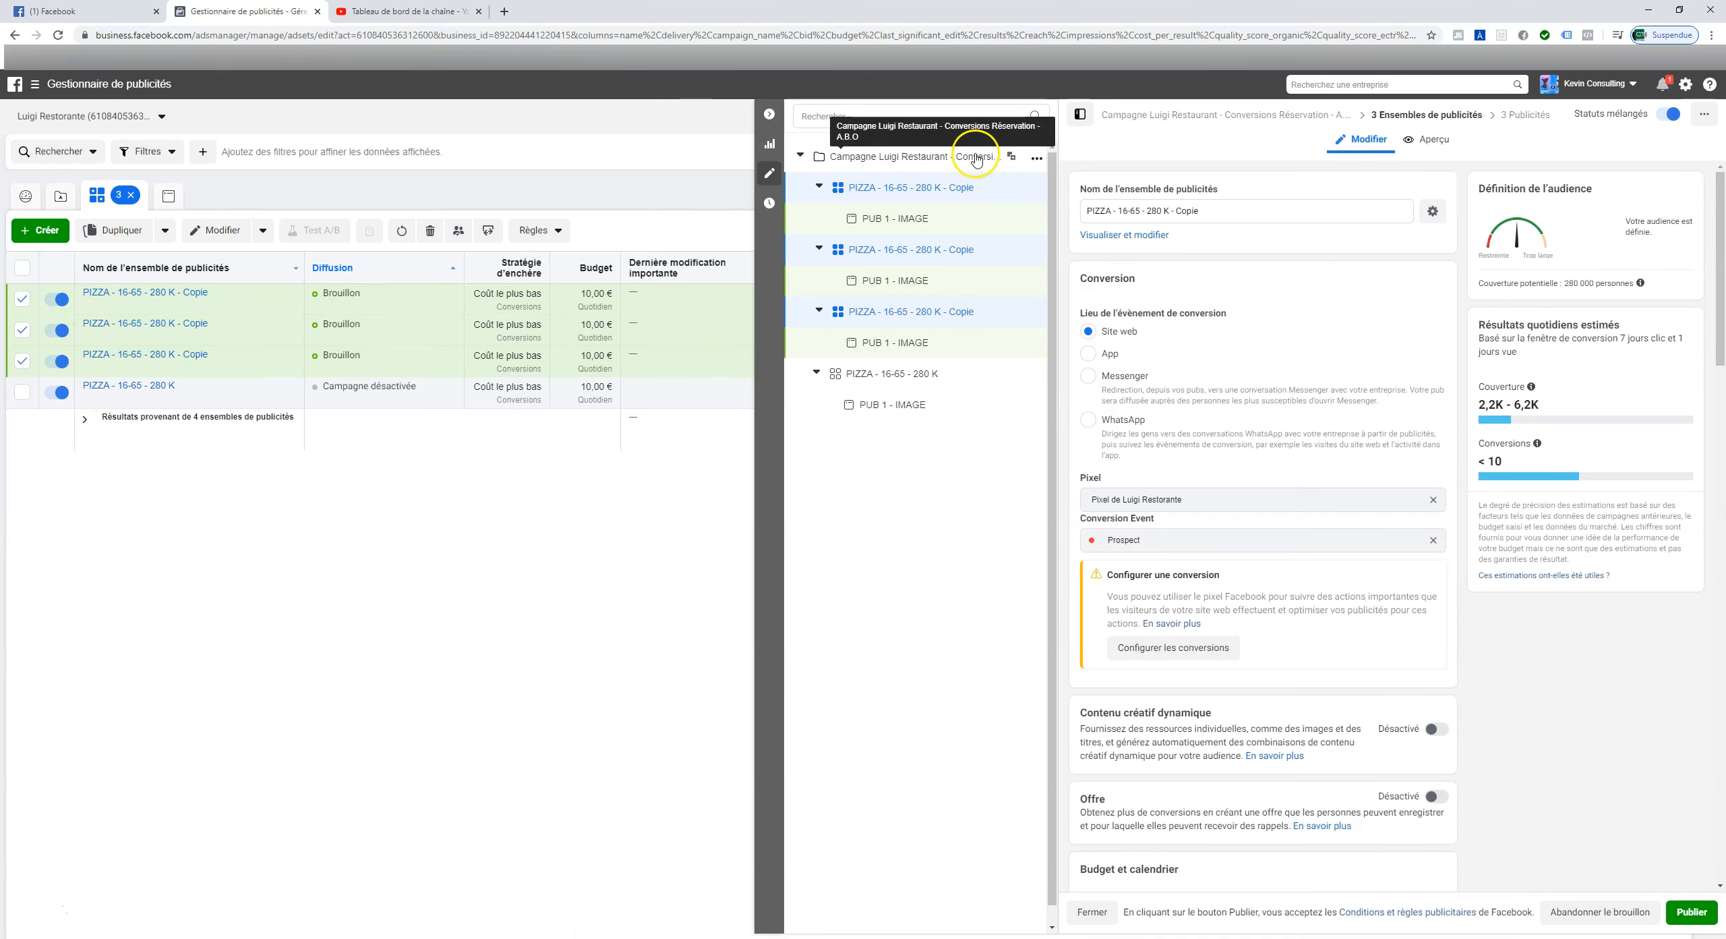
- Replace the Pizza interest with the suggested Nourriture interest in the detailed targeting of one PIZZA - 16-65 - 280 K copy
left_click(870, 191)
left_click(864, 200)
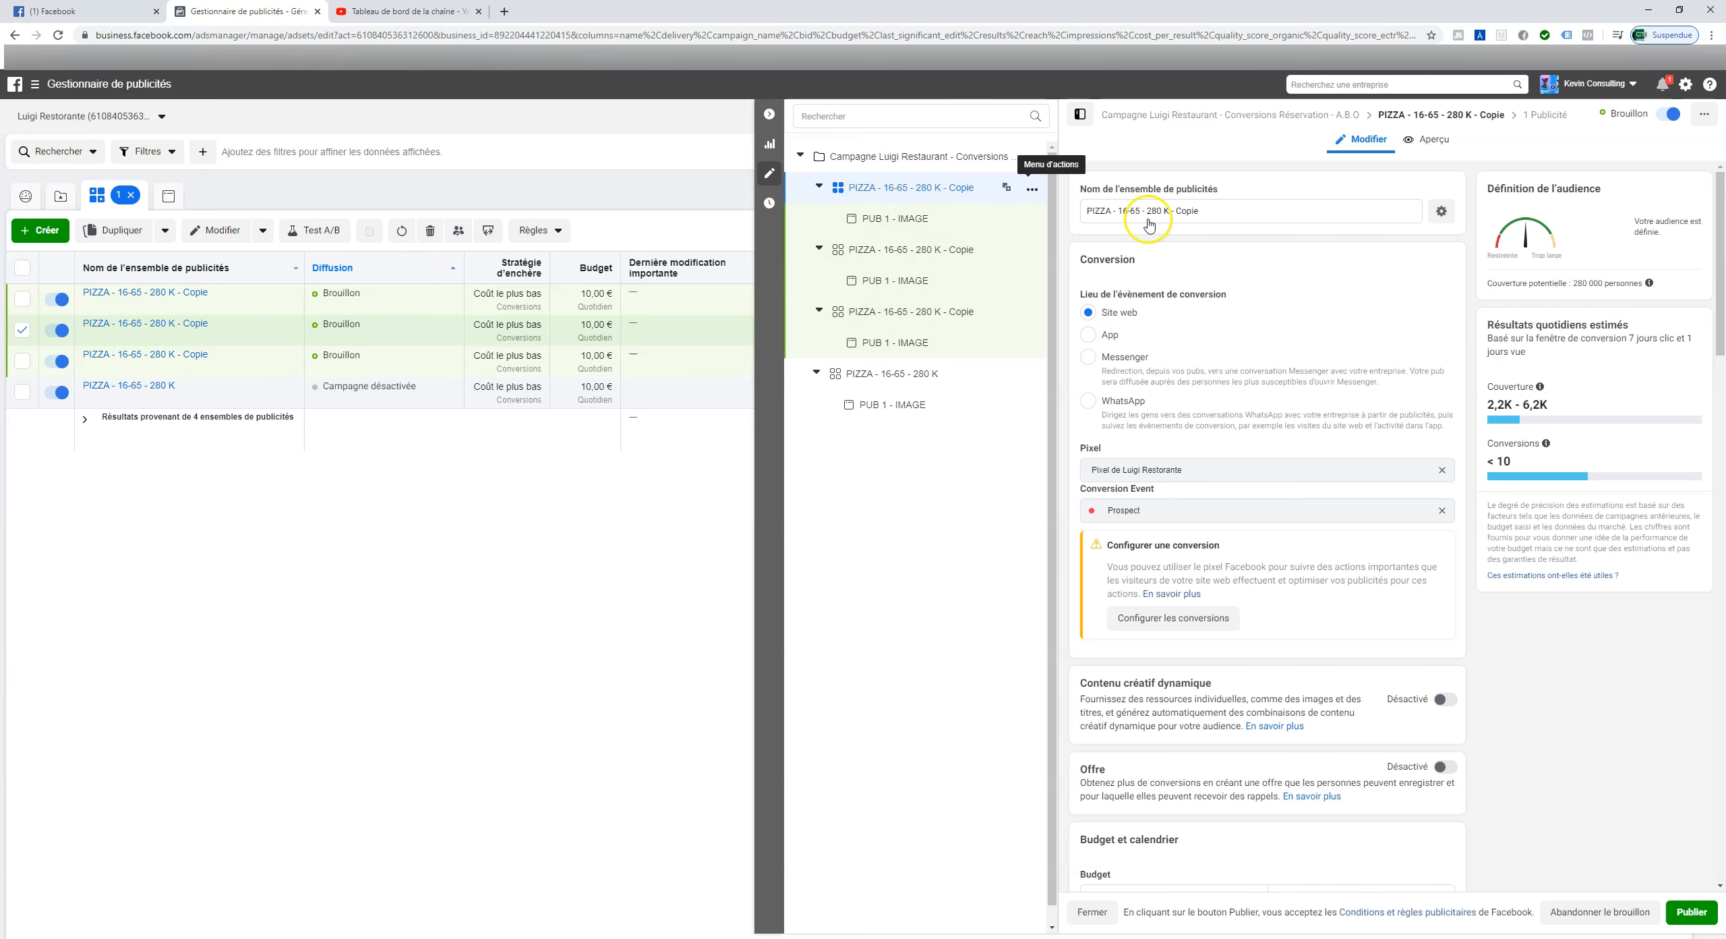
scroll(1224, 282, "down", 8)
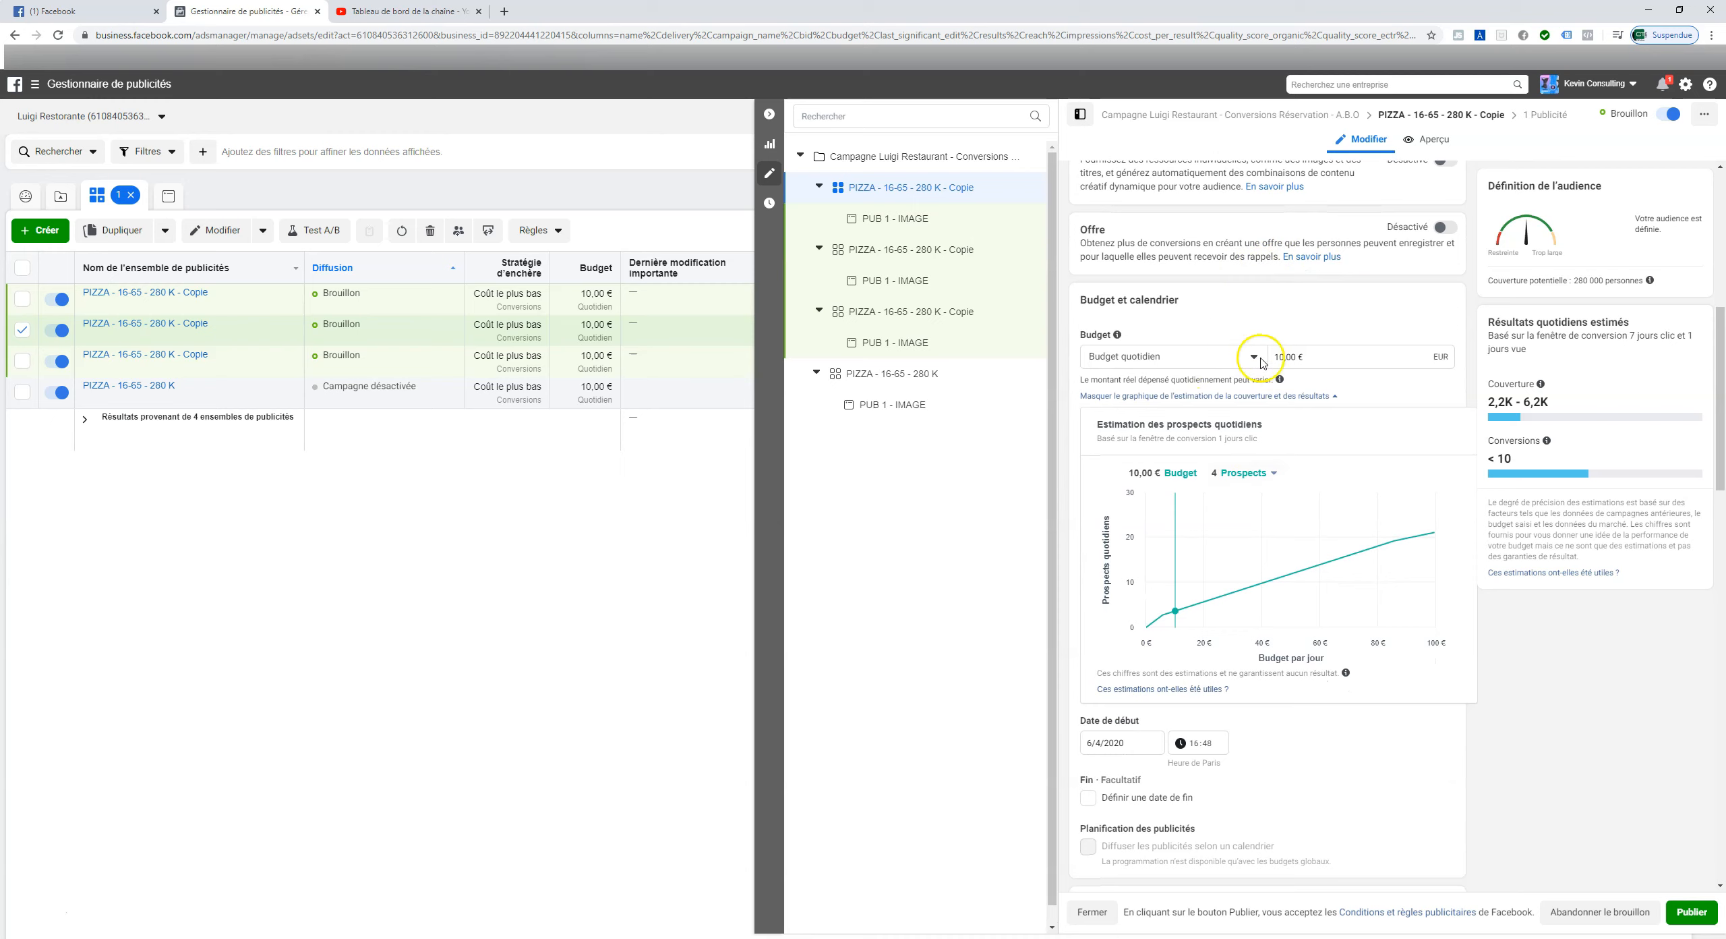
mouse_move(184, 390)
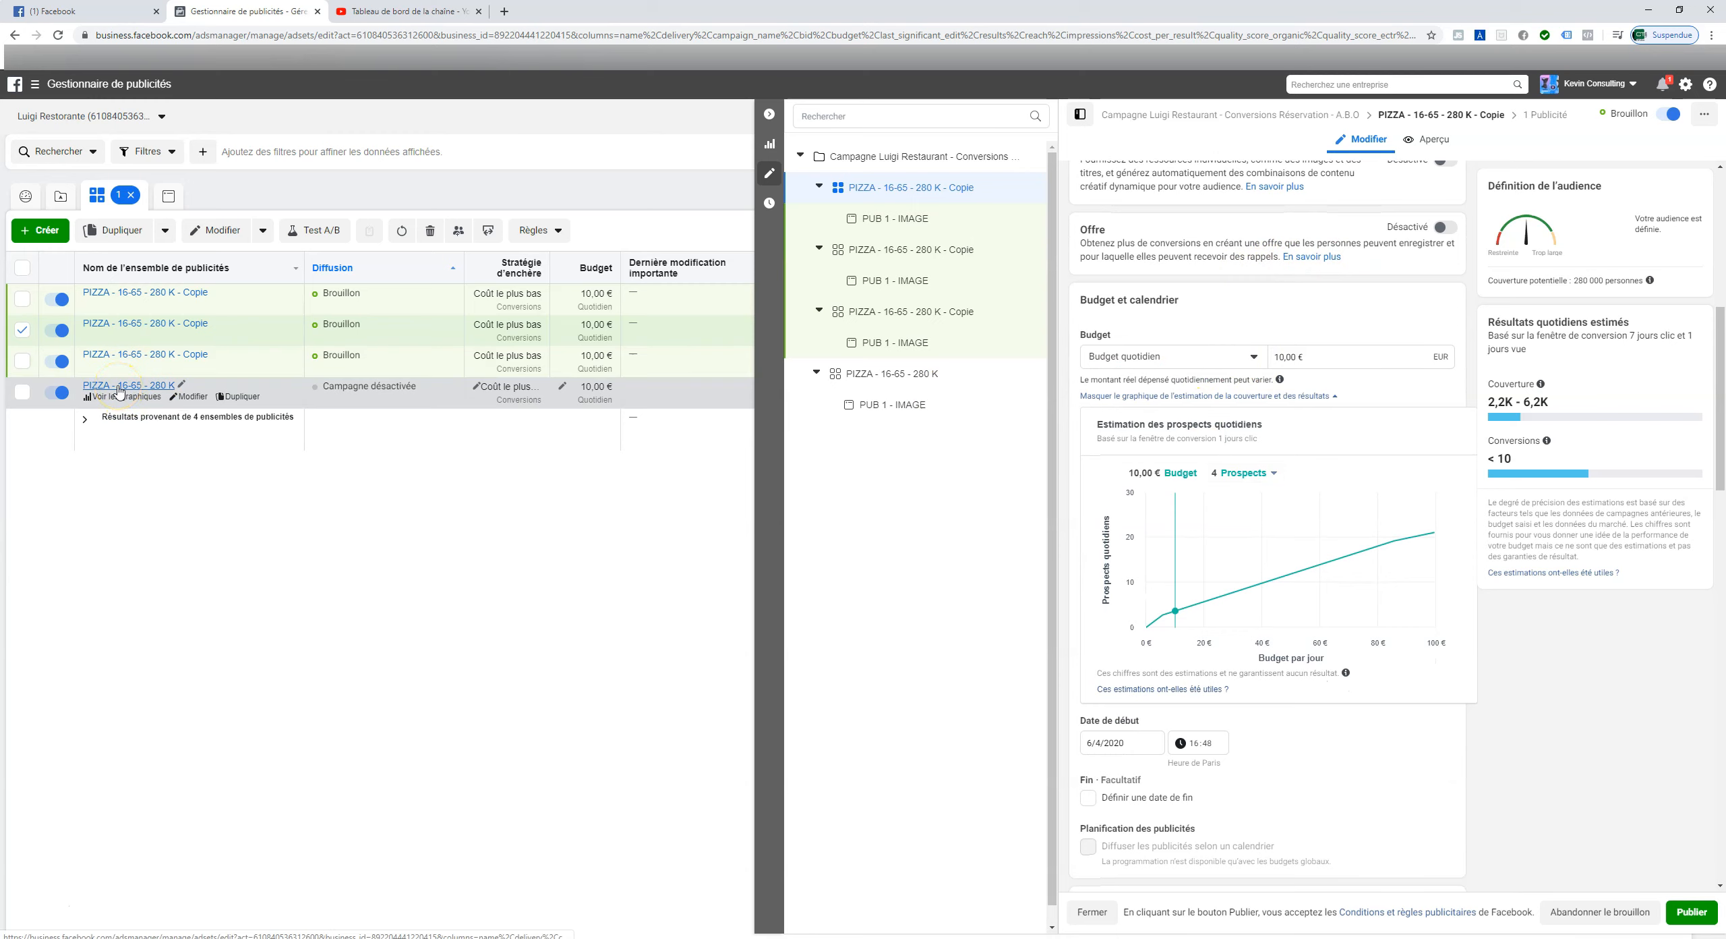
scroll(1246, 335, "down", 1)
scroll(1246, 335, "down", 7)
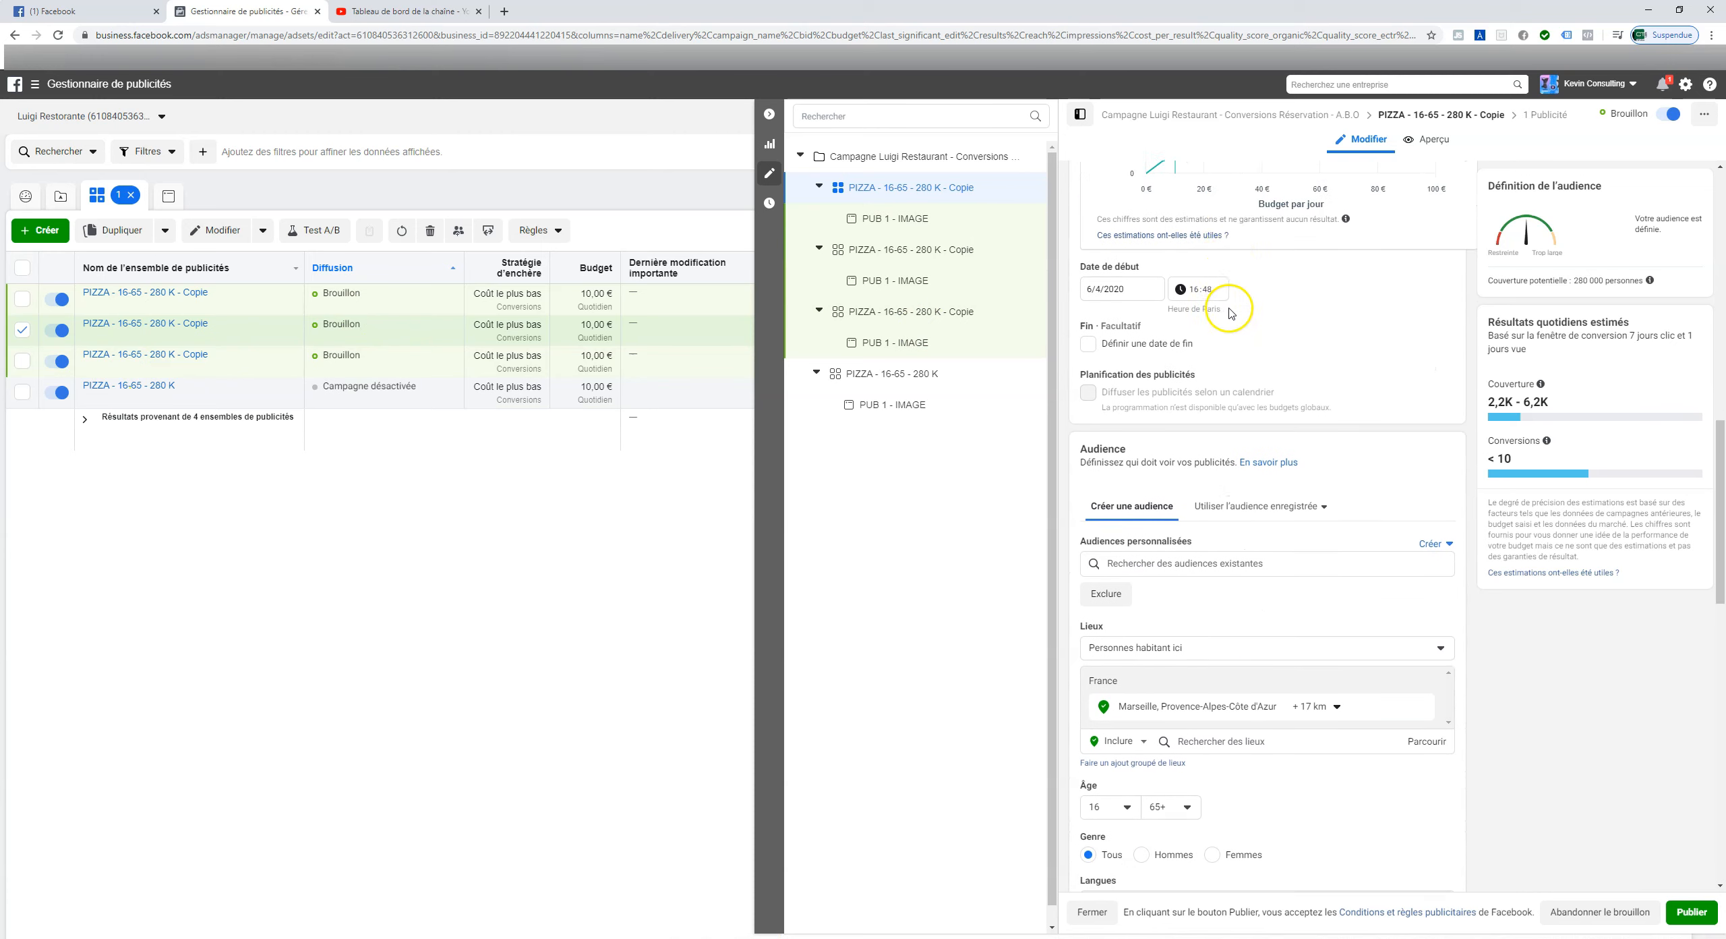
scroll(1207, 465, "down", 1)
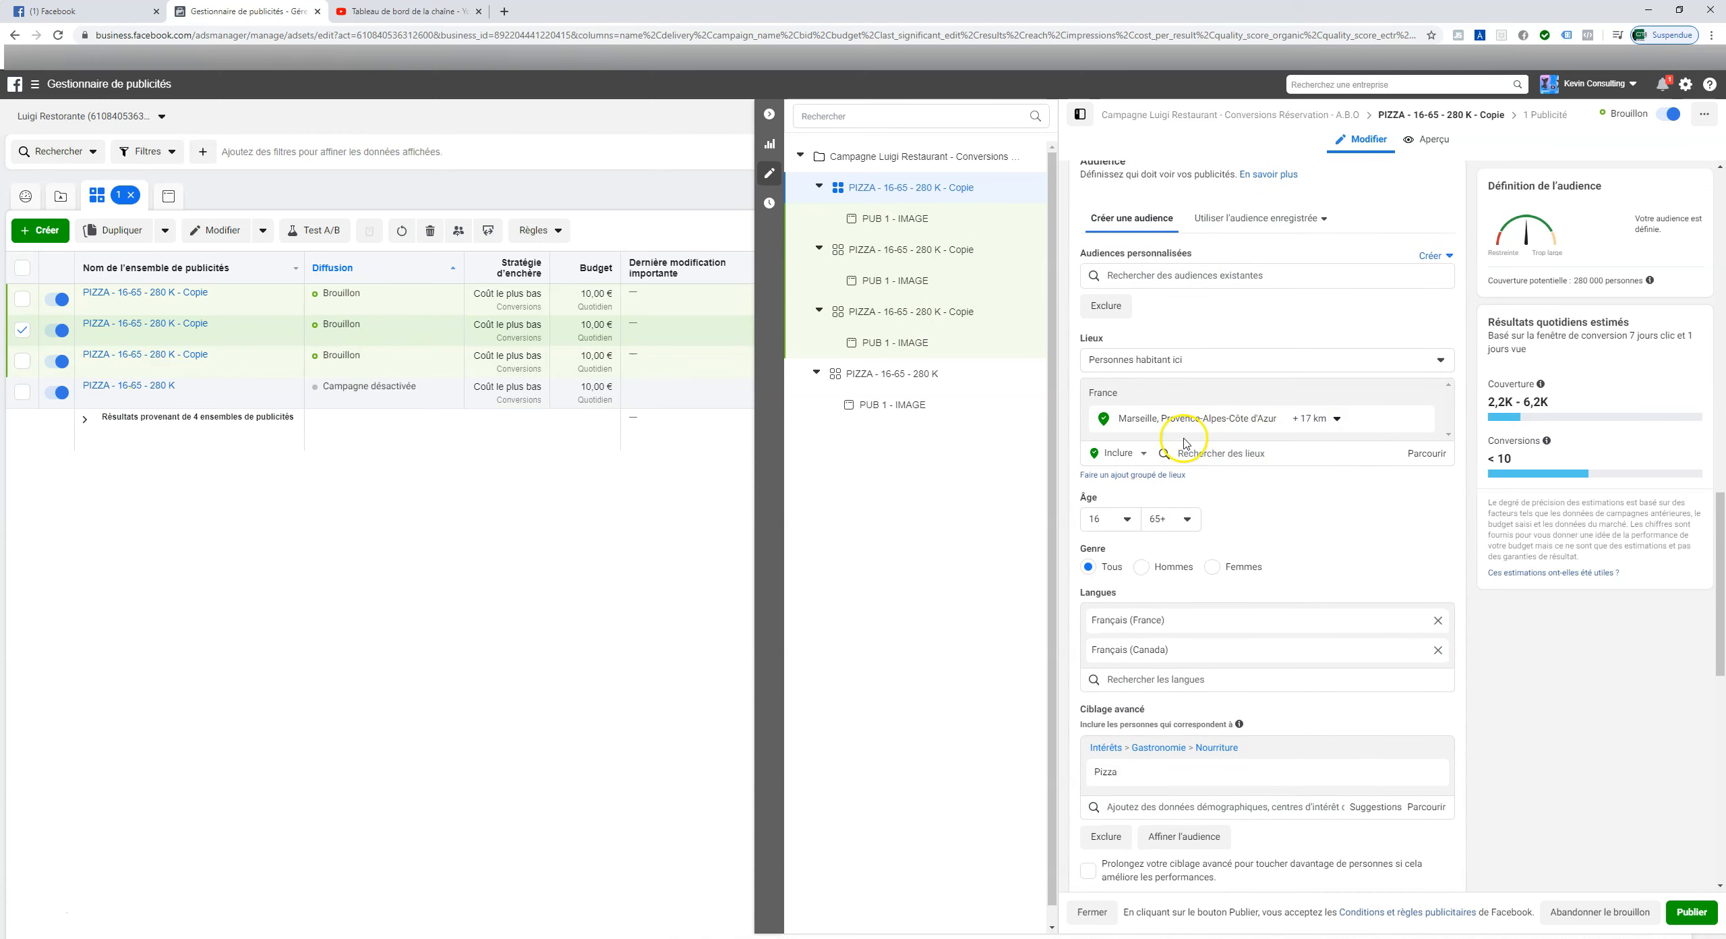
scroll(1122, 506, "down", 2)
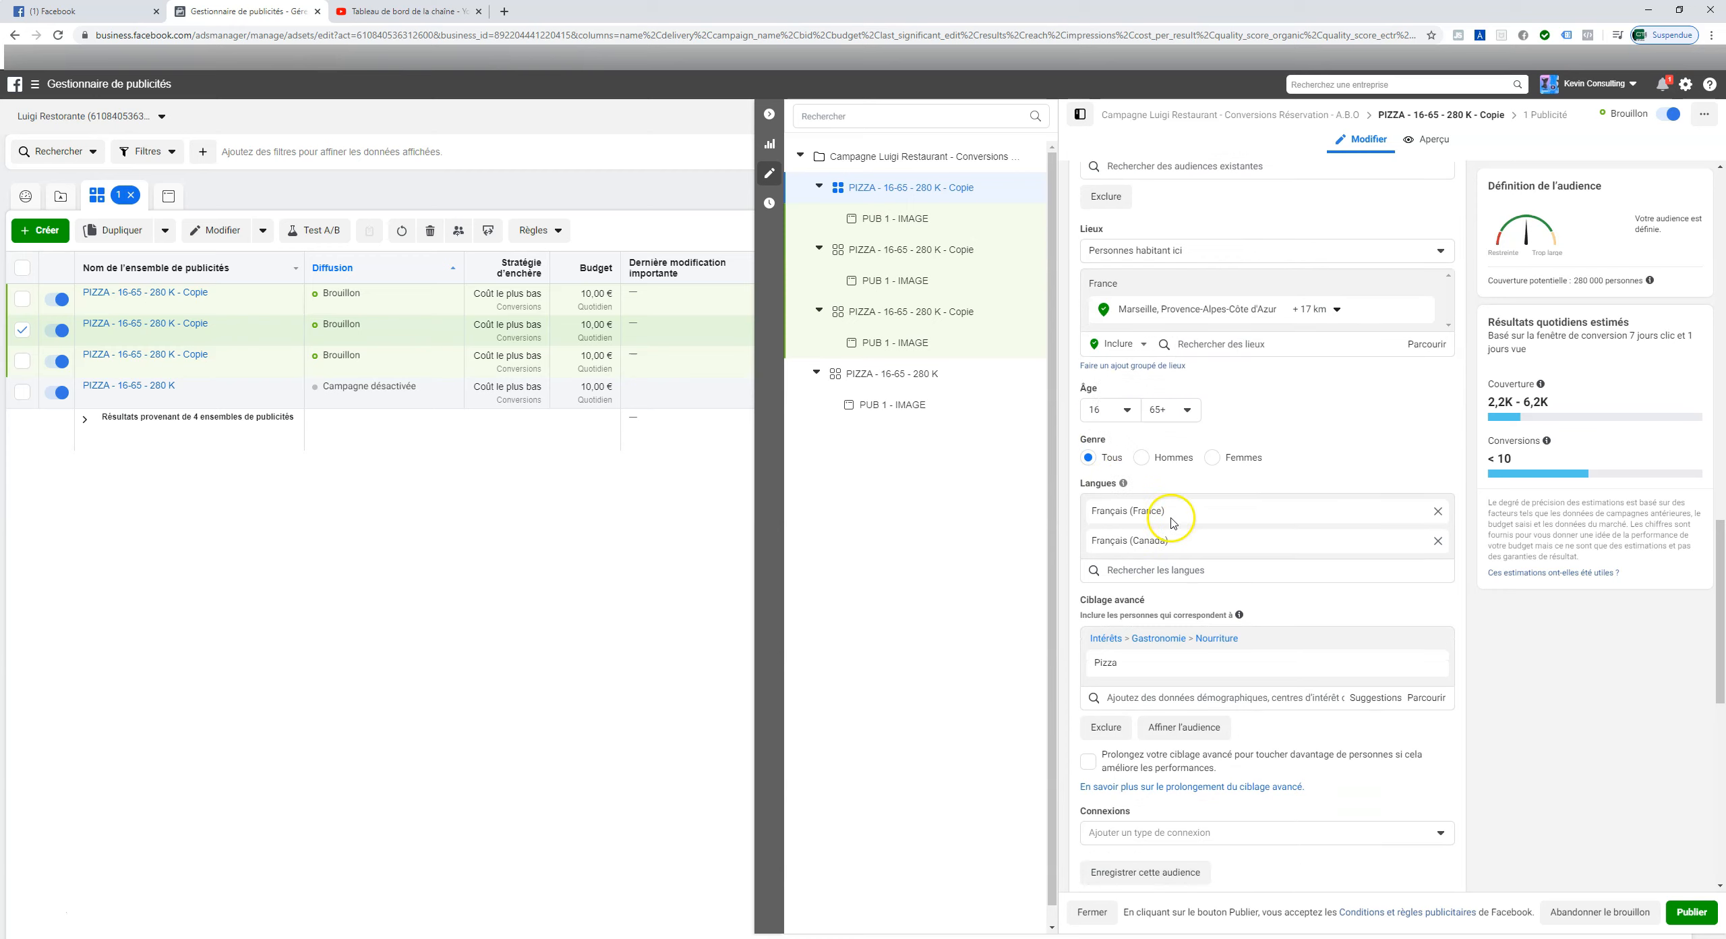
scroll(1172, 518, "down", 1)
scroll(1156, 550, "down", 1)
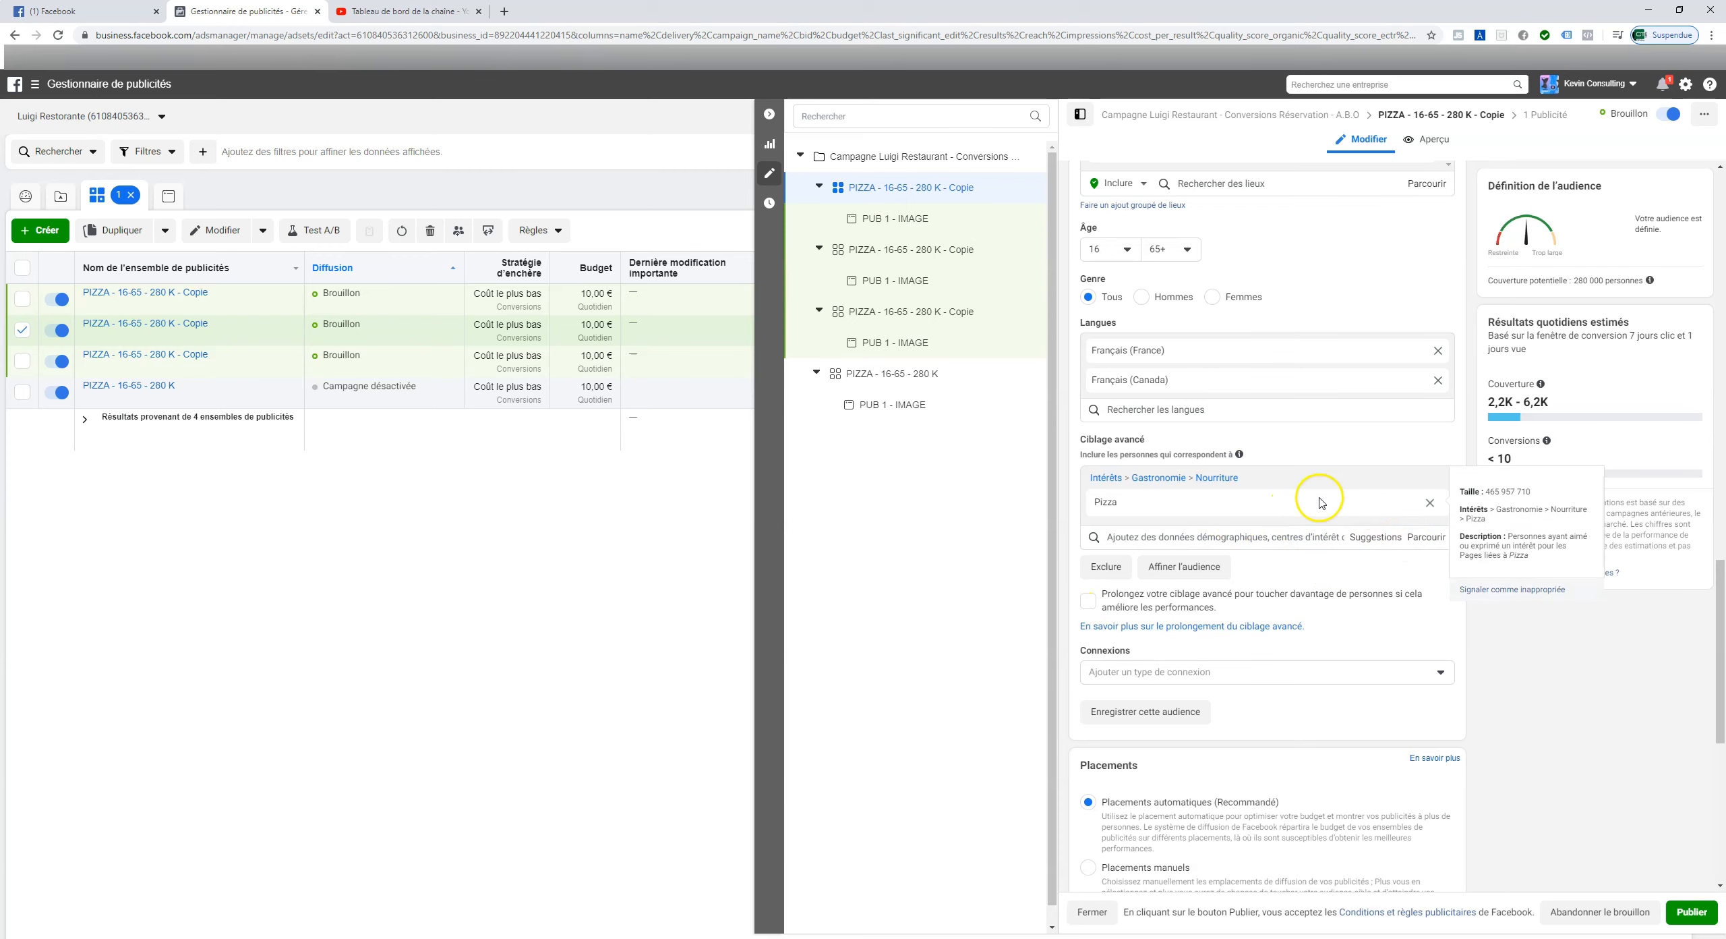
left_click(1373, 551)
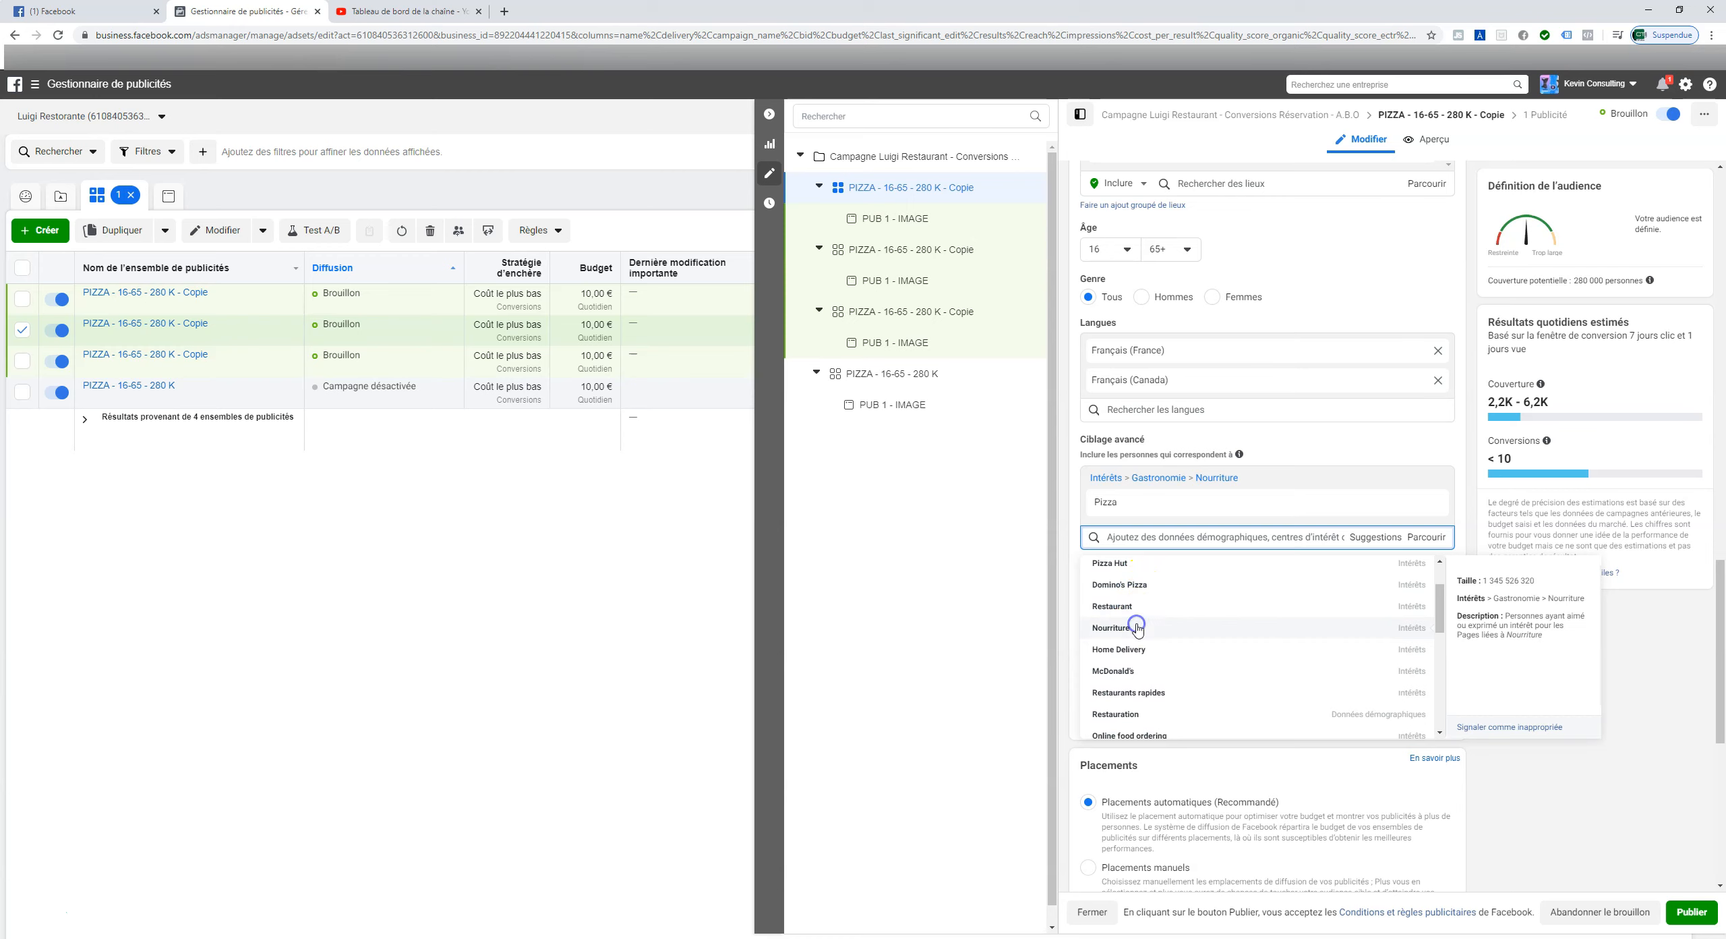
left_click(1138, 629)
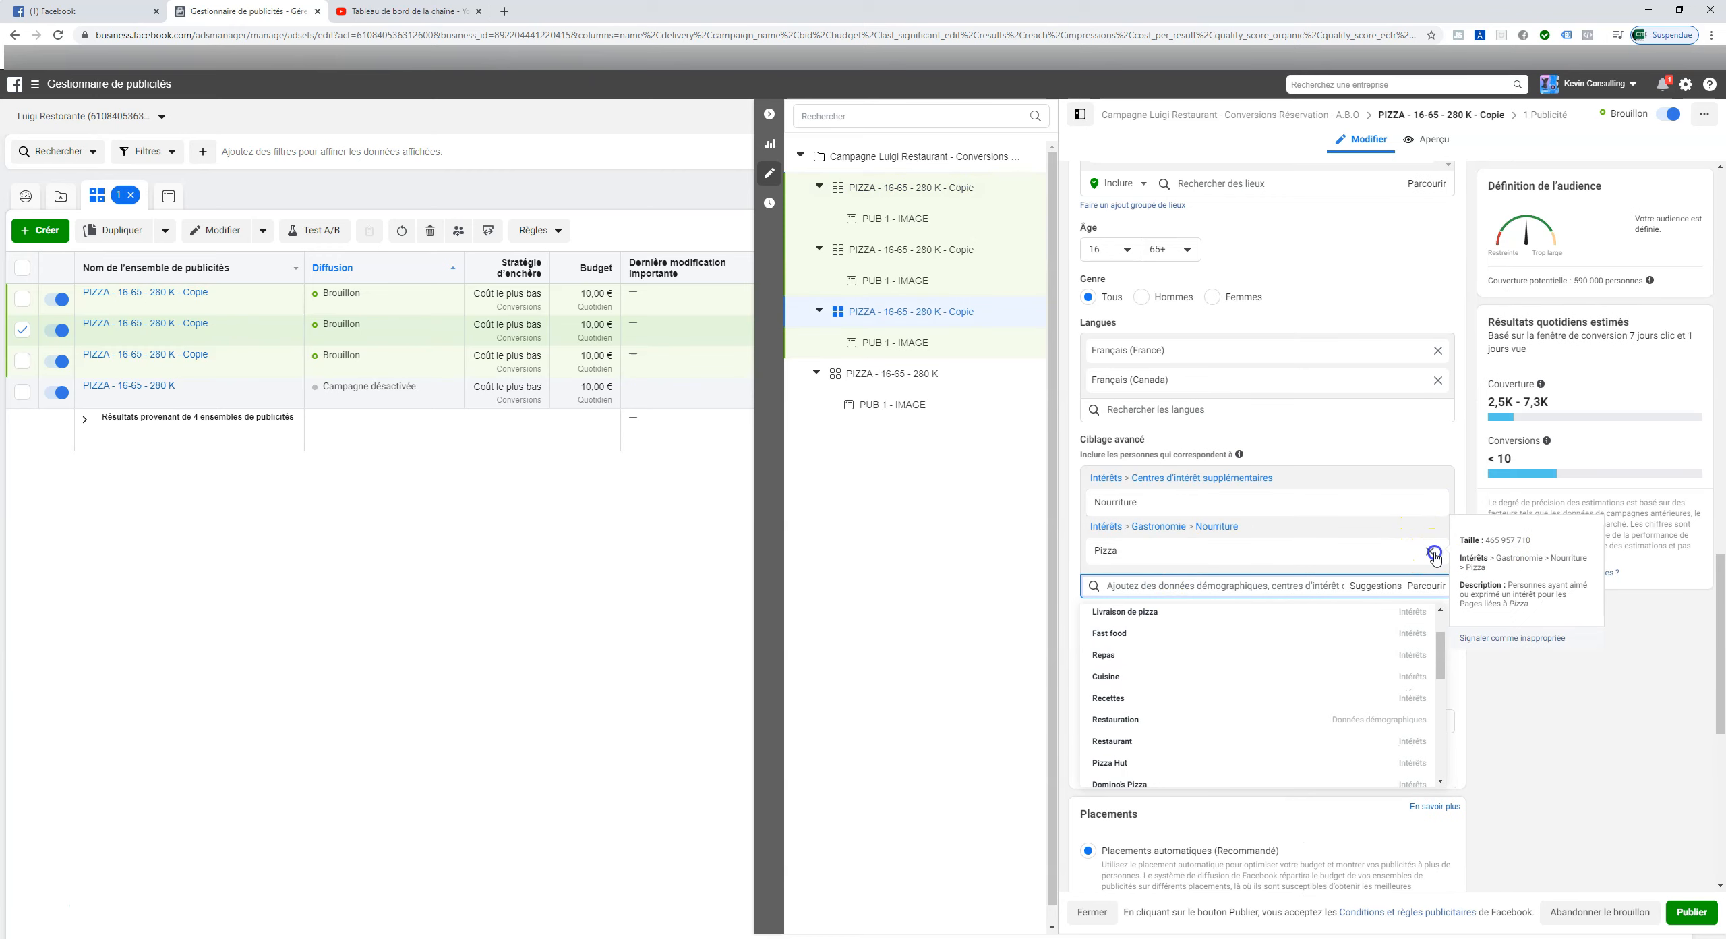
left_click(1434, 553)
- Rename the edited ad set copy NOURRITURE - 16-65 - 580 K and publish it
scroll(1183, 453, "up", 5)
scroll(1185, 459, "up", 10)
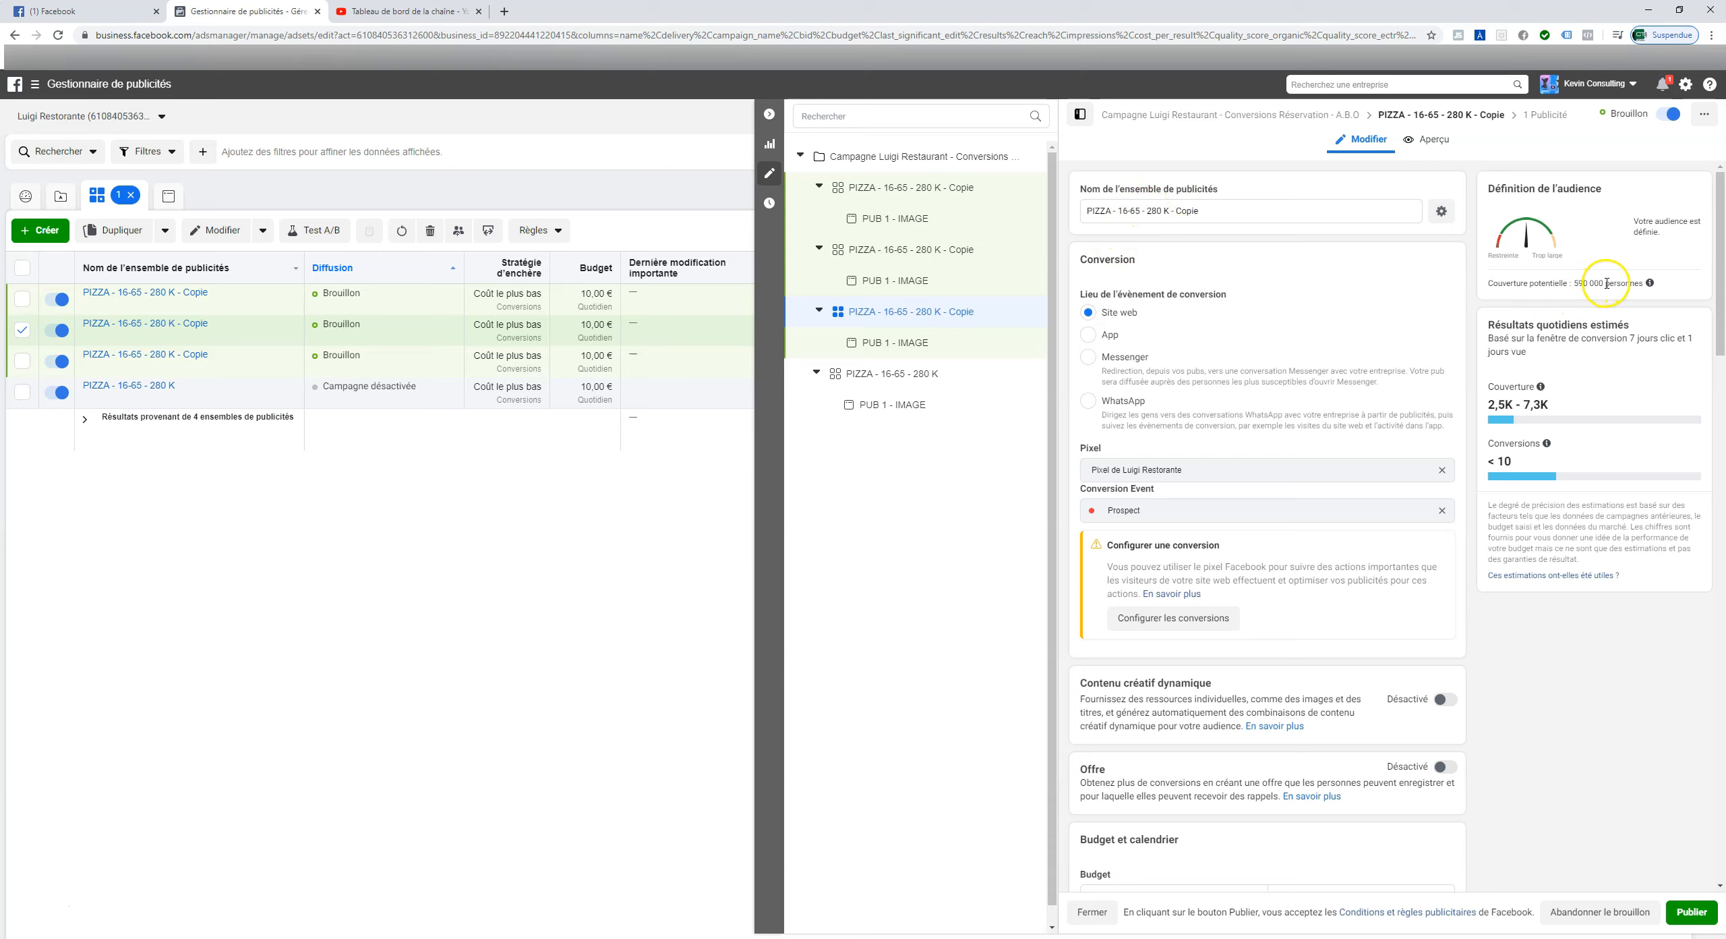
left_click(1110, 211)
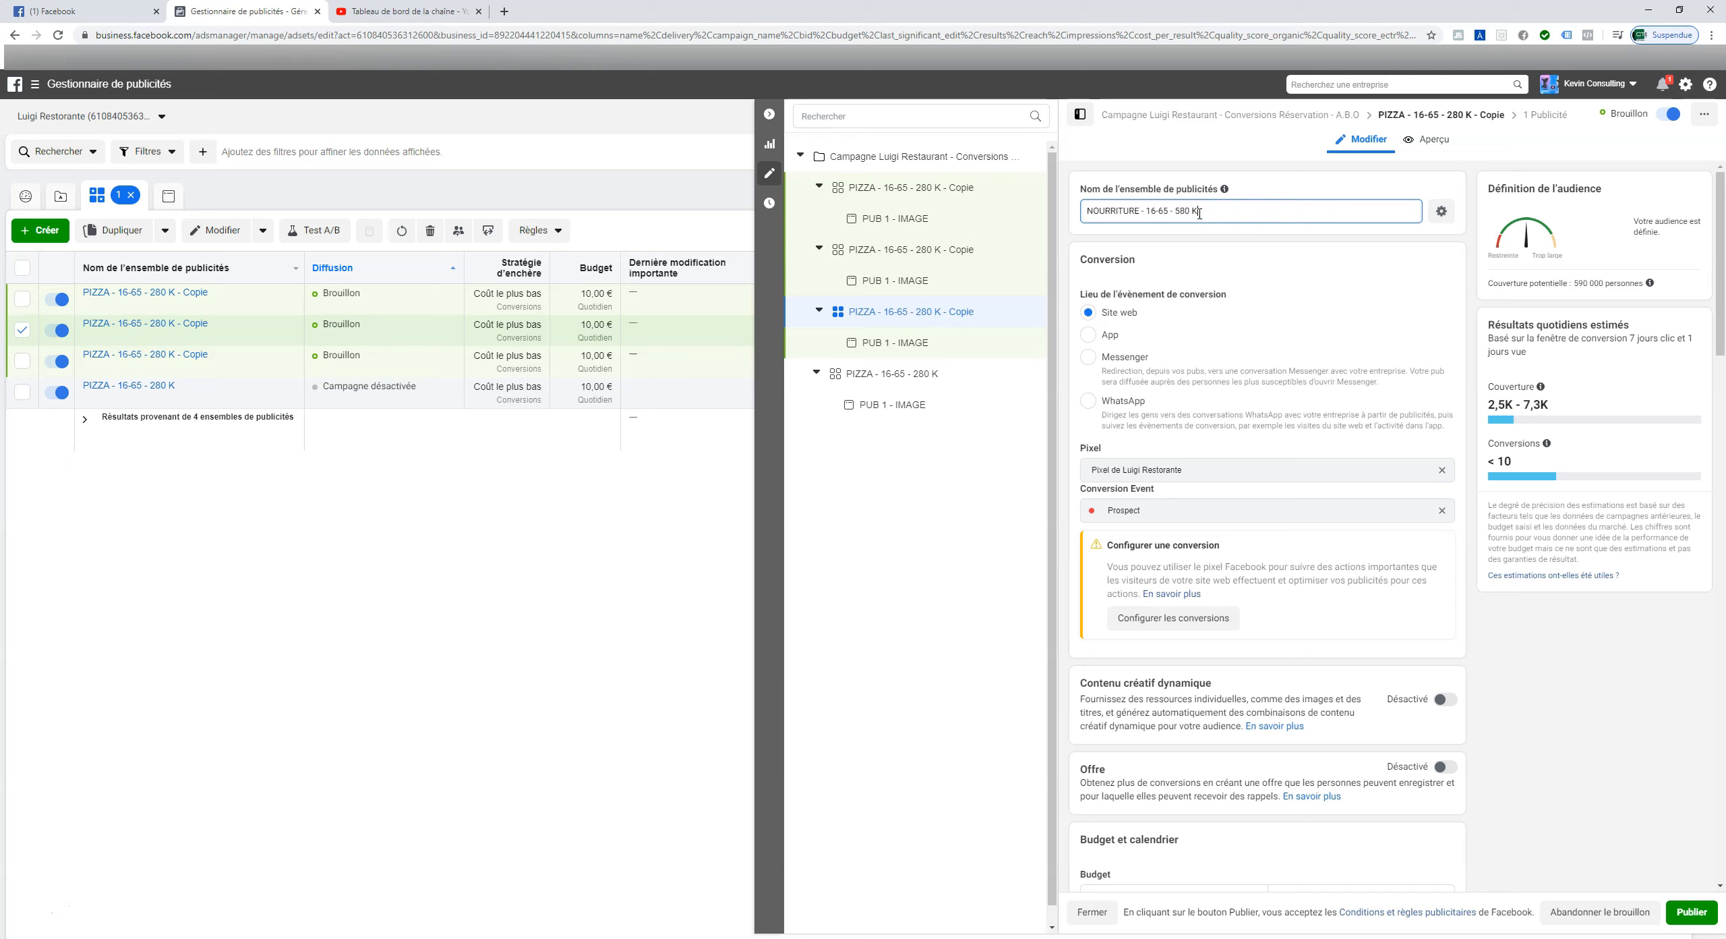
left_click(1691, 909)
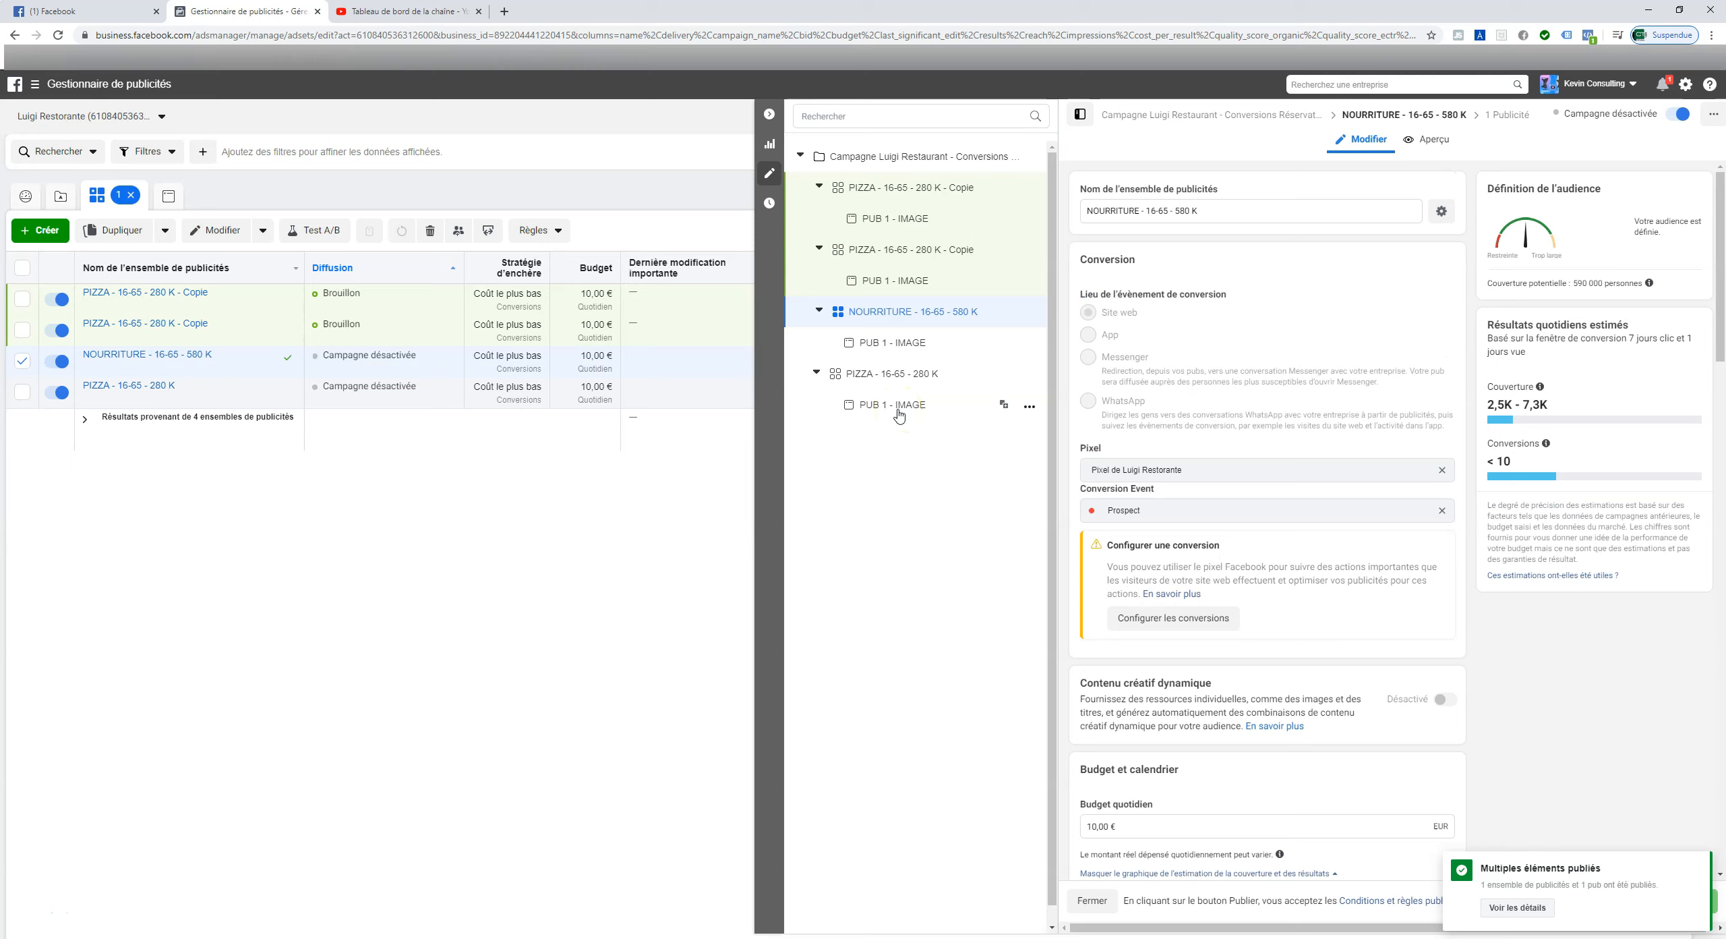
- Open another PIZZA draft copy, look through its suggested interests and remove Pizza from the detailed targeting
left_click(889, 189)
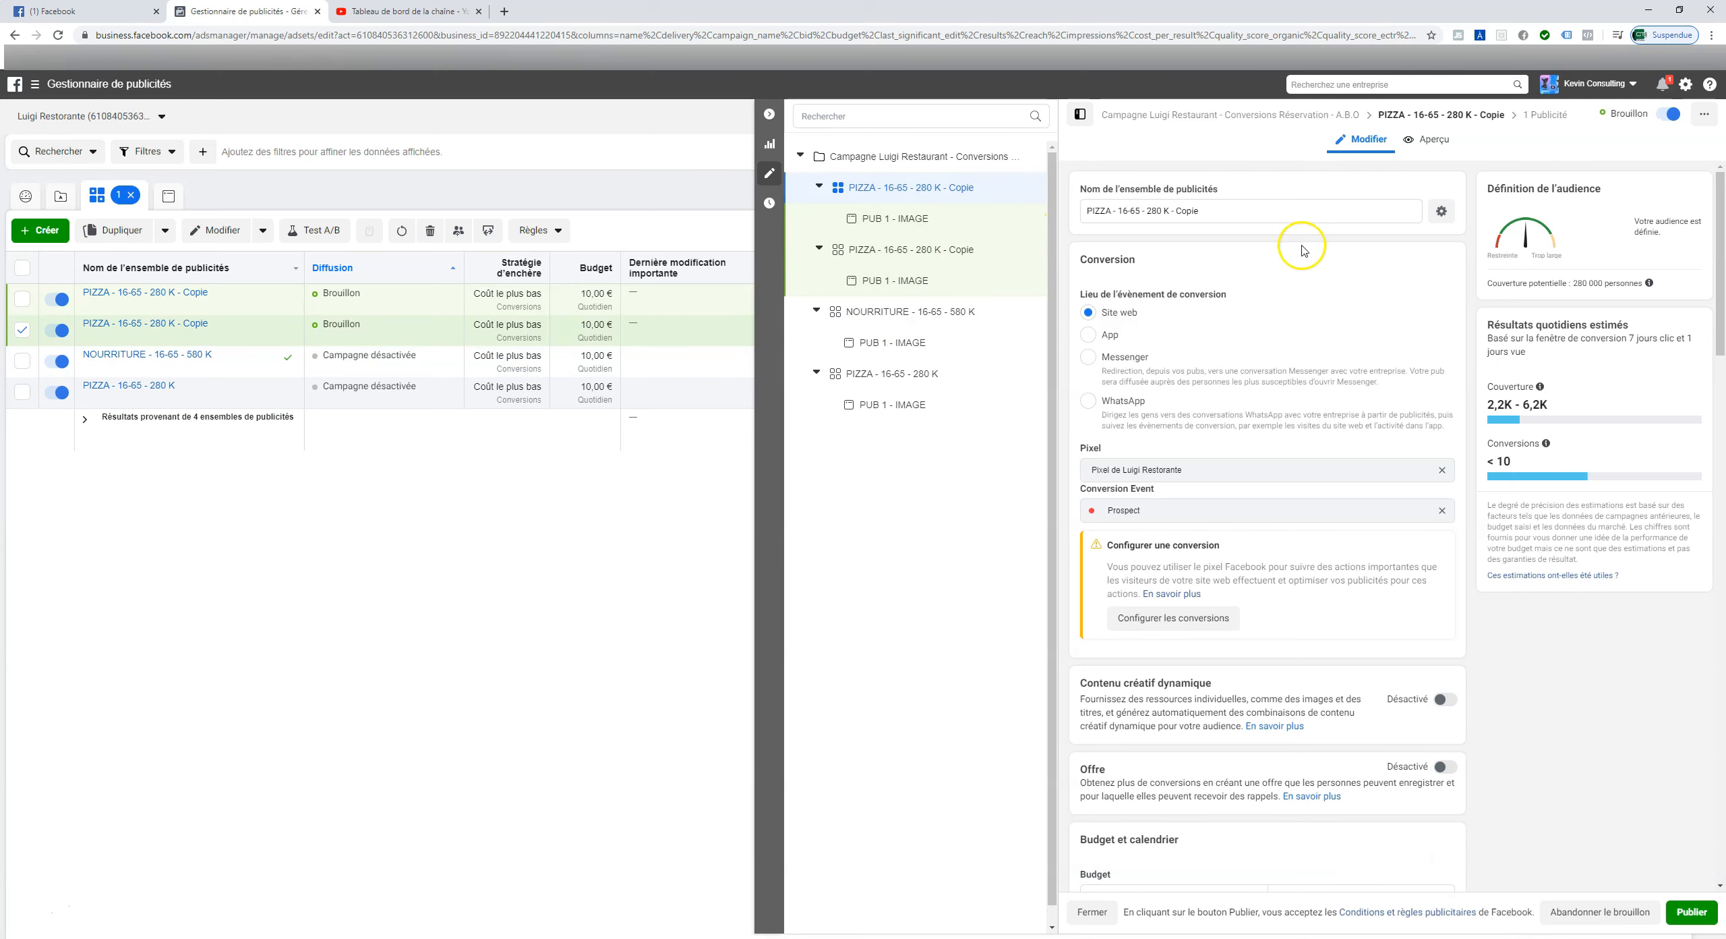
scroll(1173, 294, "down", 12)
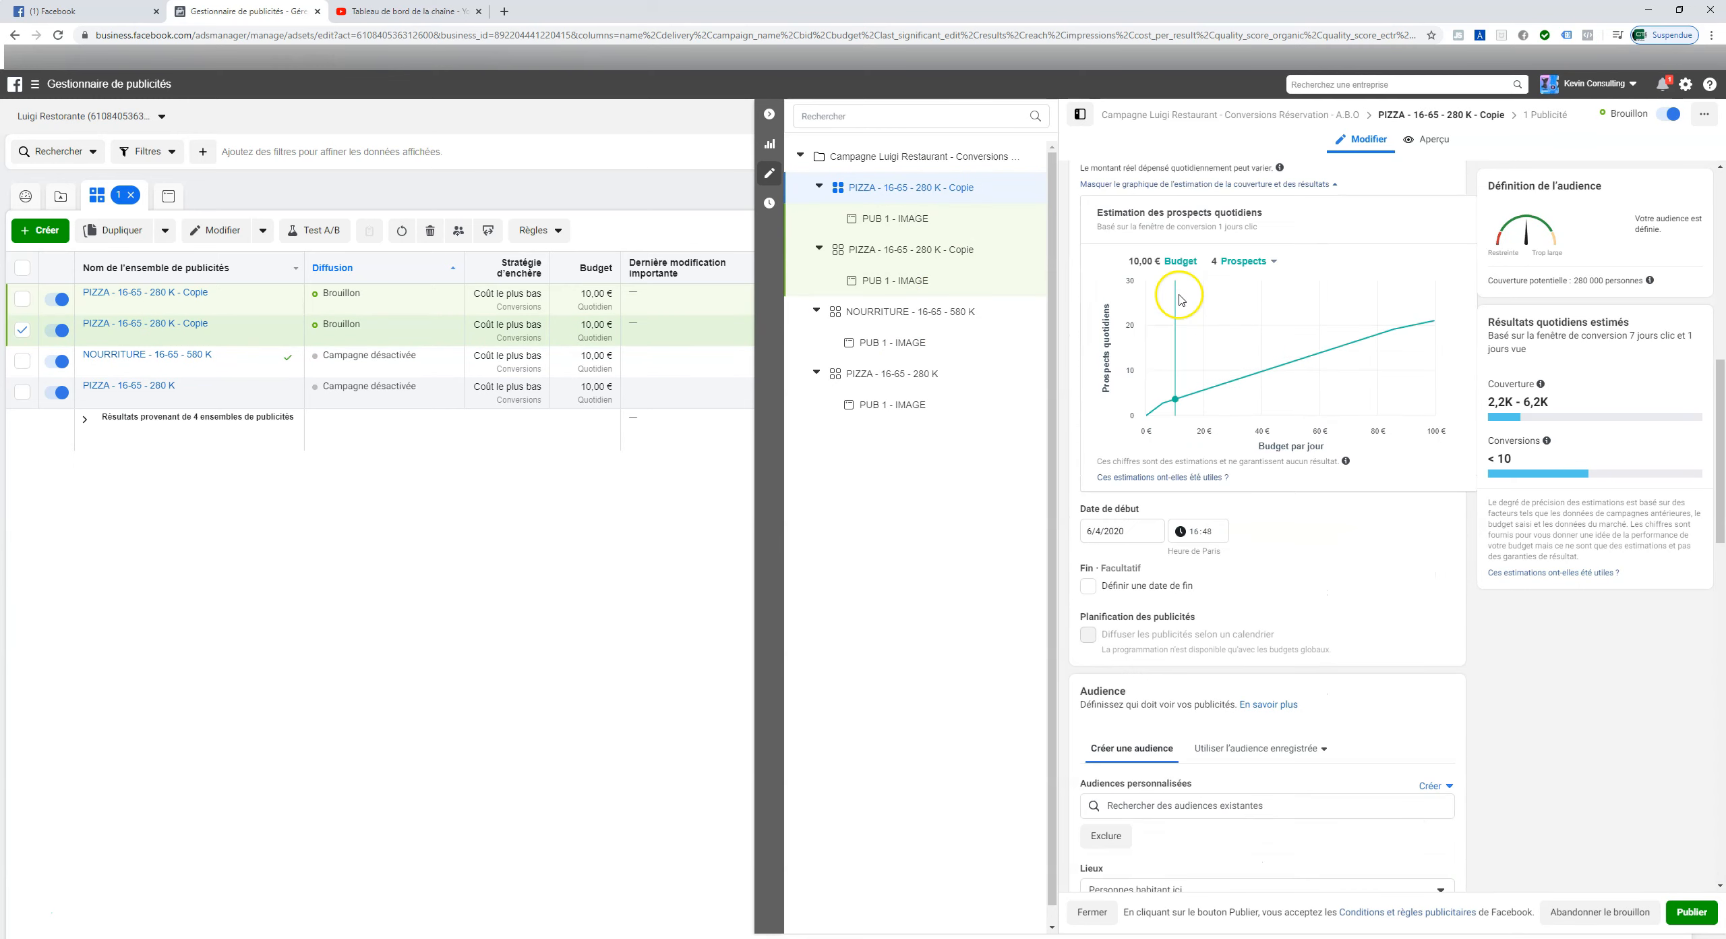
scroll(1179, 296, "down", 10)
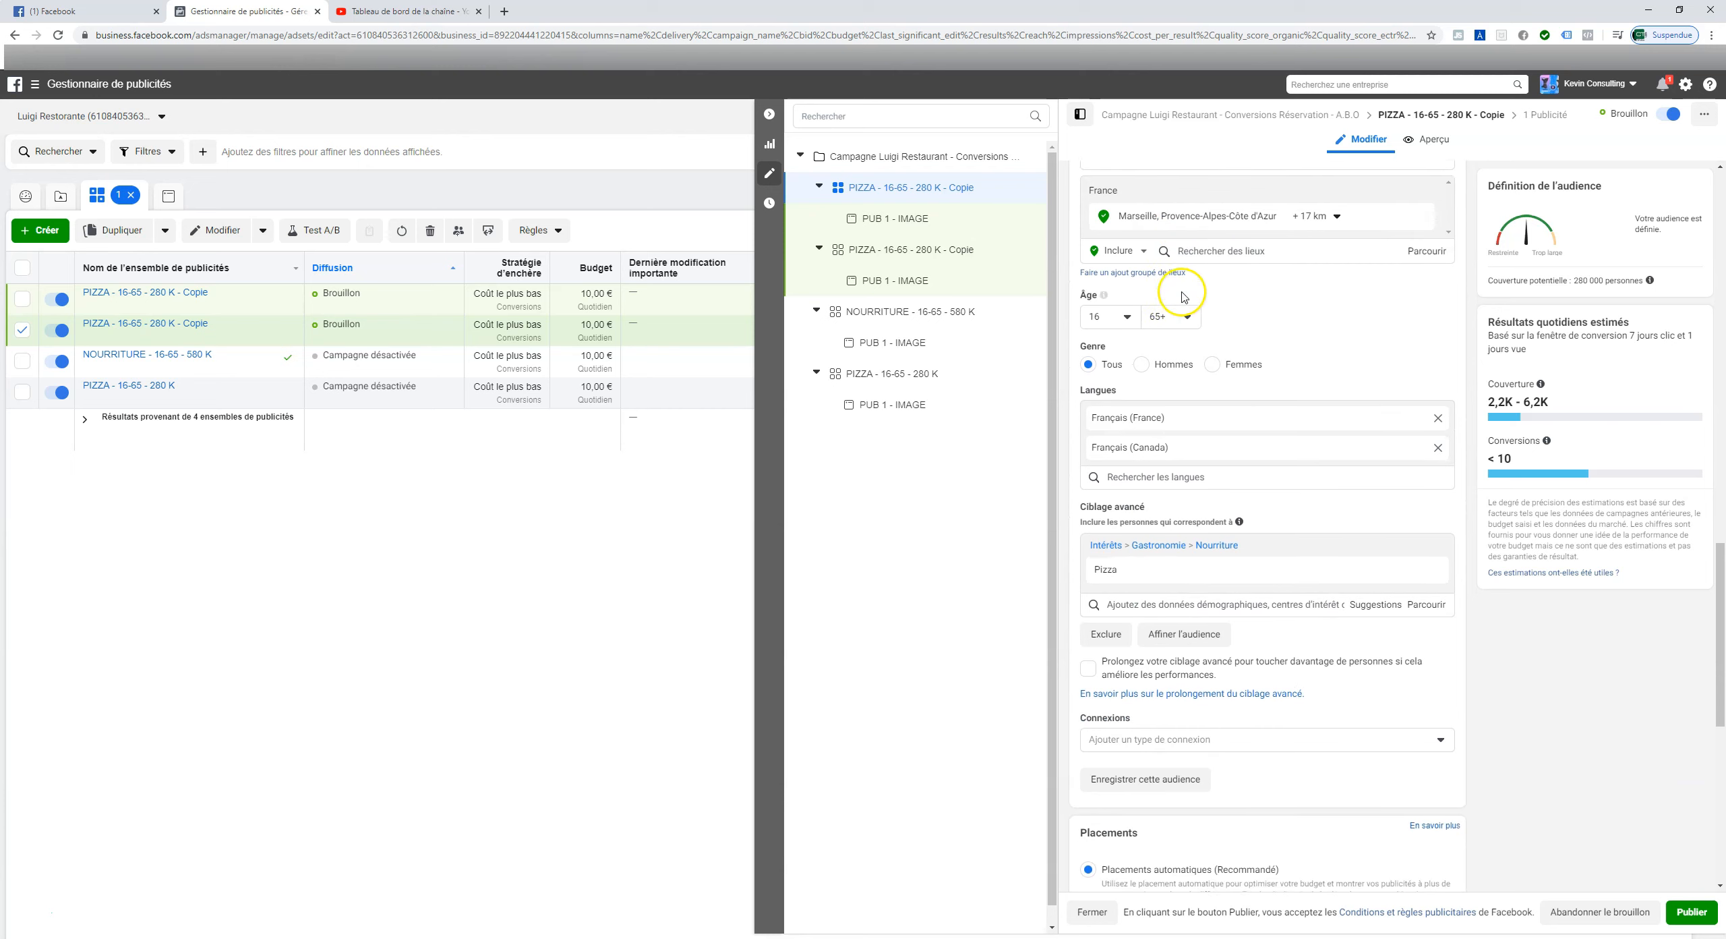
scroll(1185, 297, "down", 2)
left_click(1345, 465)
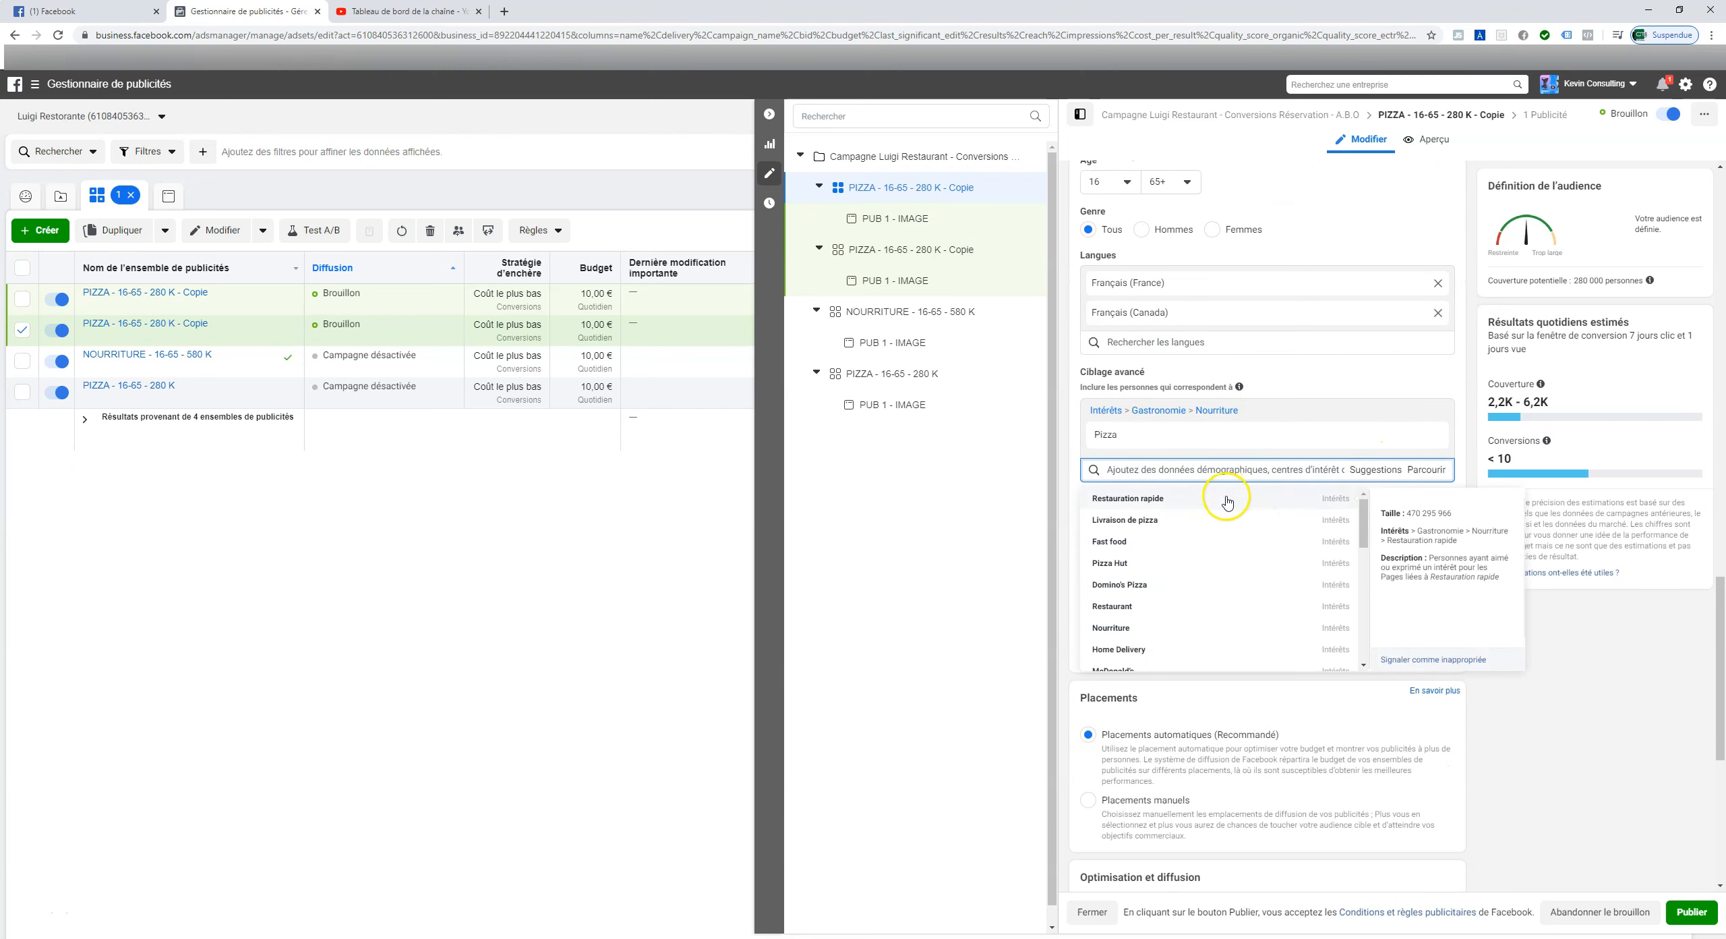
scroll(1201, 533, "down", 3)
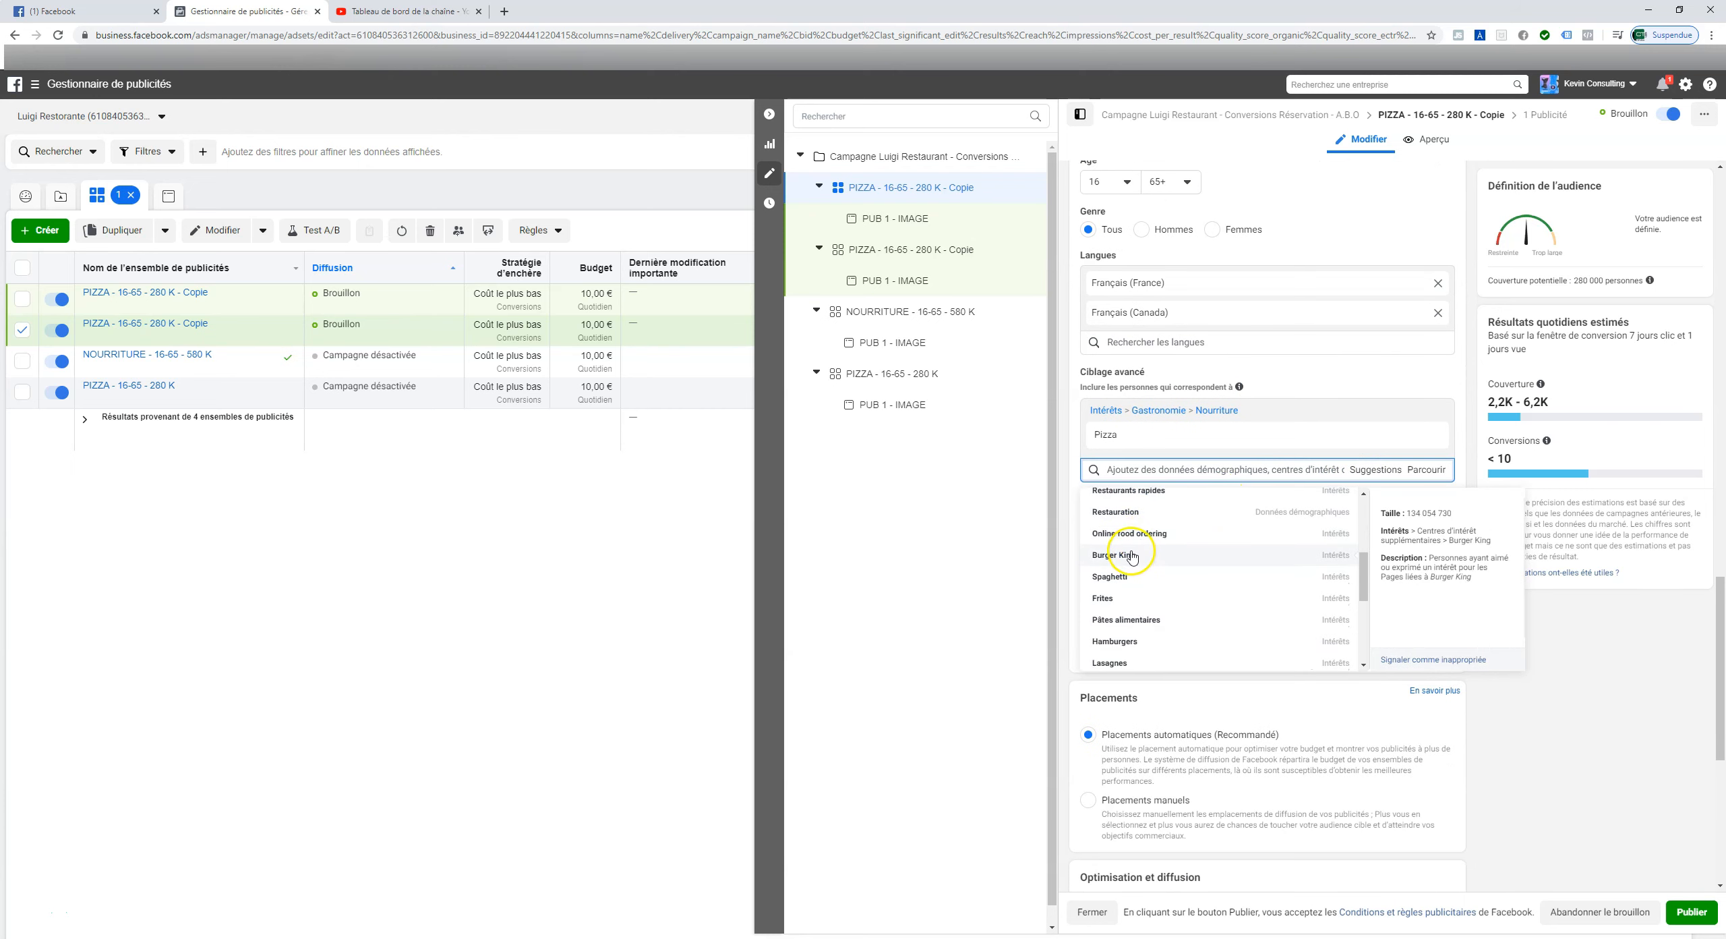
scroll(1133, 563, "down", 1)
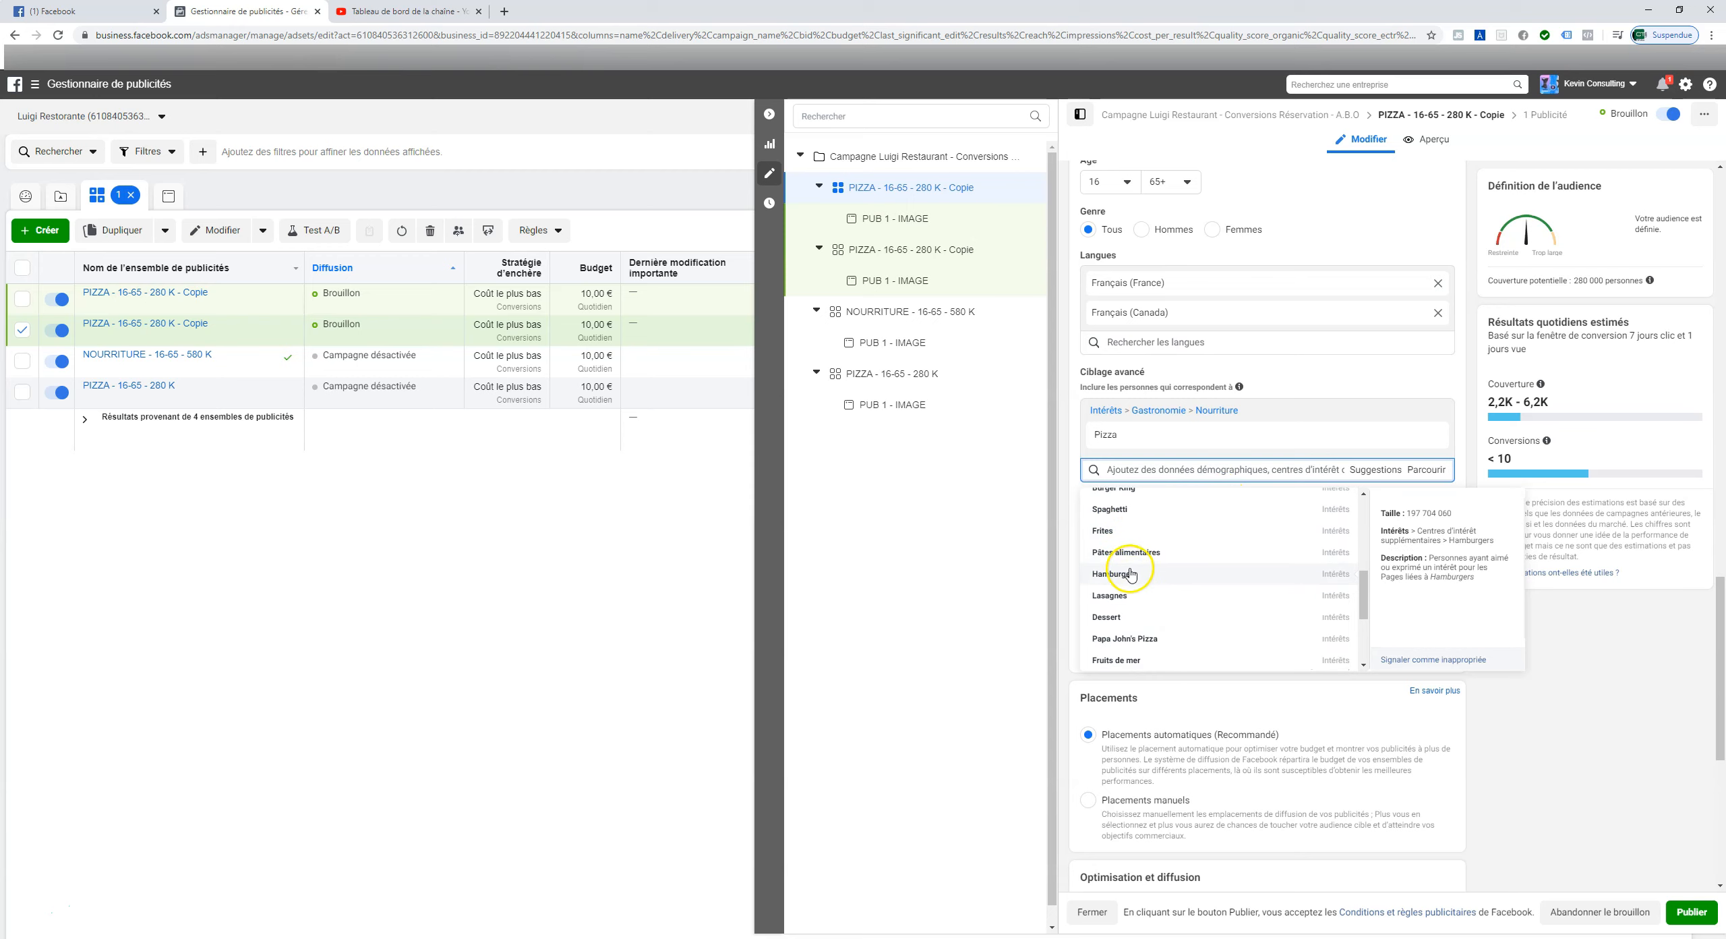
scroll(1134, 572, "down", 2)
scroll(1140, 568, "up", 5)
scroll(1138, 569, "up", 2)
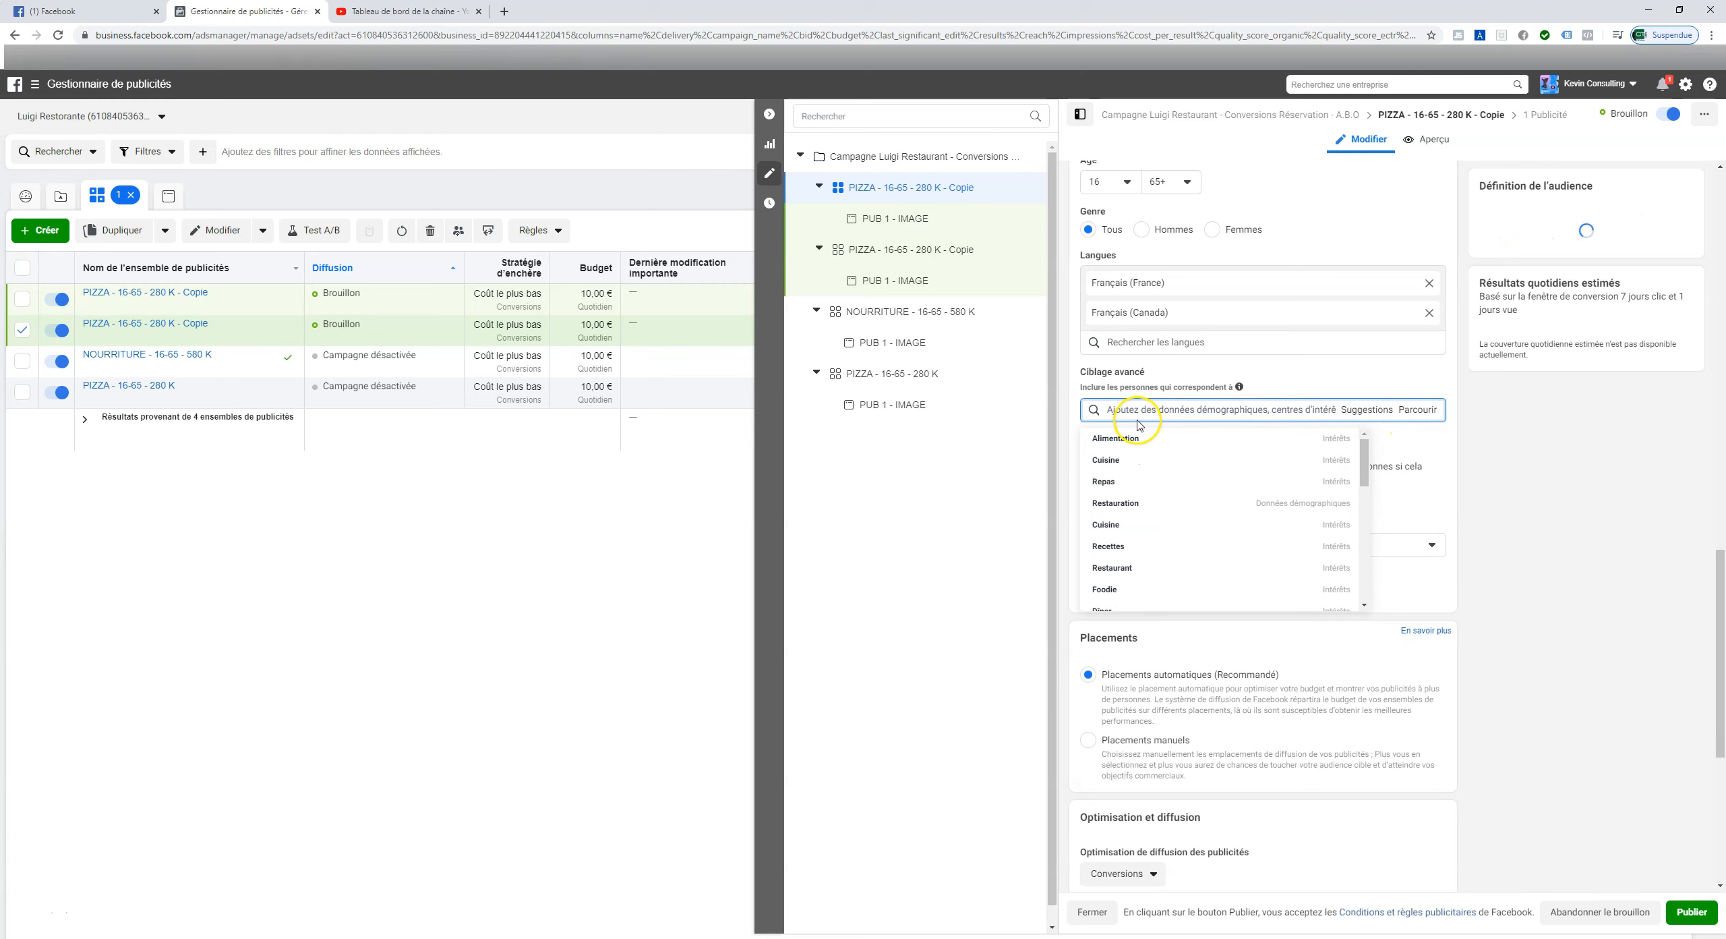
- Search the detailed targeting for GASTRO and add the Gastronomie interest to the ad set
left_click(1153, 414)
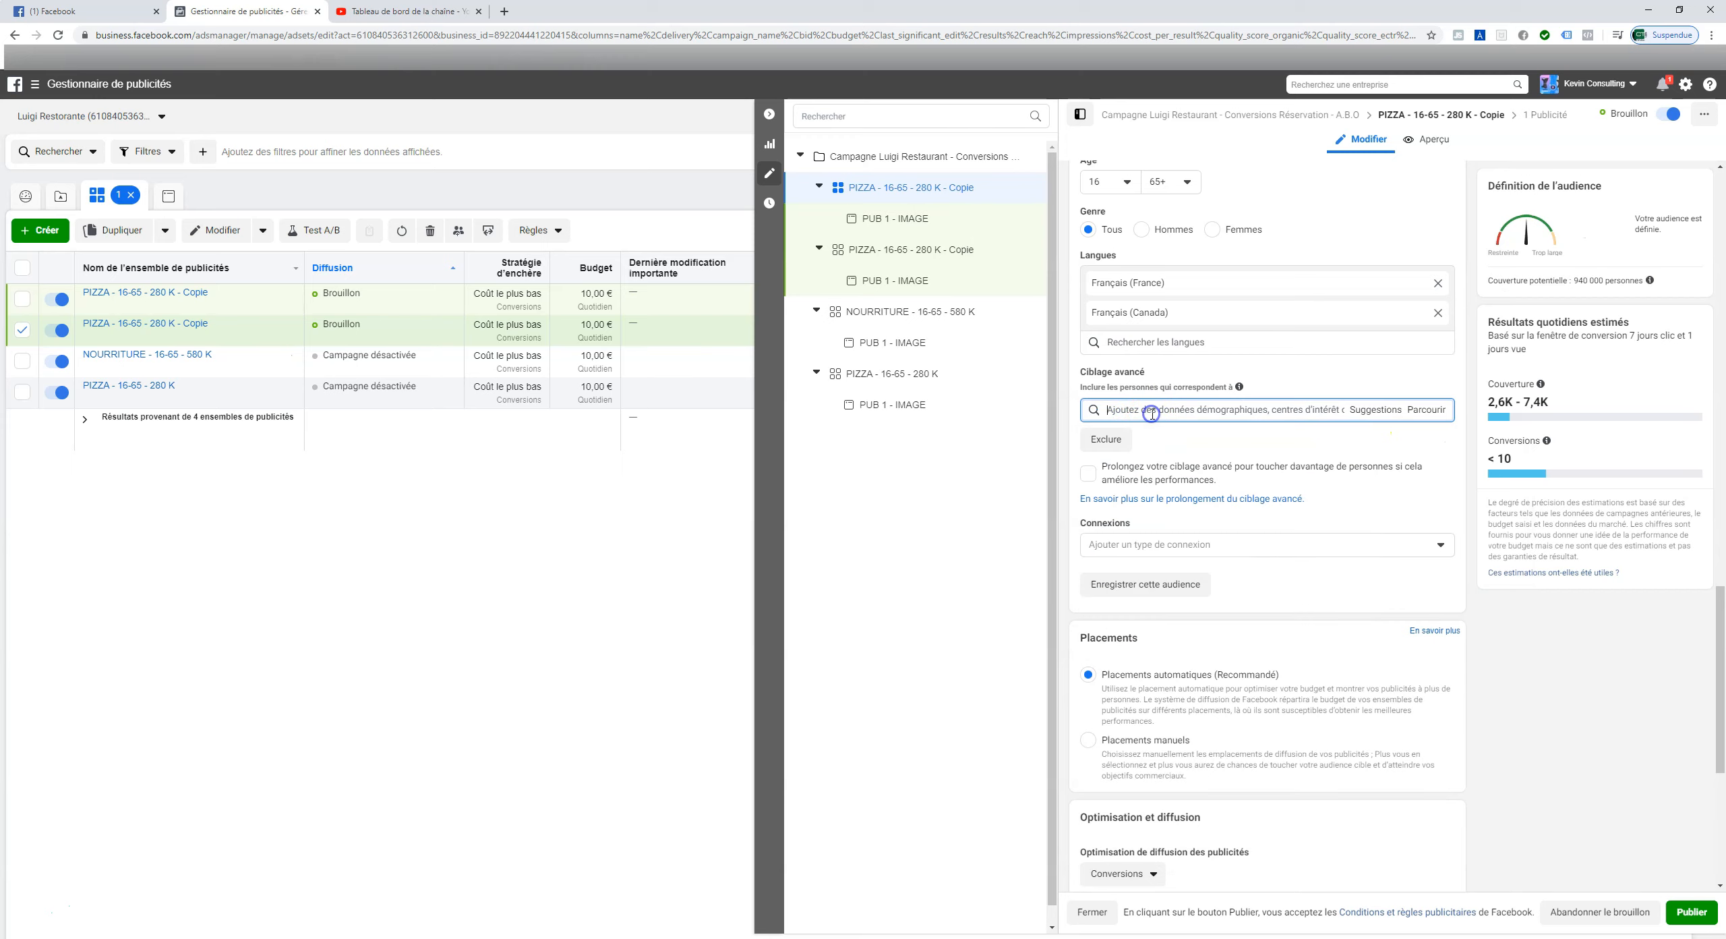
type("GASTRO")
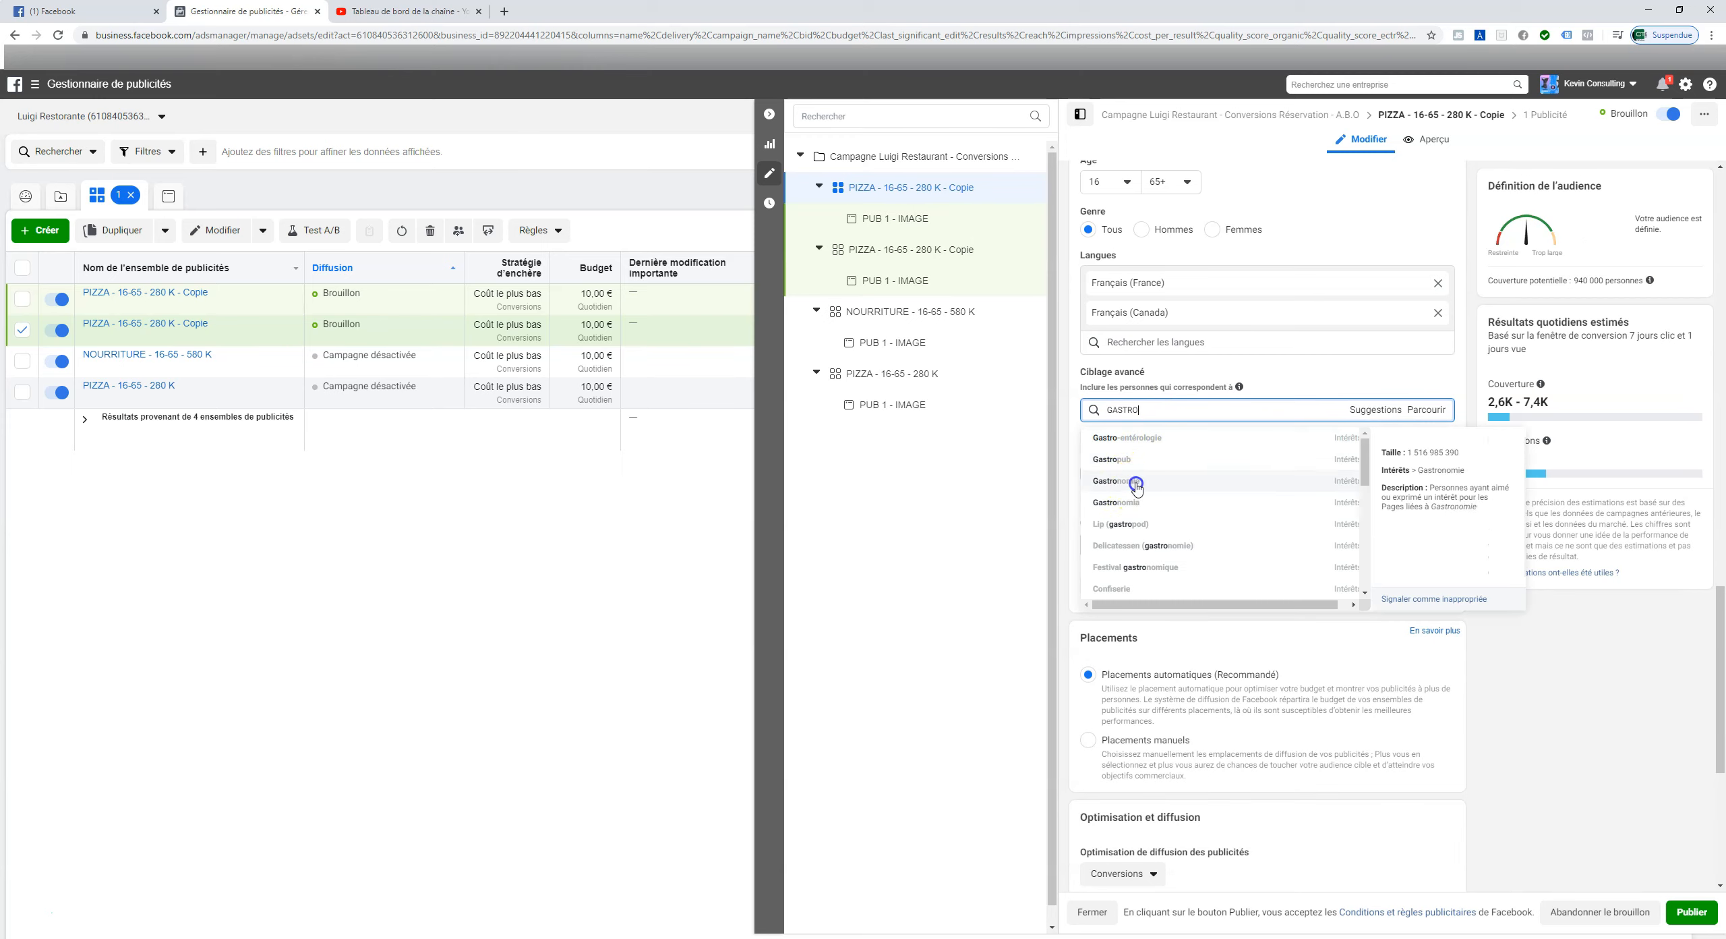
left_click(1137, 483)
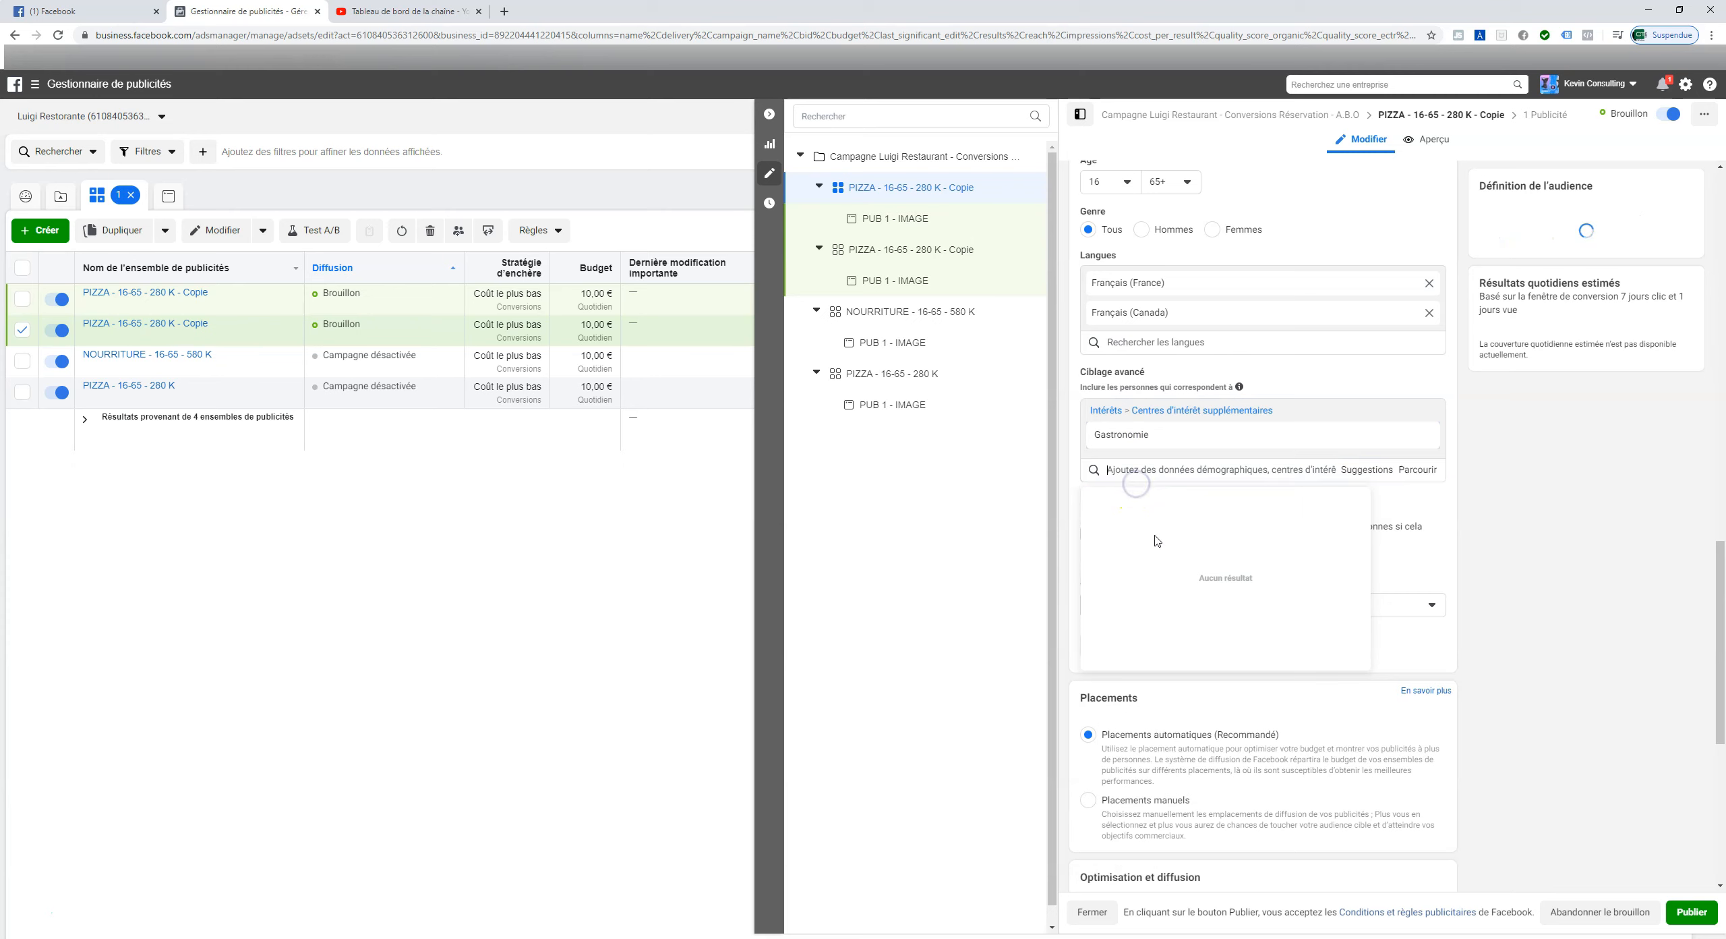
left_click(1068, 490)
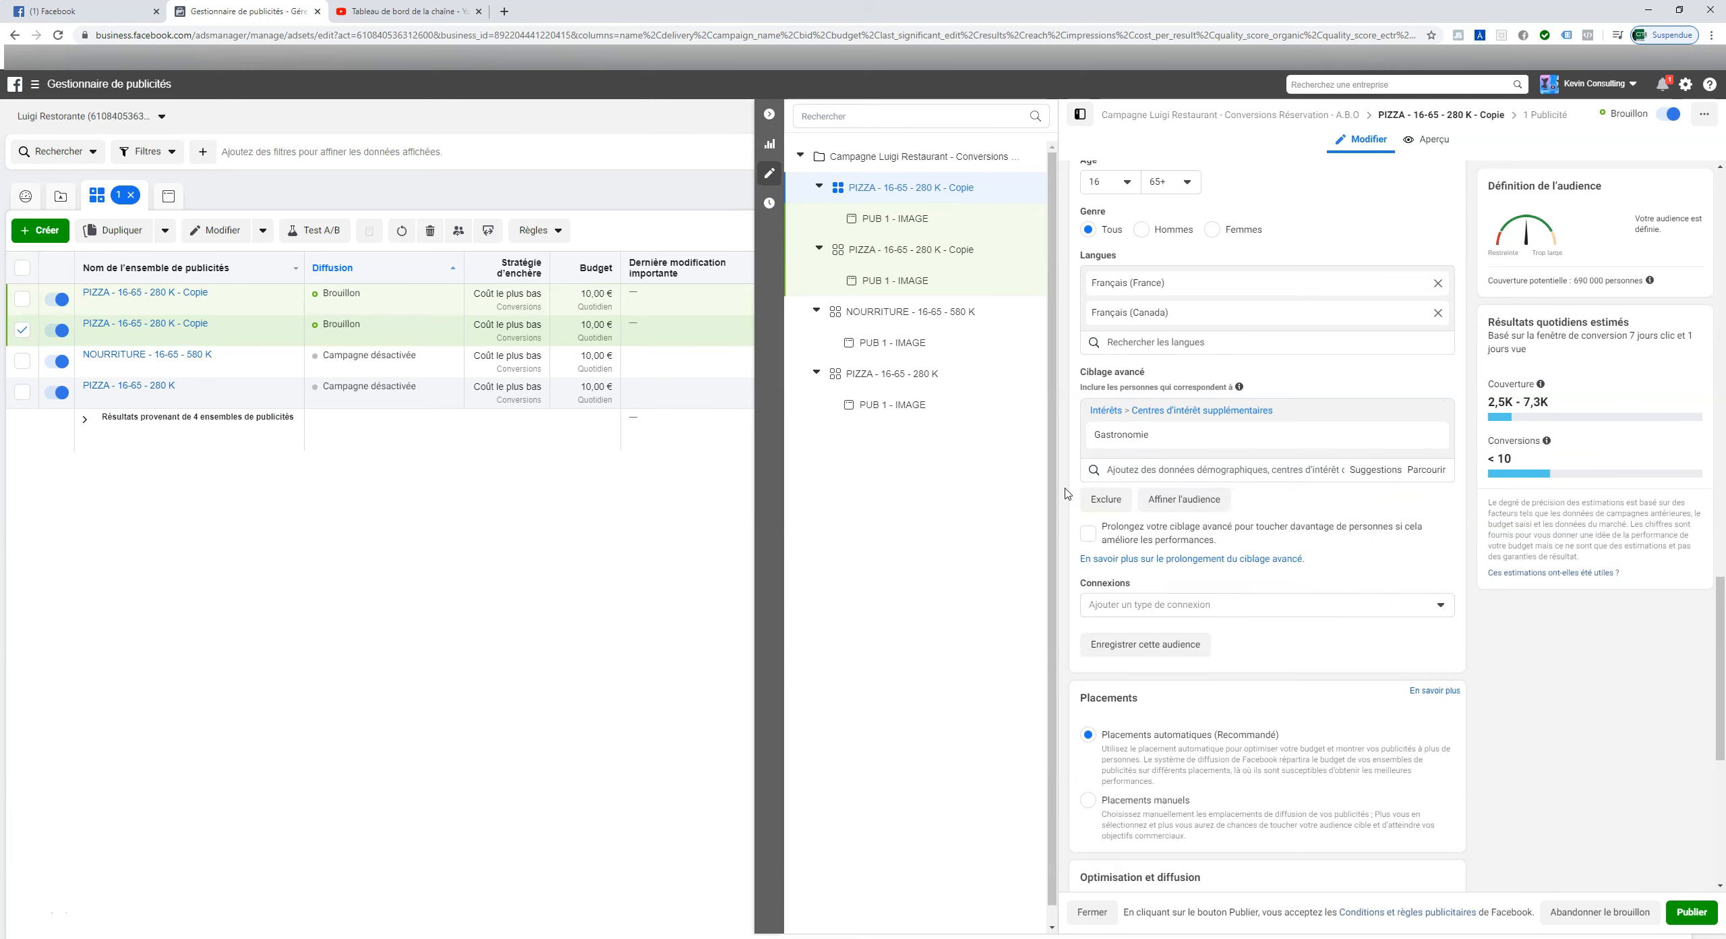
- Rename the Gastronomie-targeted copy GASTRONOMIE - 16-65 - 690 K and publish it
scroll(1140, 465, "up", 5)
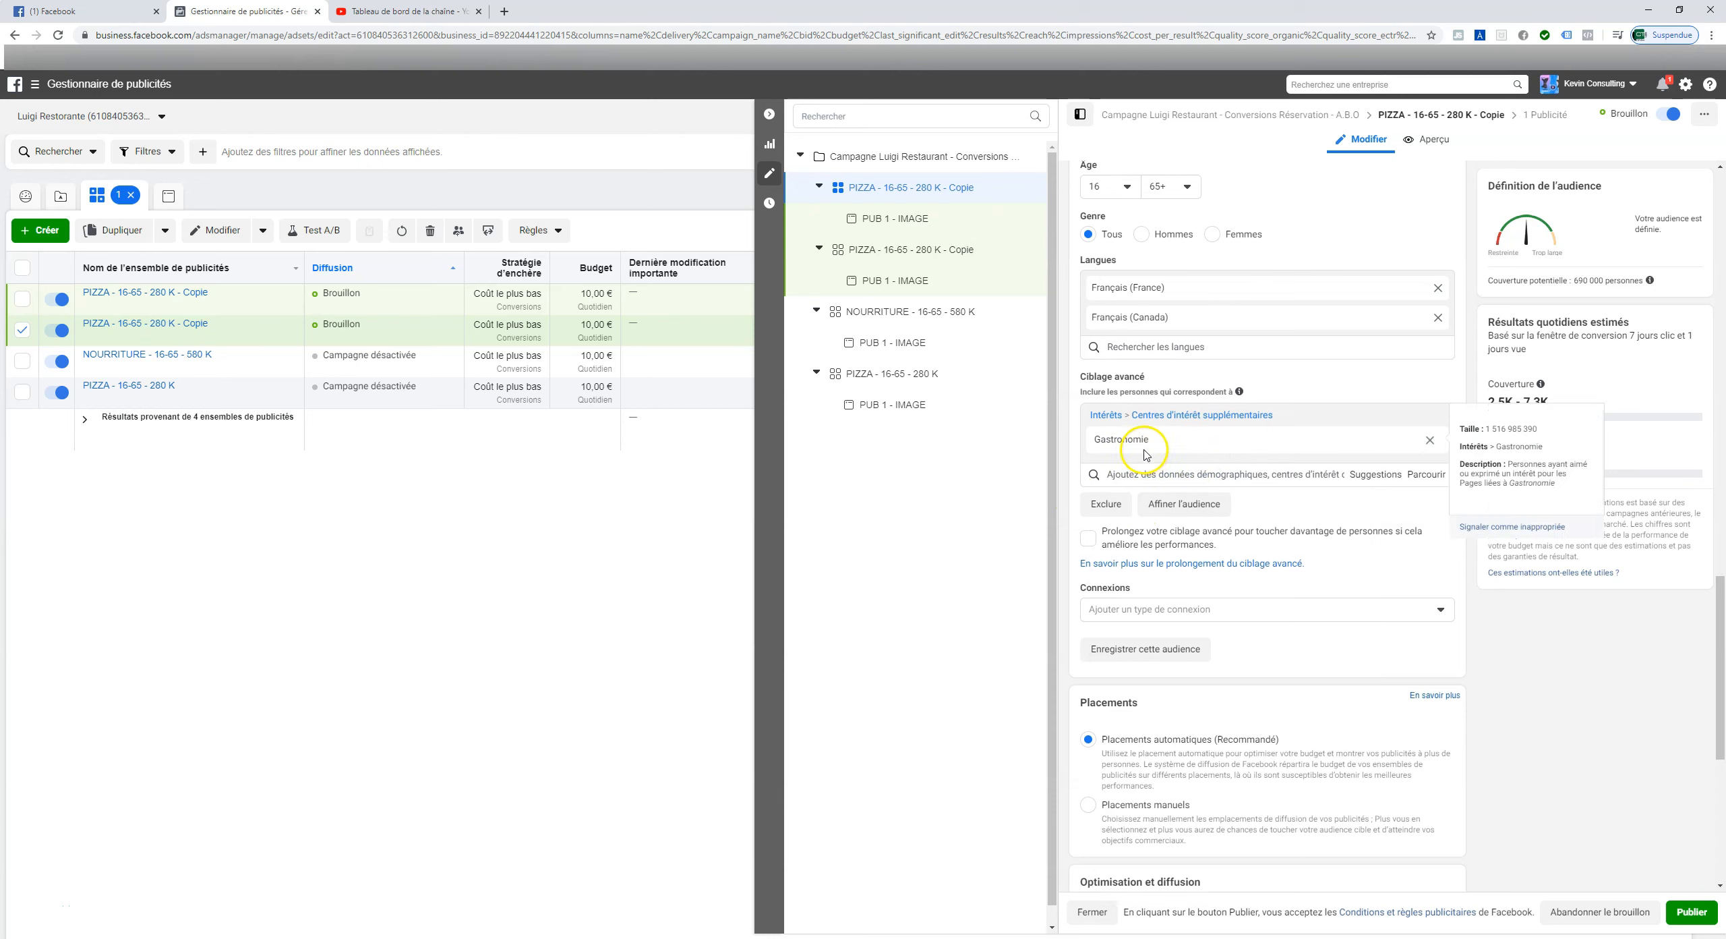
scroll(1138, 466, "up", 1)
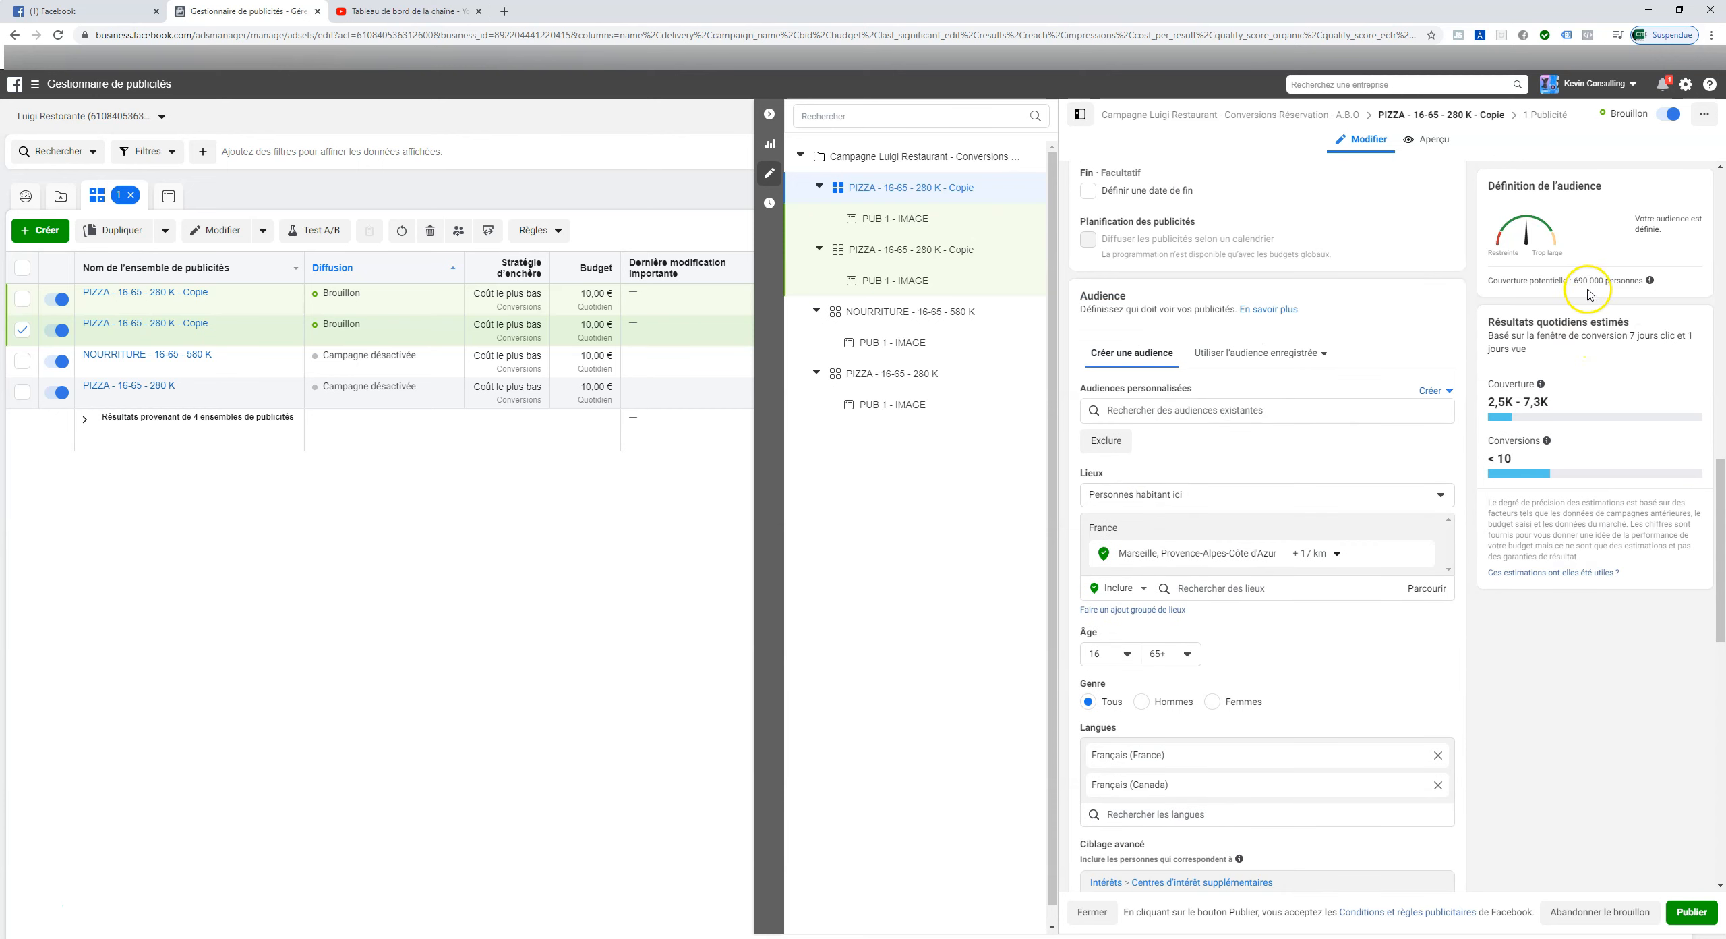
scroll(1150, 465, "up", 4)
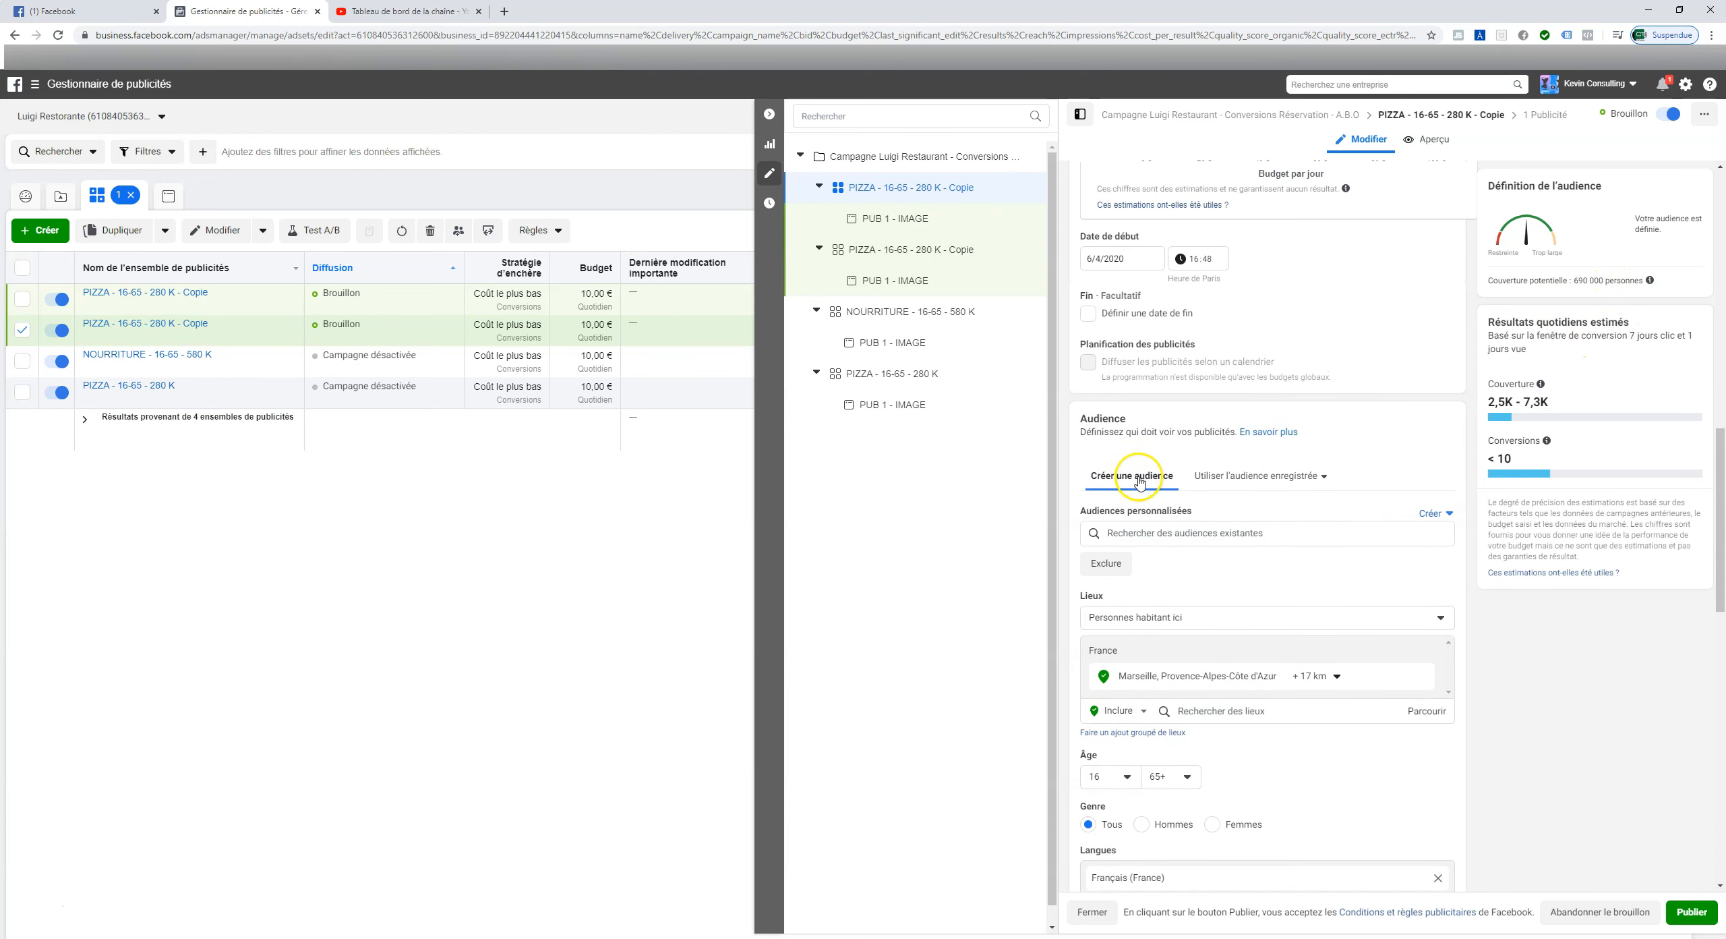
scroll(1155, 472, "down", 6)
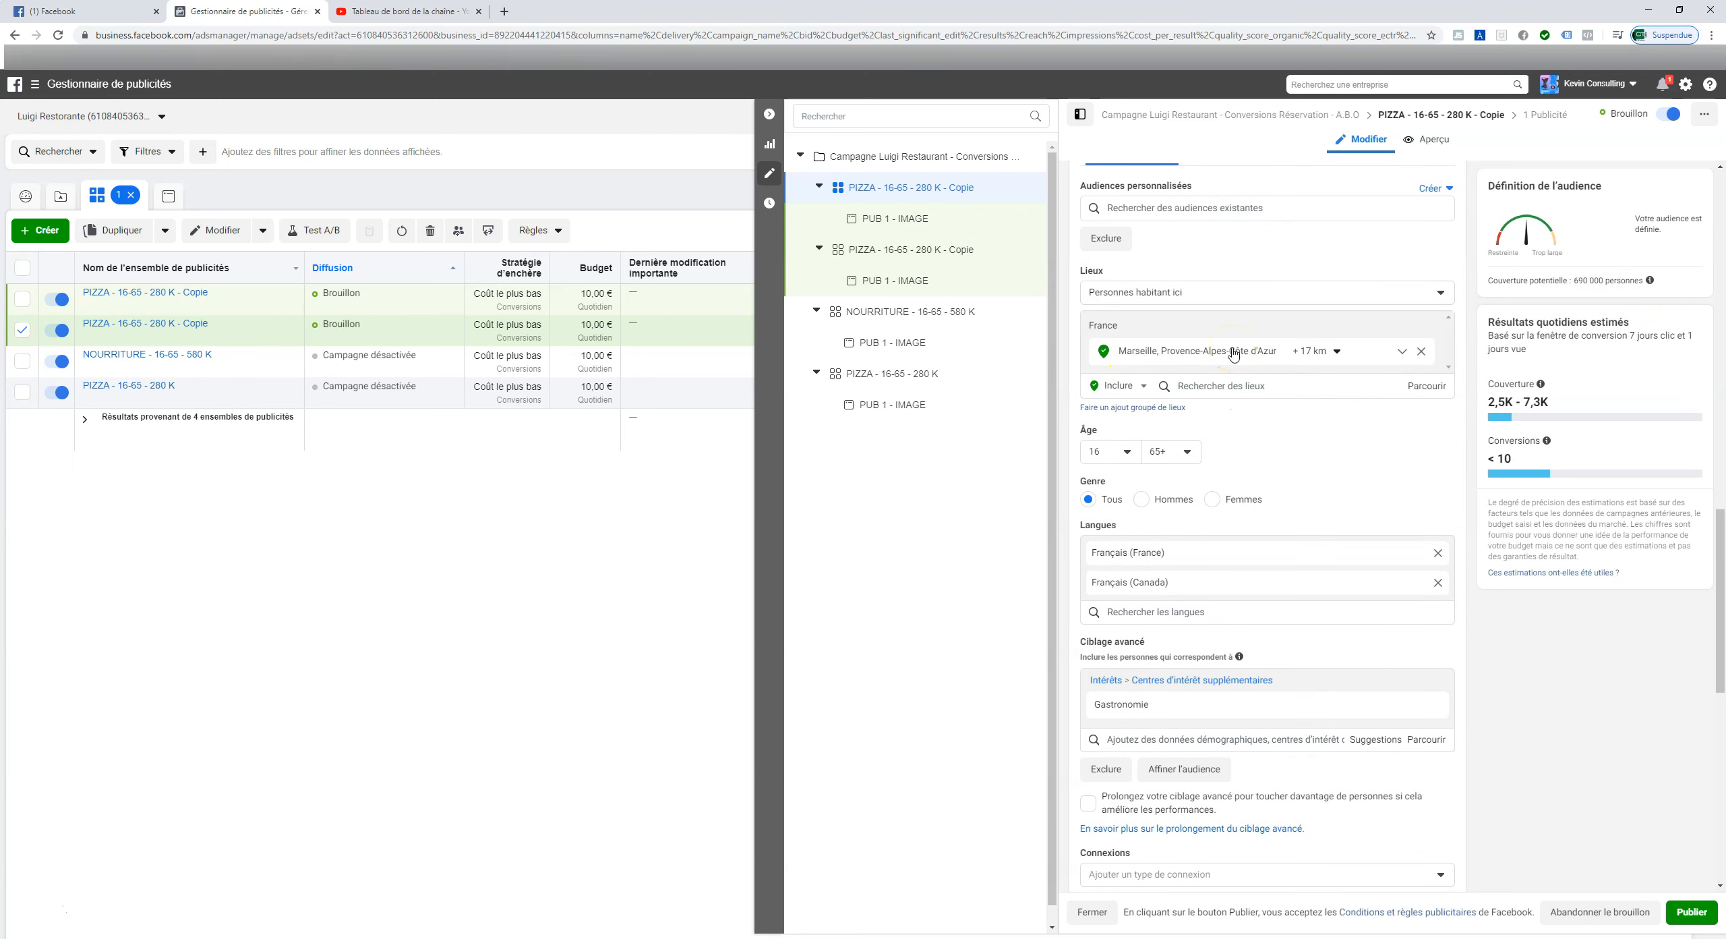
scroll(1251, 415, "up", 5)
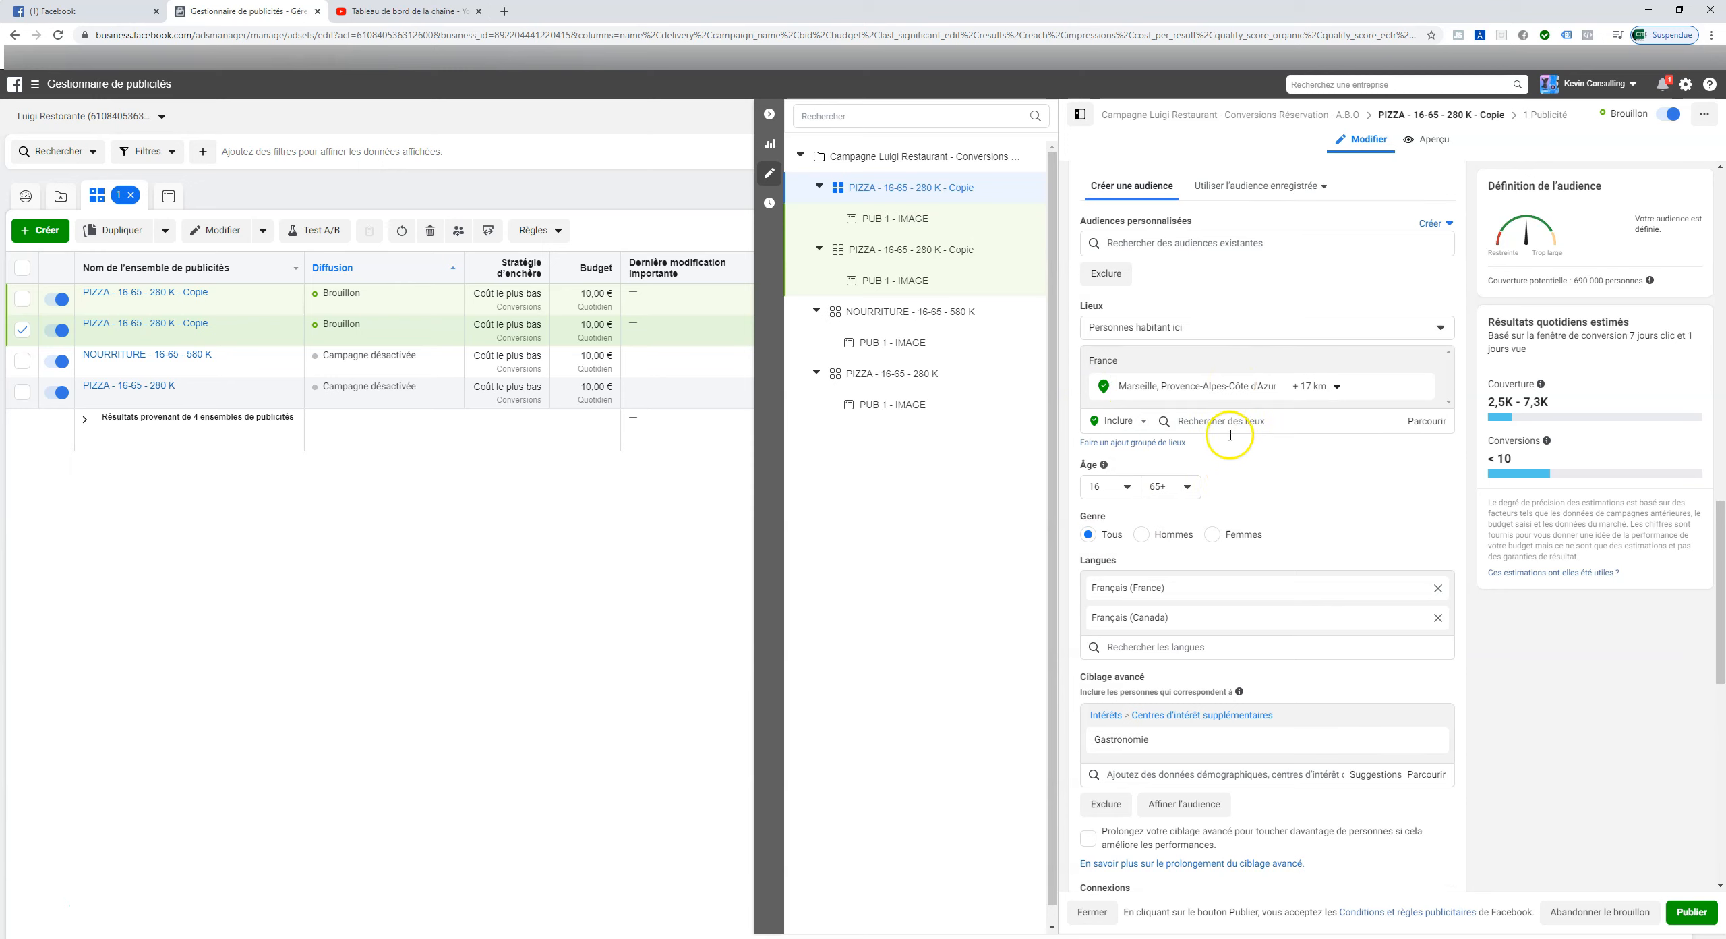
scroll(1201, 512, "up", 10)
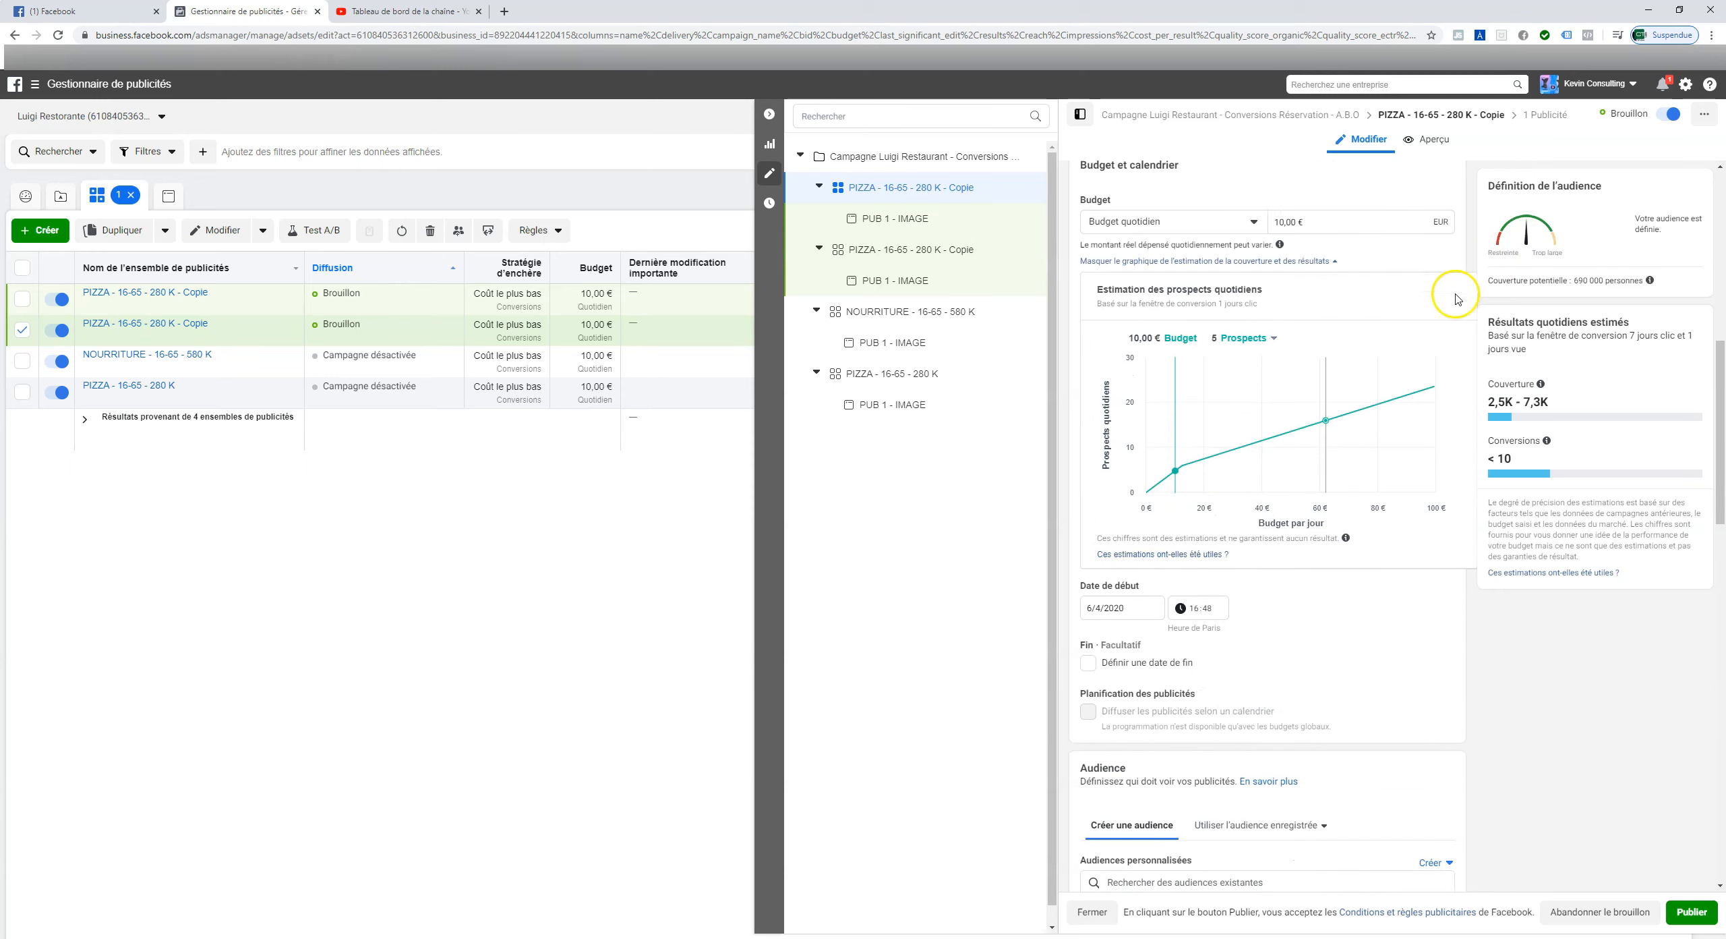
left_click(1111, 212)
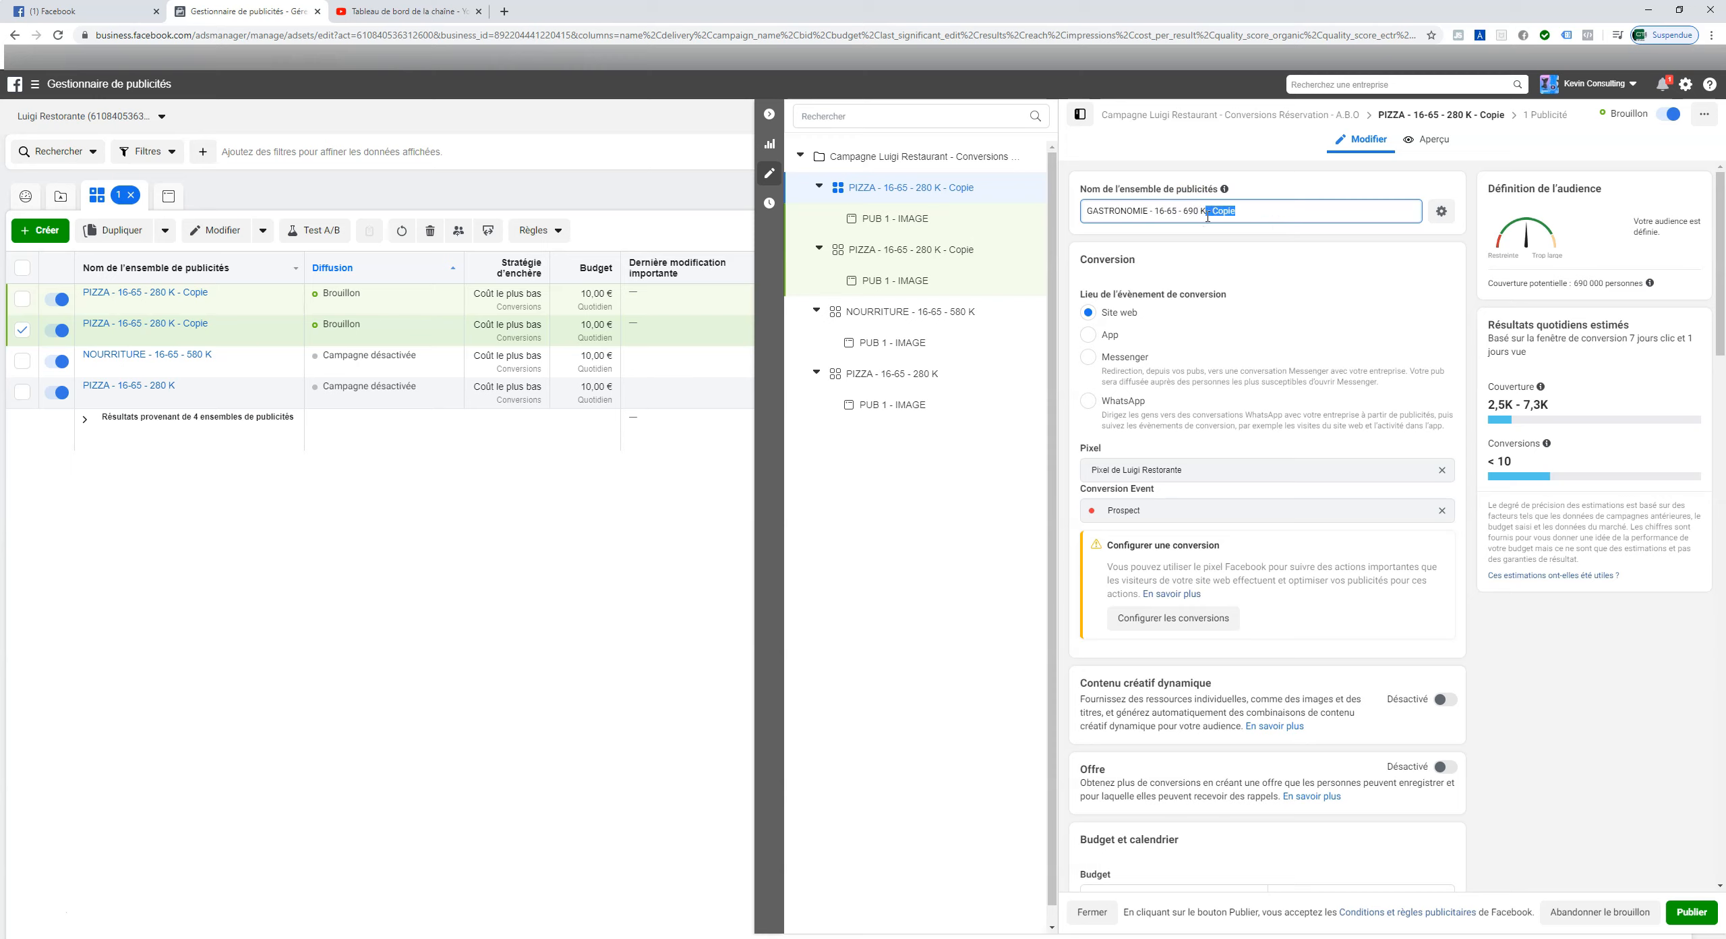
left_click(1694, 913)
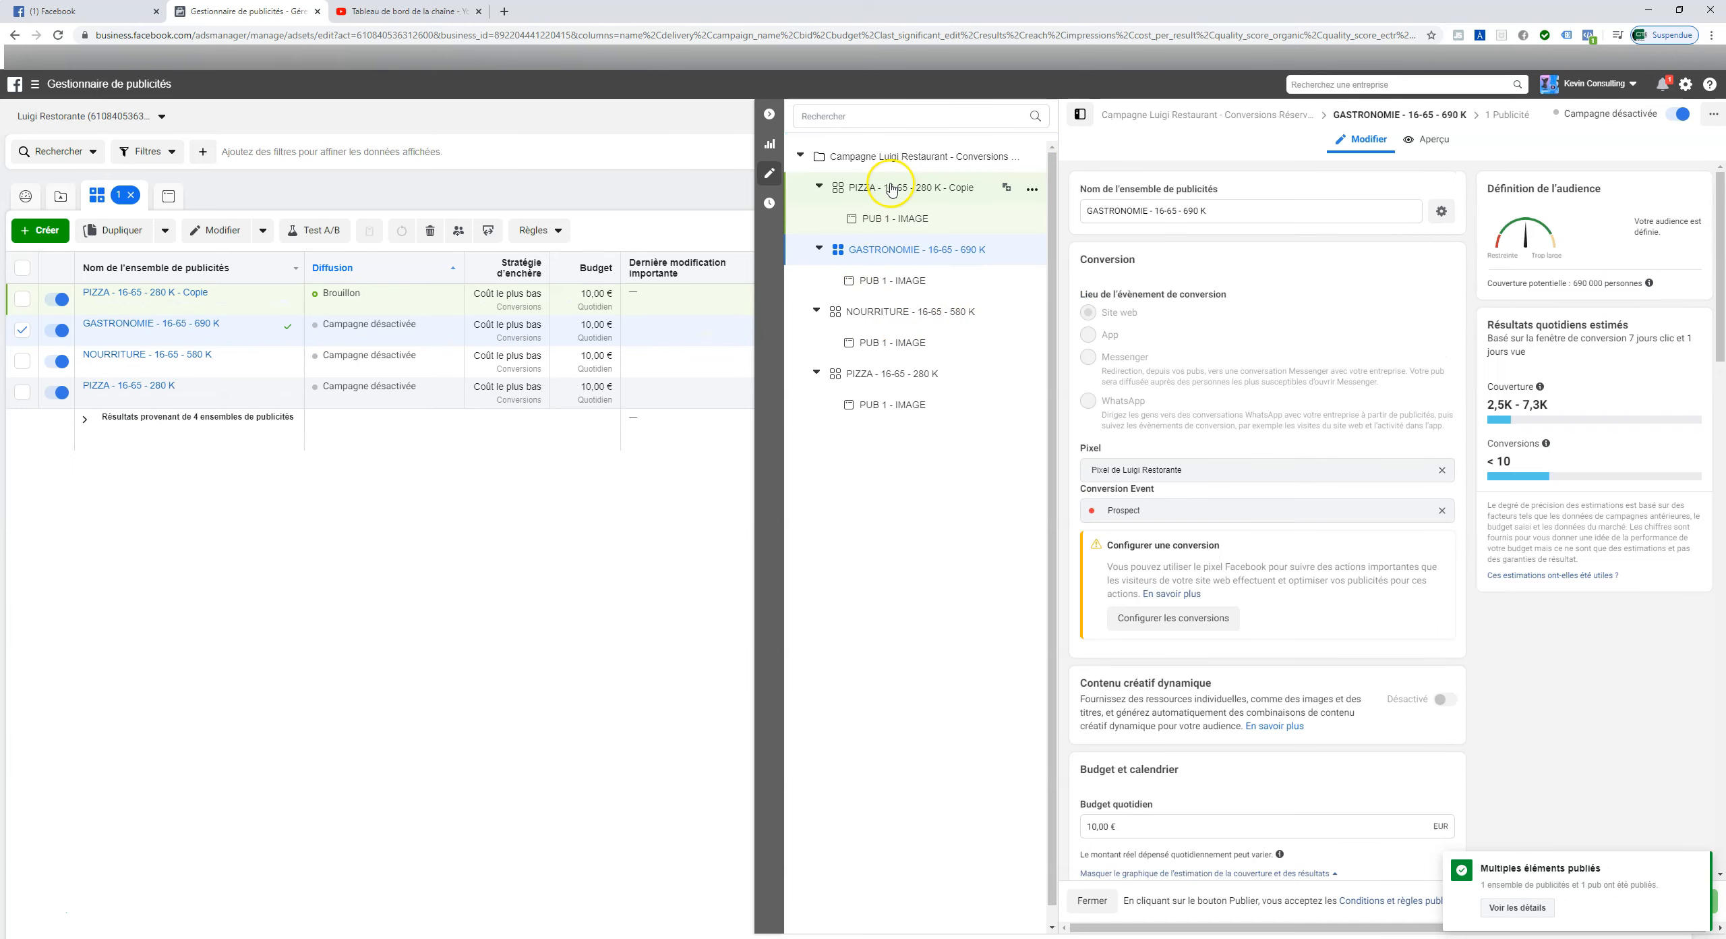
- Open the remaining PIZZA draft copy and look through the suggested interests in its detailed targeting
left_click(891, 188)
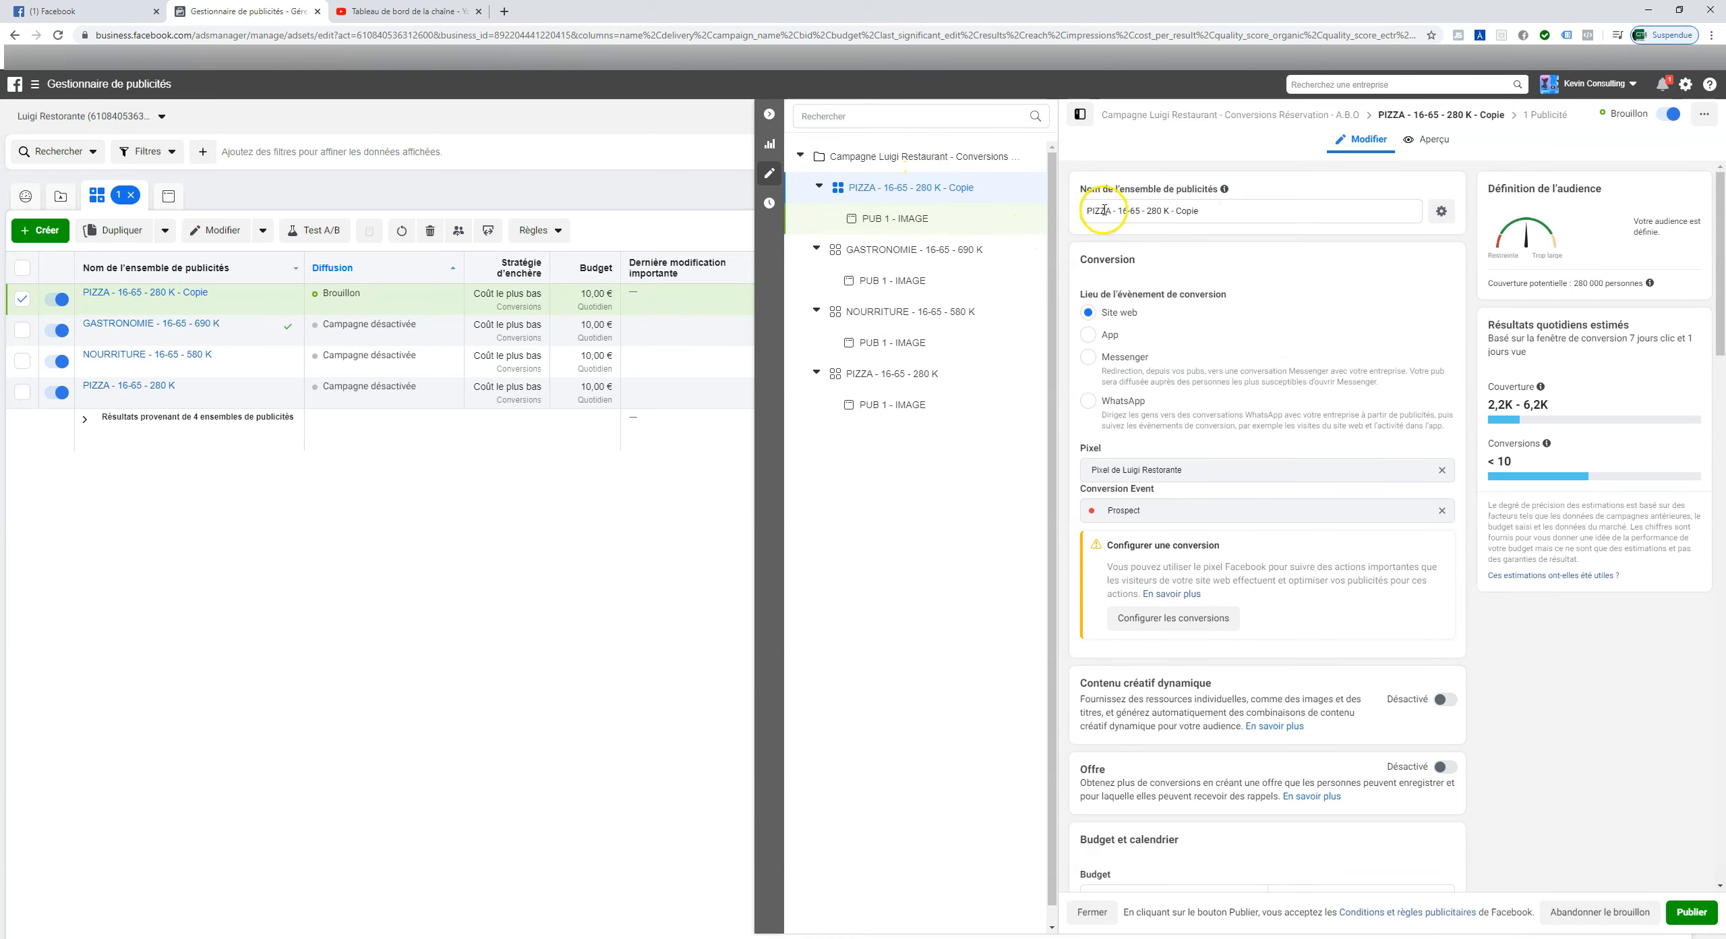
scroll(1146, 304, "down", 15)
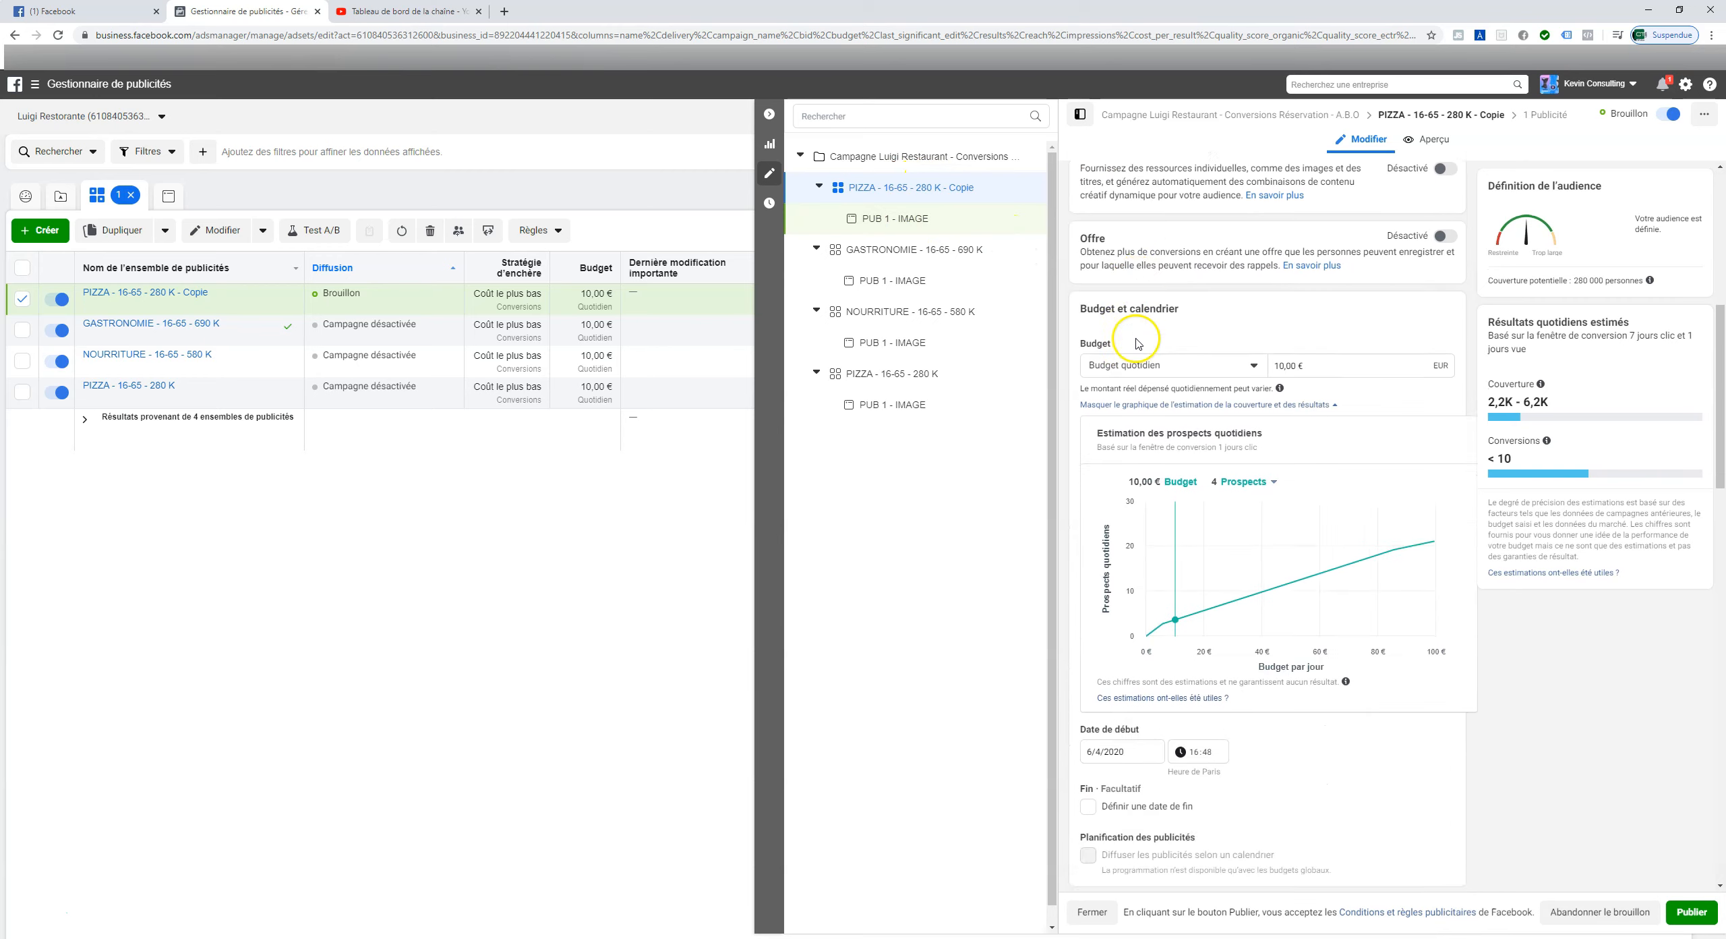
scroll(1181, 393, "down", 8)
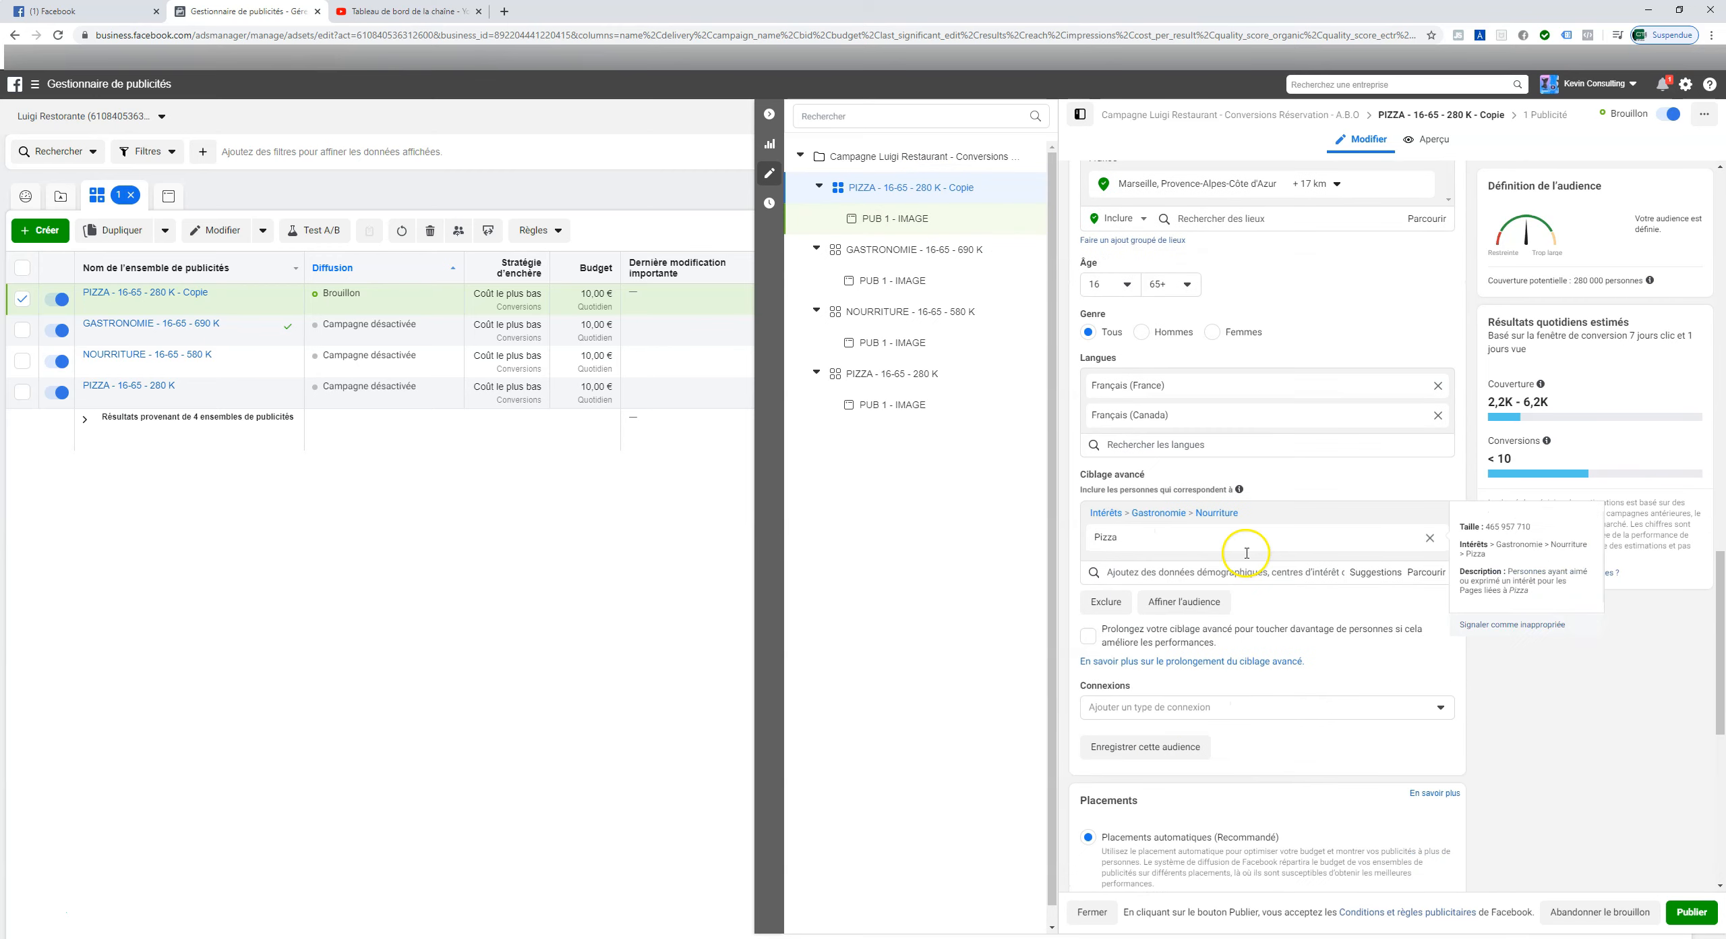
left_click(1349, 539)
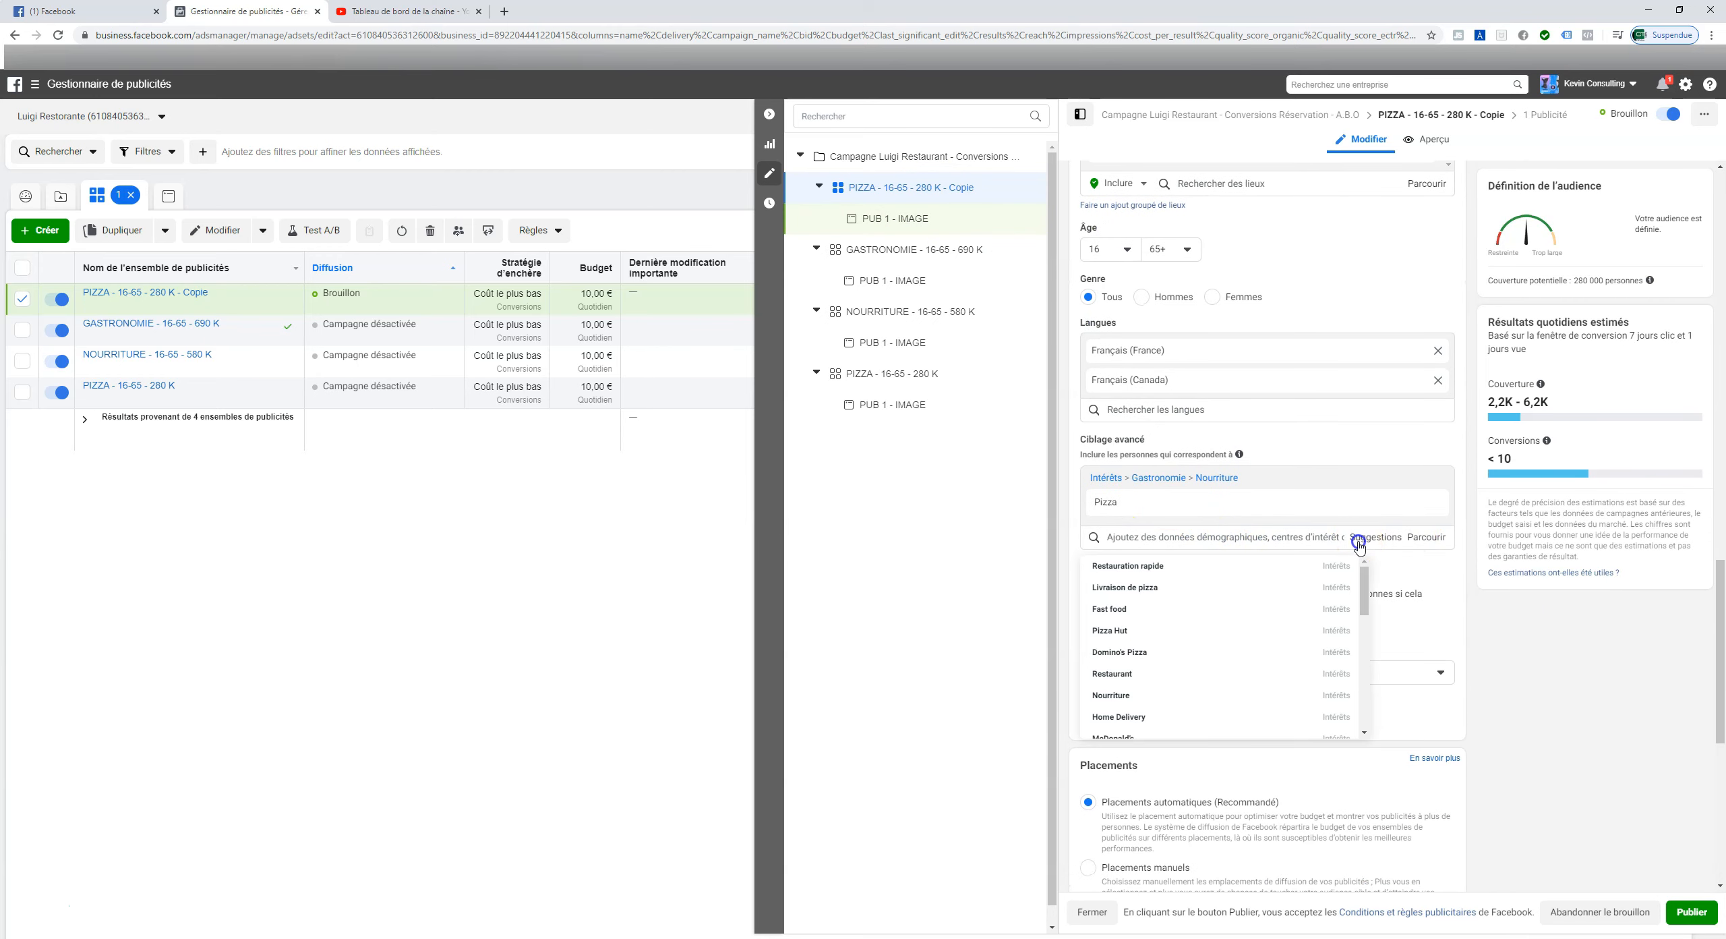
scroll(1137, 597, "down", 1)
scroll(1123, 631, "down", 1)
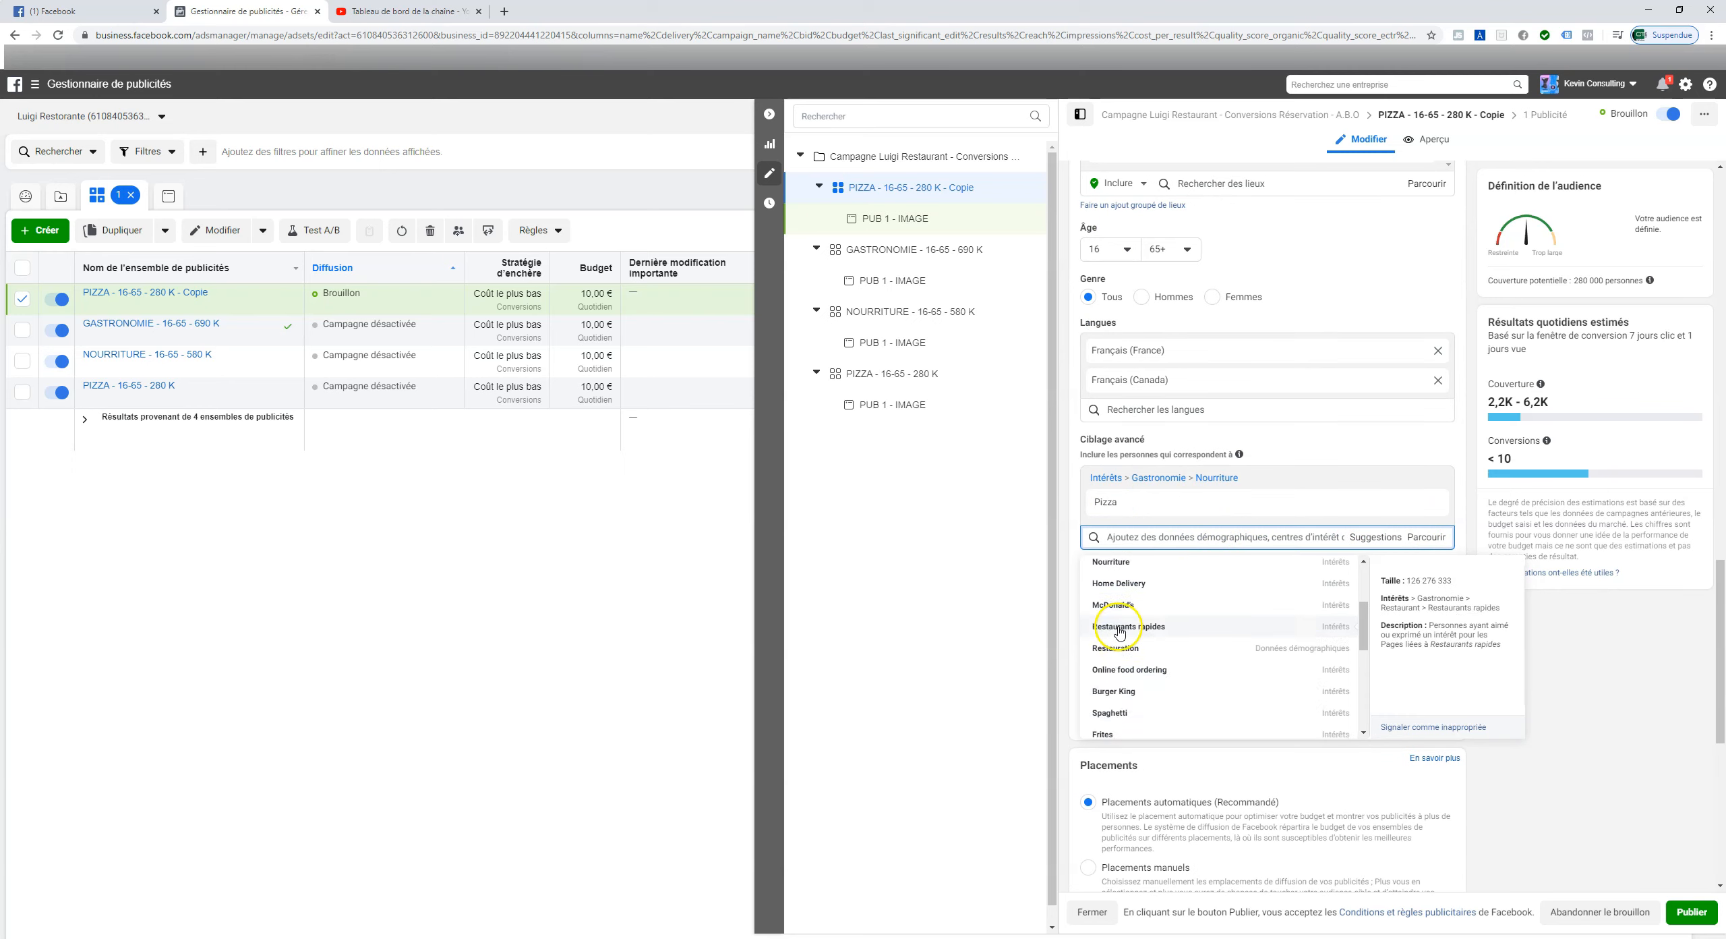
scroll(1135, 630, "down", 2)
scroll(1133, 630, "down", 3)
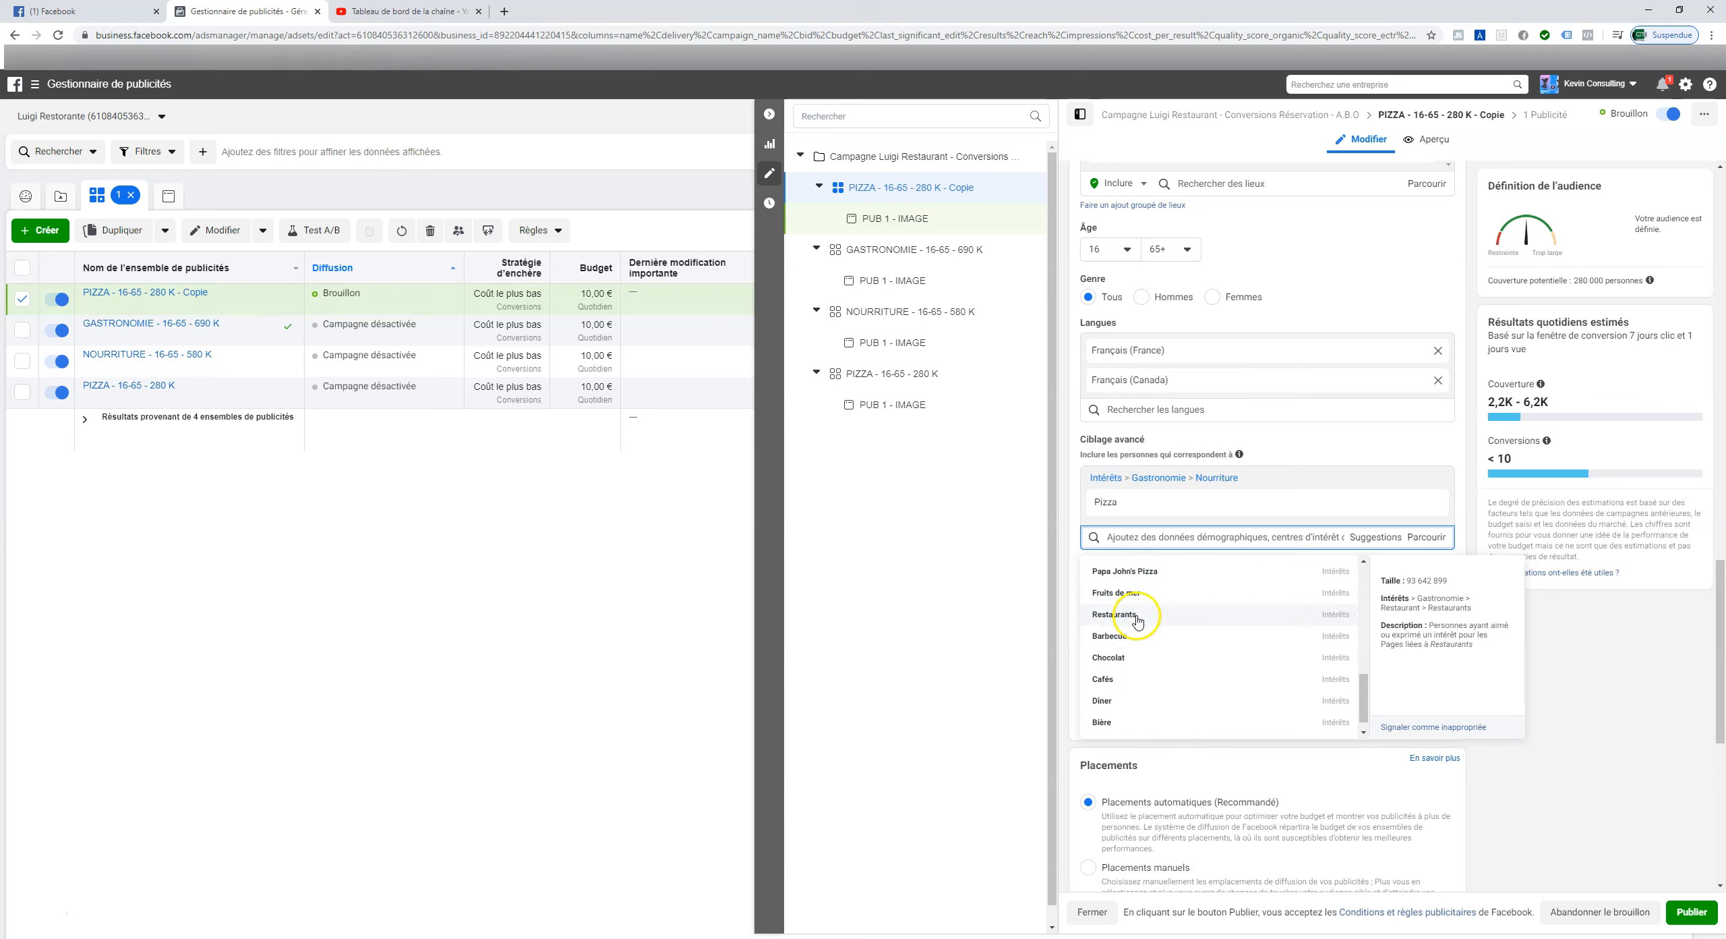
scroll(1107, 615, "down", 1)
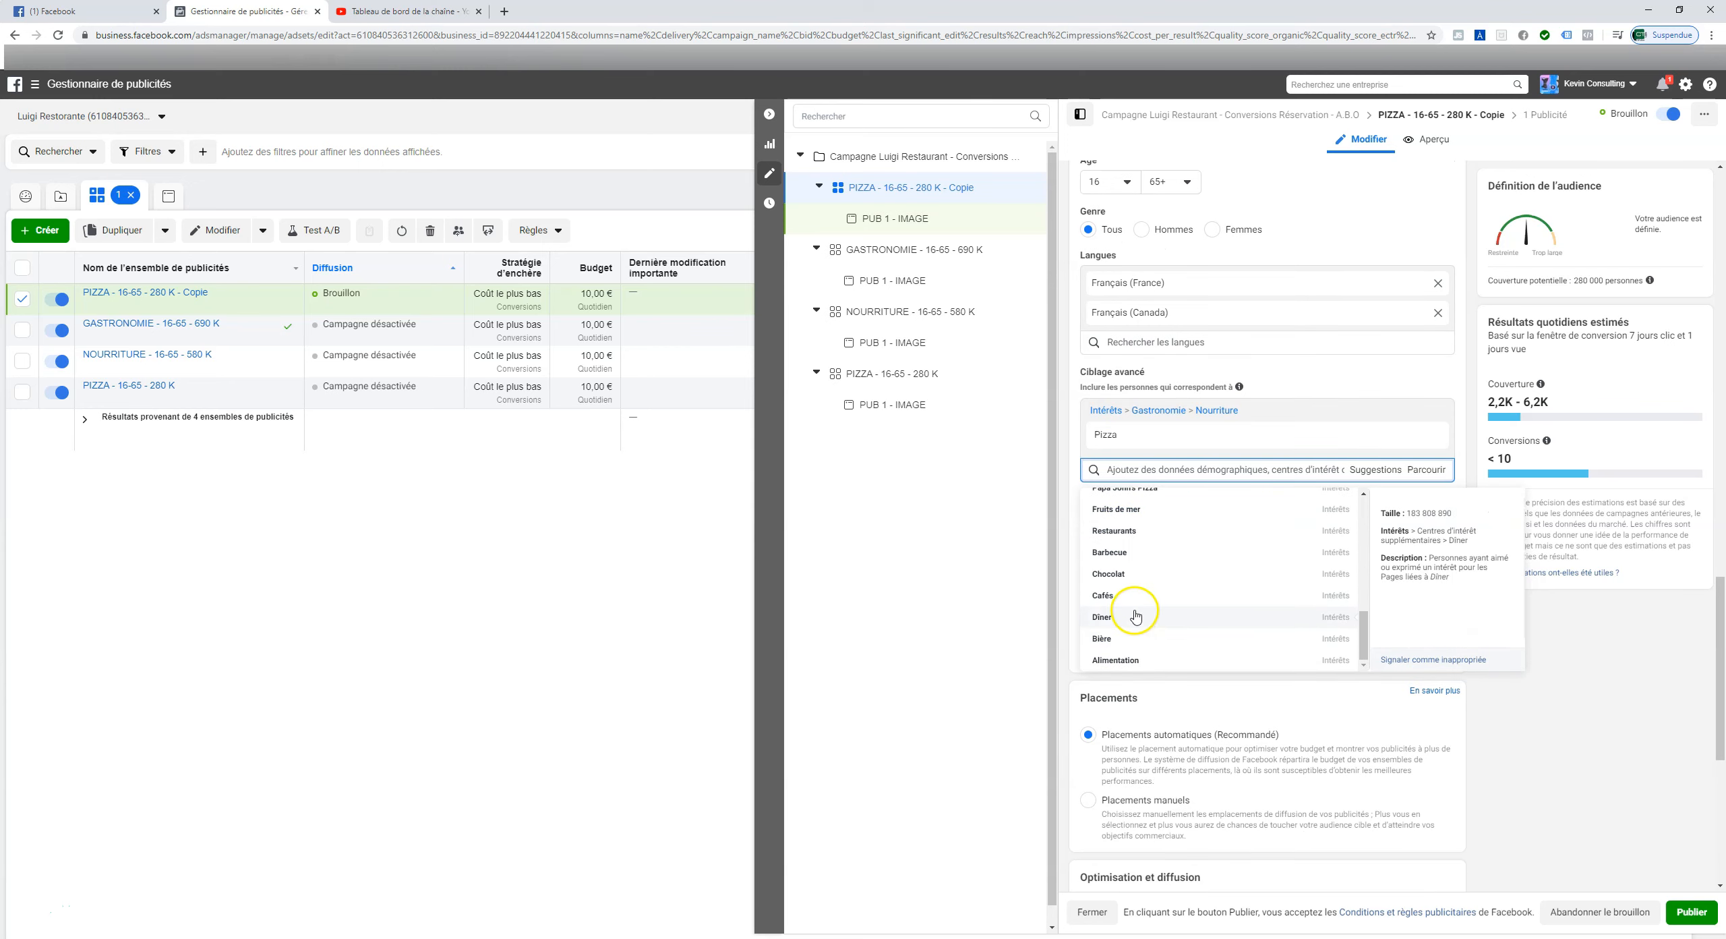
scroll(1125, 601, "up", 3)
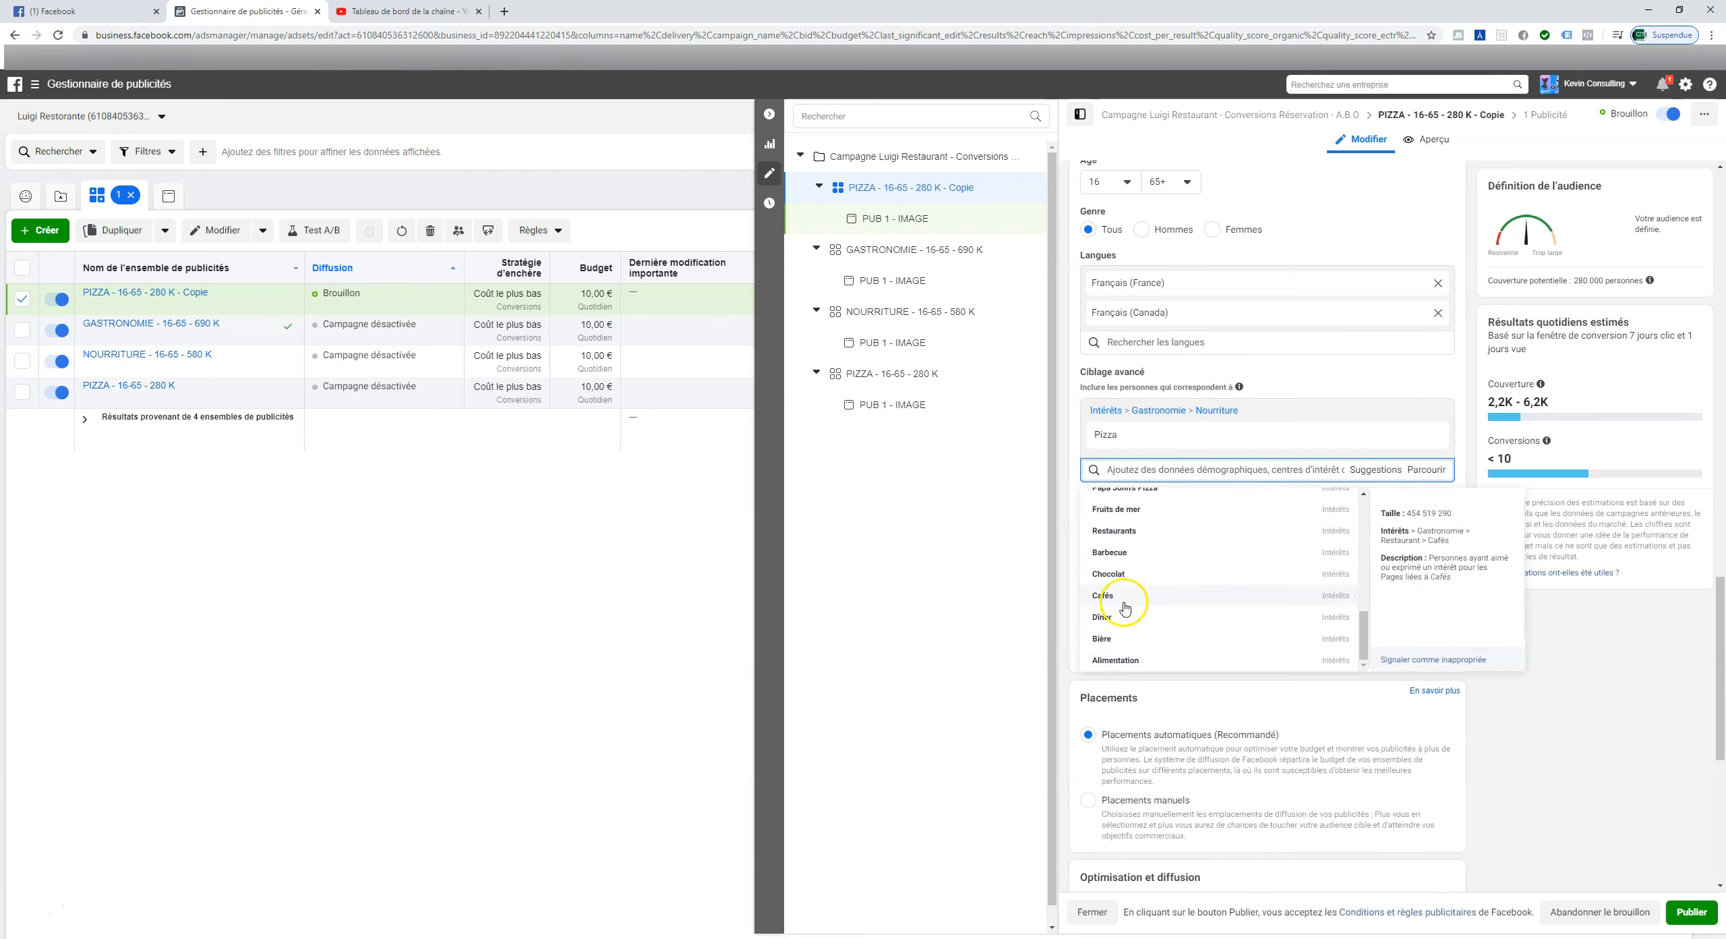
- Add the Dessert interest to the detailed targeting and remove Pizza from it
left_click(1109, 601)
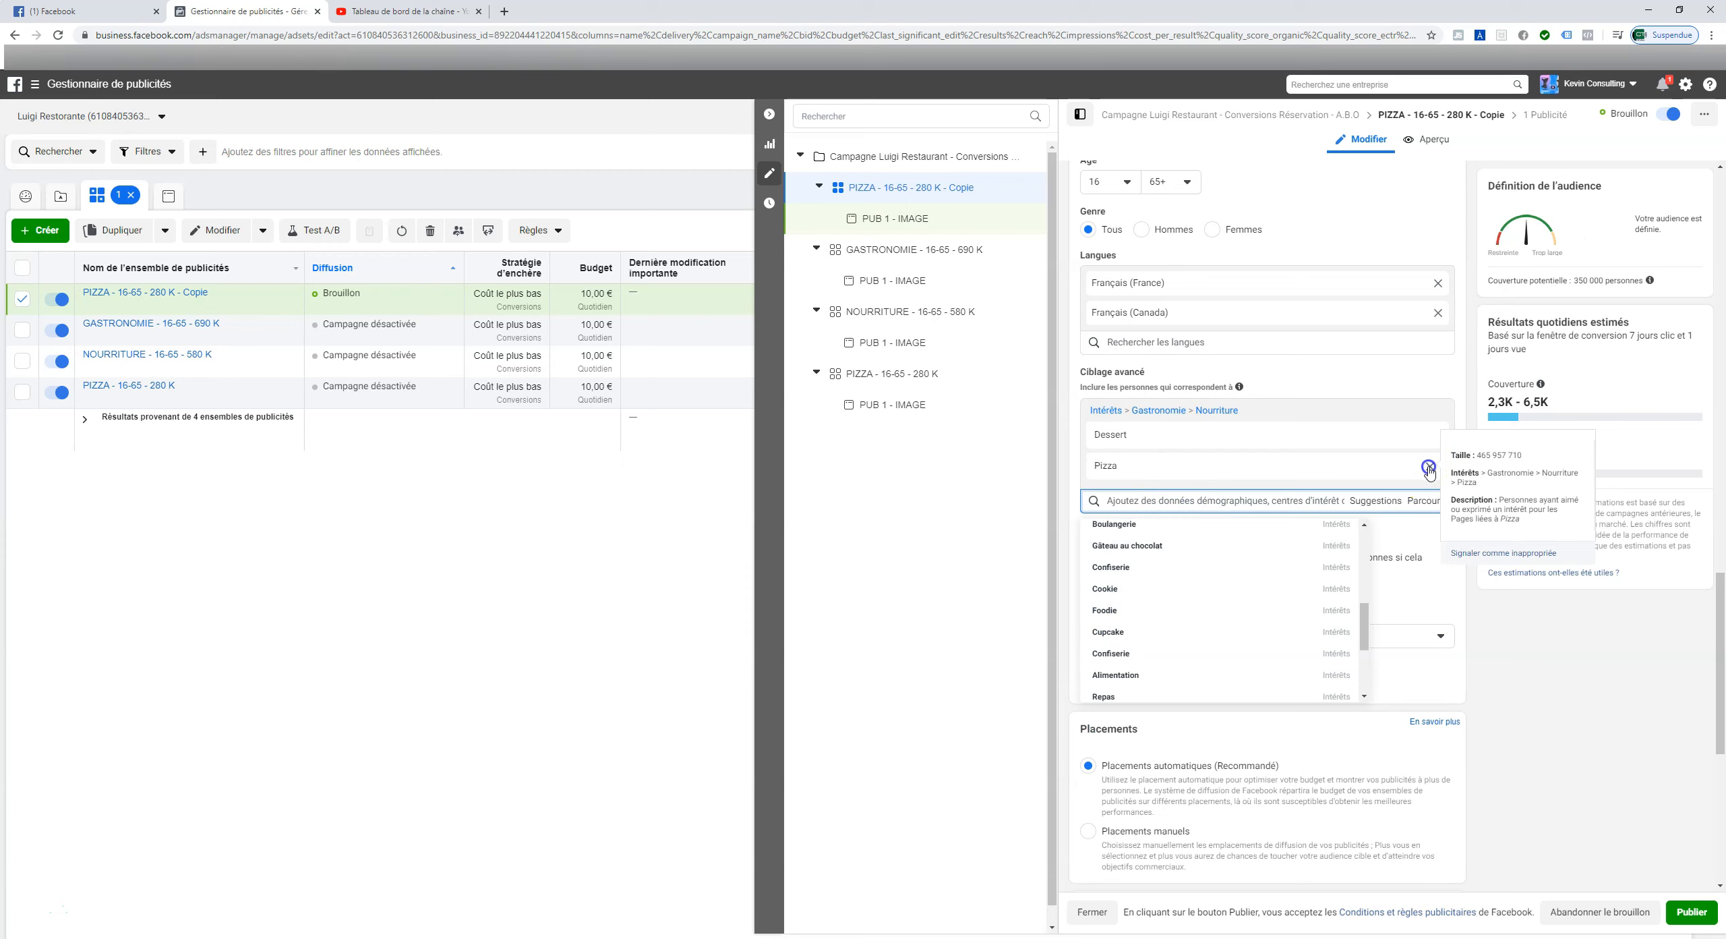
left_click(1429, 467)
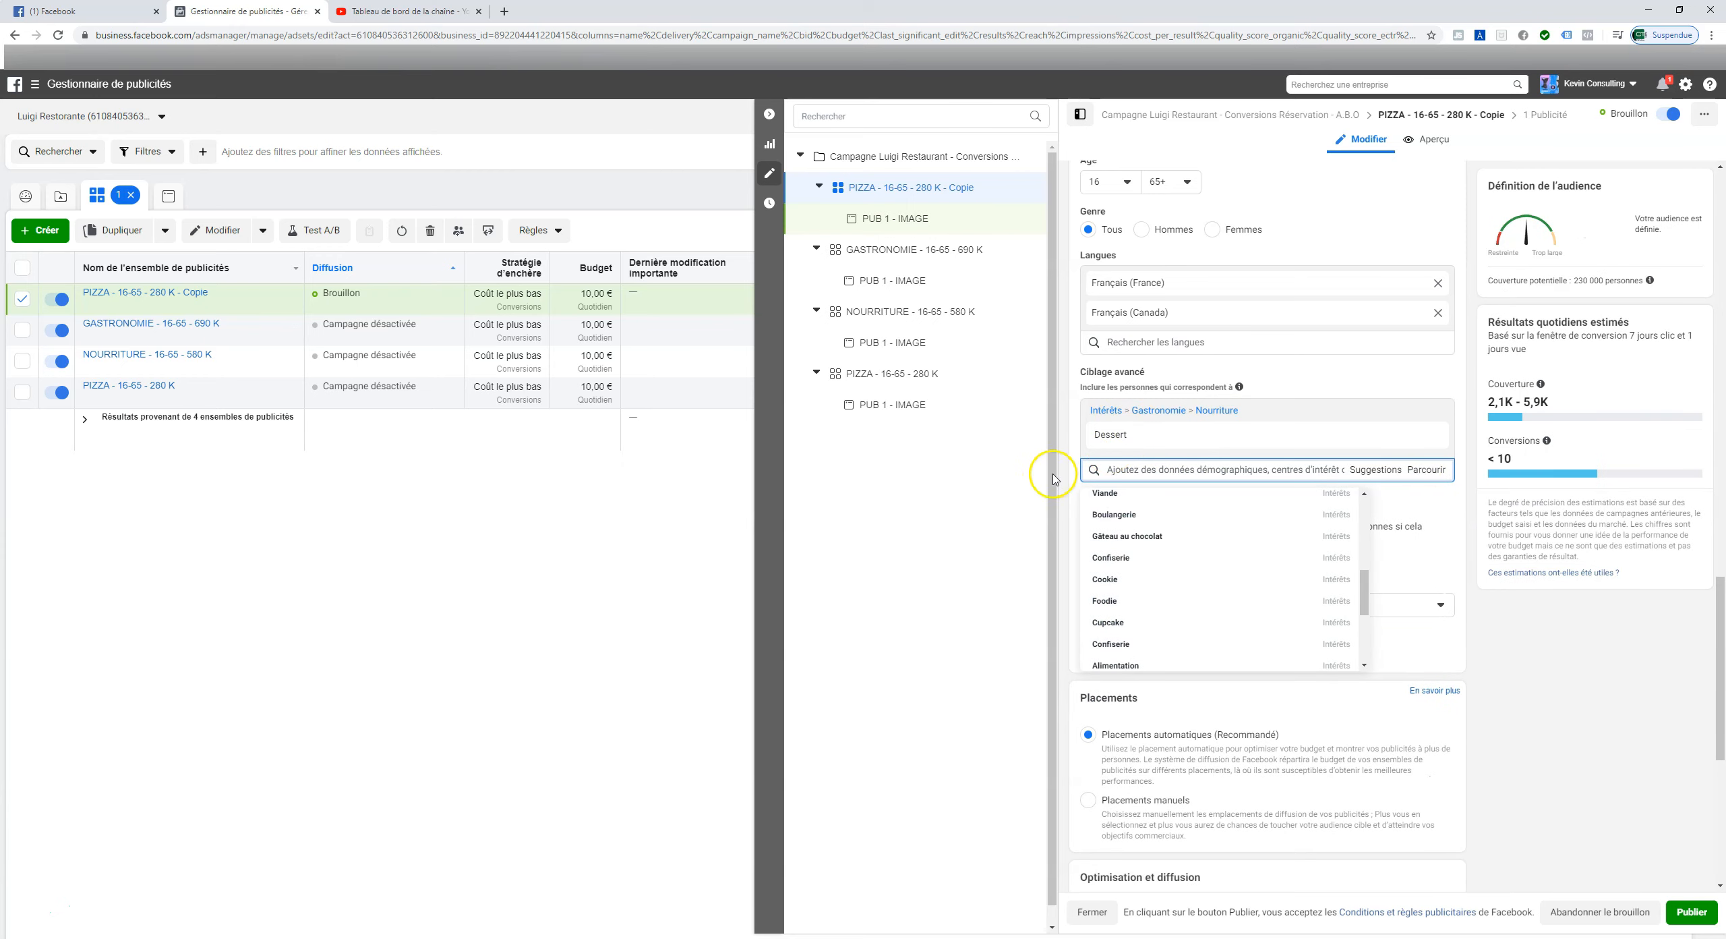
left_click(1073, 459)
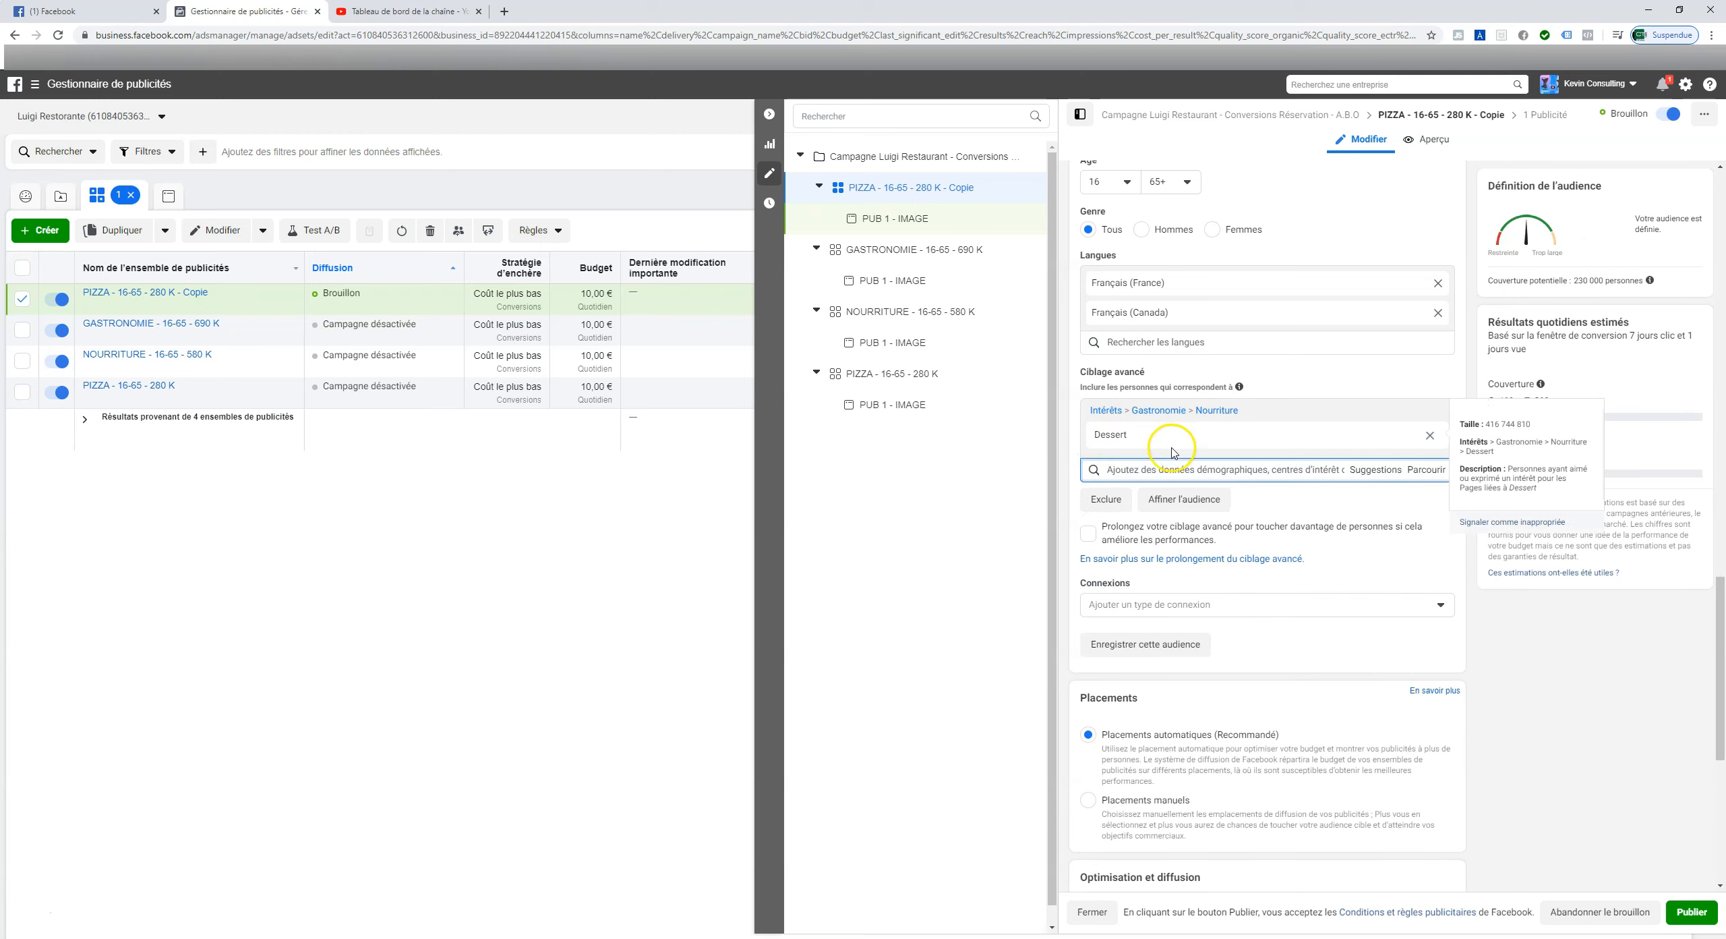
- Rename the Dessert-targeted copy DESSERT - 16-65 - 230 K and publish it
scroll(1161, 404, "up", 10)
scroll(1161, 398, "up", 5)
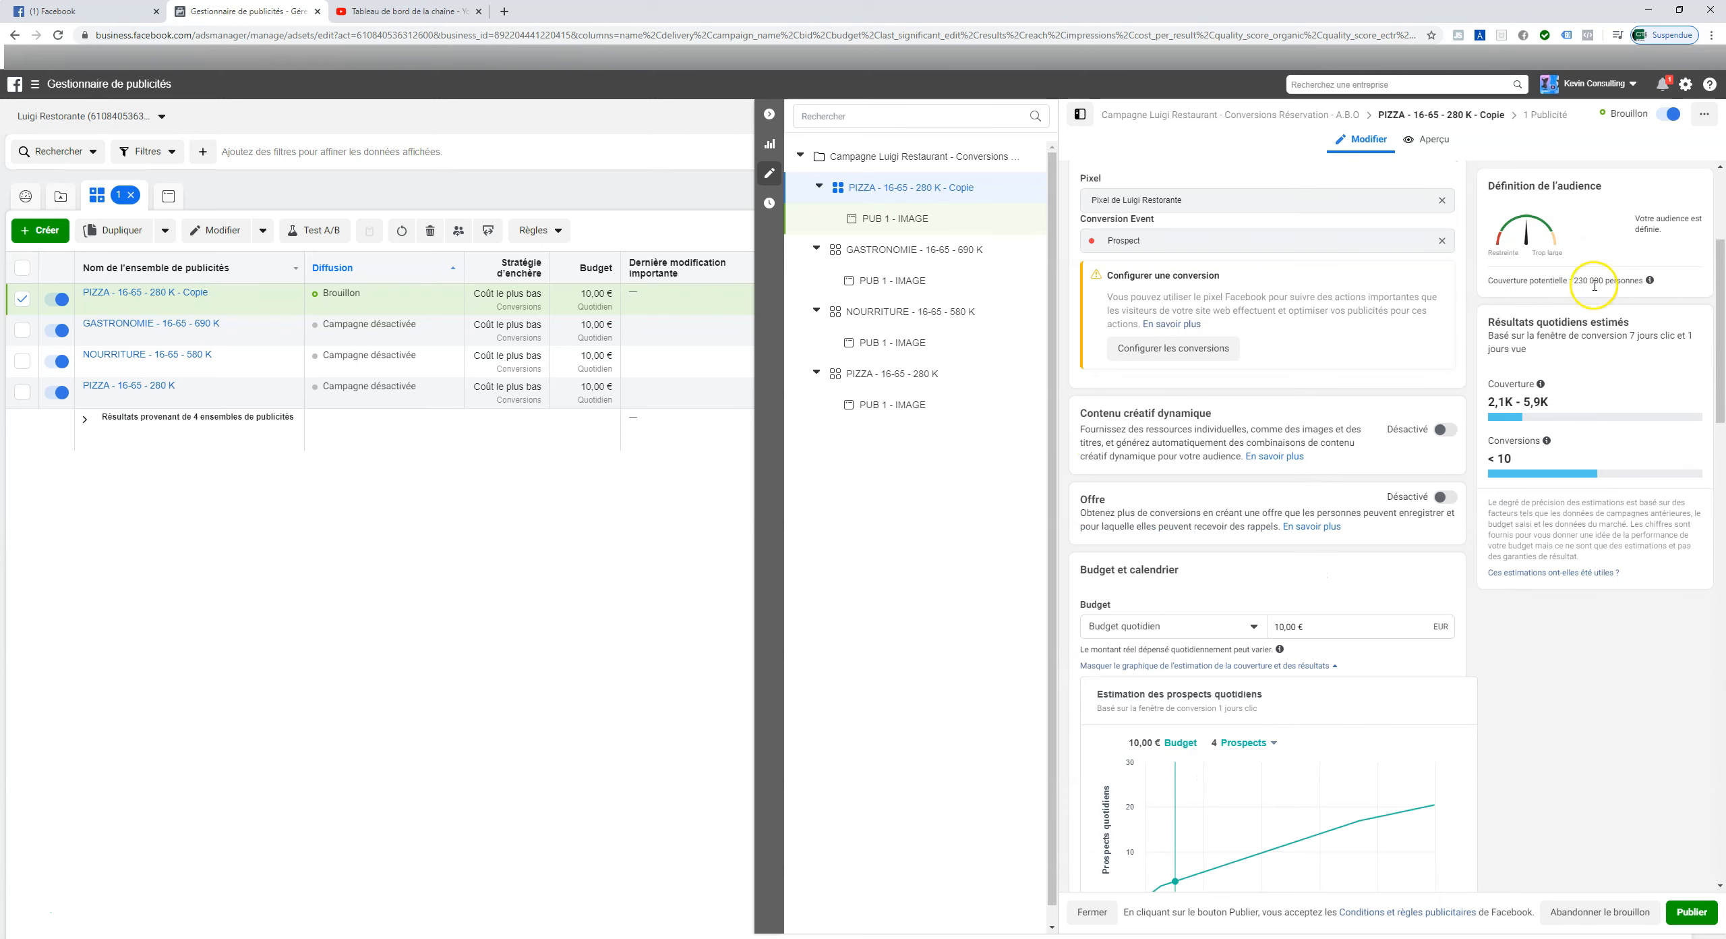
scroll(1106, 229, "up", 4)
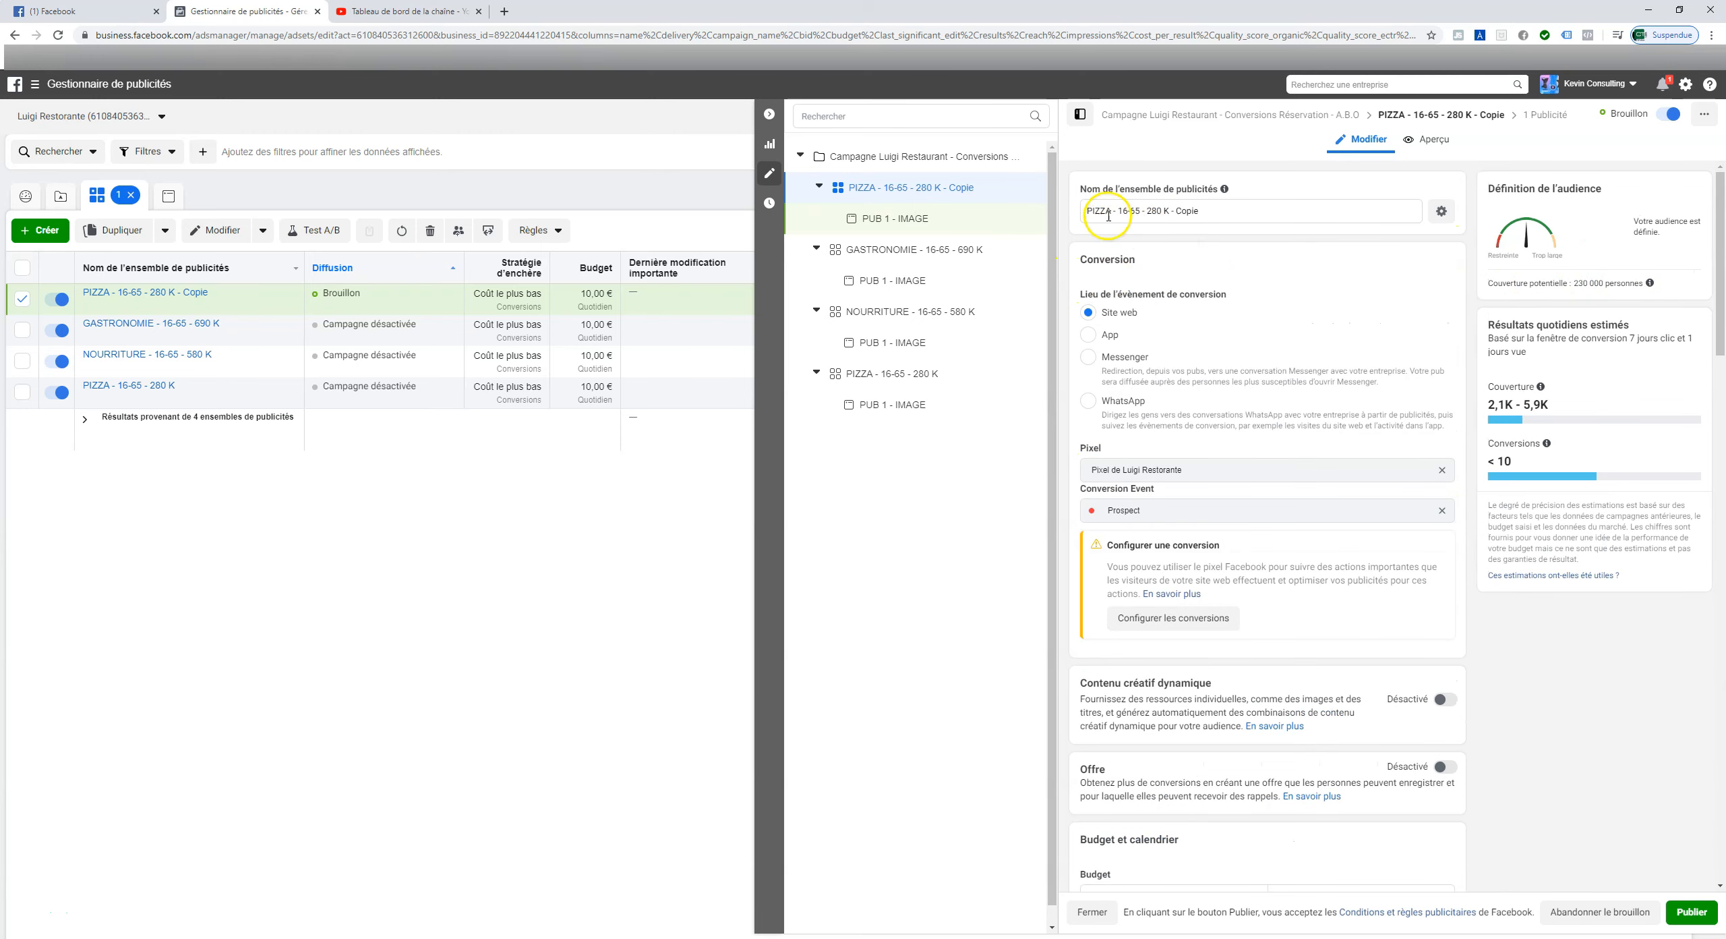
left_click_drag(1112, 211, 1081, 217)
type("DE")
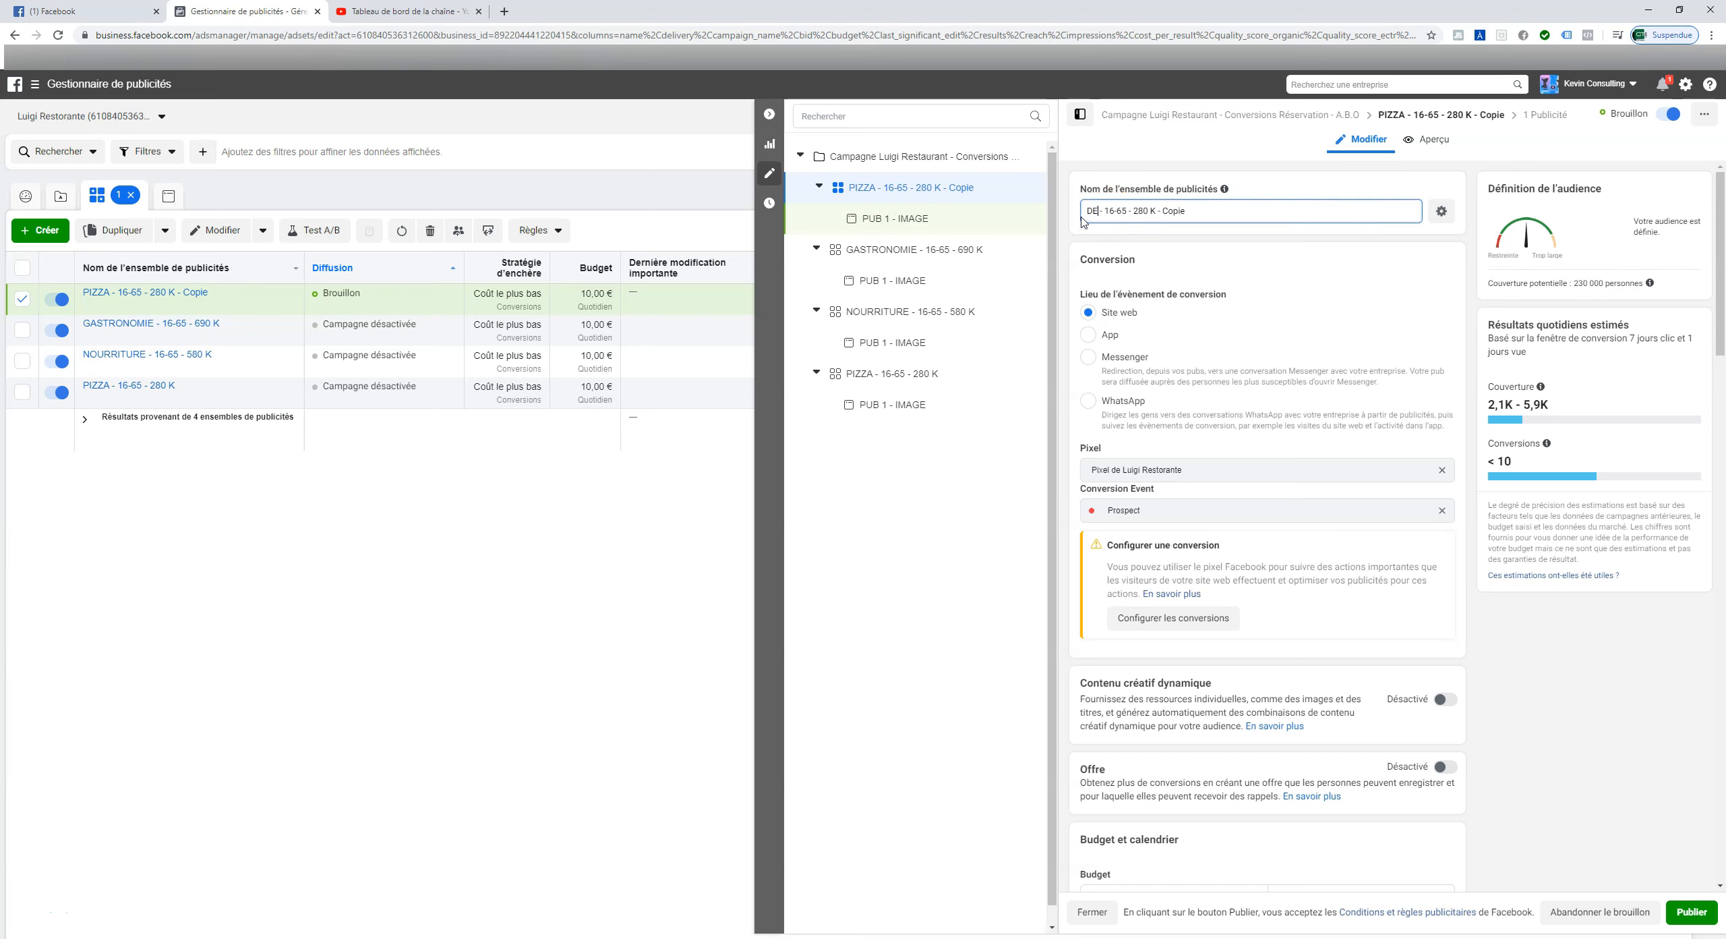
type("SSERT")
left_click(1220, 208)
left_click(1693, 911)
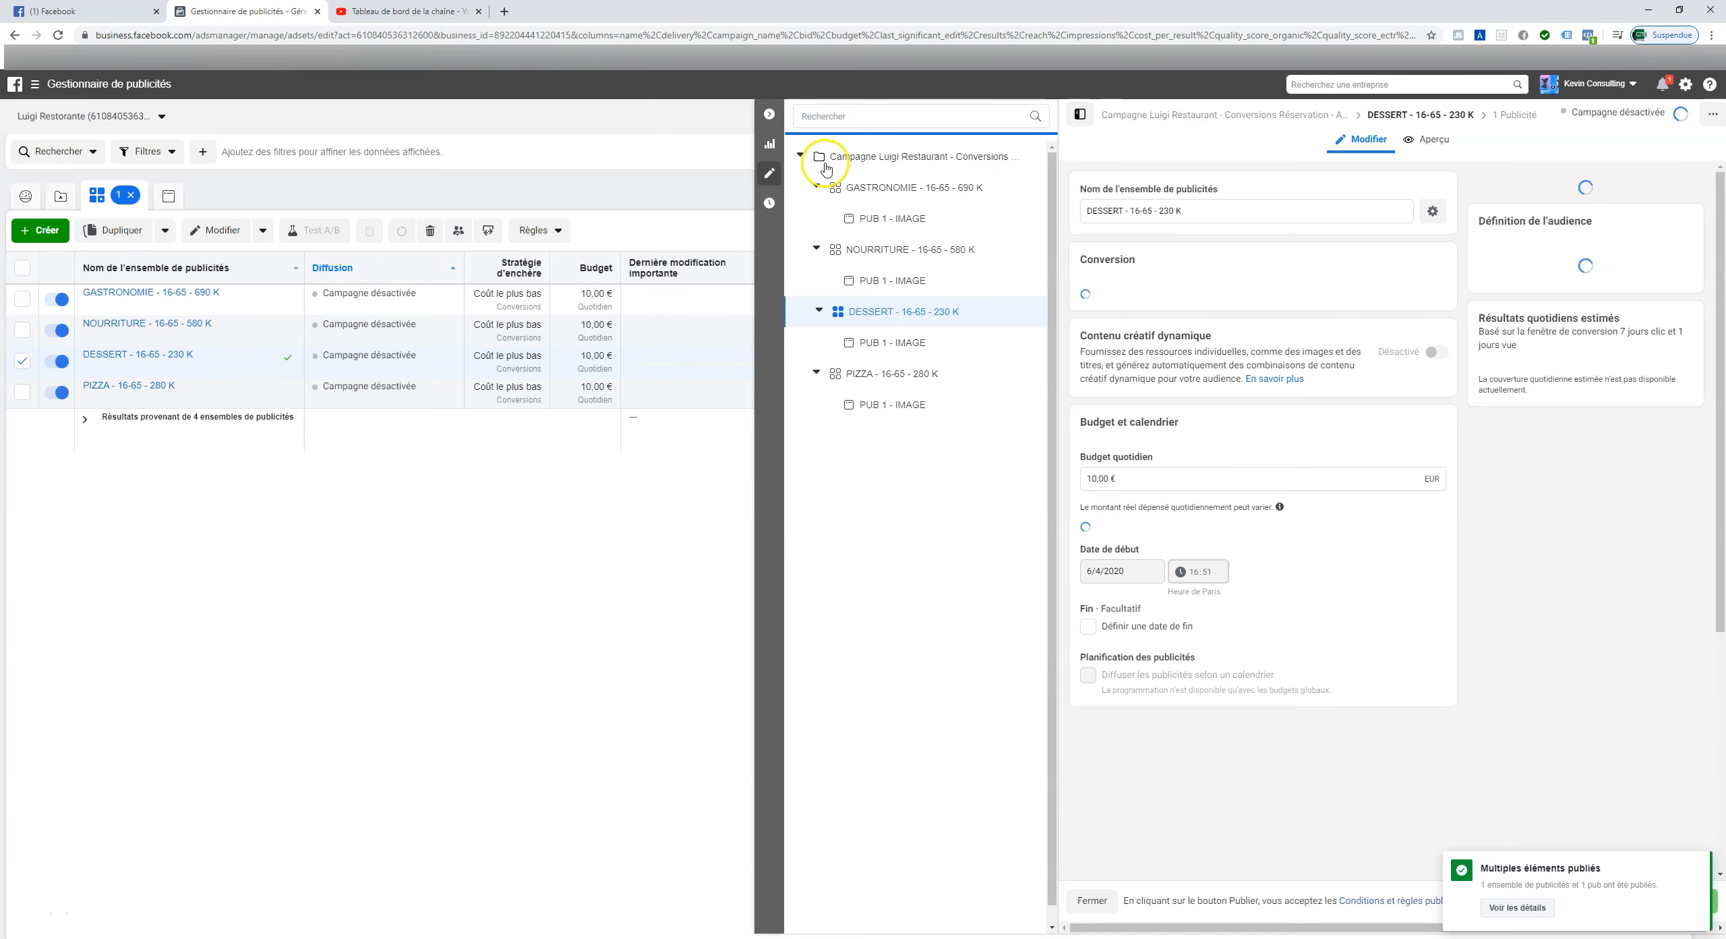
- Close the ad set editor, deselect the DESSERT ad set and list the ad sets of the Luigi Restaurant campaign
left_click(772, 115)
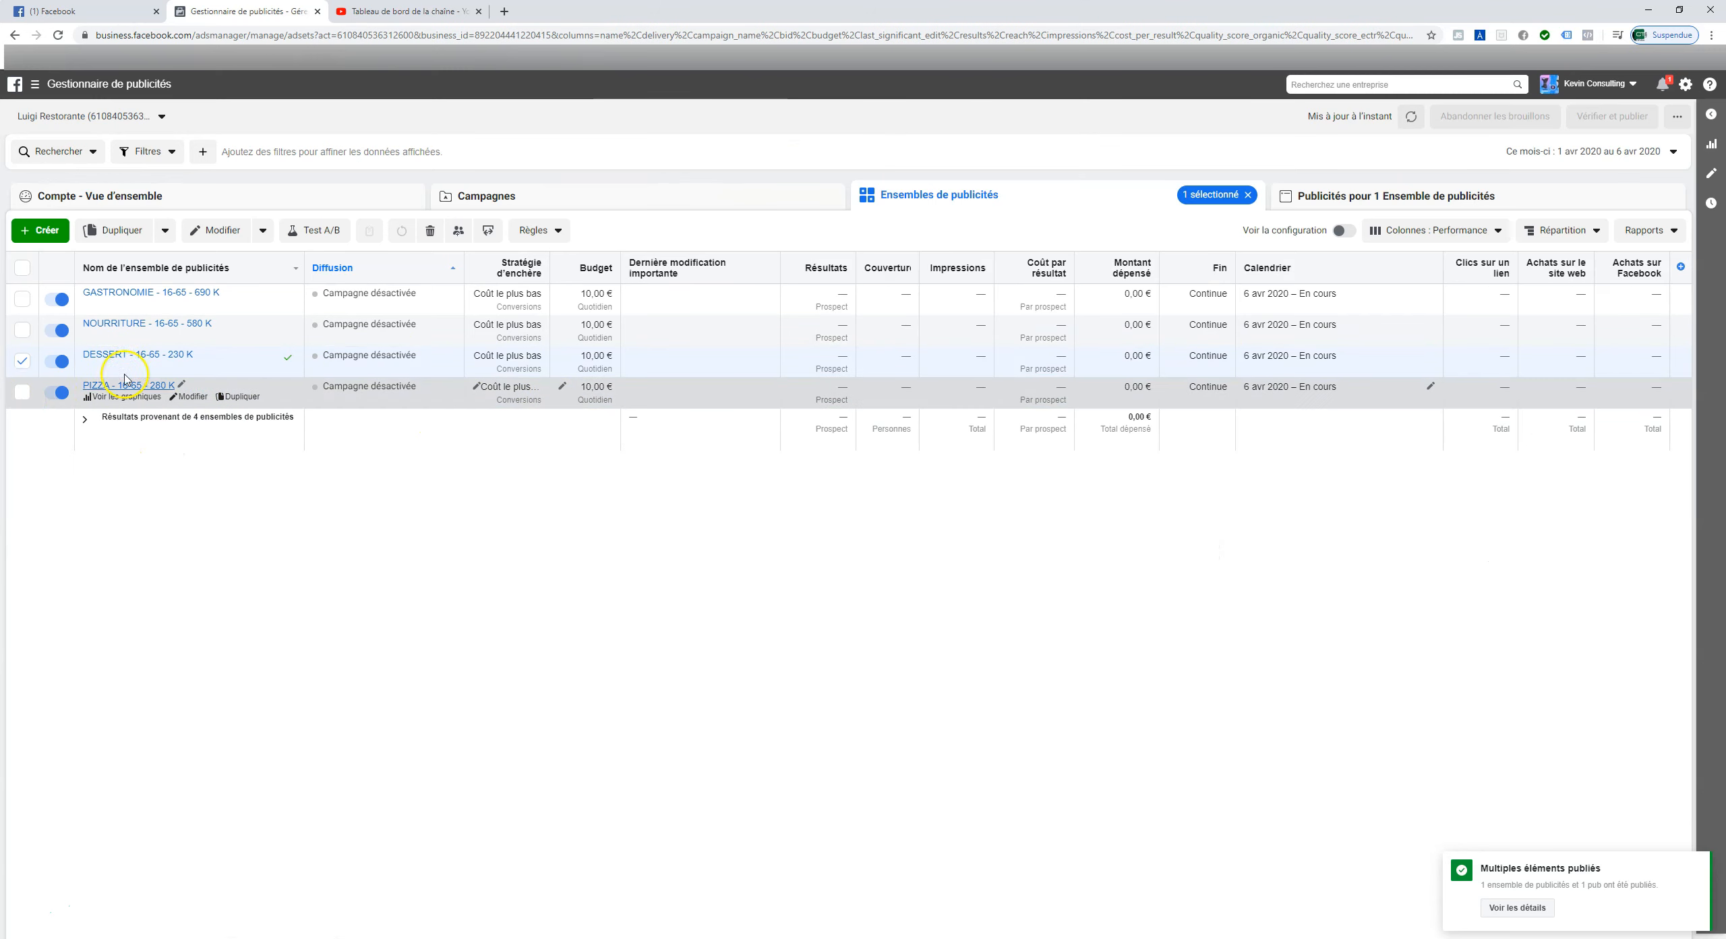
left_click(23, 362)
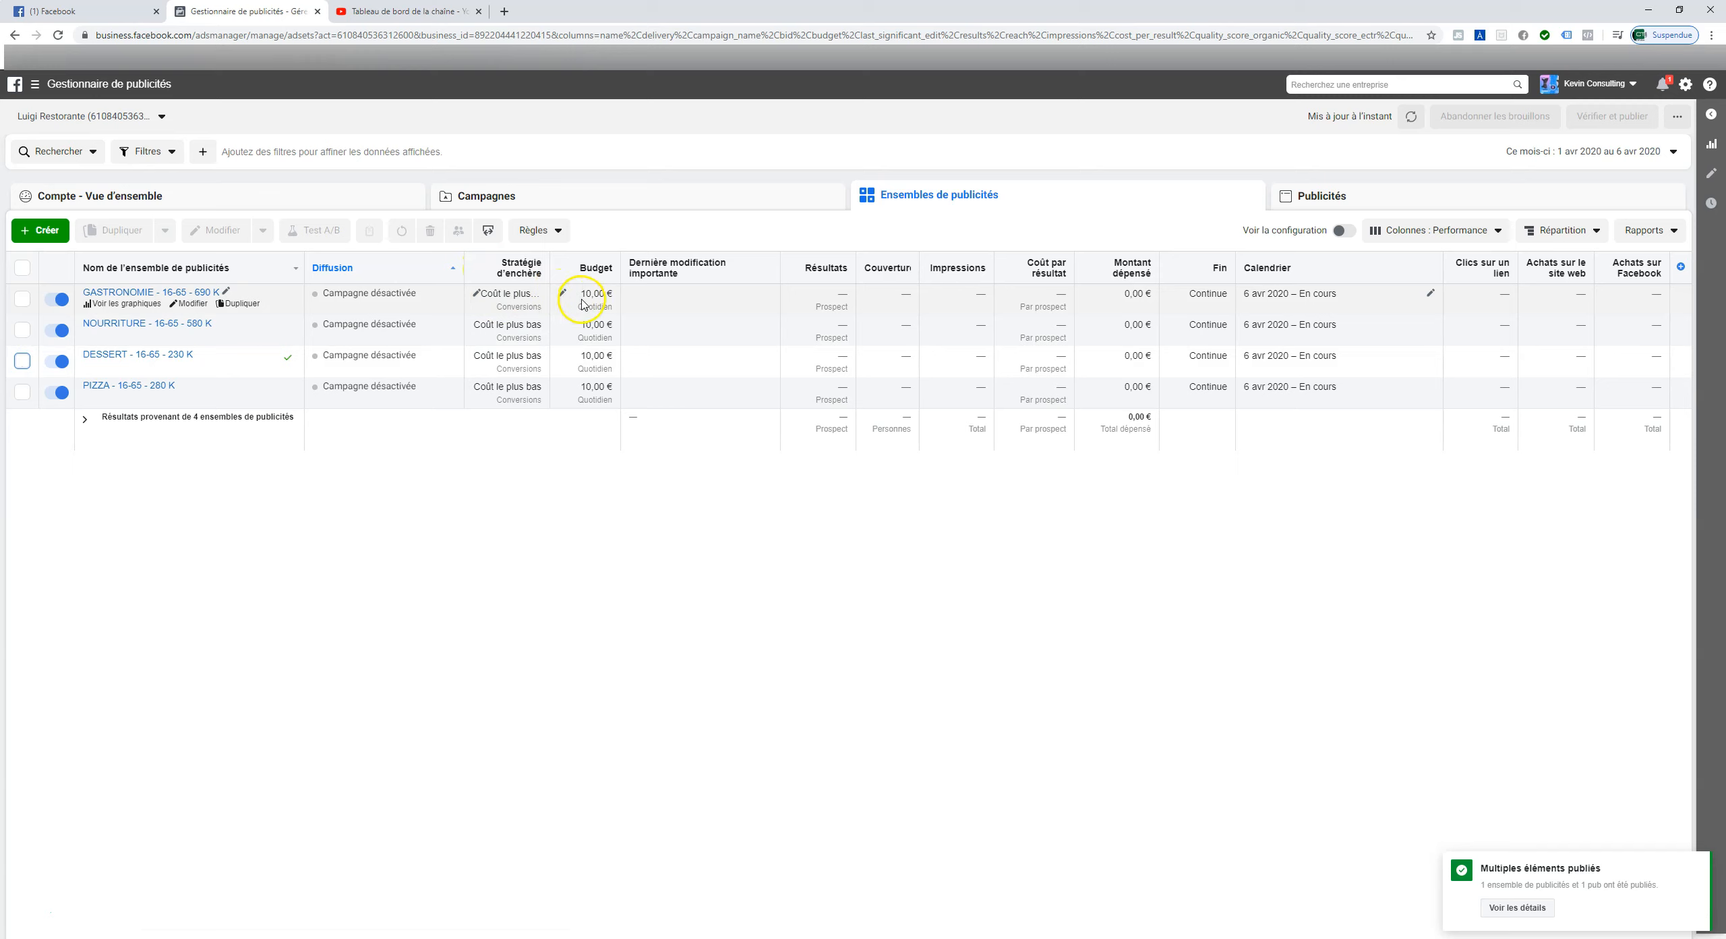
left_click(584, 201)
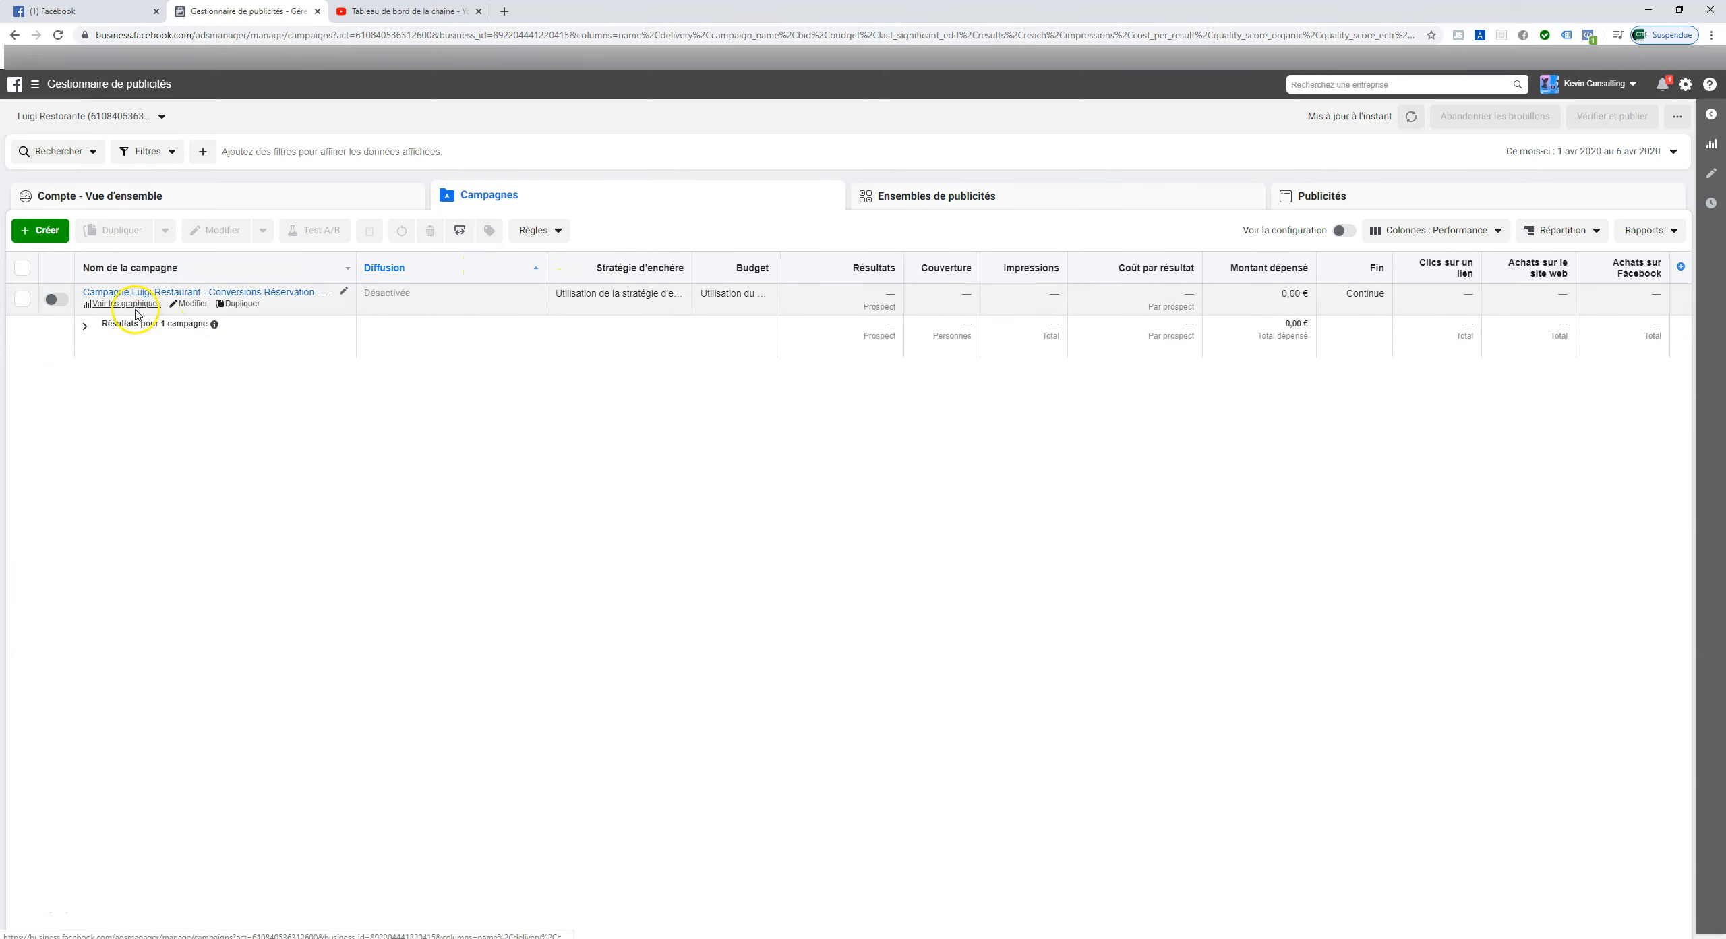
left_click(157, 294)
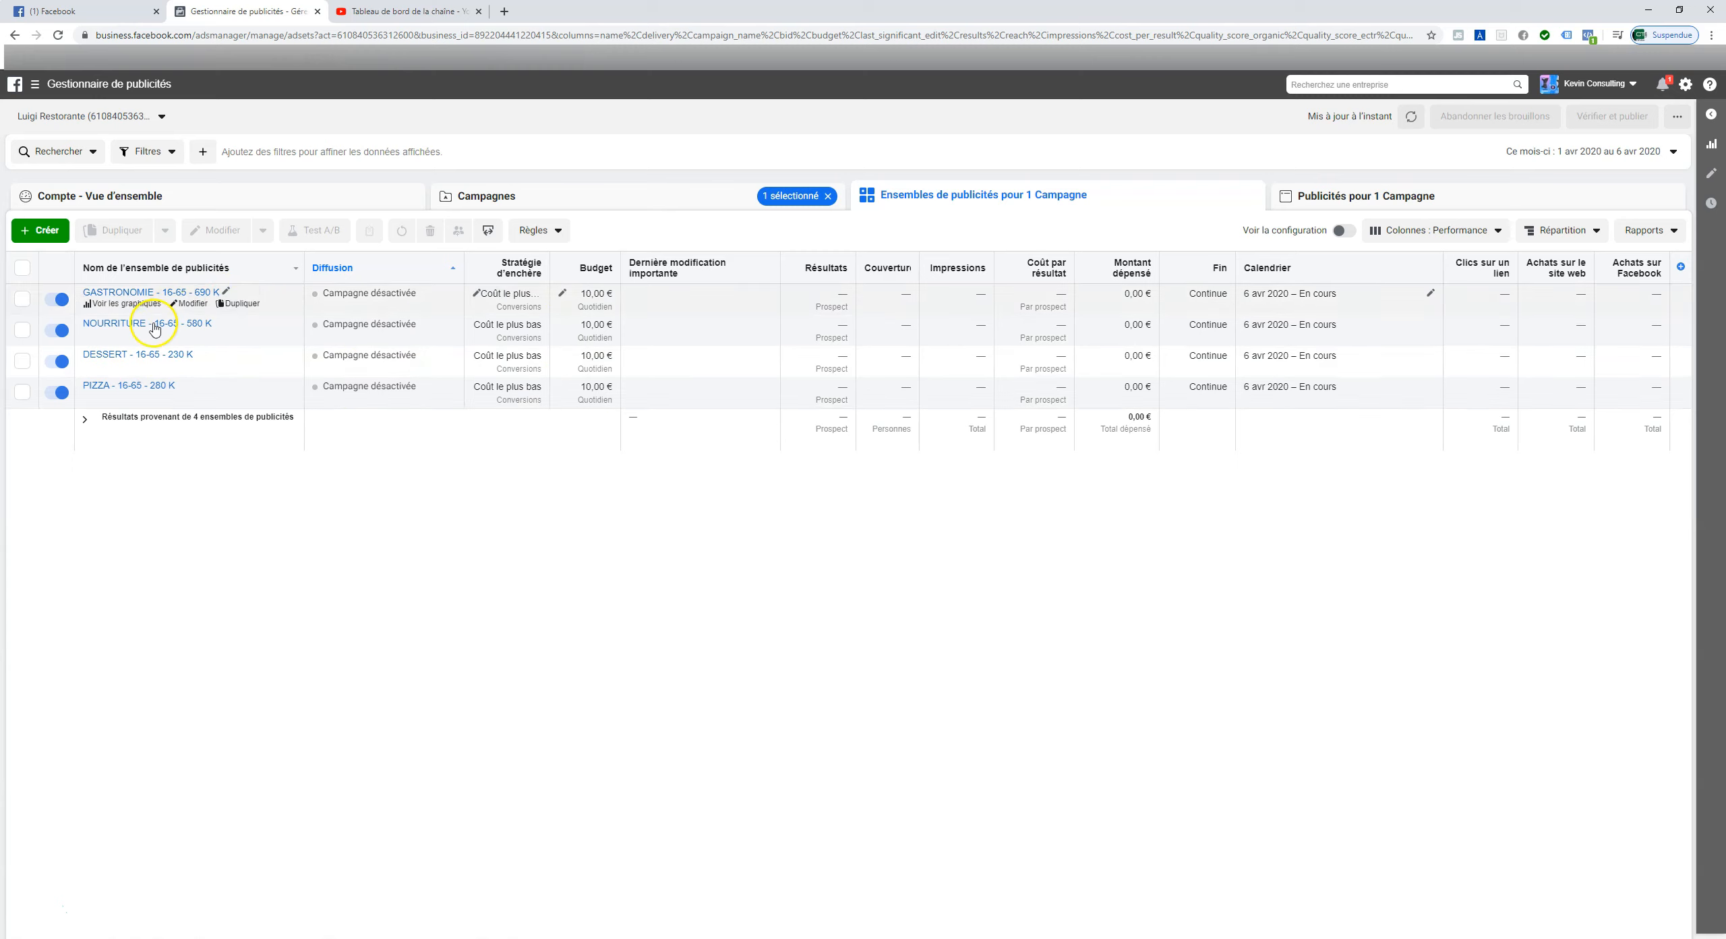
- View the ad inside the GASTRONOMIE ad set, return to the ad set list and clear the selection
left_click(137, 293)
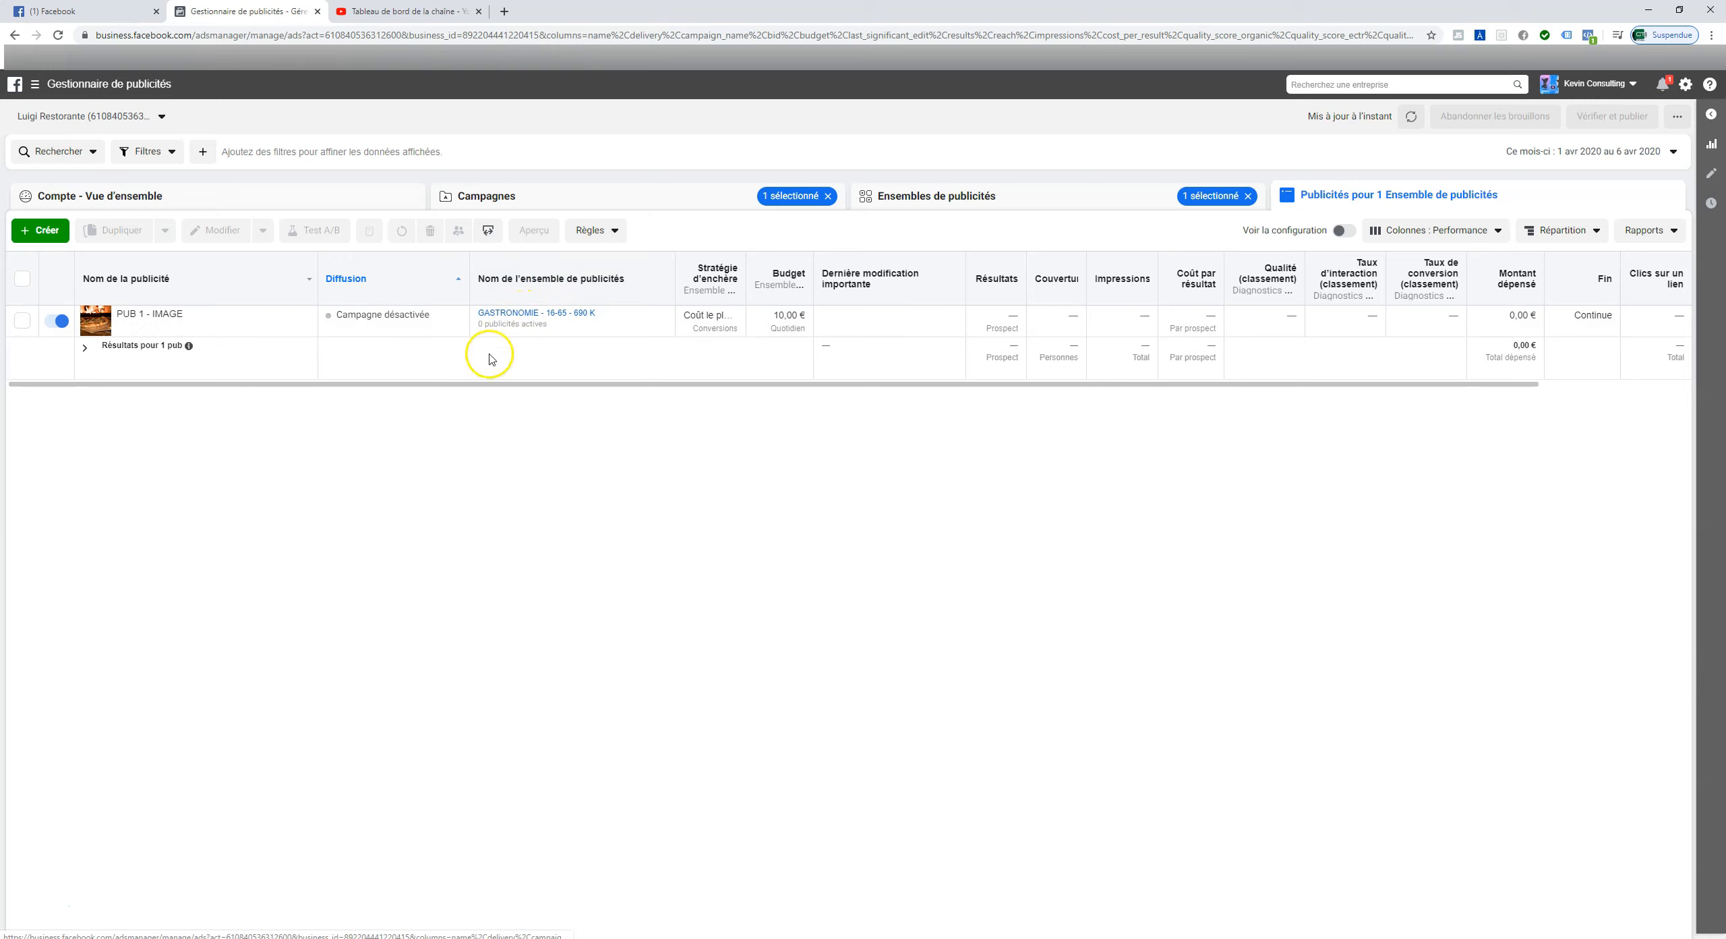
left_click(983, 196)
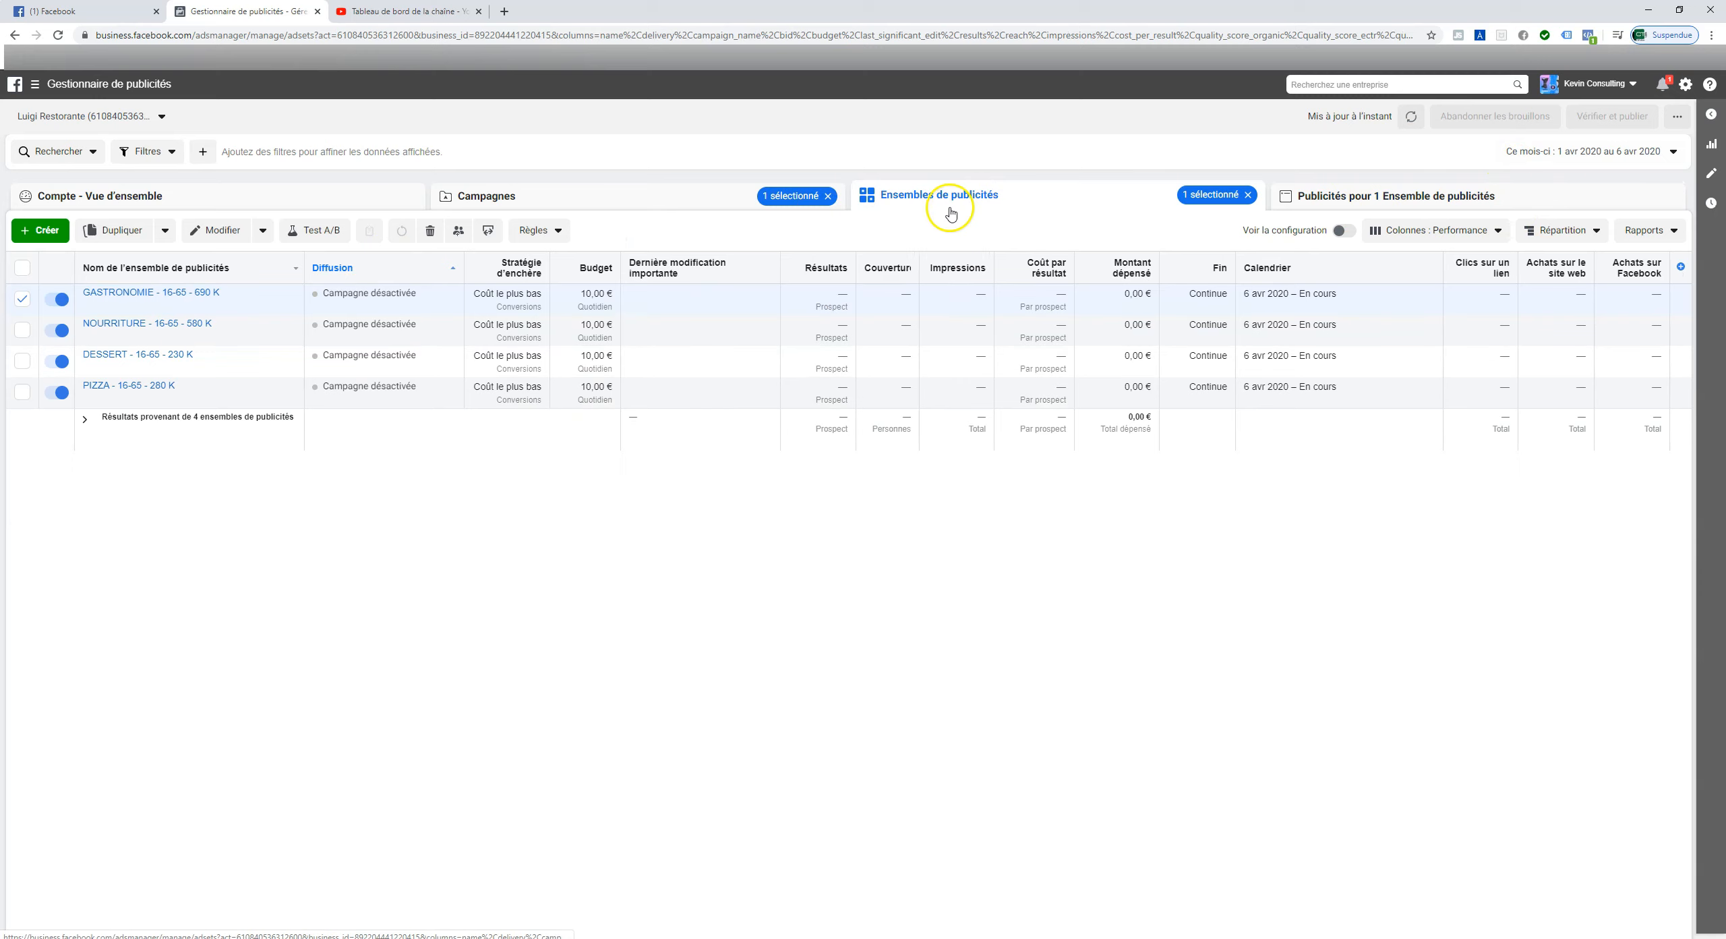
left_click(25, 302)
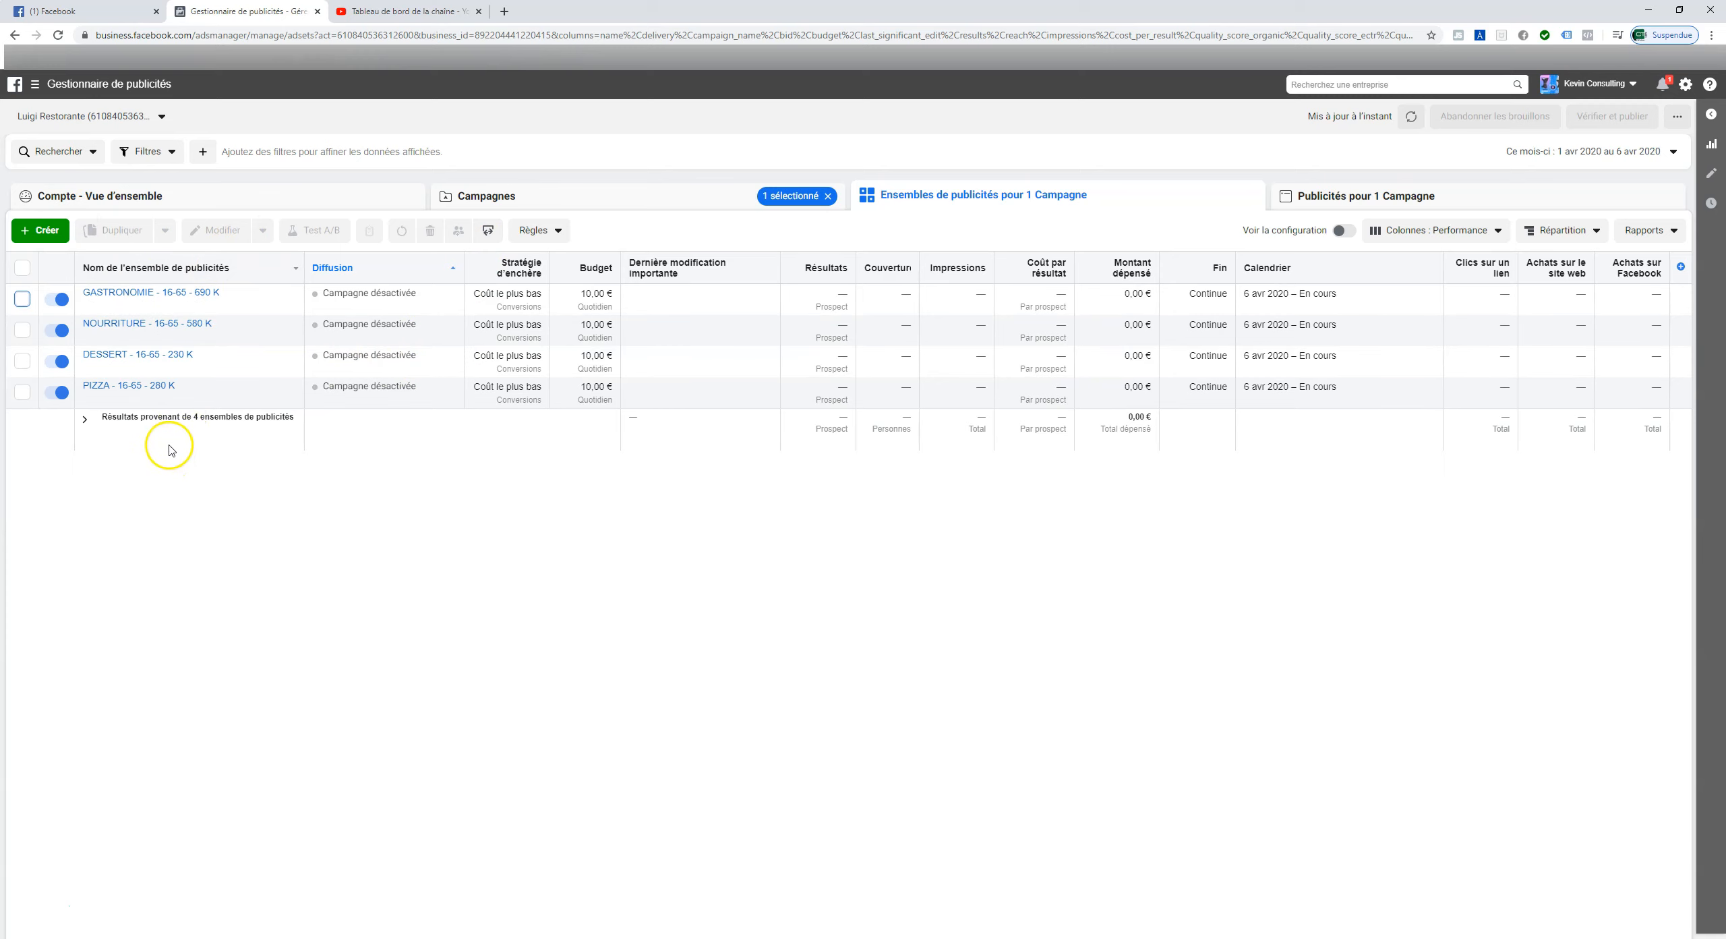
- Start a new ad set in the Luigi Restaurant campaign and select Pixel de Luigi Restorante as its conversion pixel
left_click(38, 232)
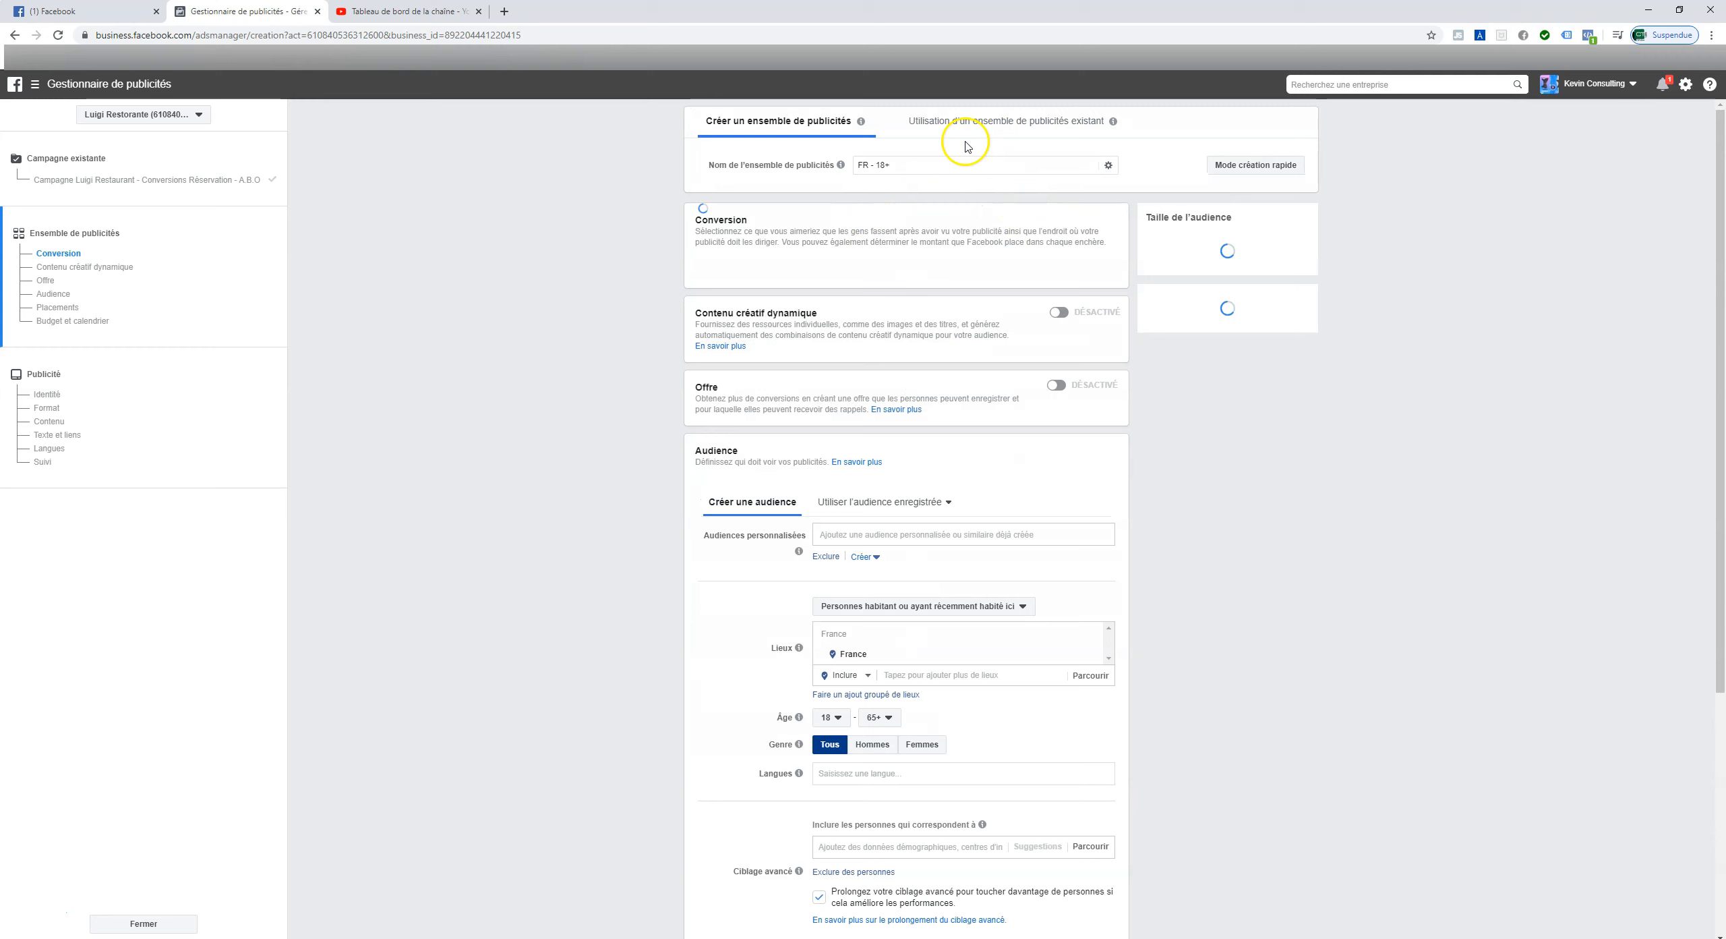
scroll(904, 185, "down", 1)
scroll(826, 281, "up", 1)
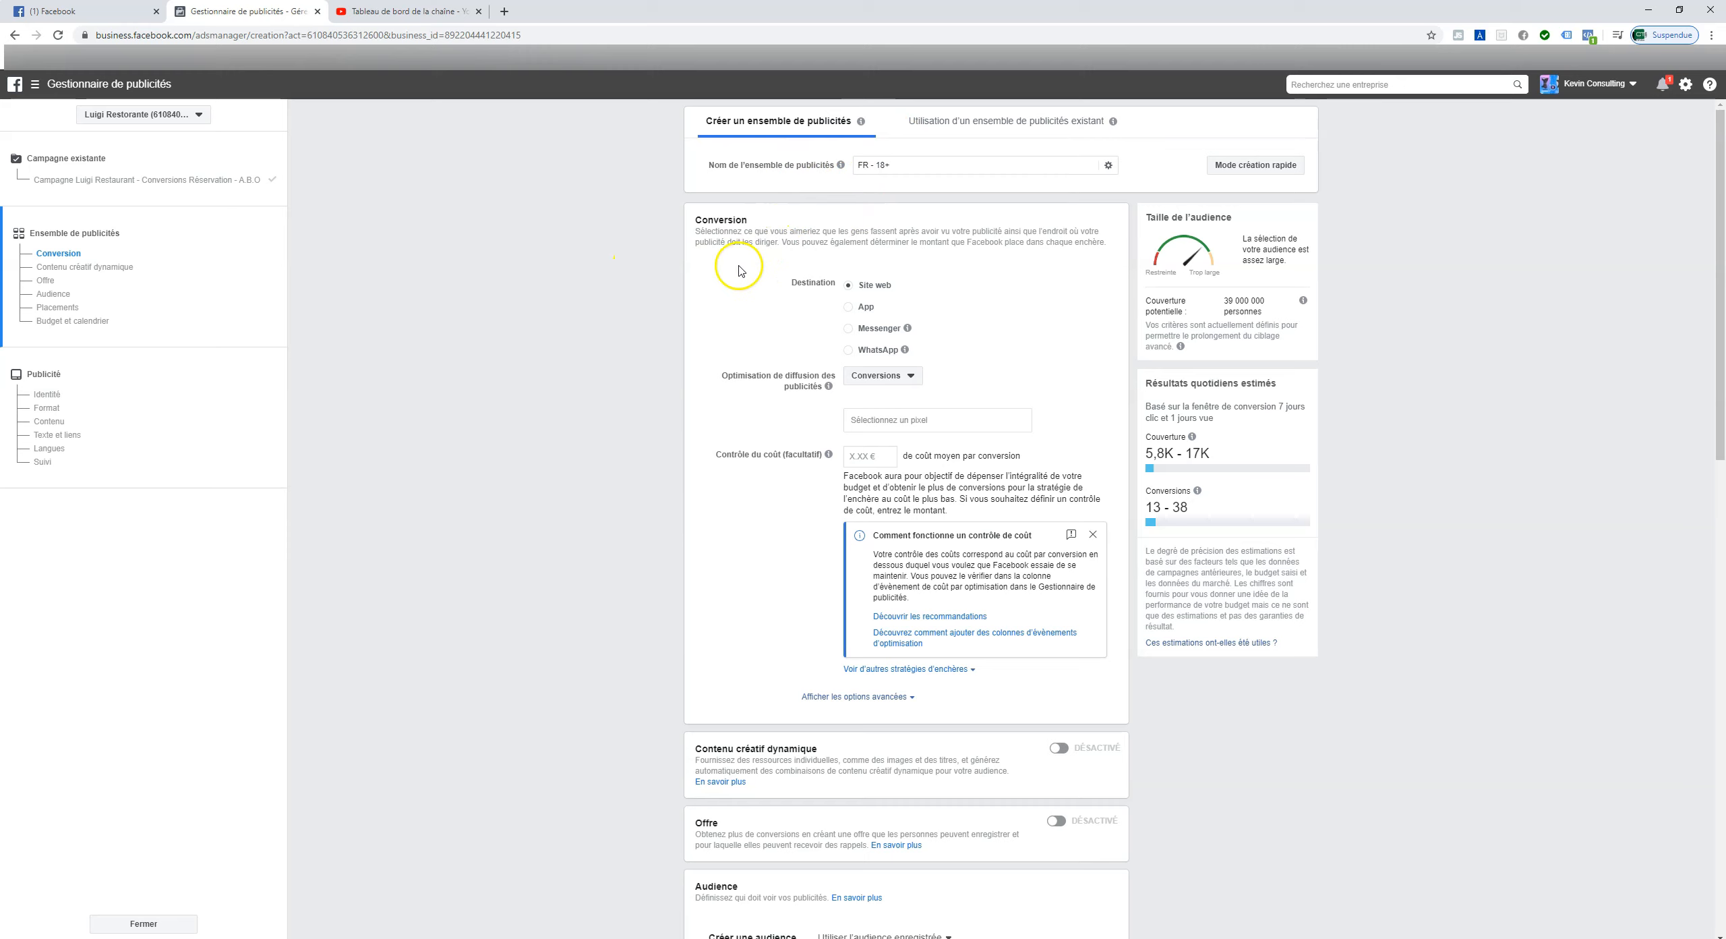
scroll(776, 257, "down", 1)
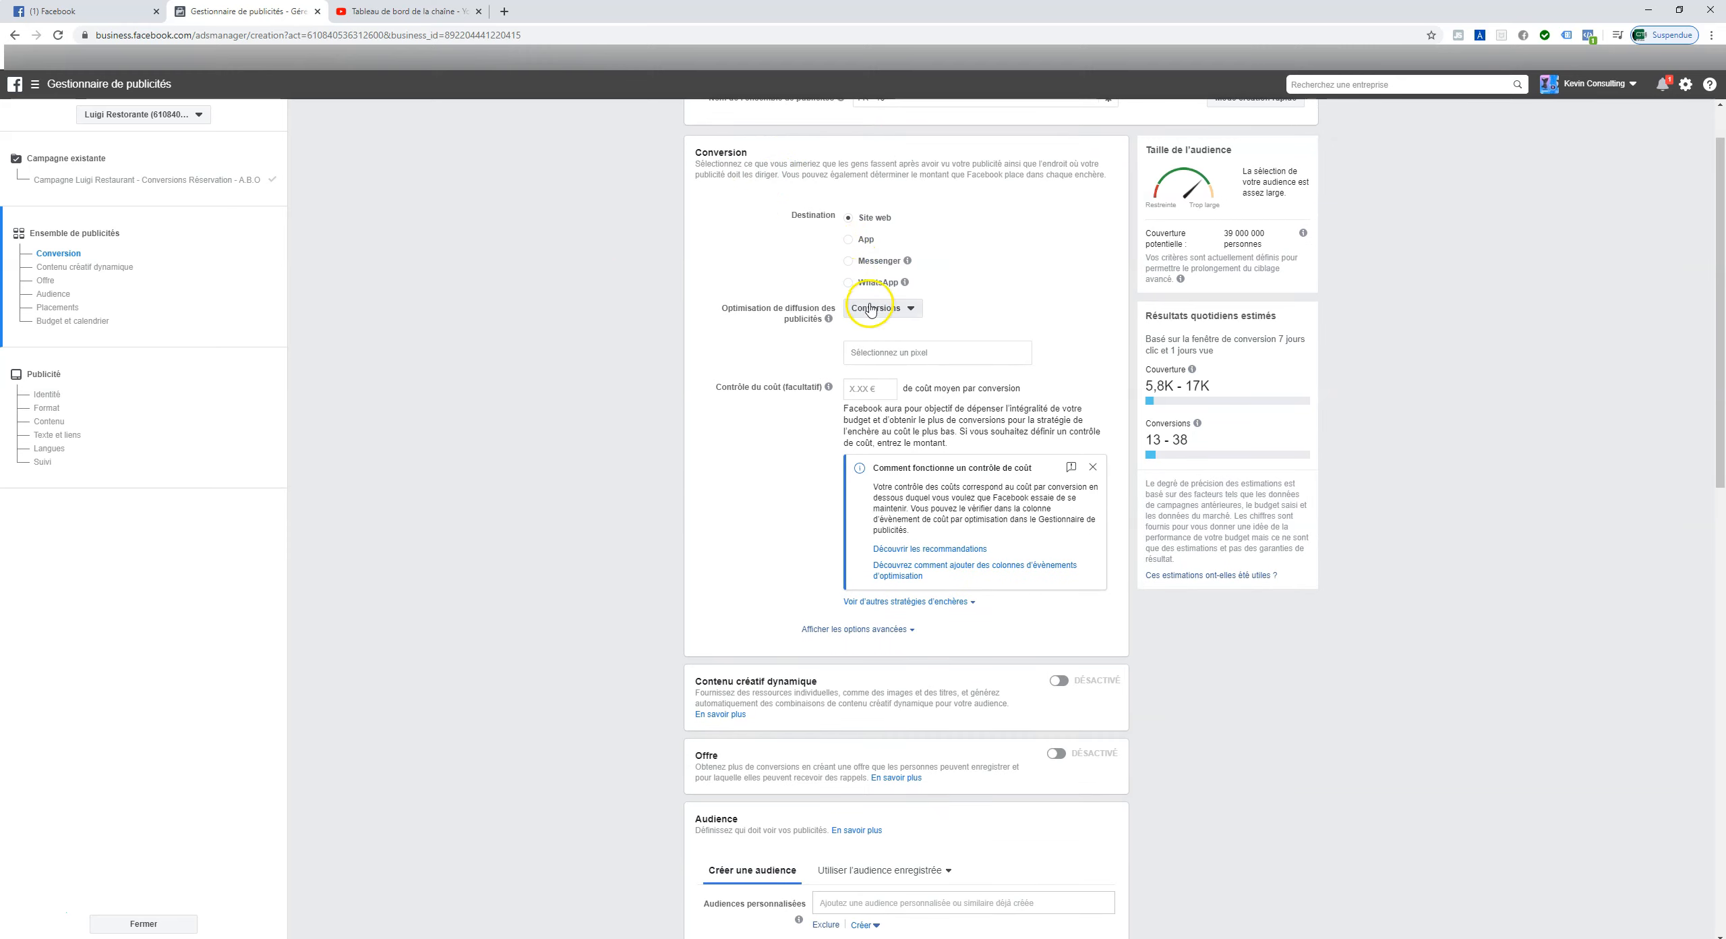
left_click(880, 352)
scroll(900, 408, "down", 3)
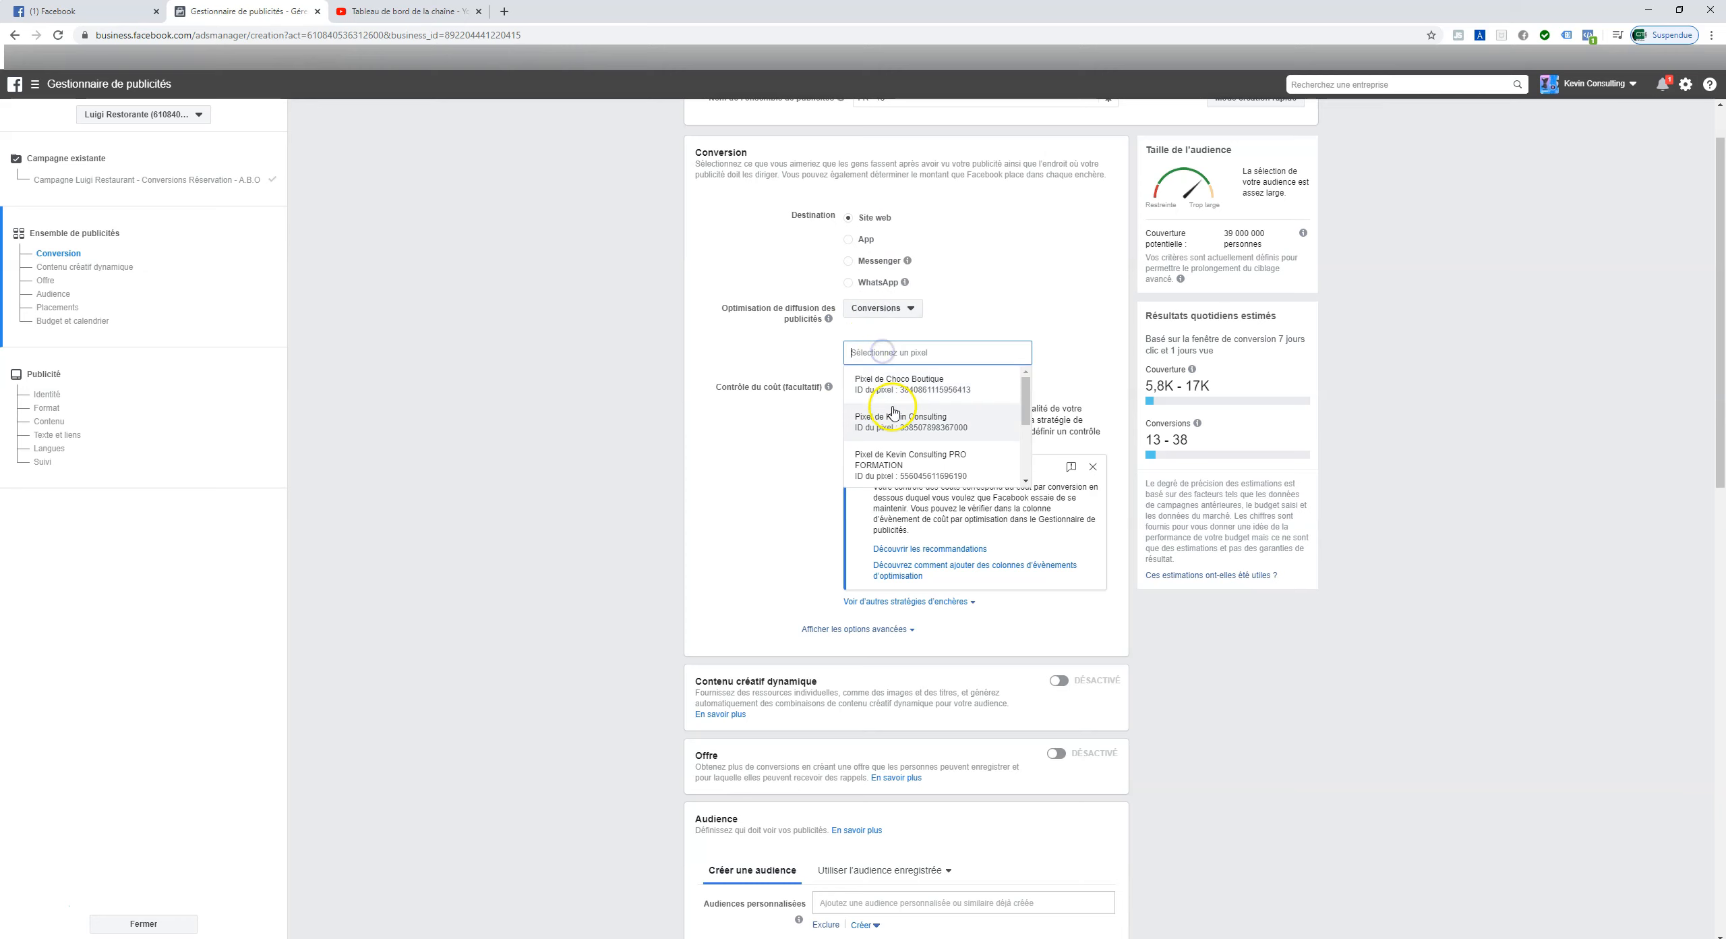
scroll(905, 407, "down", 2)
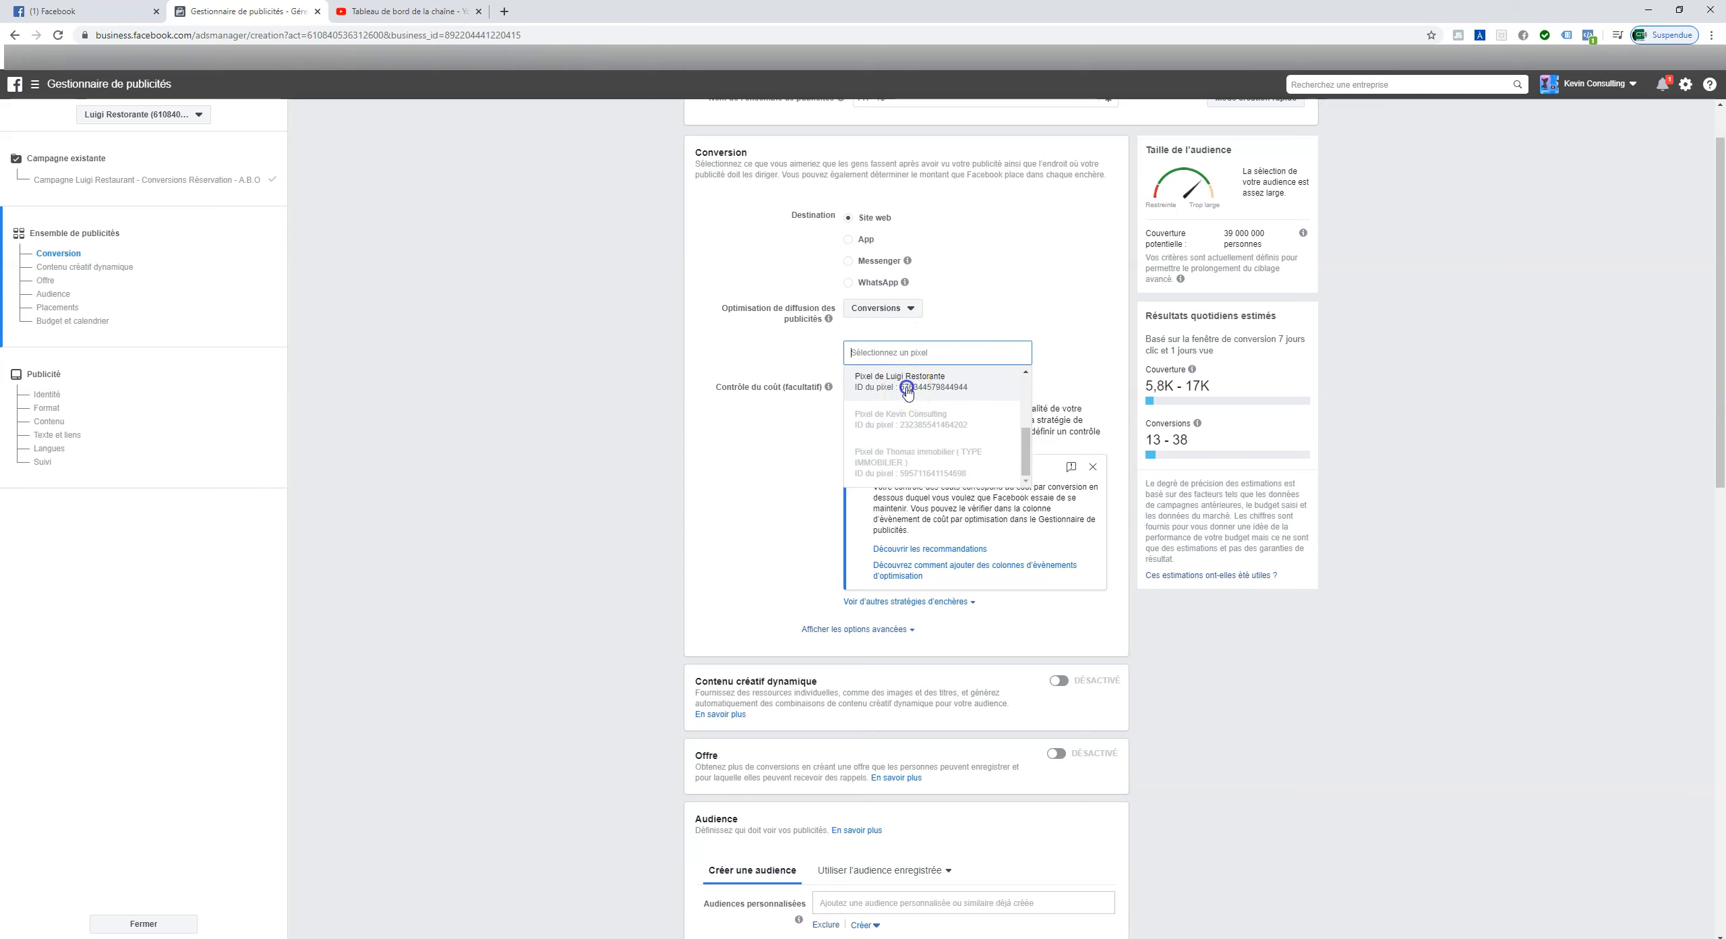
left_click(906, 386)
- Choose Prospect as the new ad set's conversion event
left_click(929, 393)
scroll(911, 472, "down", 5)
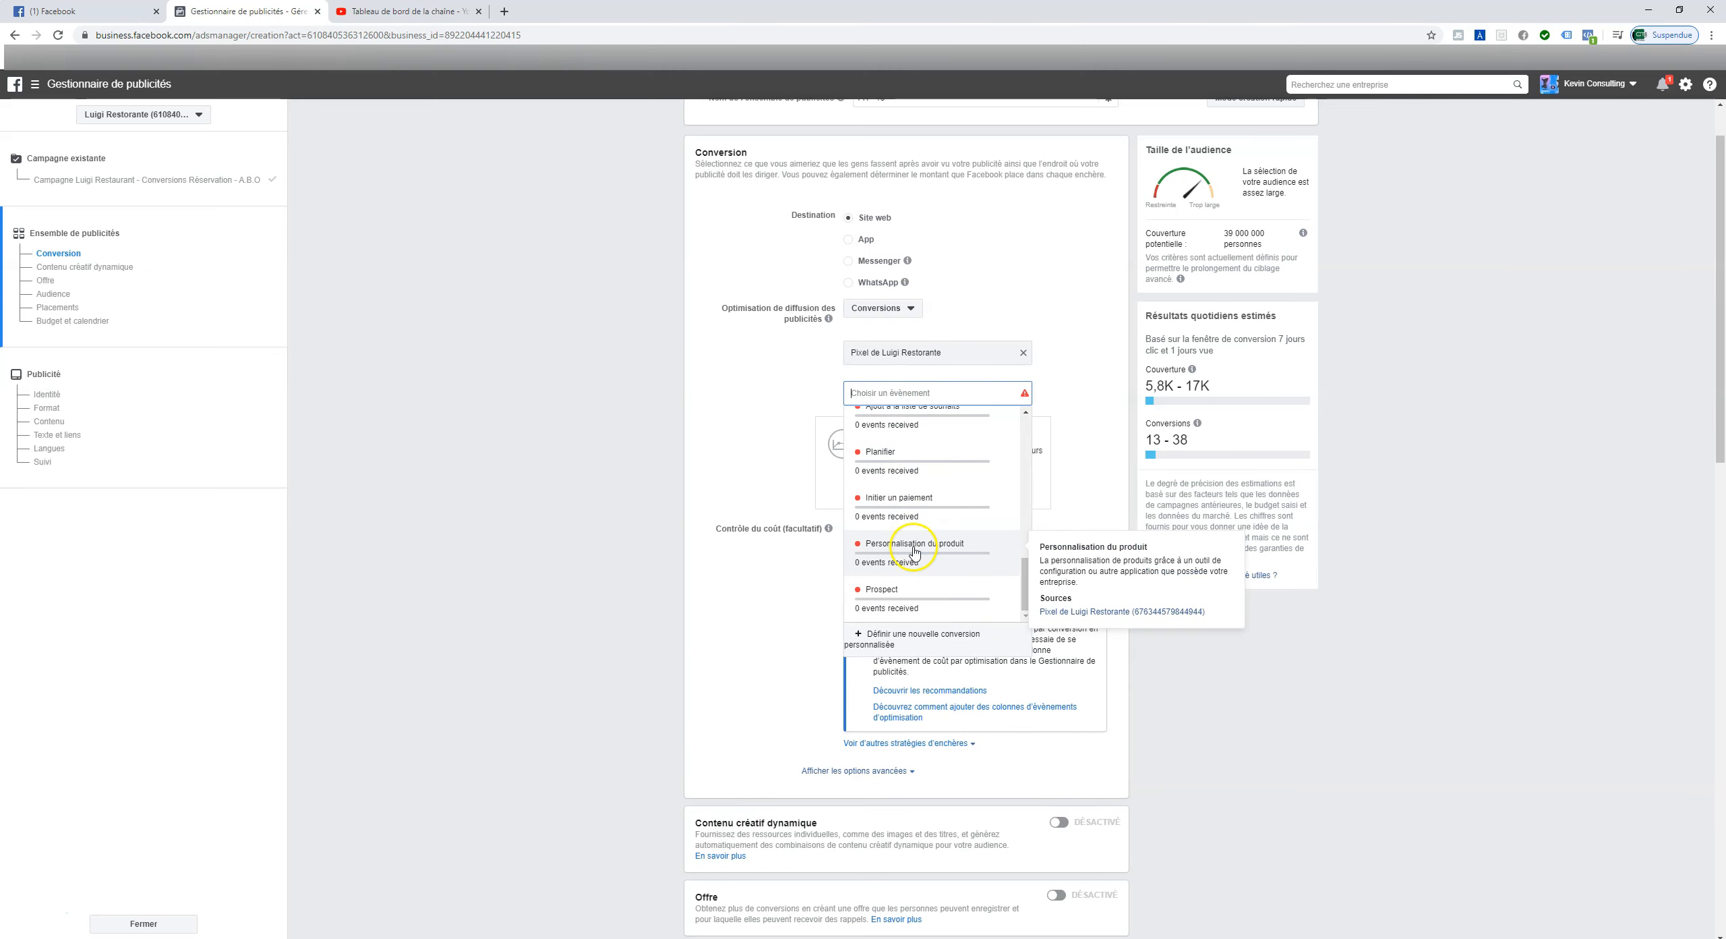
left_click(905, 591)
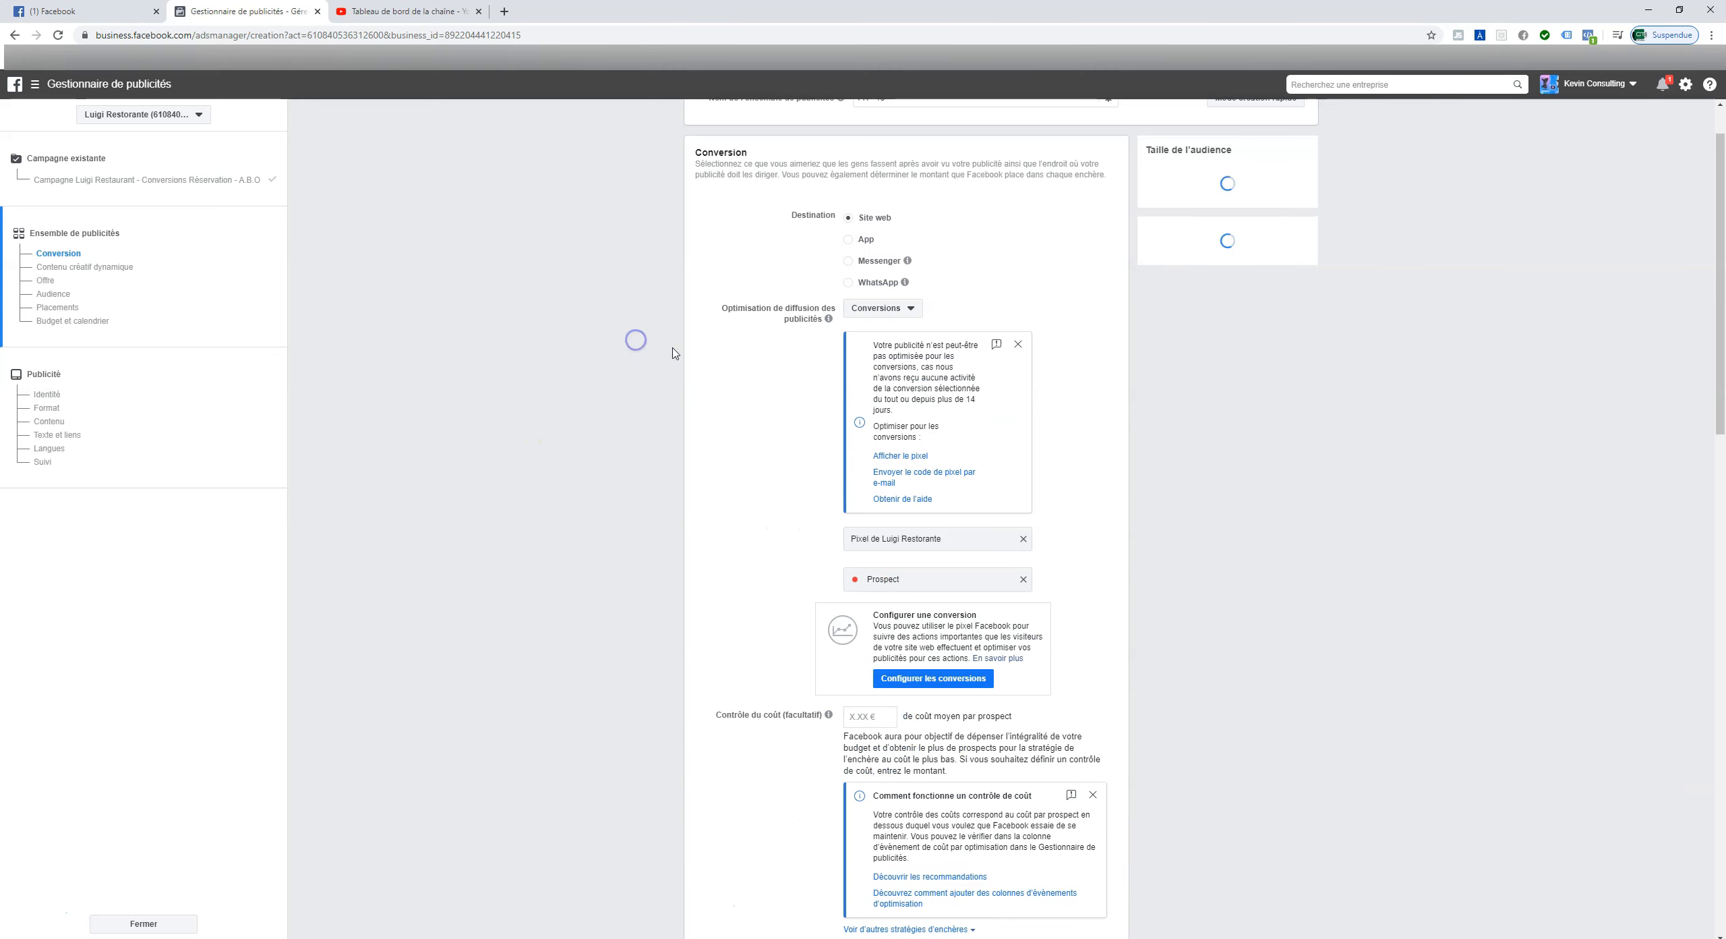
- Show the advanced conversion options and set the conversion window to clic à 1 jour
scroll(674, 352, "down", 5)
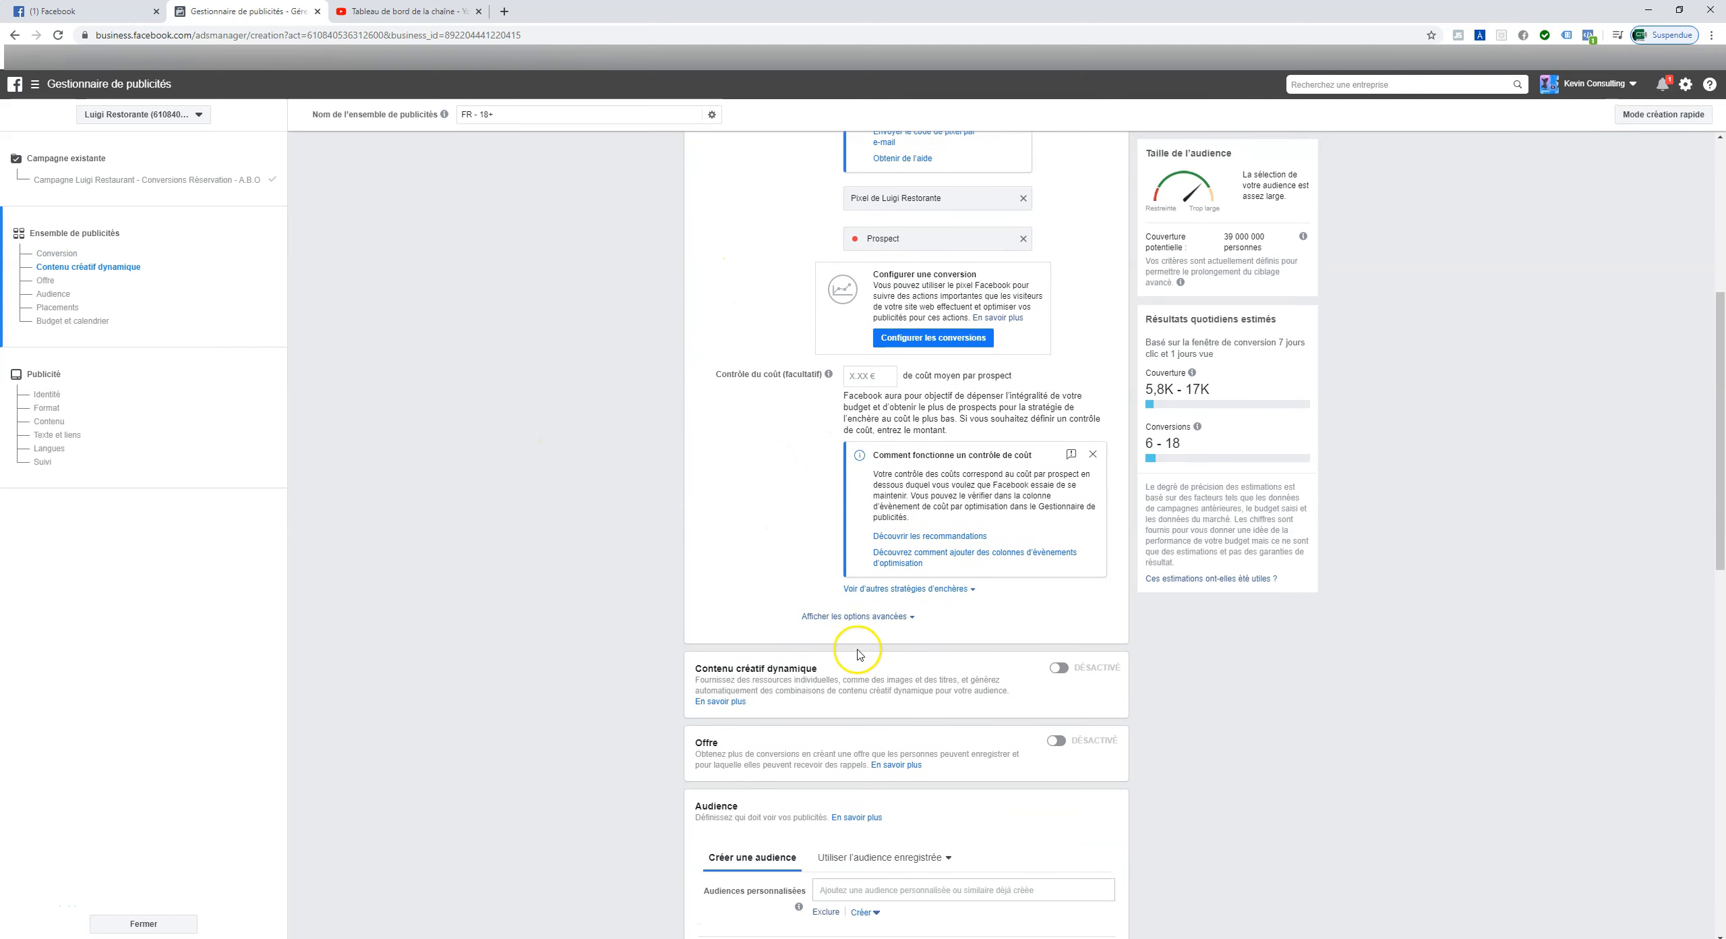
left_click(877, 616)
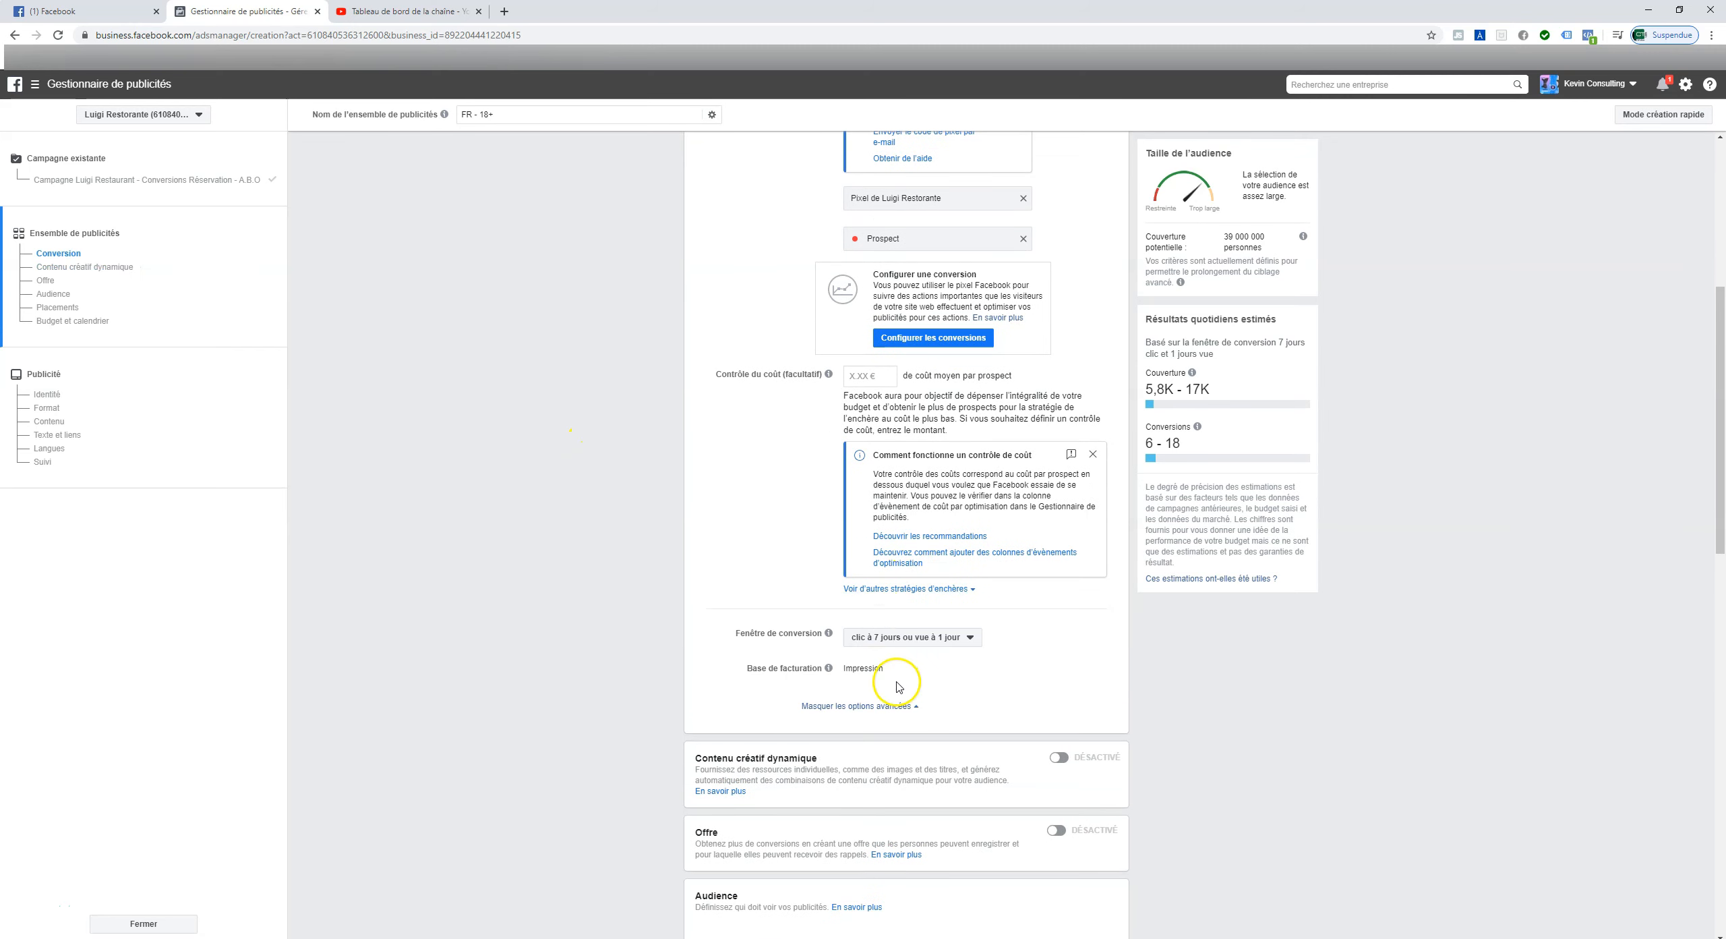
left_click(885, 639)
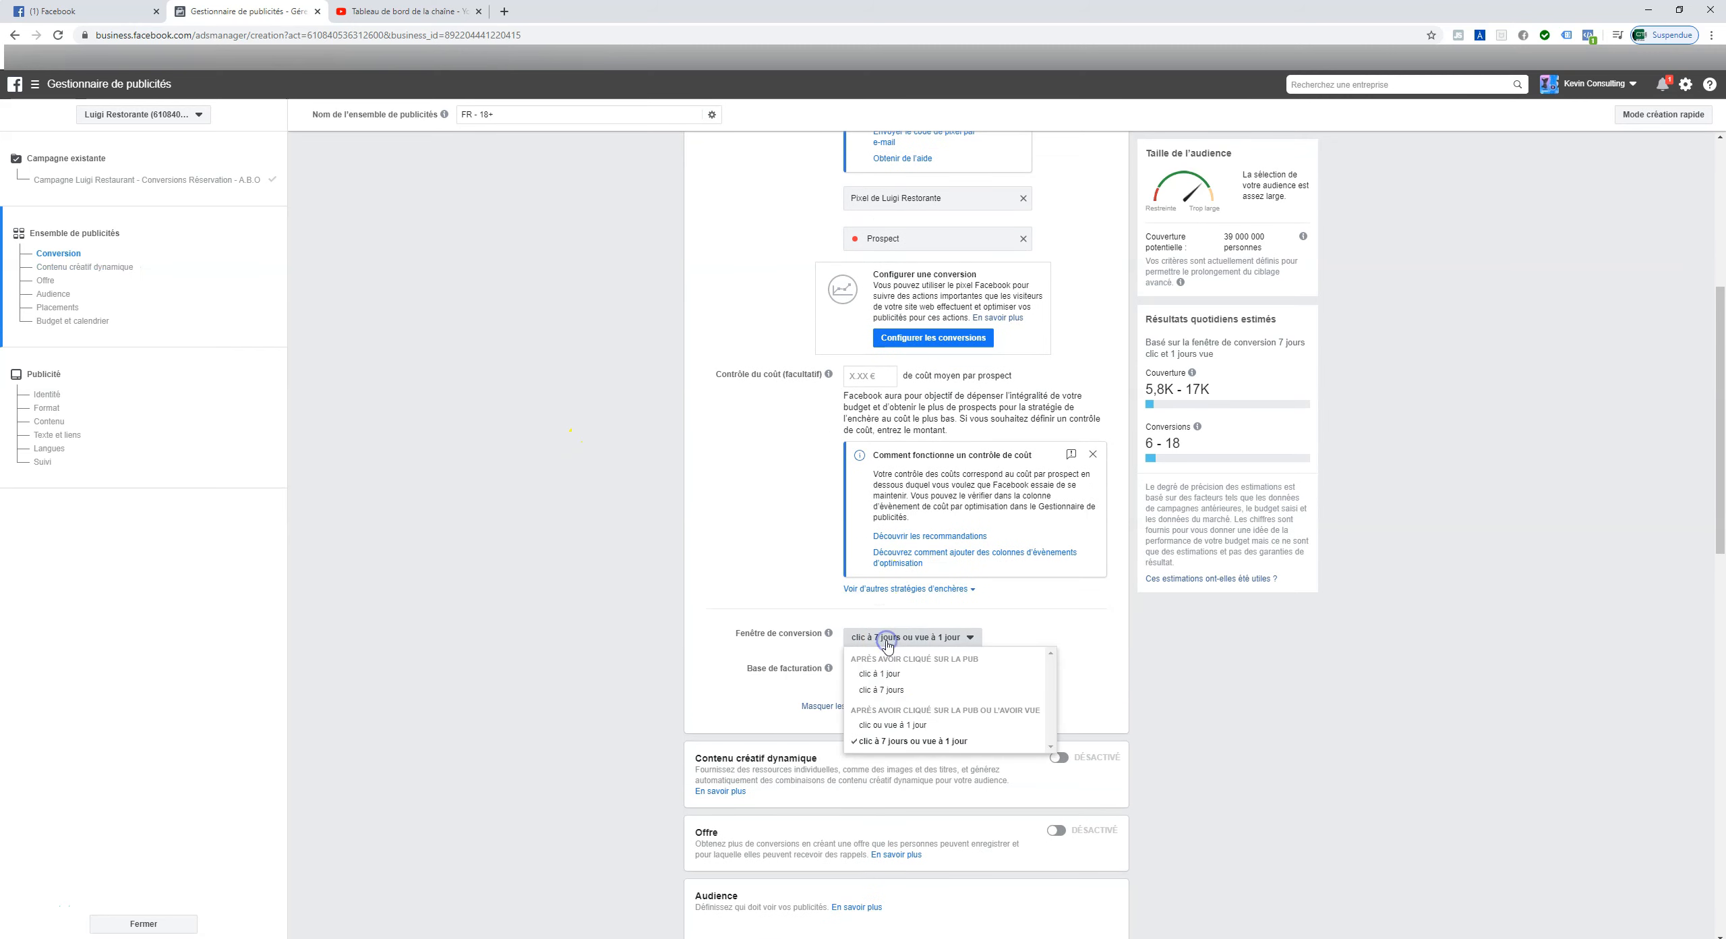
left_click(887, 676)
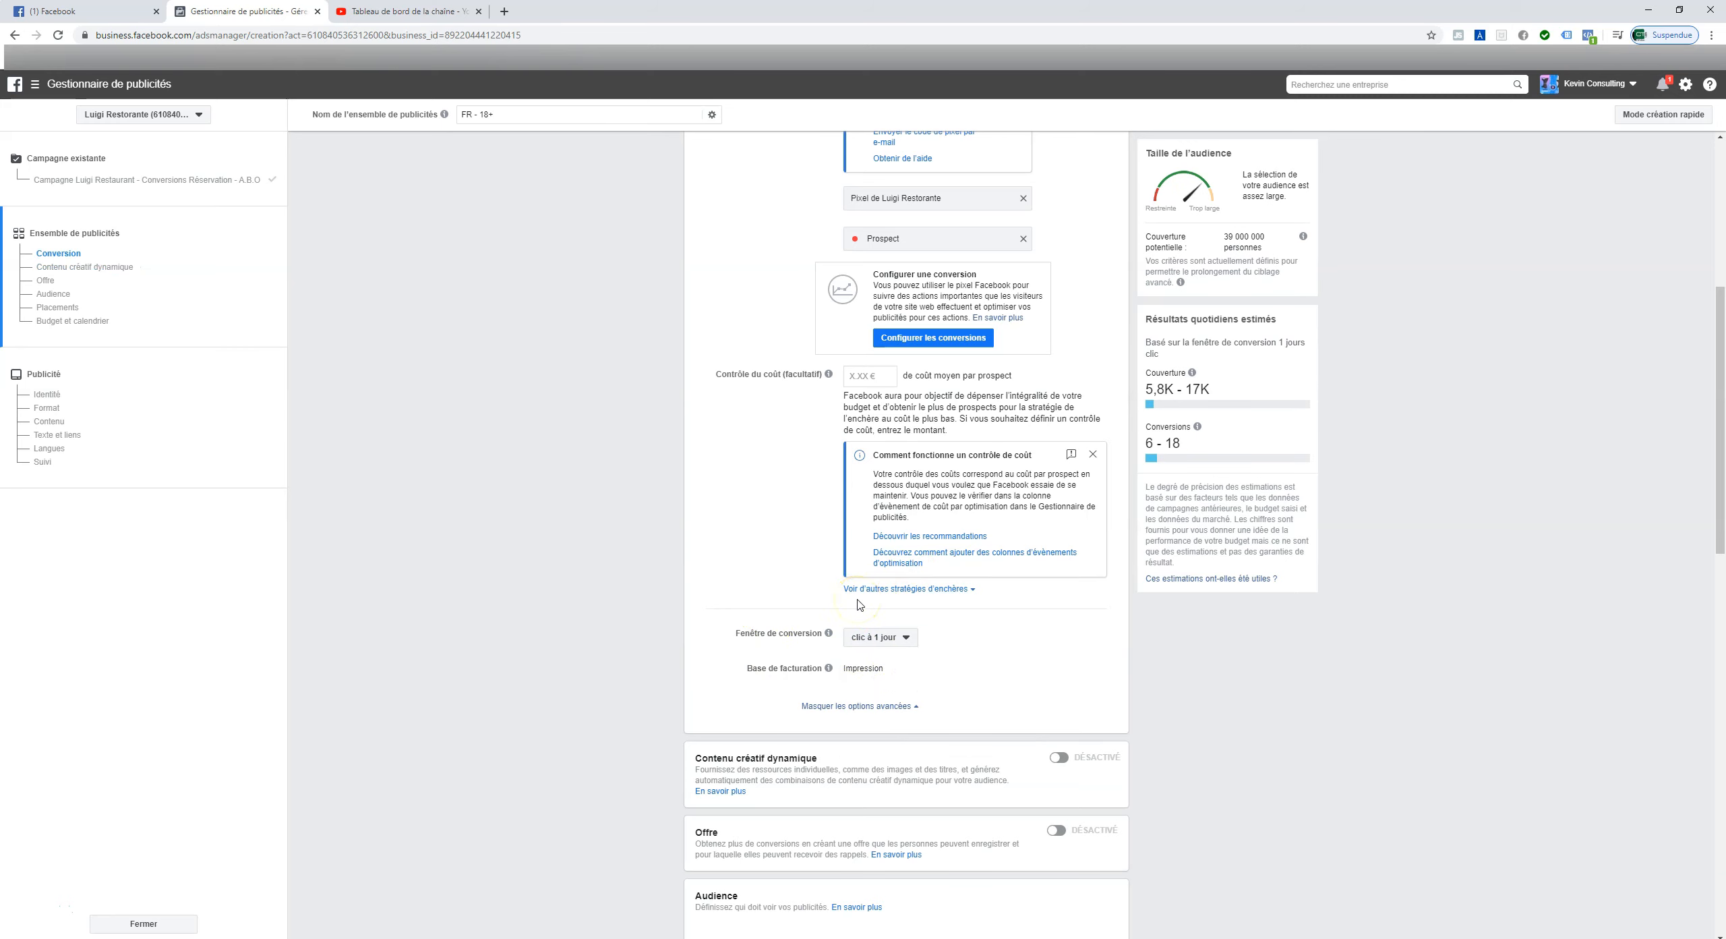
- Review the available conversion window options for the ad set and keep clic à 1 jour selected
left_click(899, 638)
scroll(667, 453, "up", 2)
scroll(666, 453, "down", 5)
scroll(639, 578, "down", 1)
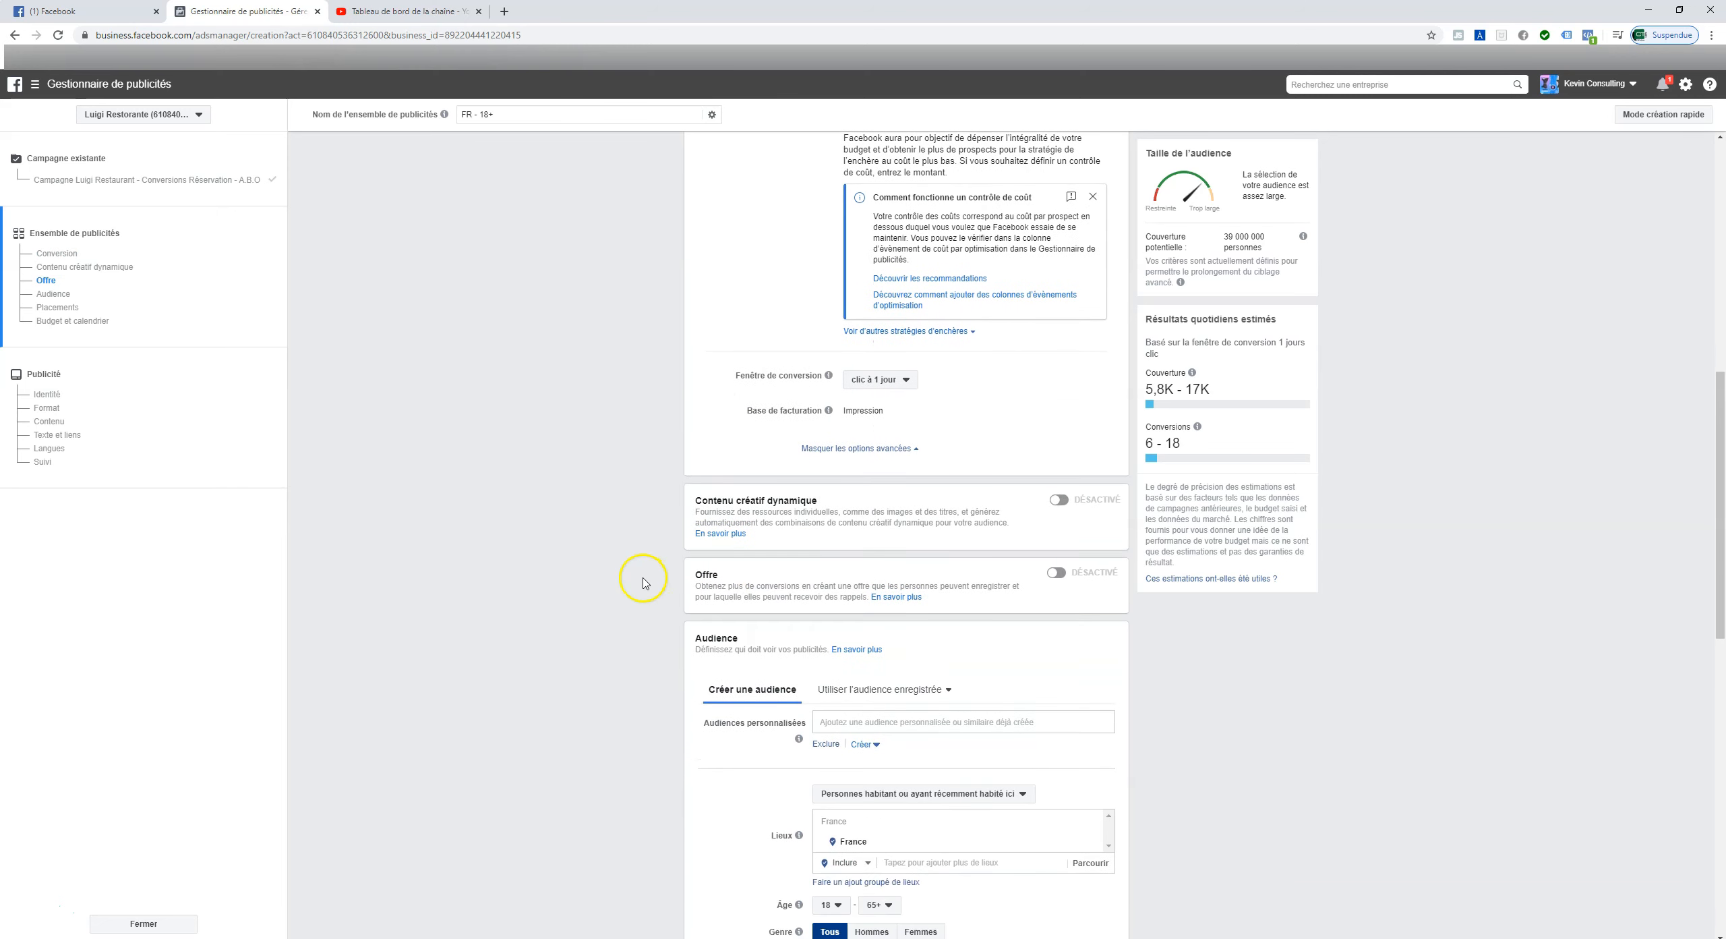
left_click(890, 369)
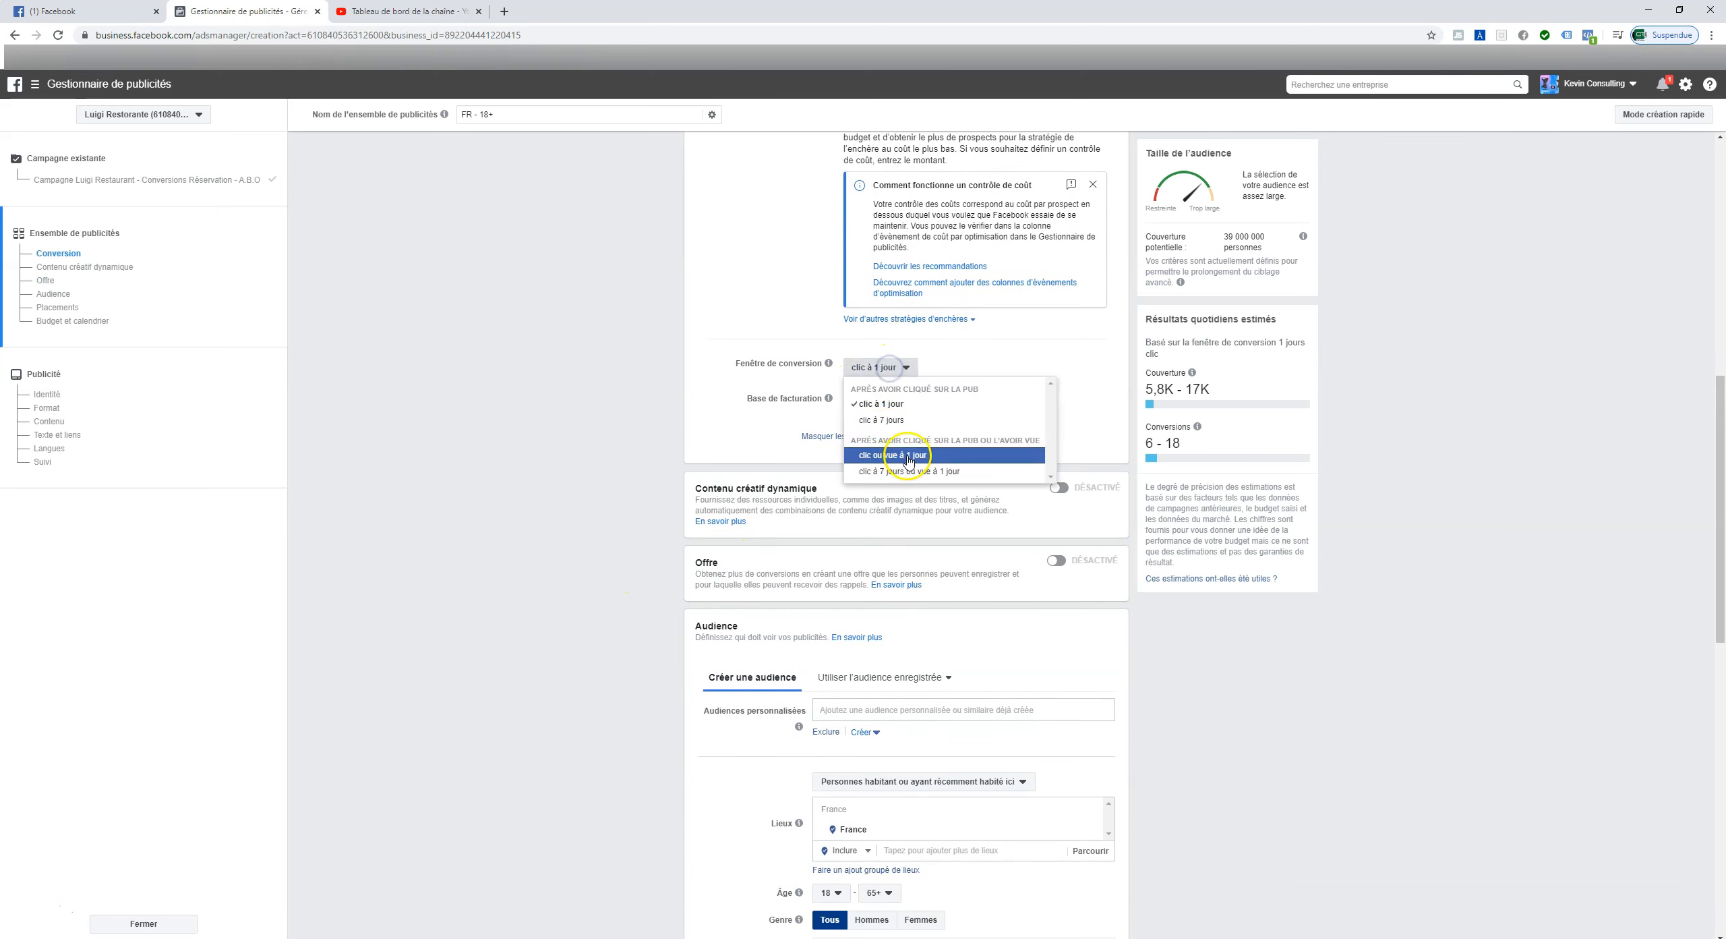
left_click(905, 407)
scroll(644, 408, "down", 1)
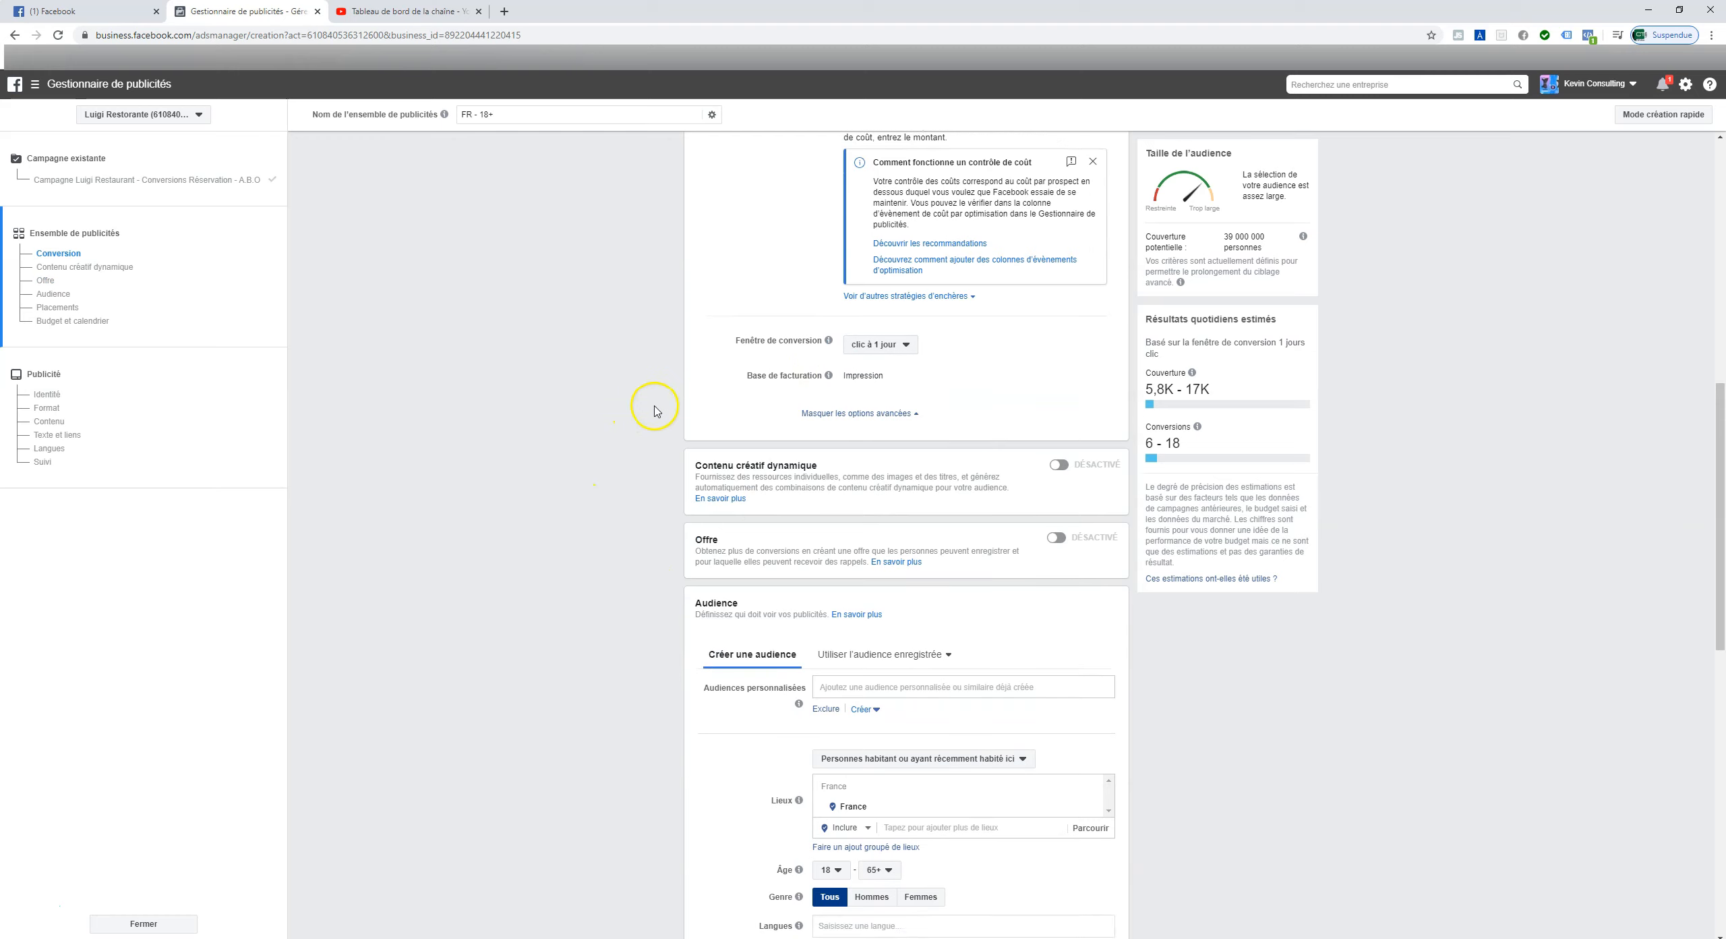
- Replace France with Marseille, Provence-Alpes-Côte d'Azur as the audience location and target Personnes habitant ici
scroll(586, 373, "down", 1)
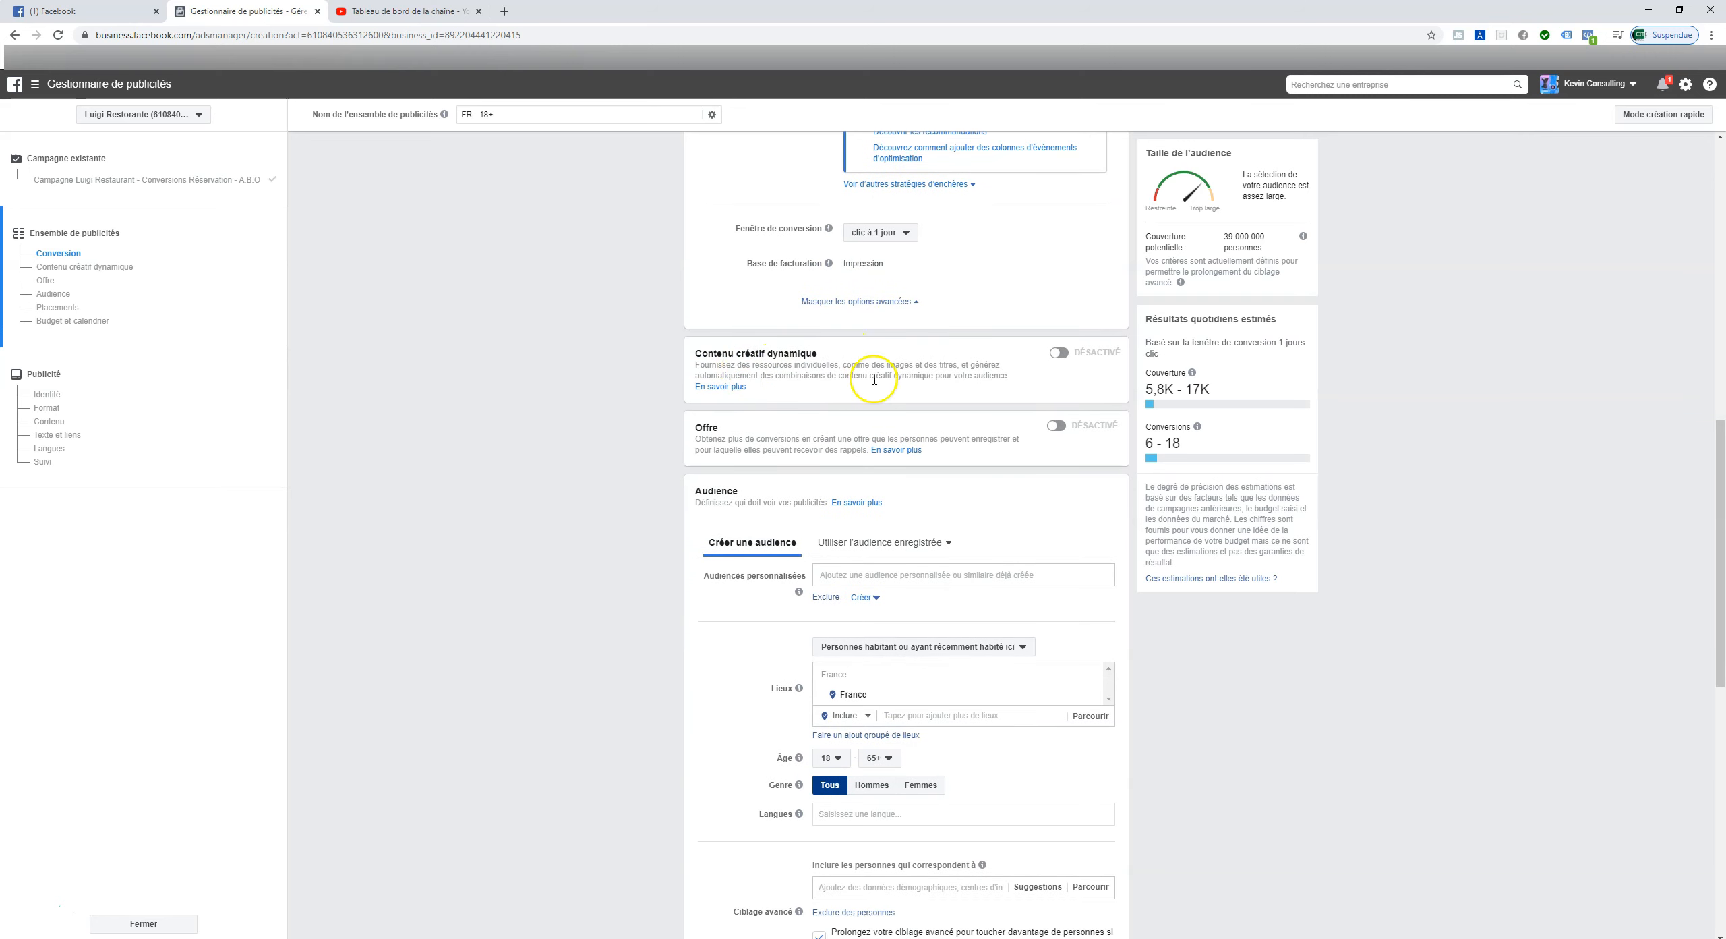
scroll(782, 435, "down", 3)
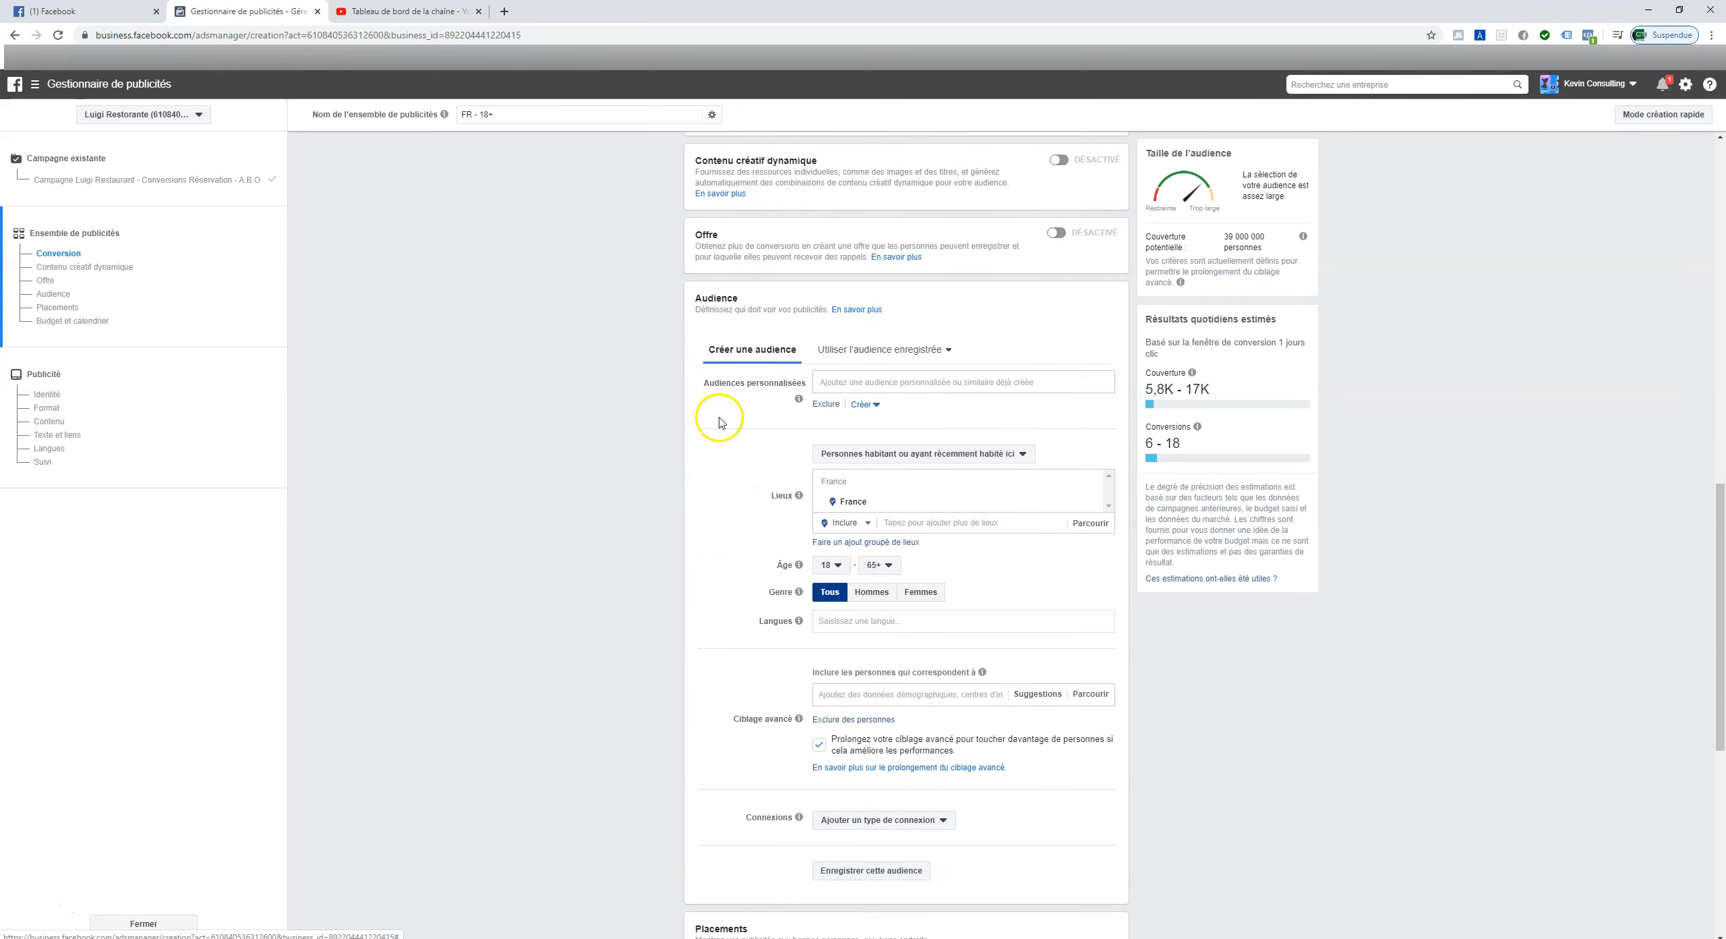
left_click(901, 445)
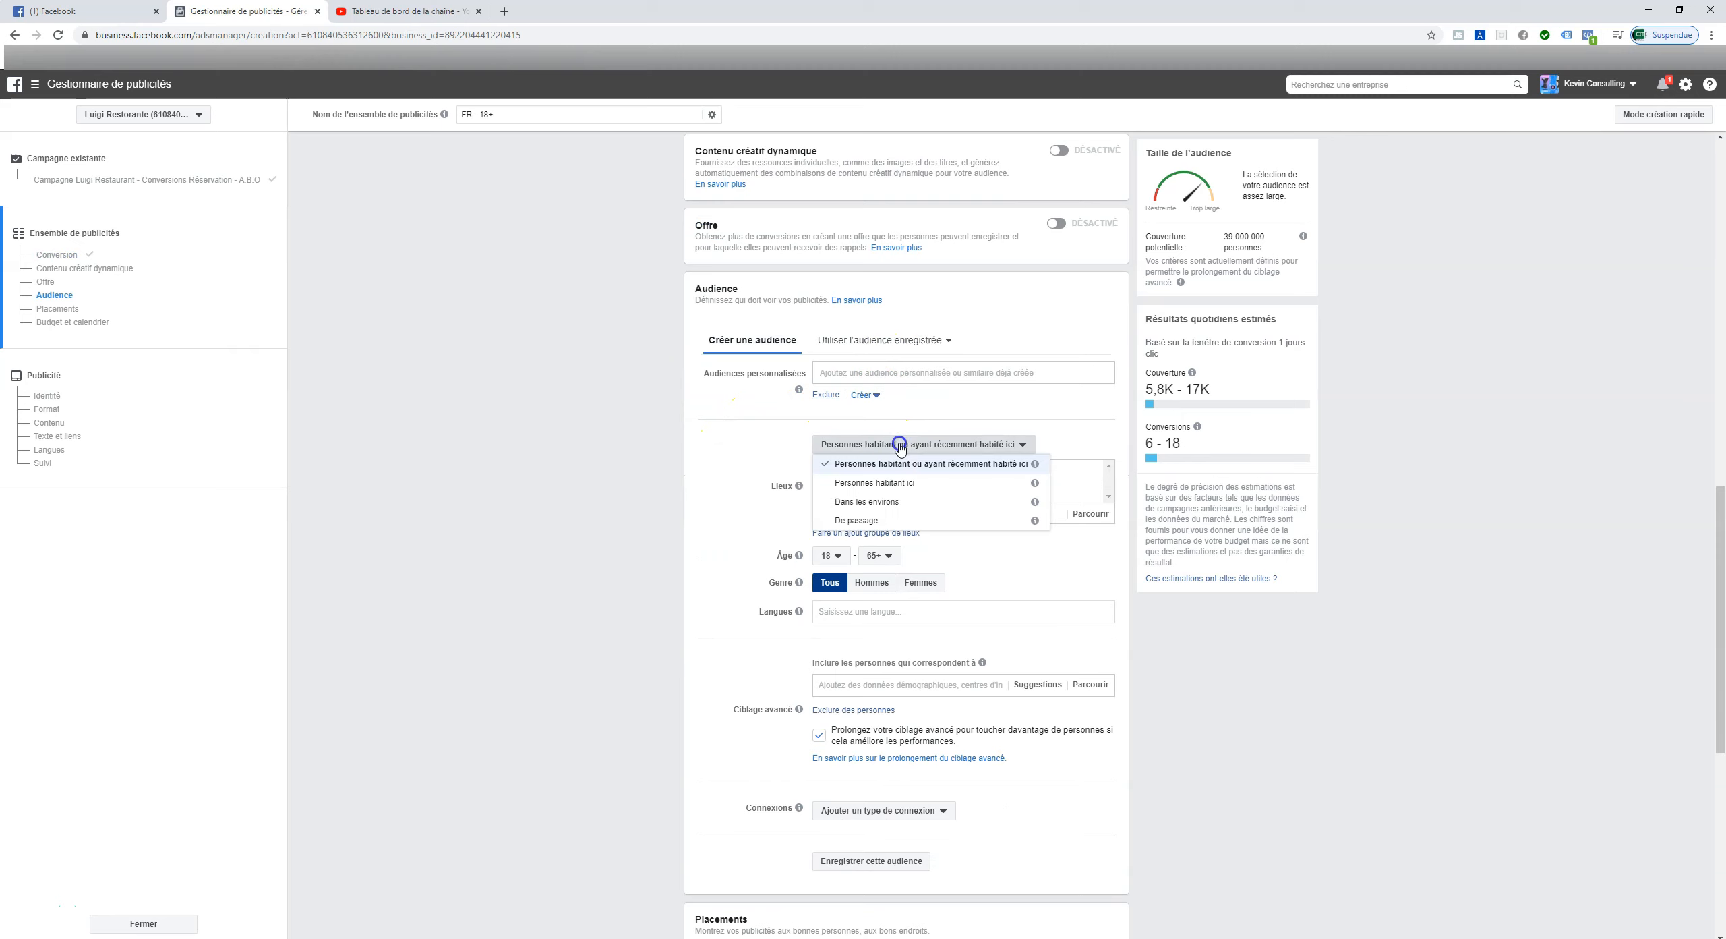
left_click(901, 483)
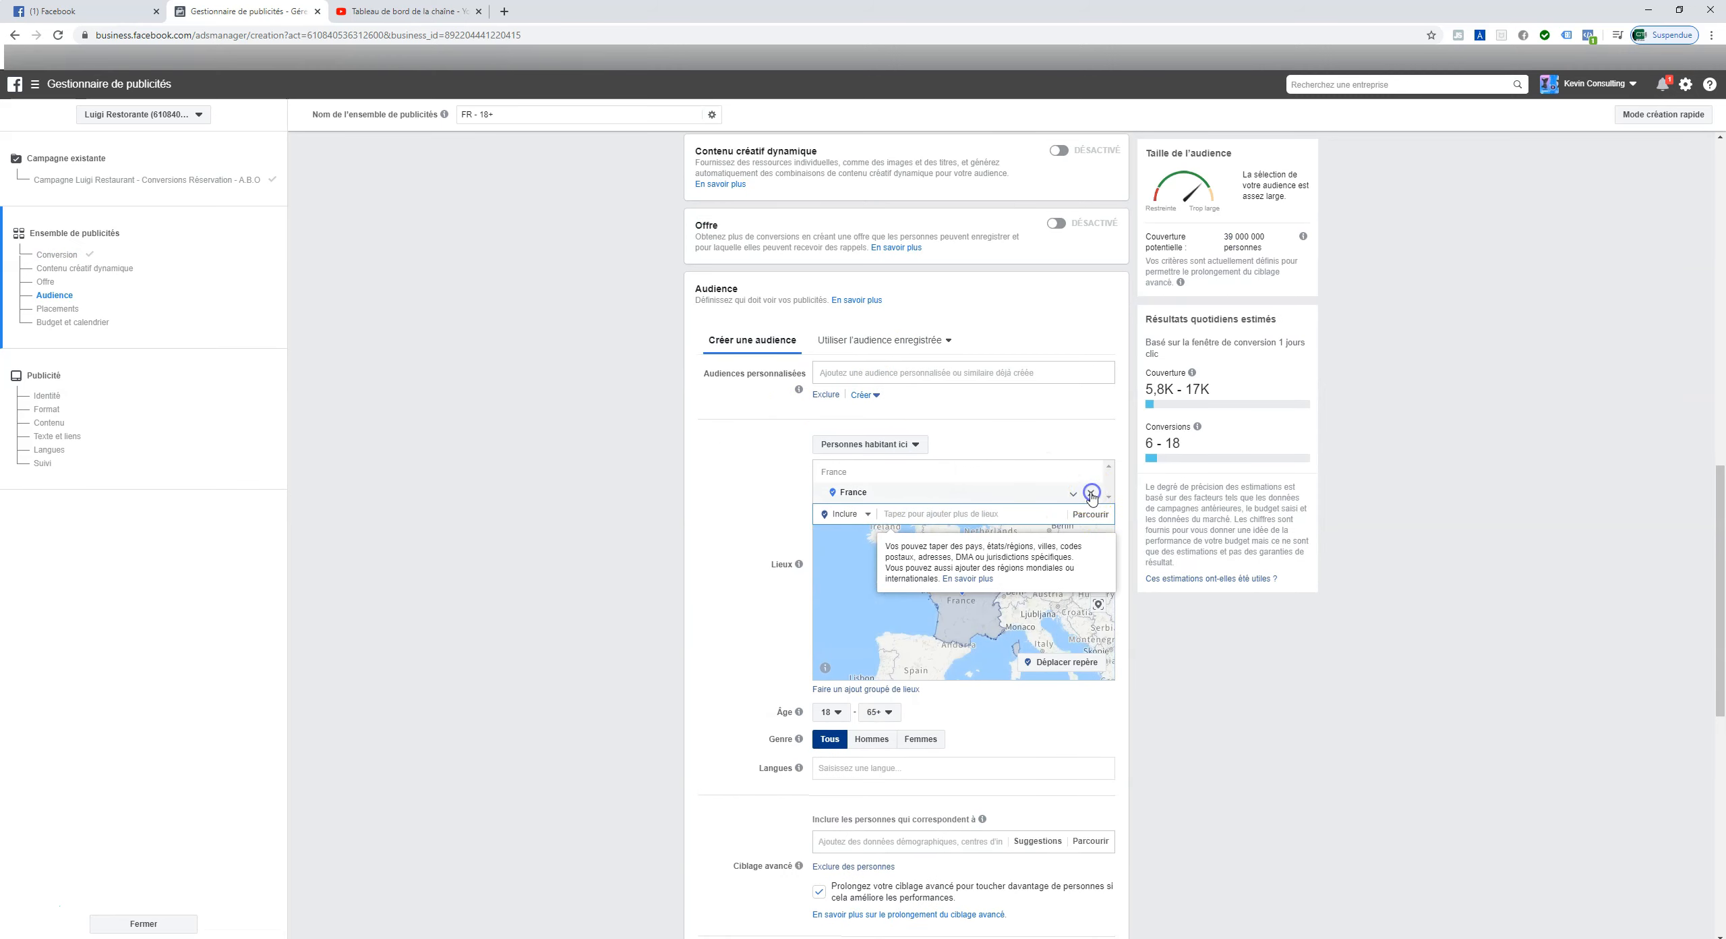
left_click(1092, 496)
left_click(940, 513)
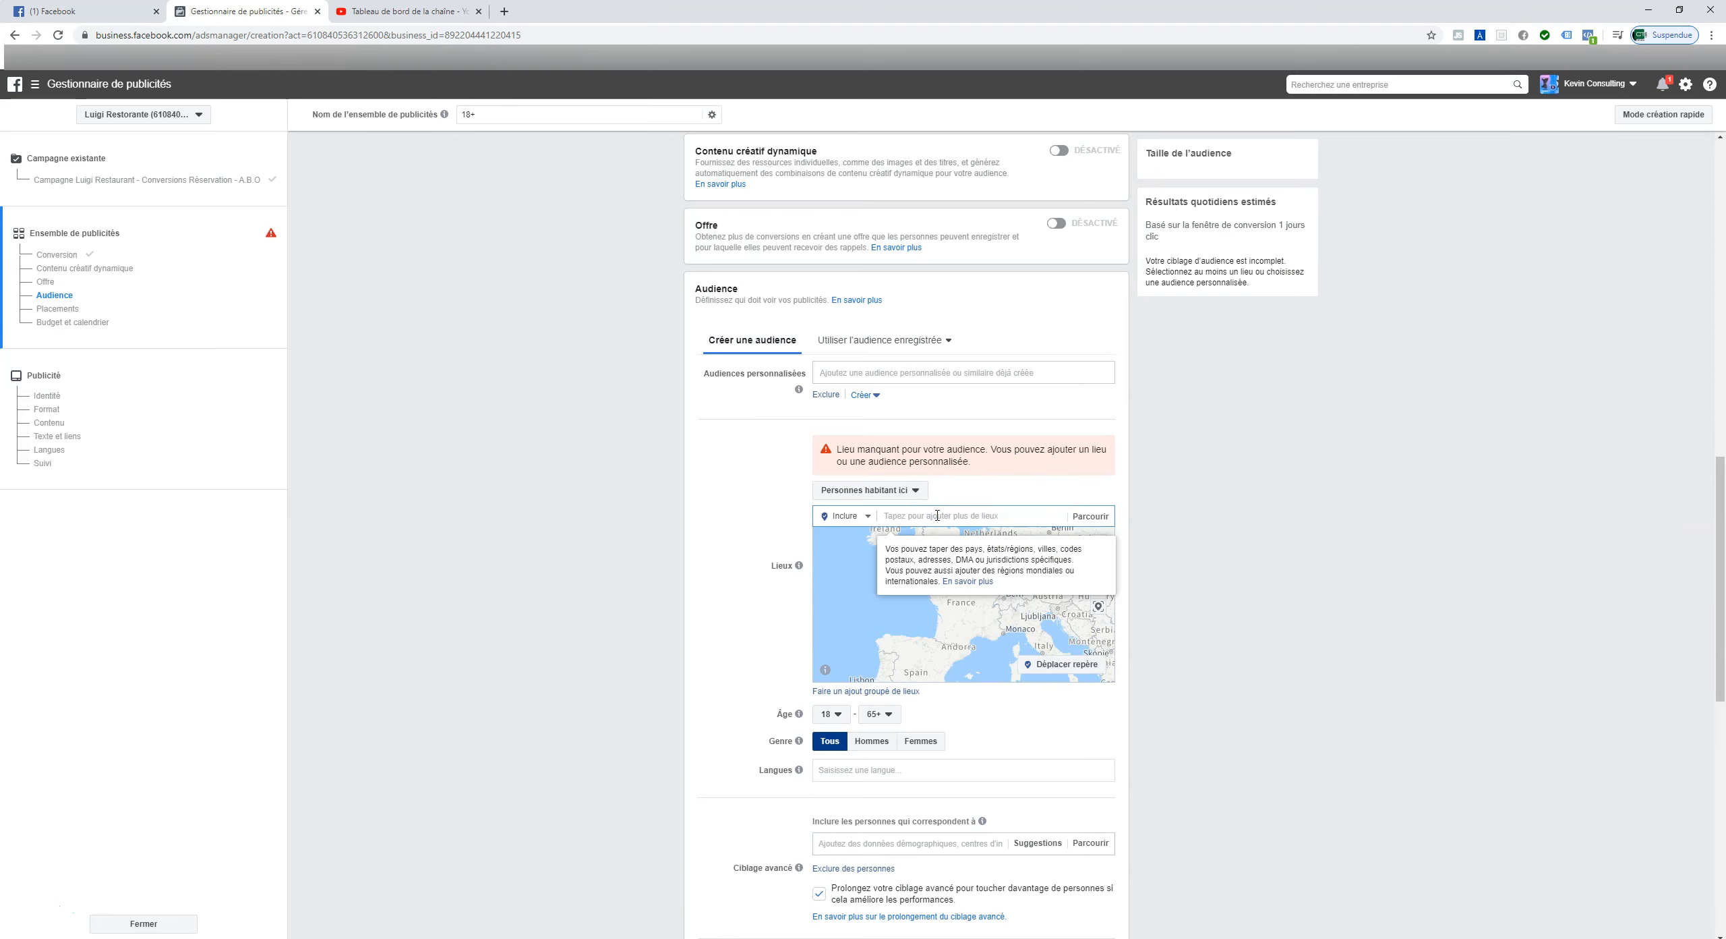
type("MARSEI")
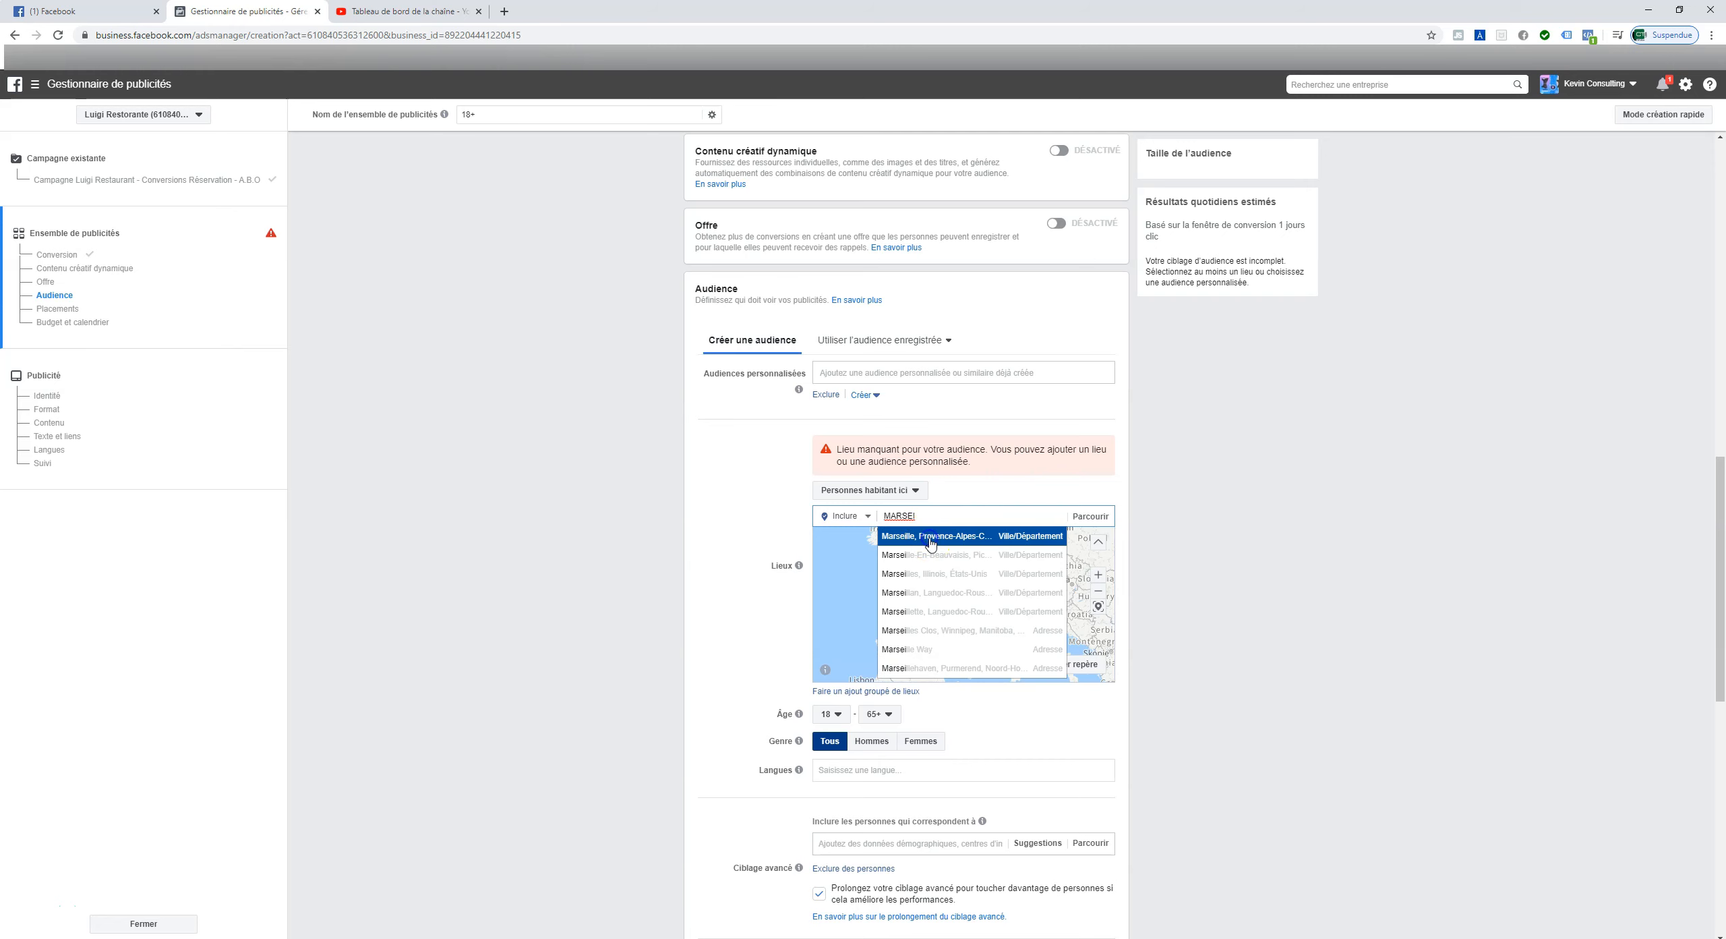
left_click(931, 537)
- Add Français (tout) as the audience language
scroll(680, 432, "down", 2)
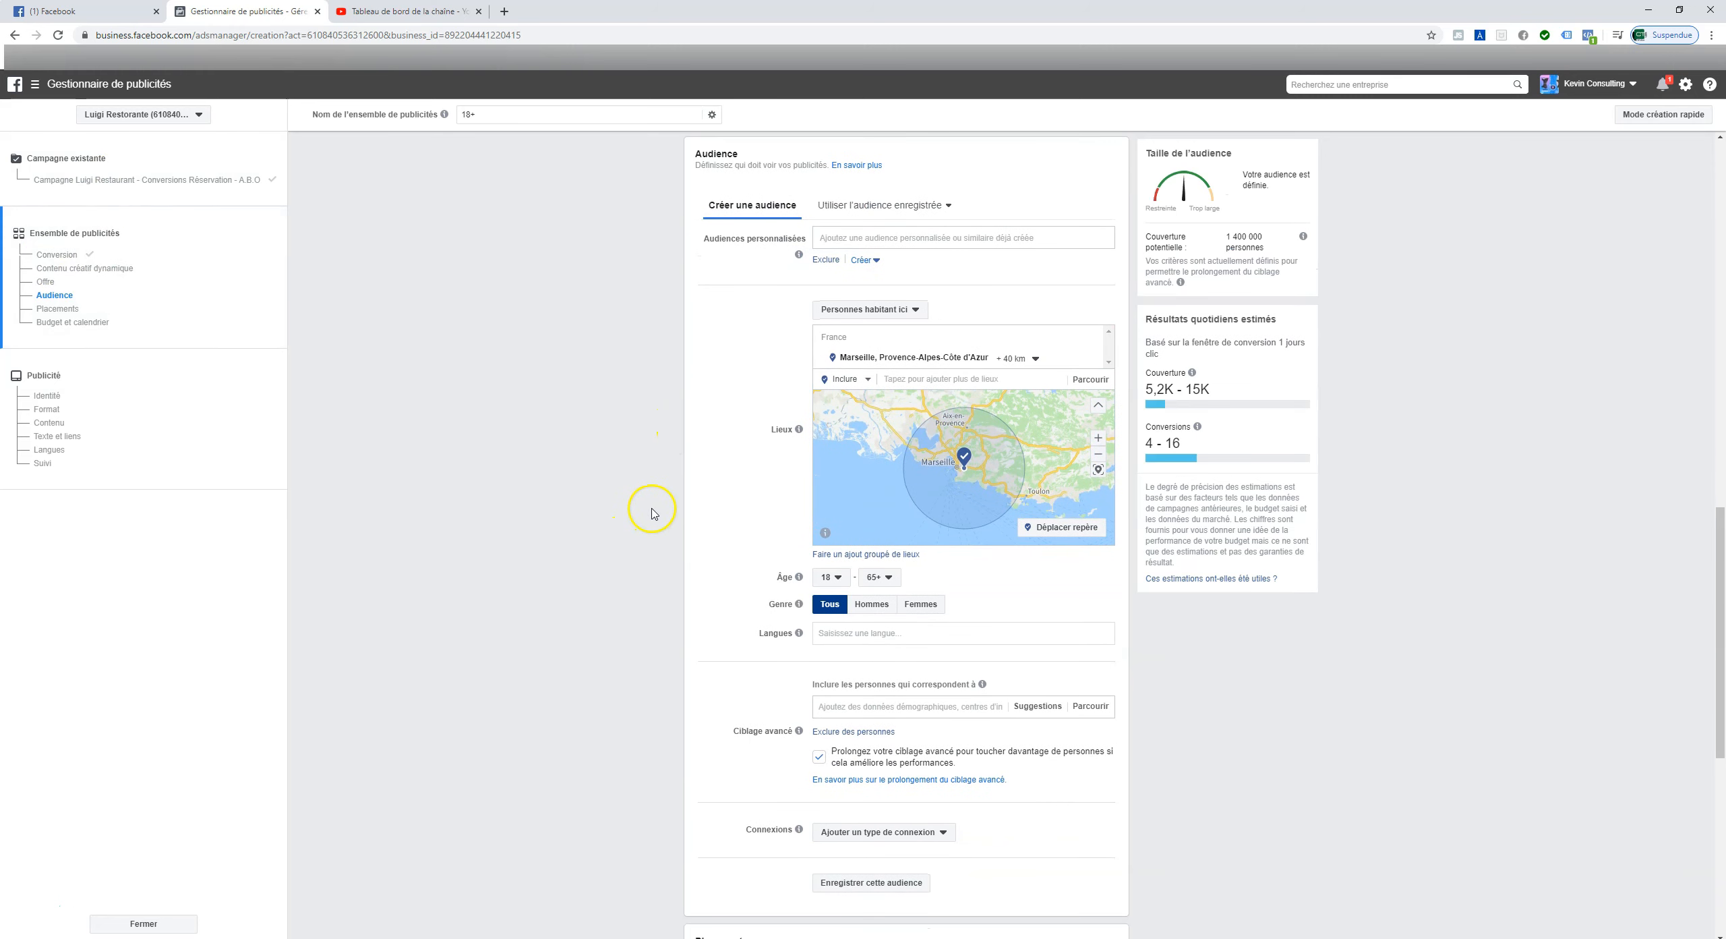
scroll(829, 552, "down", 1)
left_click(842, 565)
type("fr")
left_click(860, 624)
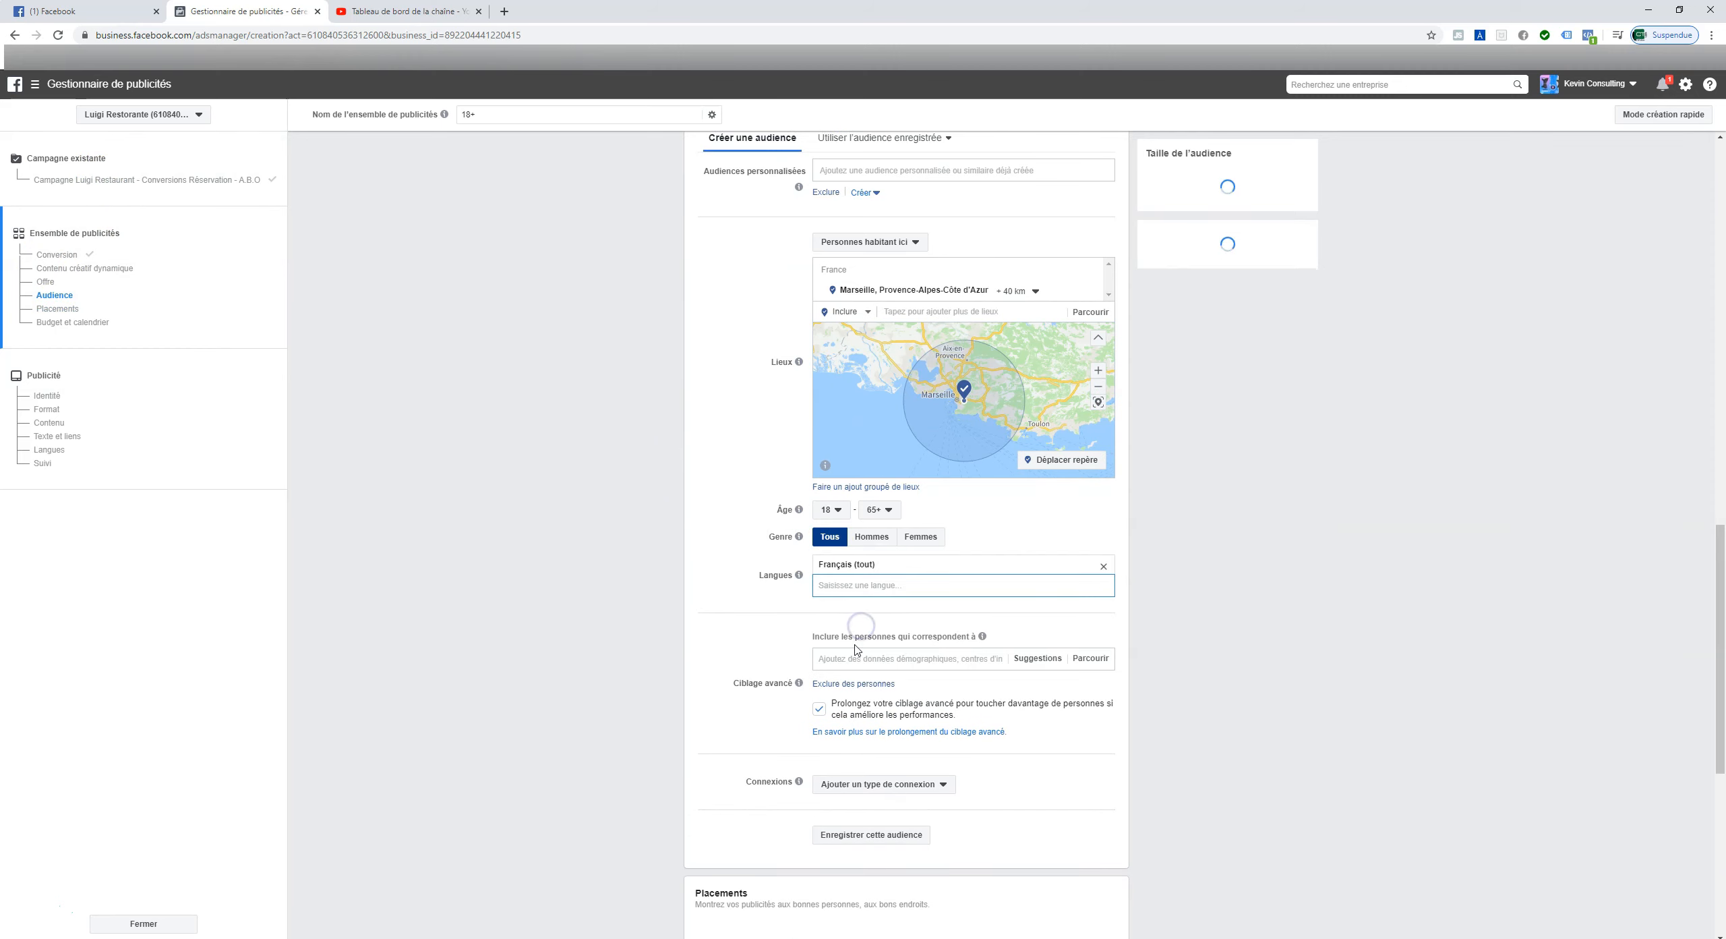
- Add the interests Nourriture, Alimentation and Cuisine to the audience's detailed targeting
left_click(856, 655)
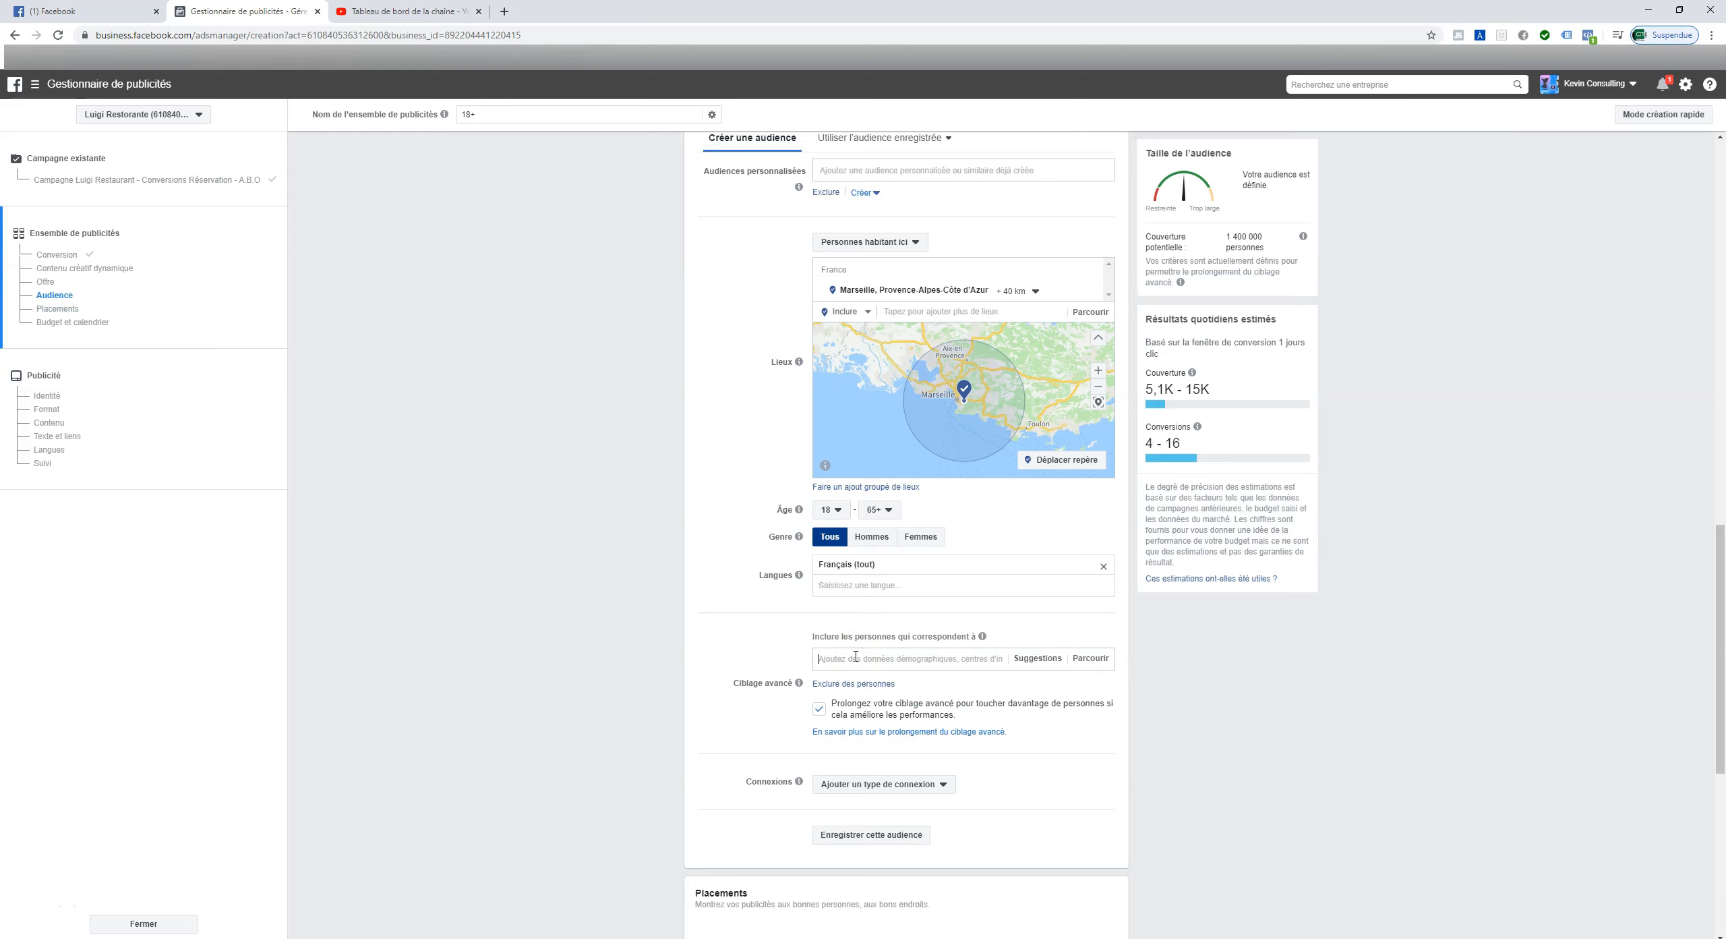
type("NOUR")
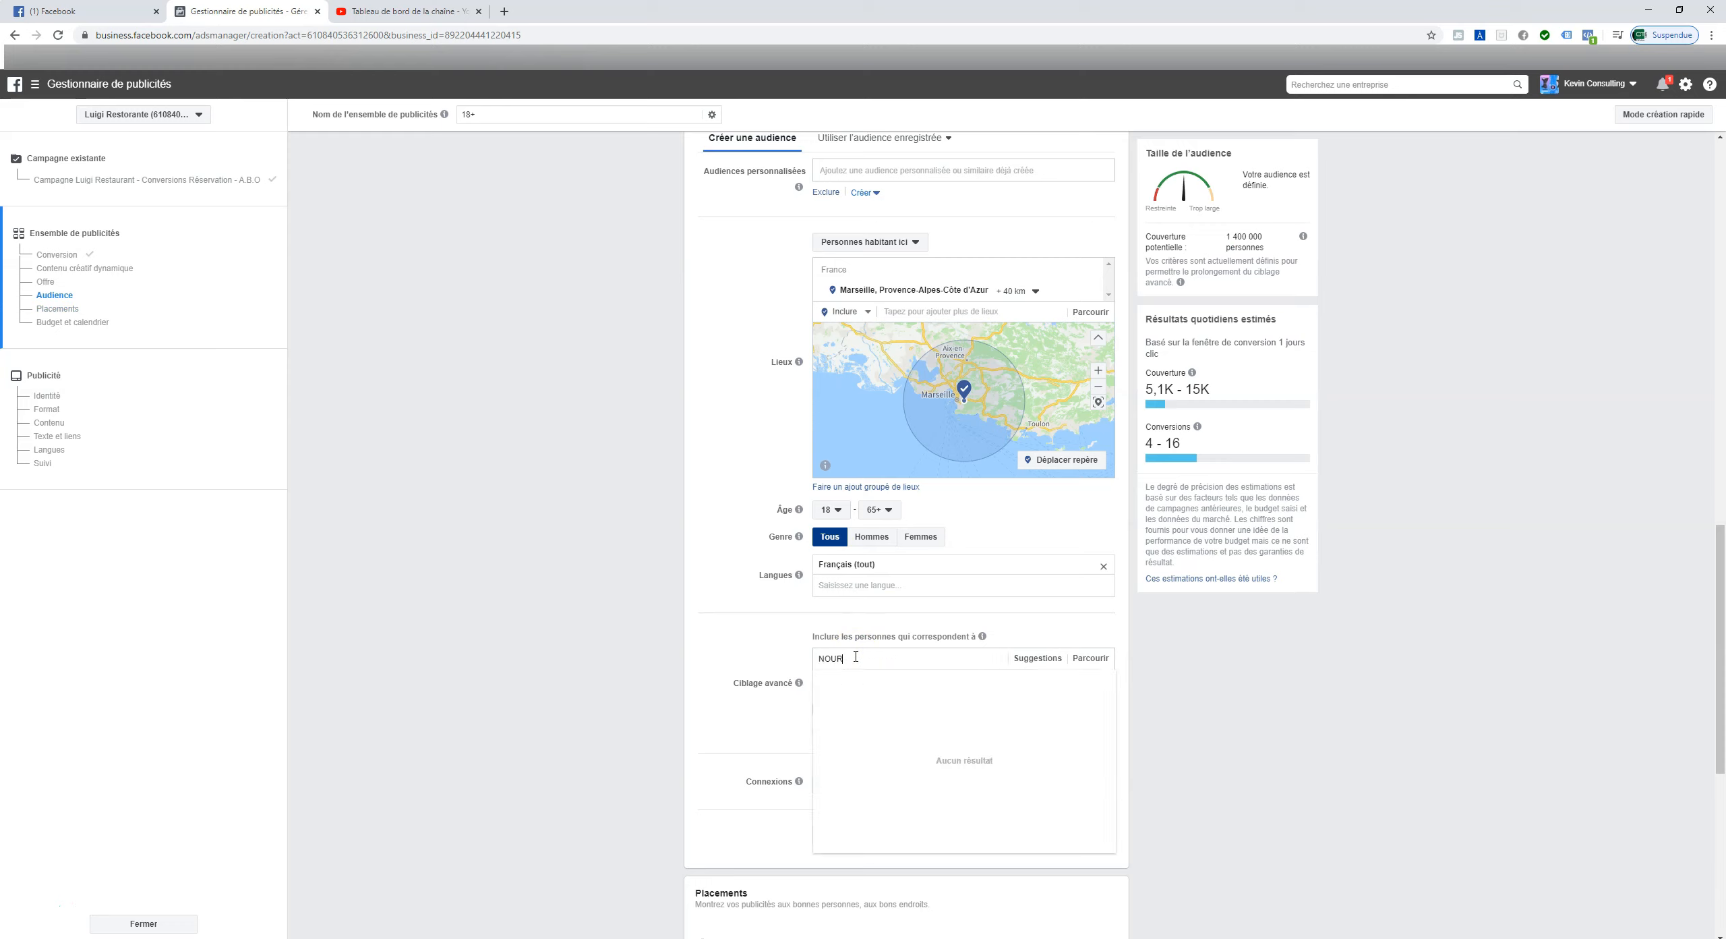
left_click(848, 723)
left_click(1037, 707)
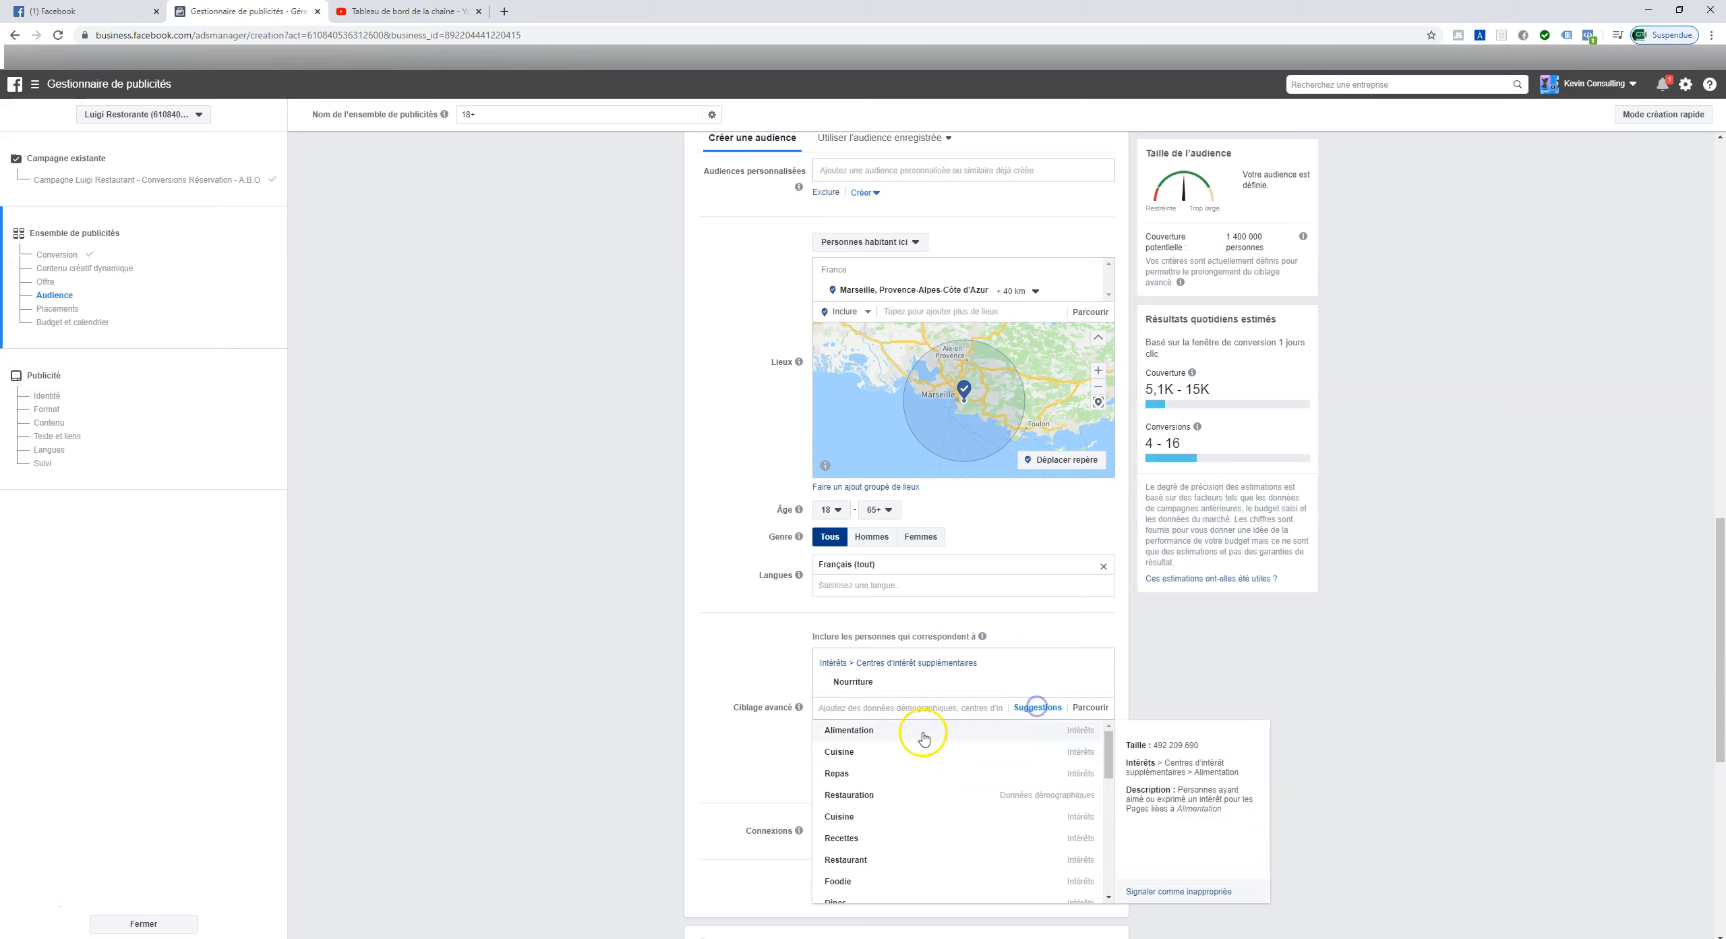
left_click(876, 731)
mouse_move(1103, 707)
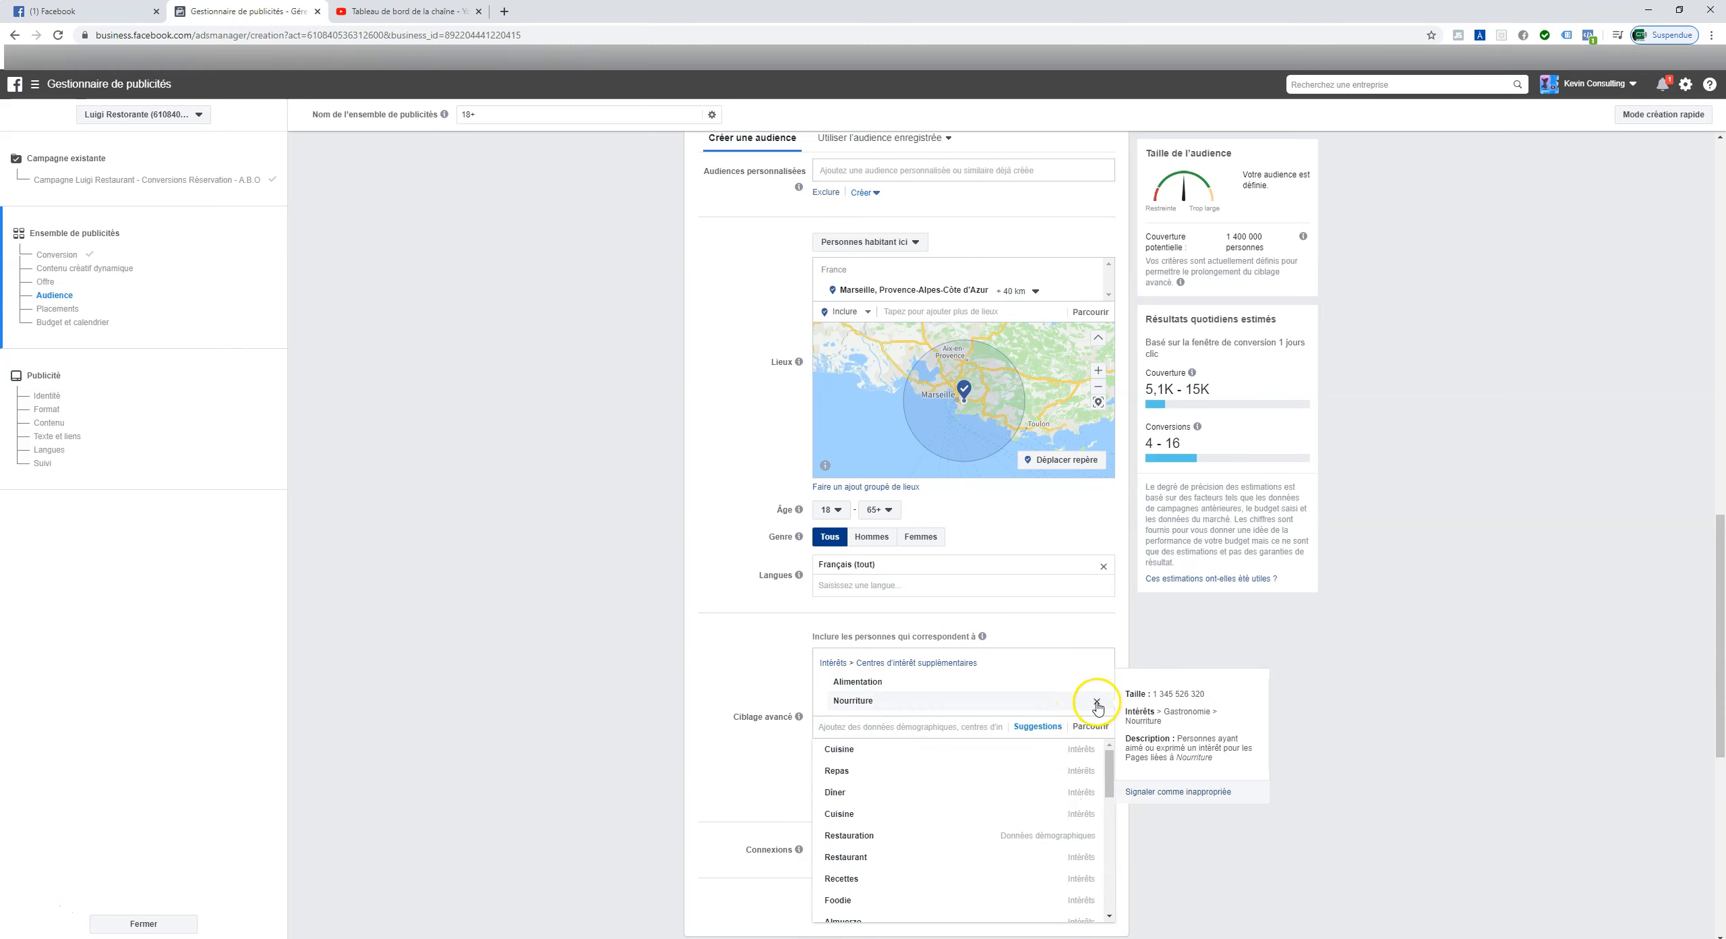
left_click(890, 813)
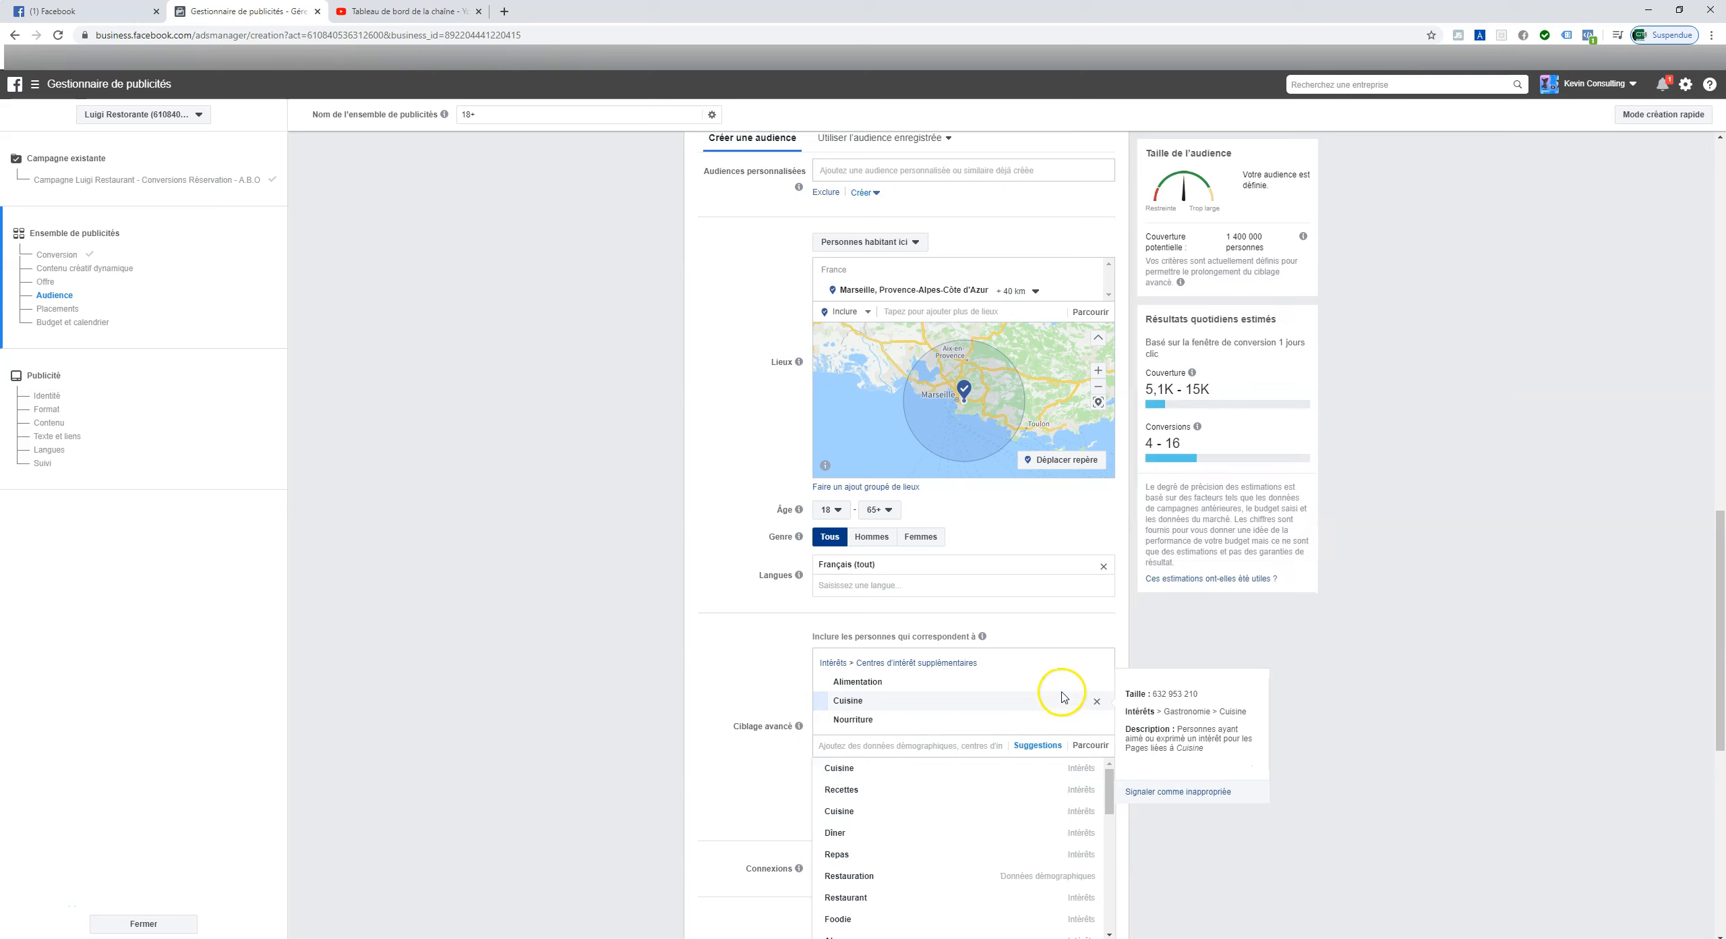
- Remove Alimentation and Nourriture from the interests, leaving only Cuisine, and turn off detailed targeting expansion
left_click(1097, 683)
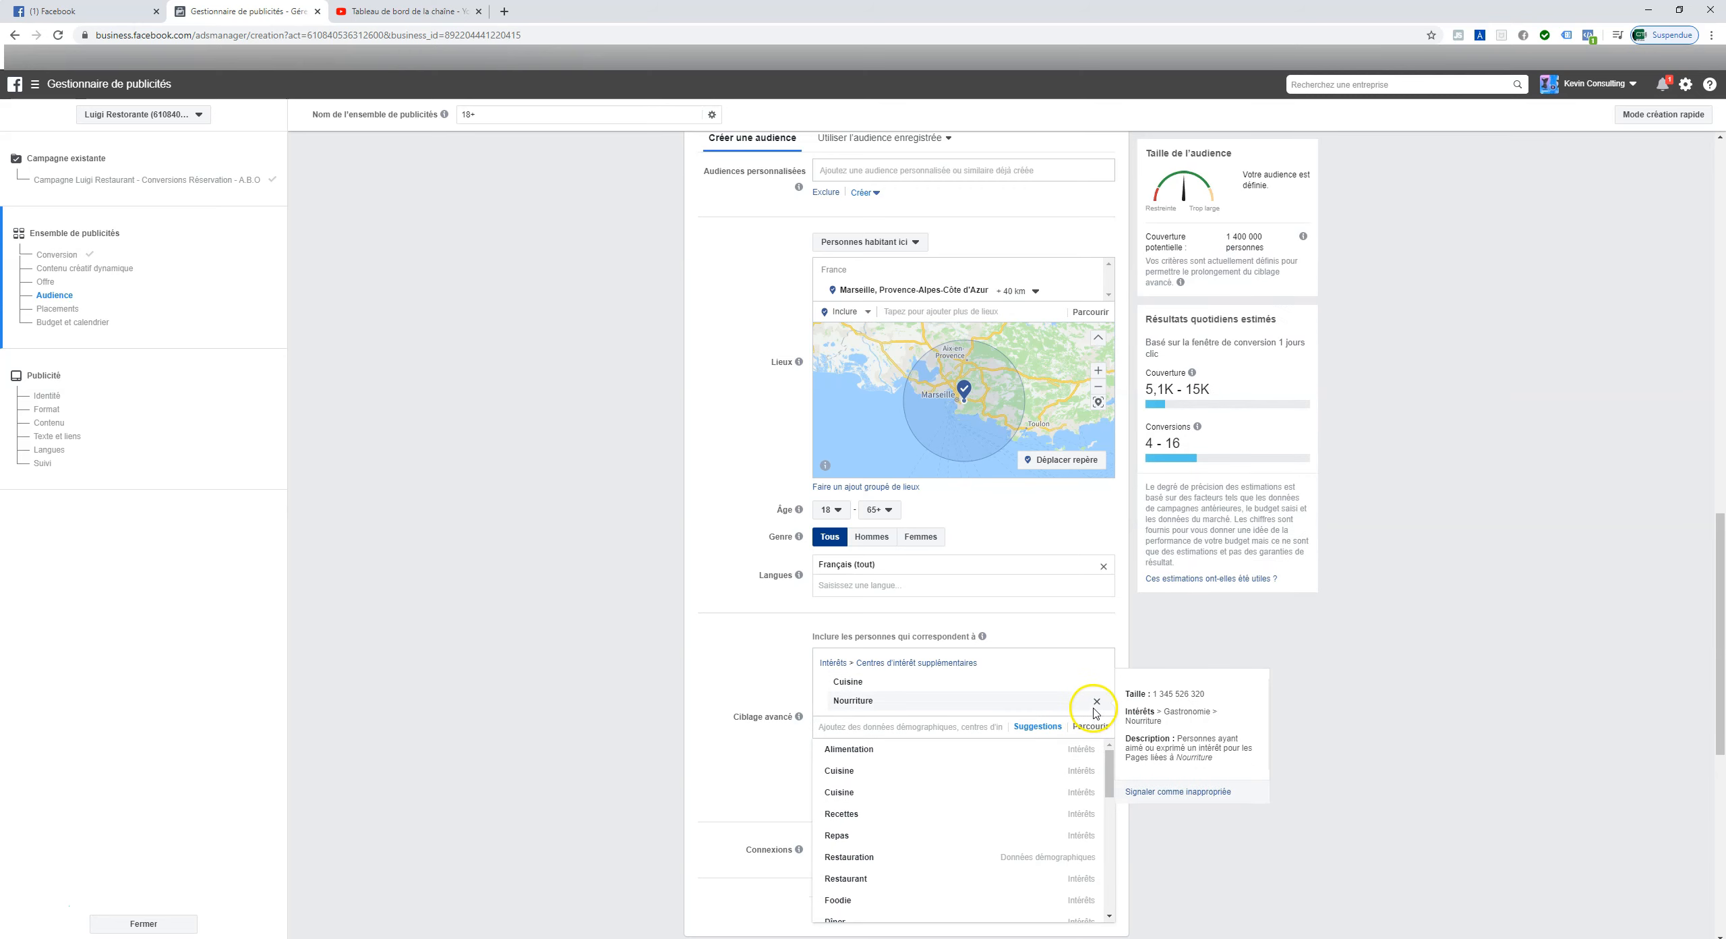
left_click(1096, 704)
left_click(516, 644)
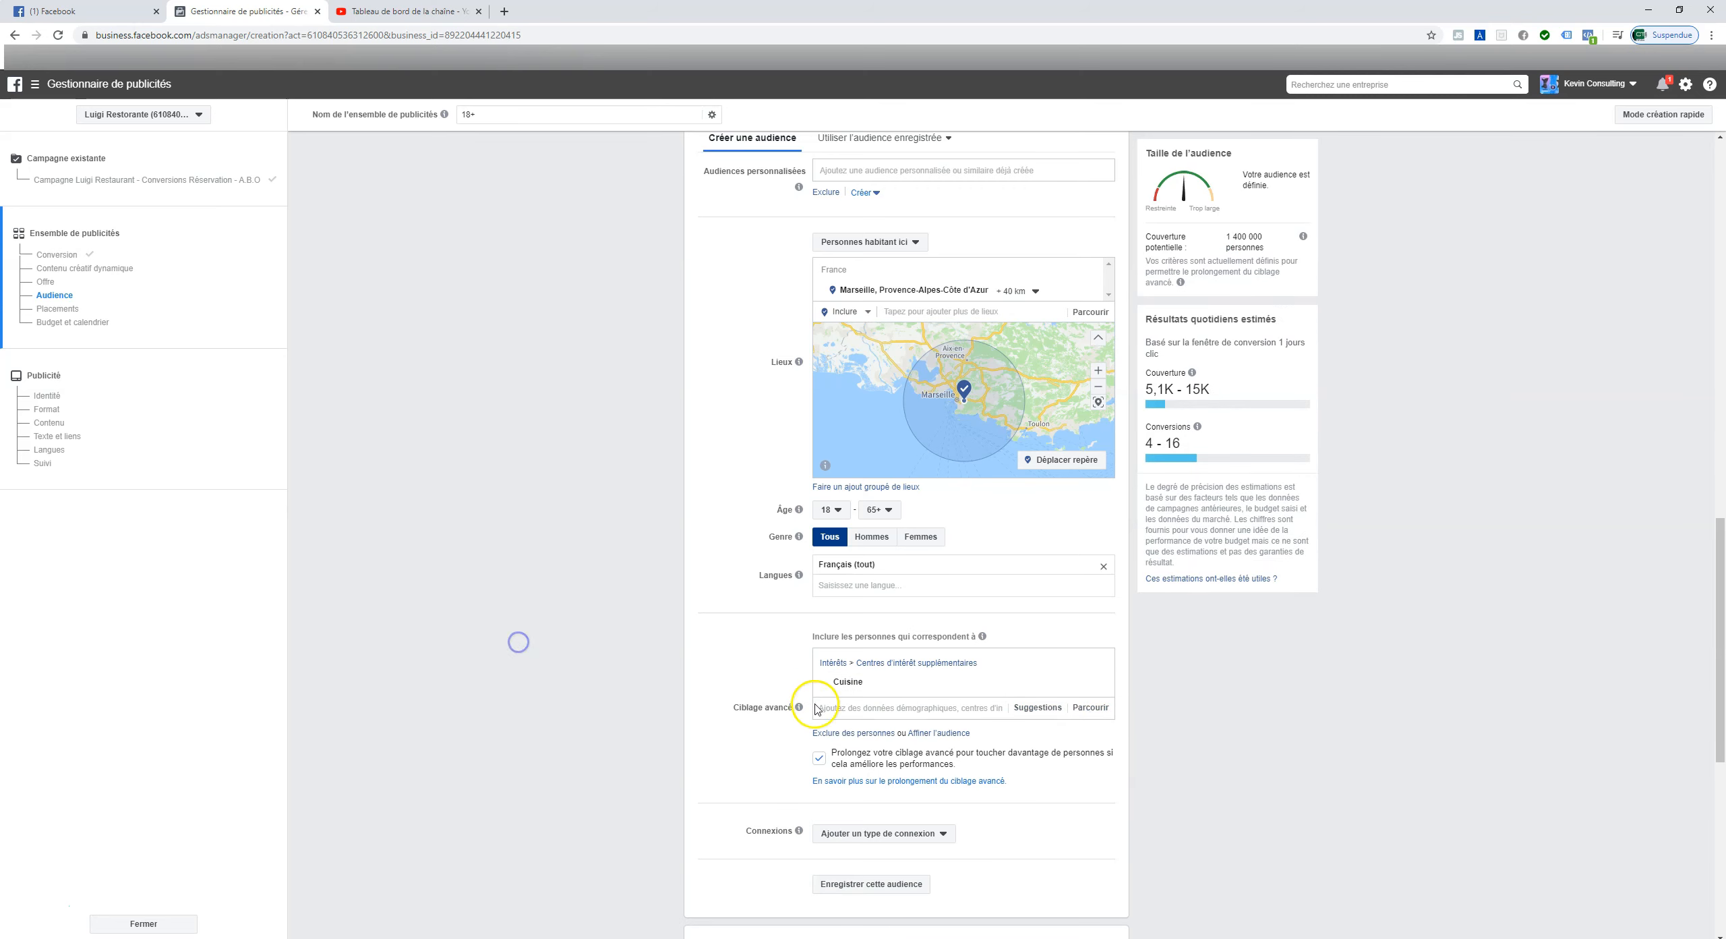
left_click(820, 759)
scroll(571, 597, "down", 1)
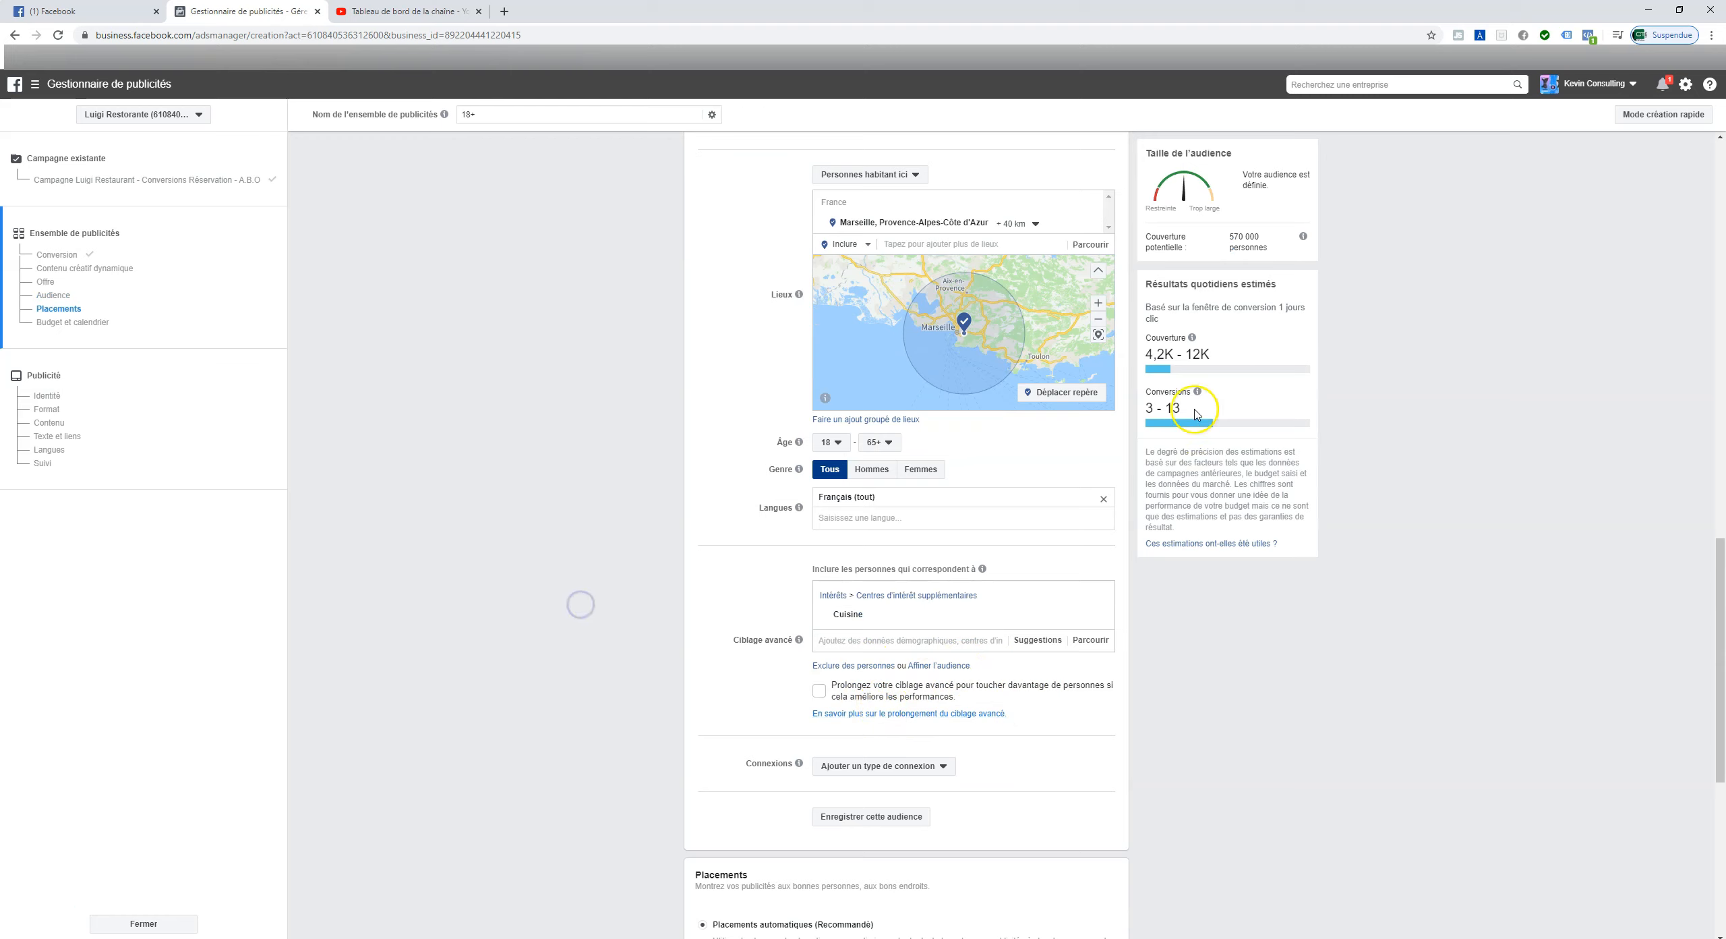
mouse_move(799, 639)
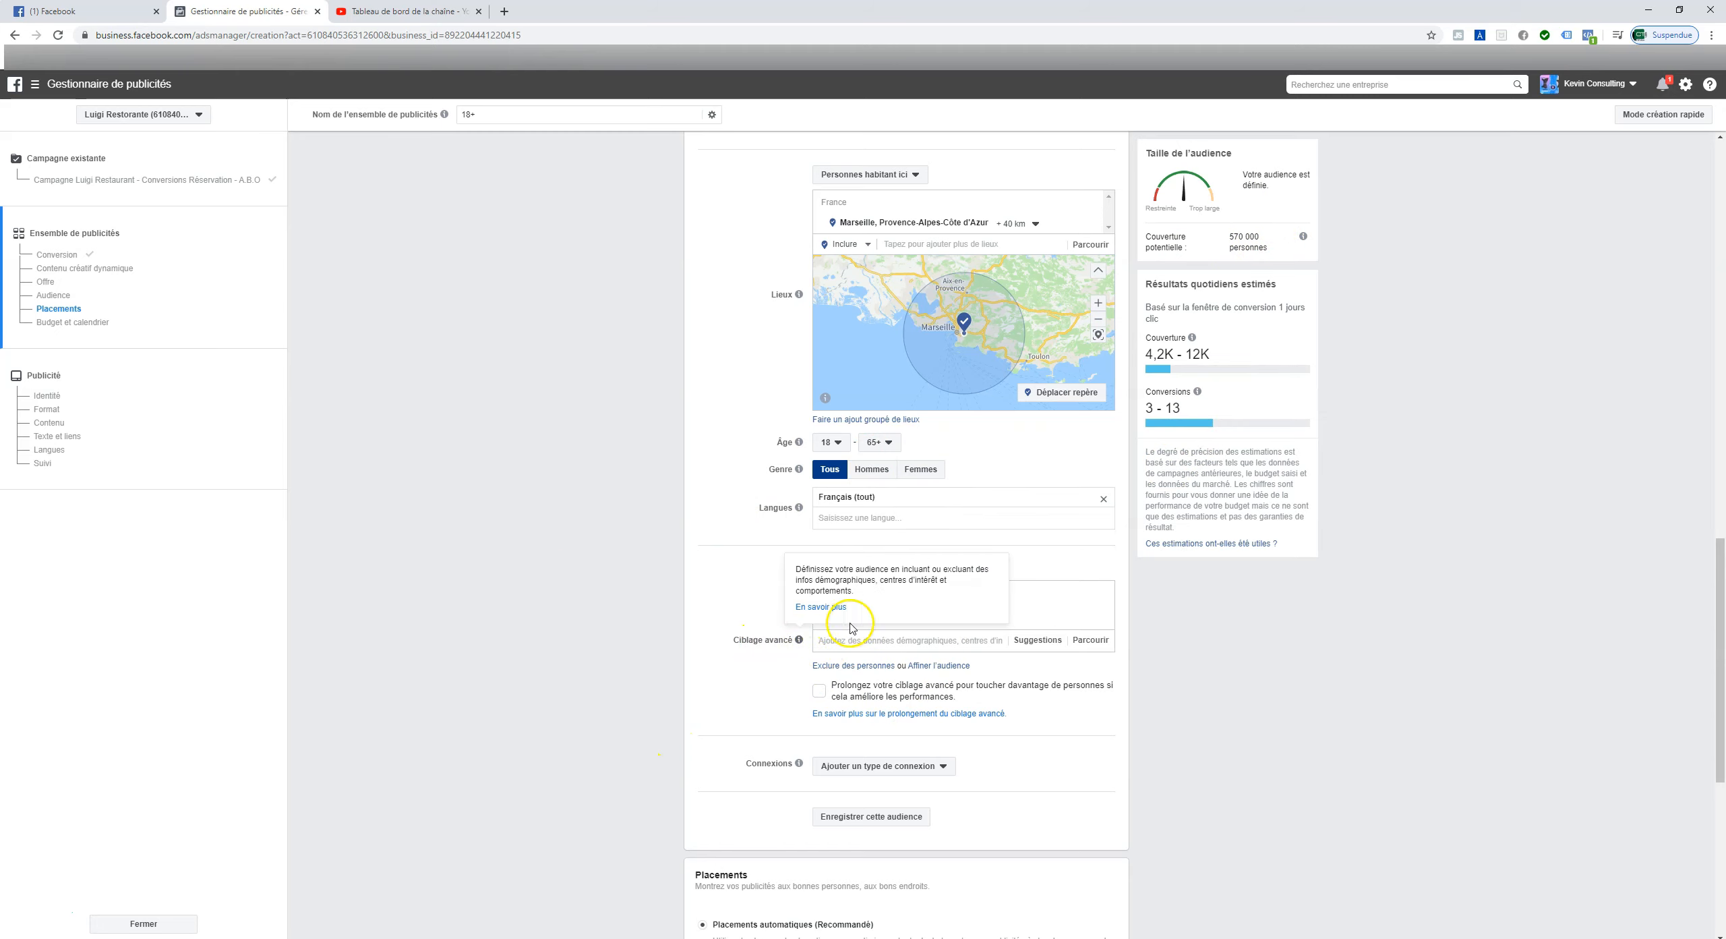
- Name the ad set CUISINE - 570 K - 18 - 65 +
scroll(590, 550, "up", 1)
scroll(590, 548, "up", 15)
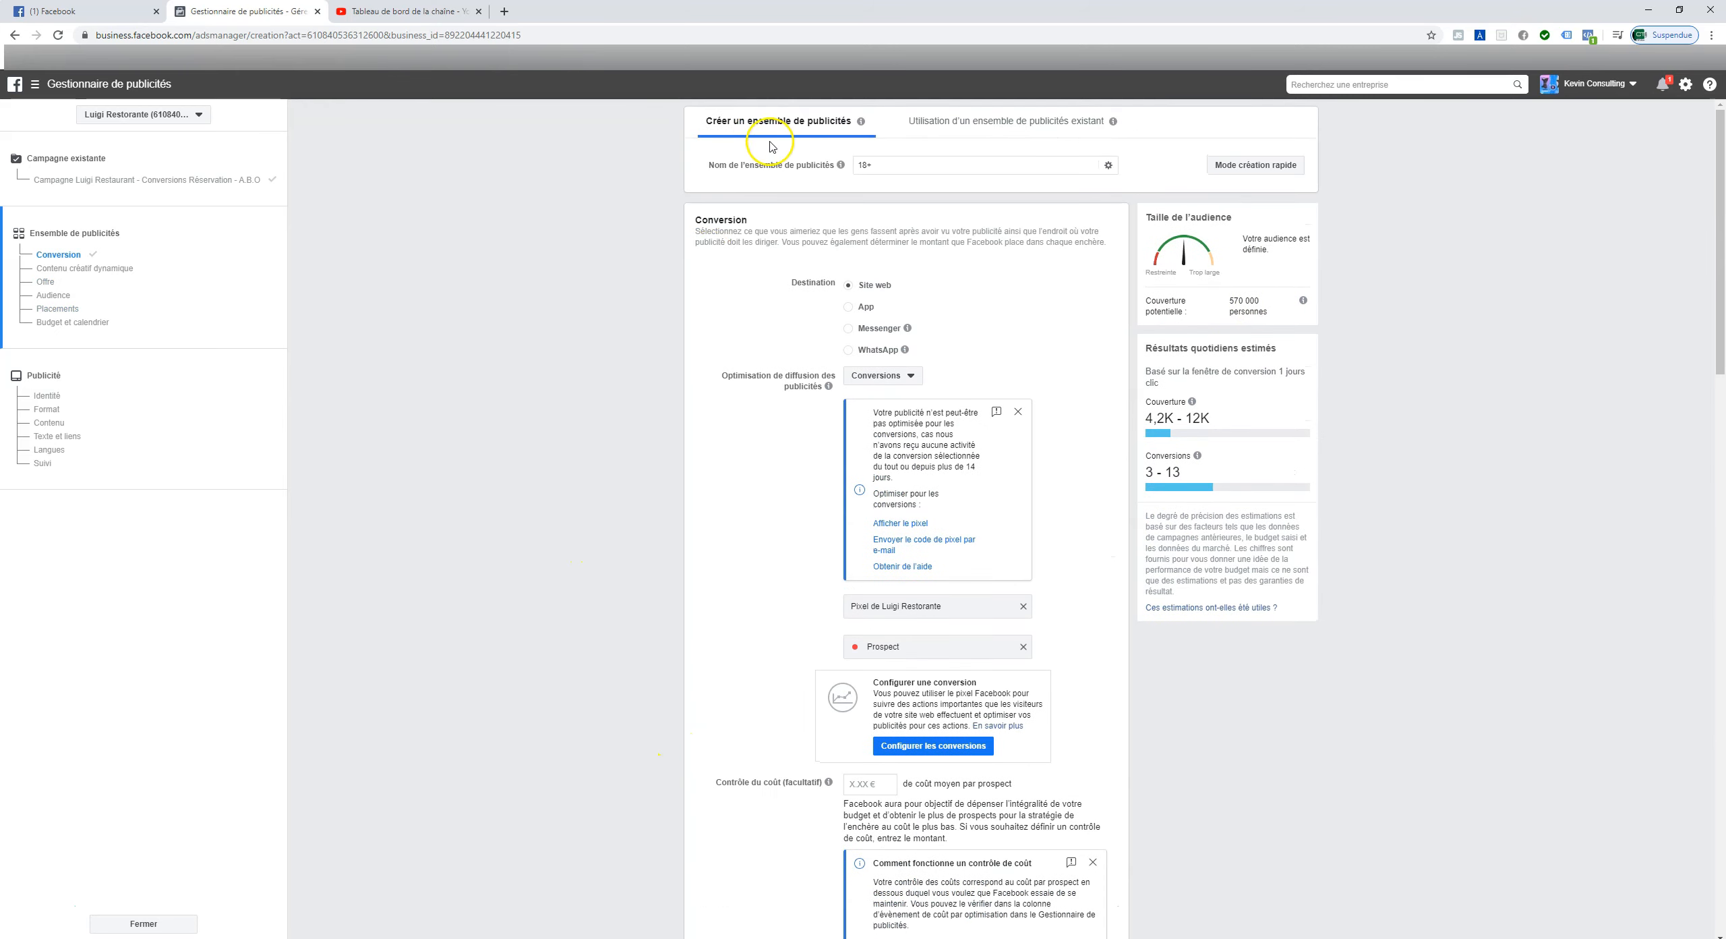
left_click_drag(929, 167, 846, 156)
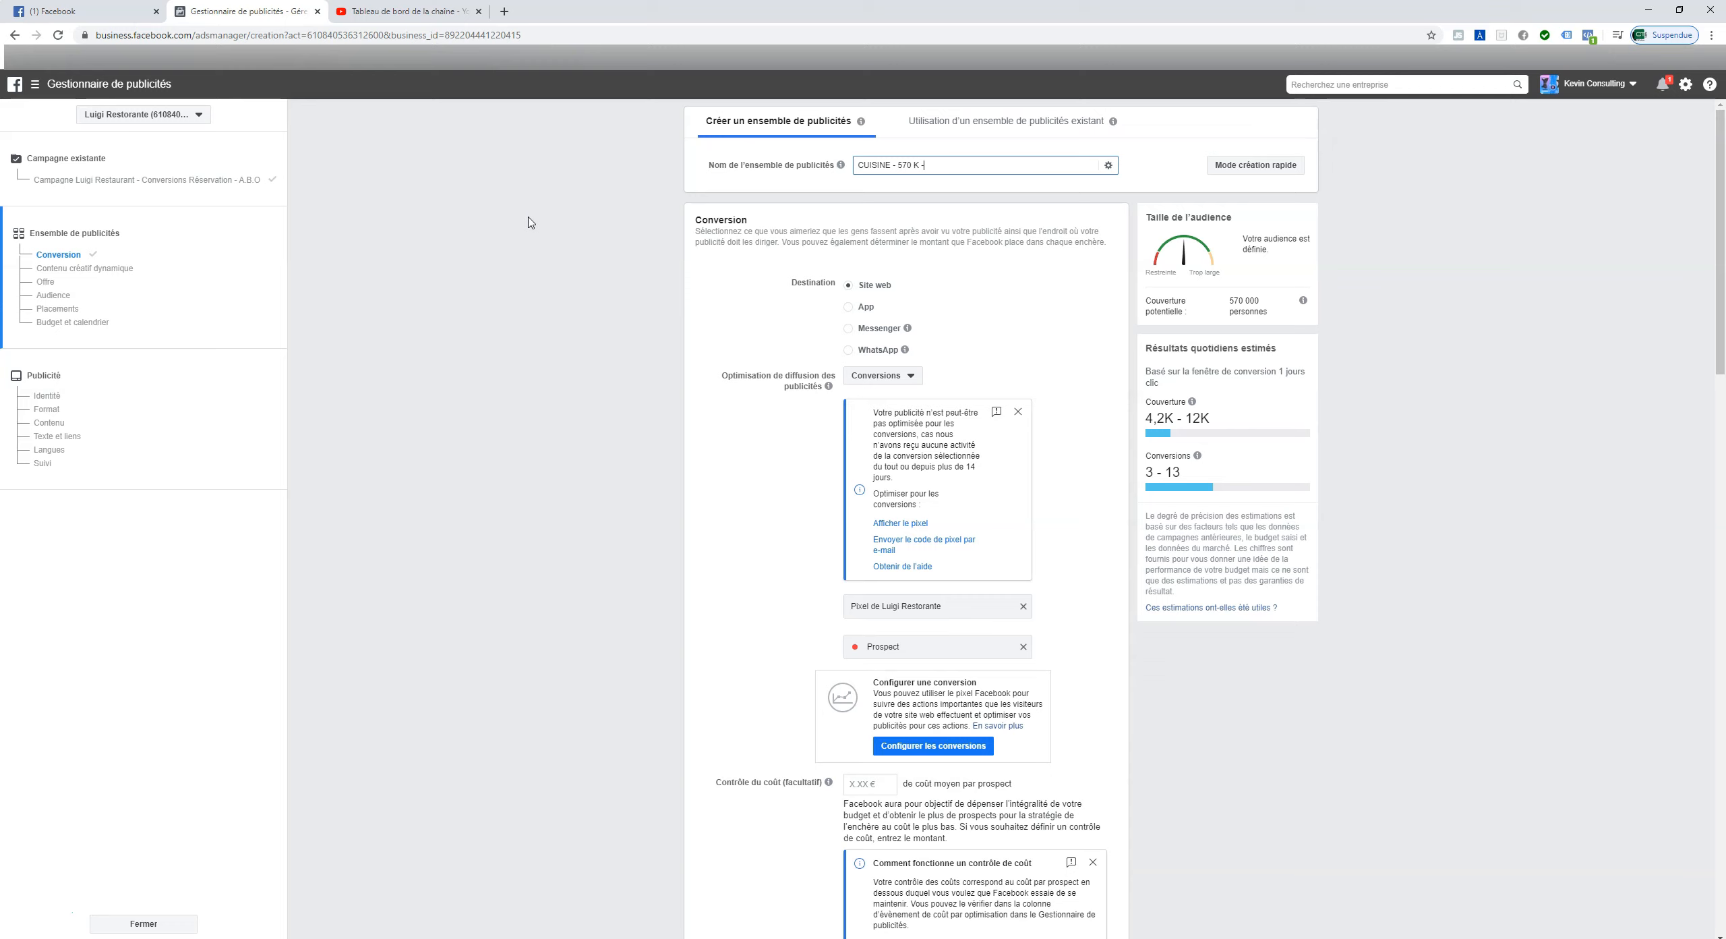
type("18+")
scroll(717, 504, "down", 12)
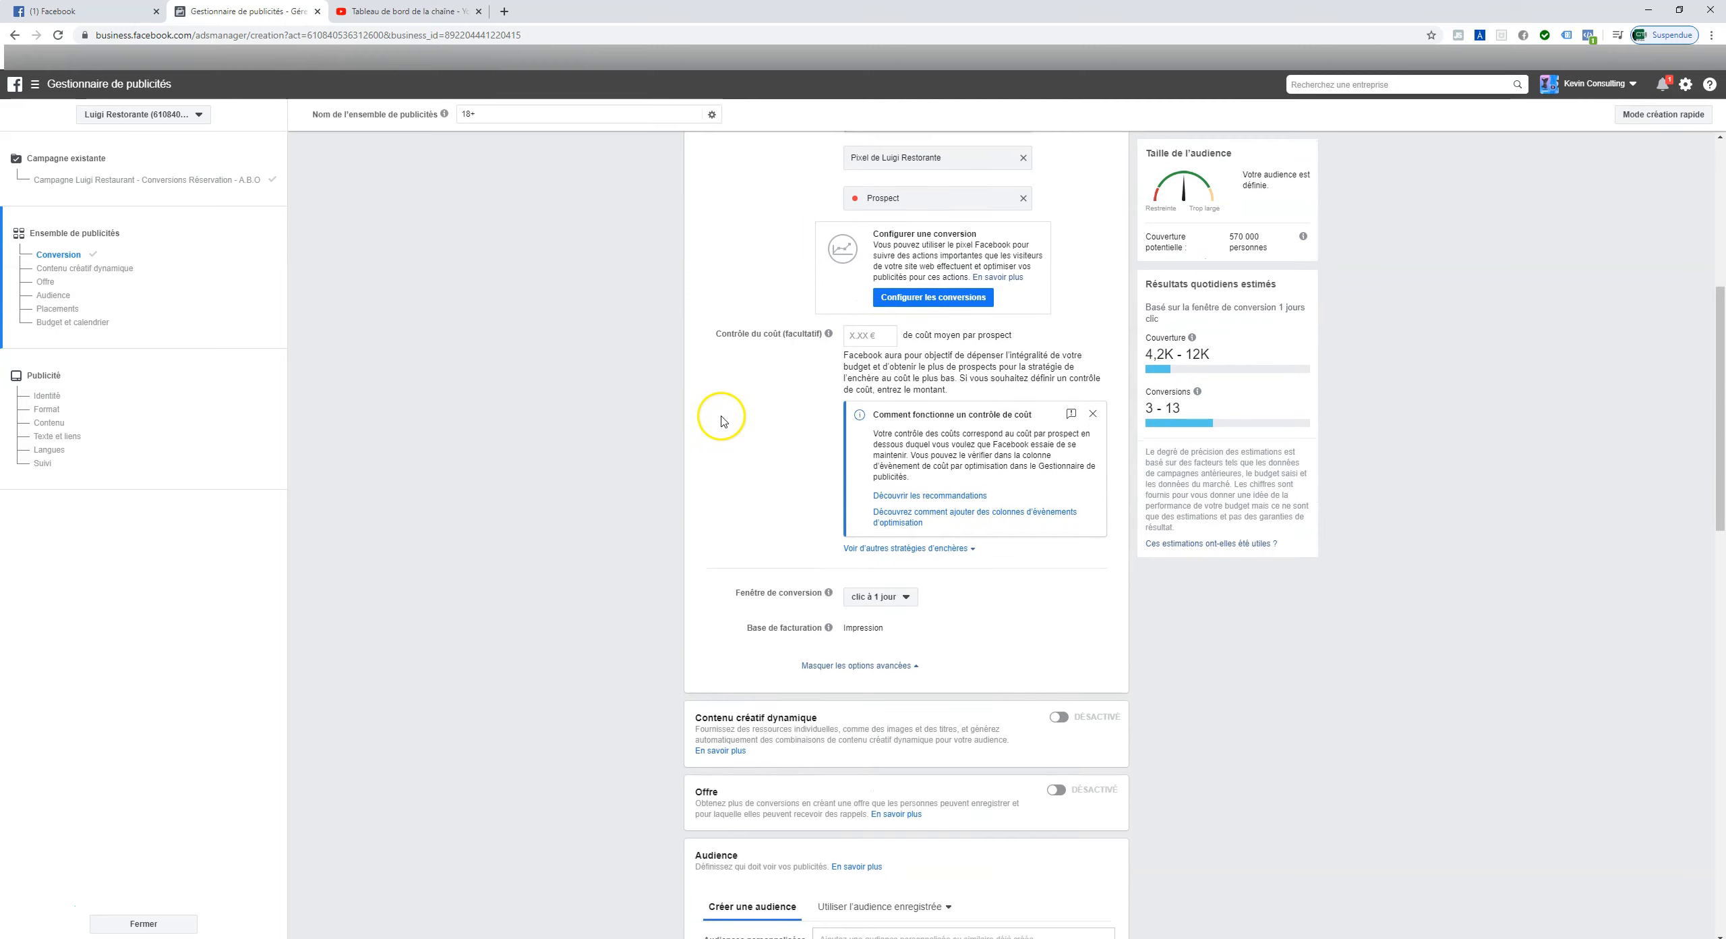
key("BackSpace")
key("BackSpace")
key("BackSpace")
scroll(721, 437, "up", 12)
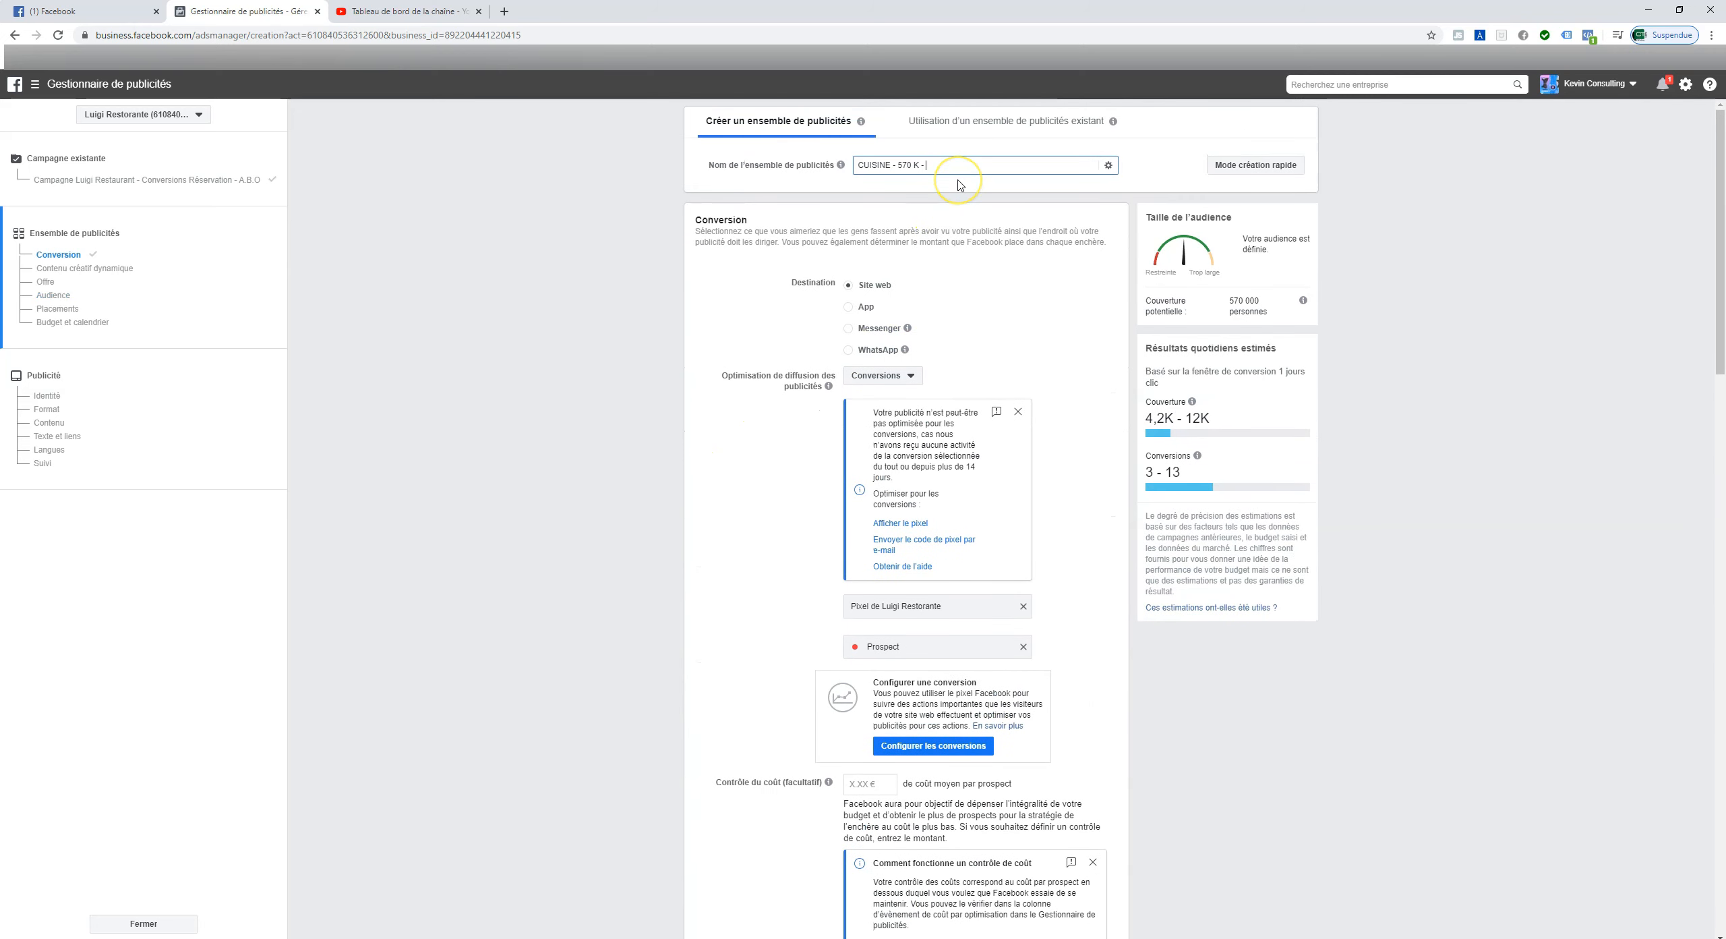
type("18 - 65 +")
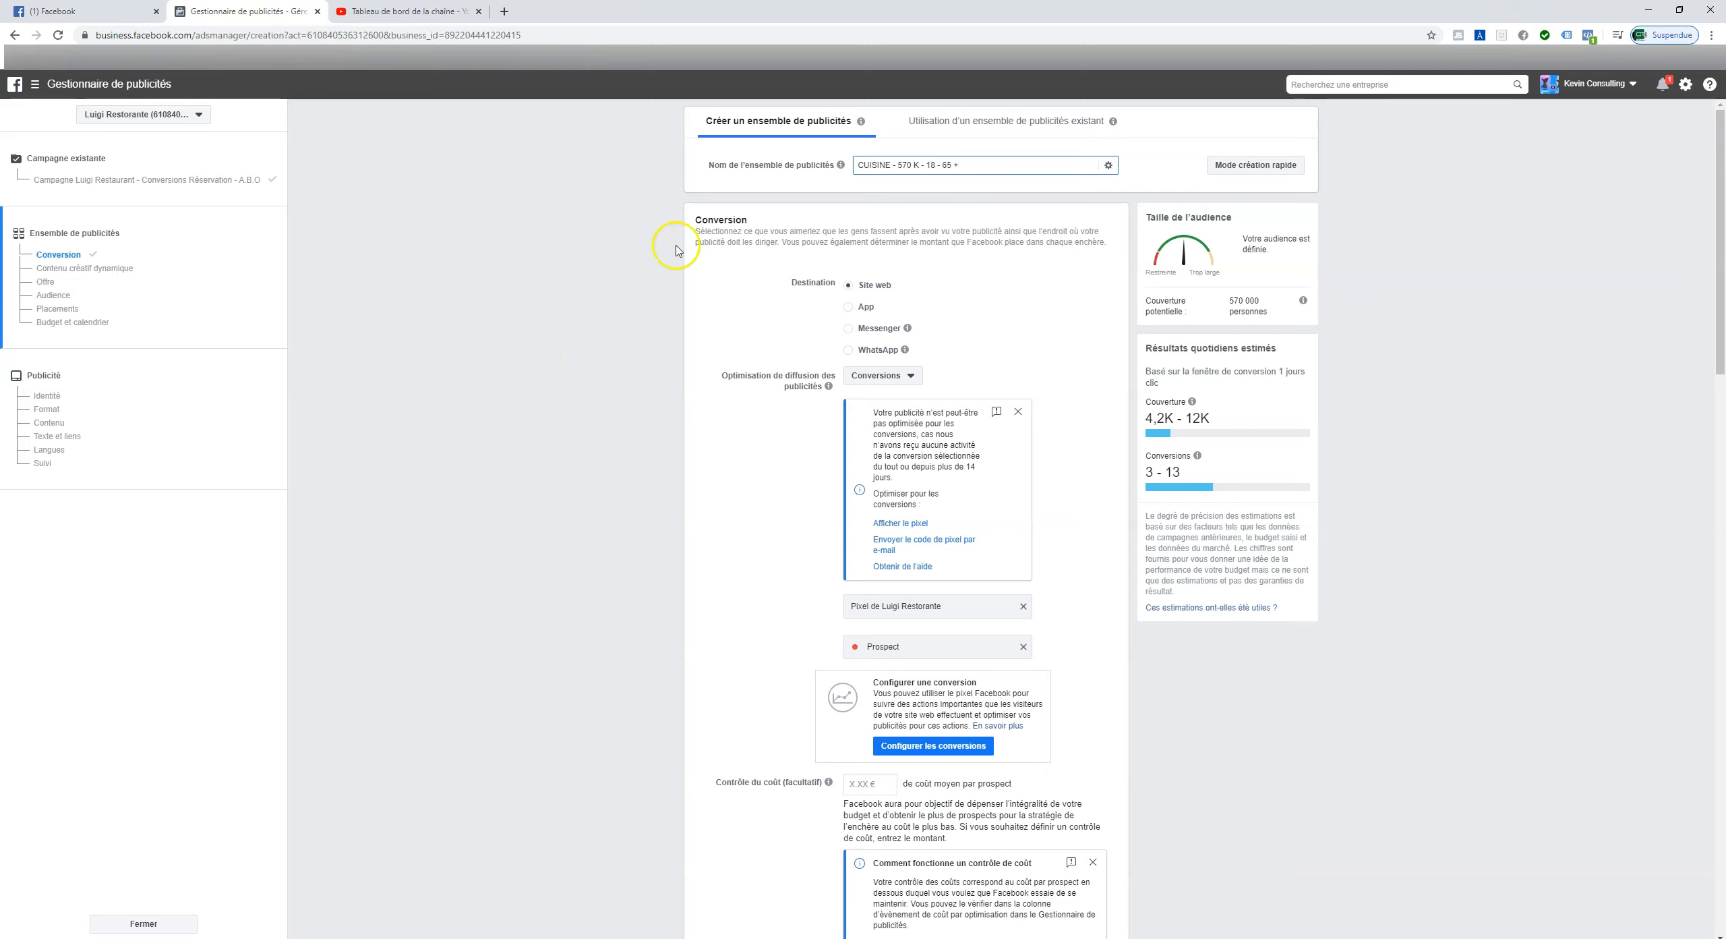
- Check the radius options of the Marseille location and close them without a change
scroll(732, 284, "down", 11)
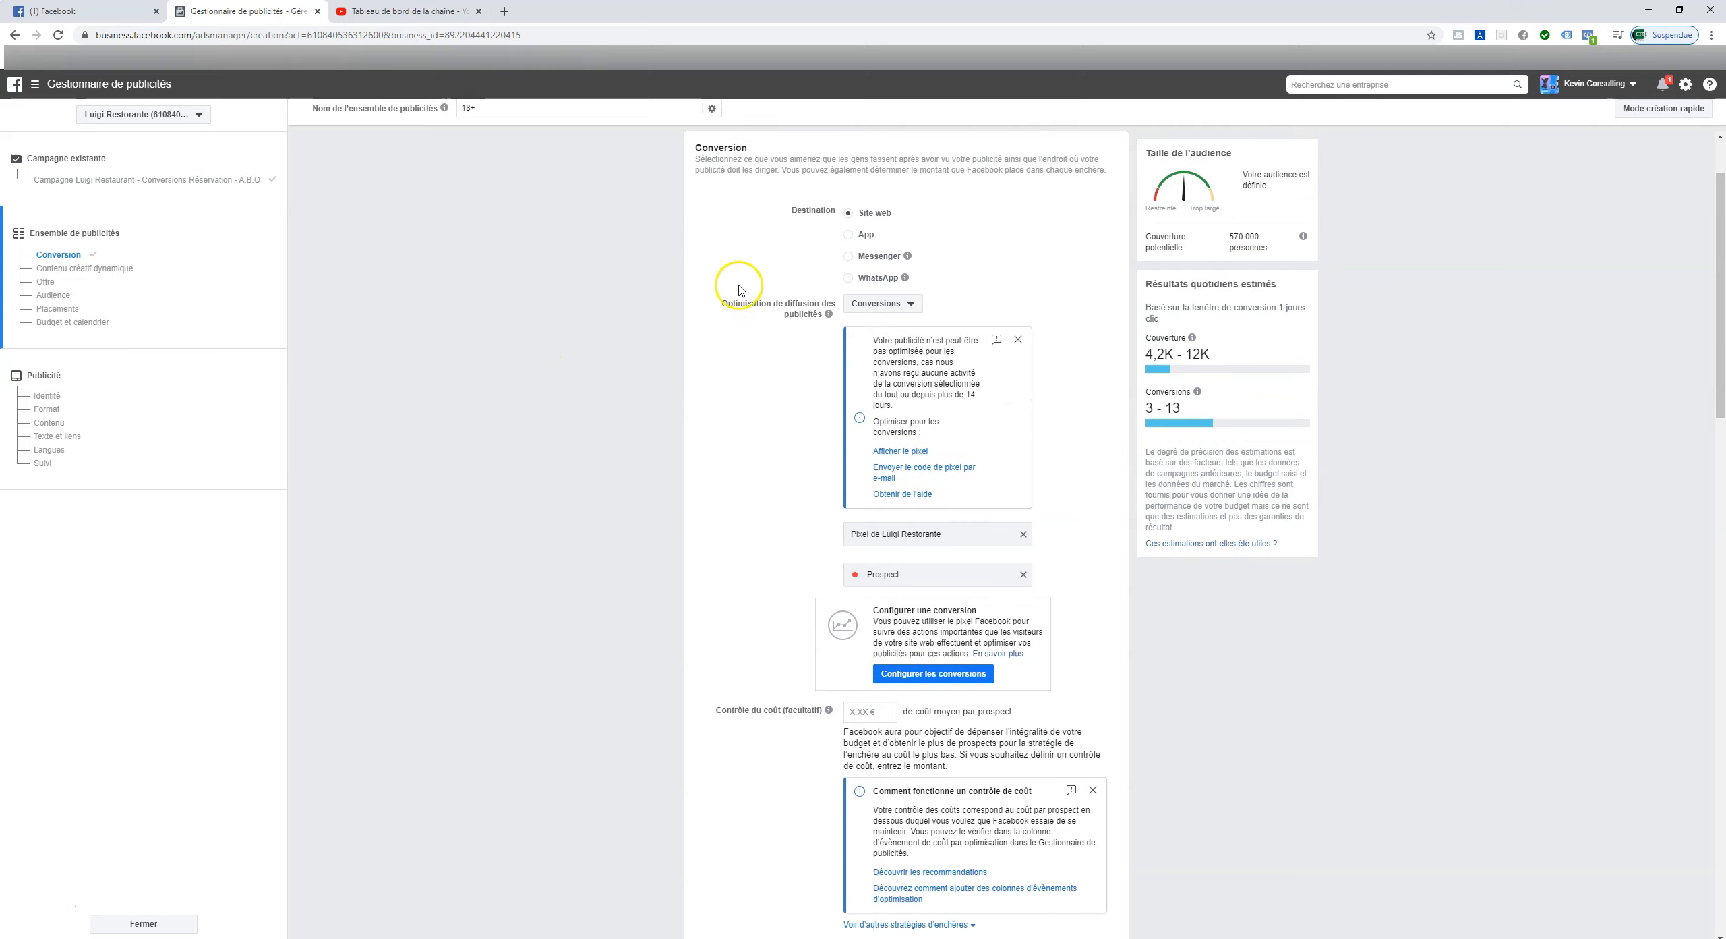
scroll(758, 358, "down", 5)
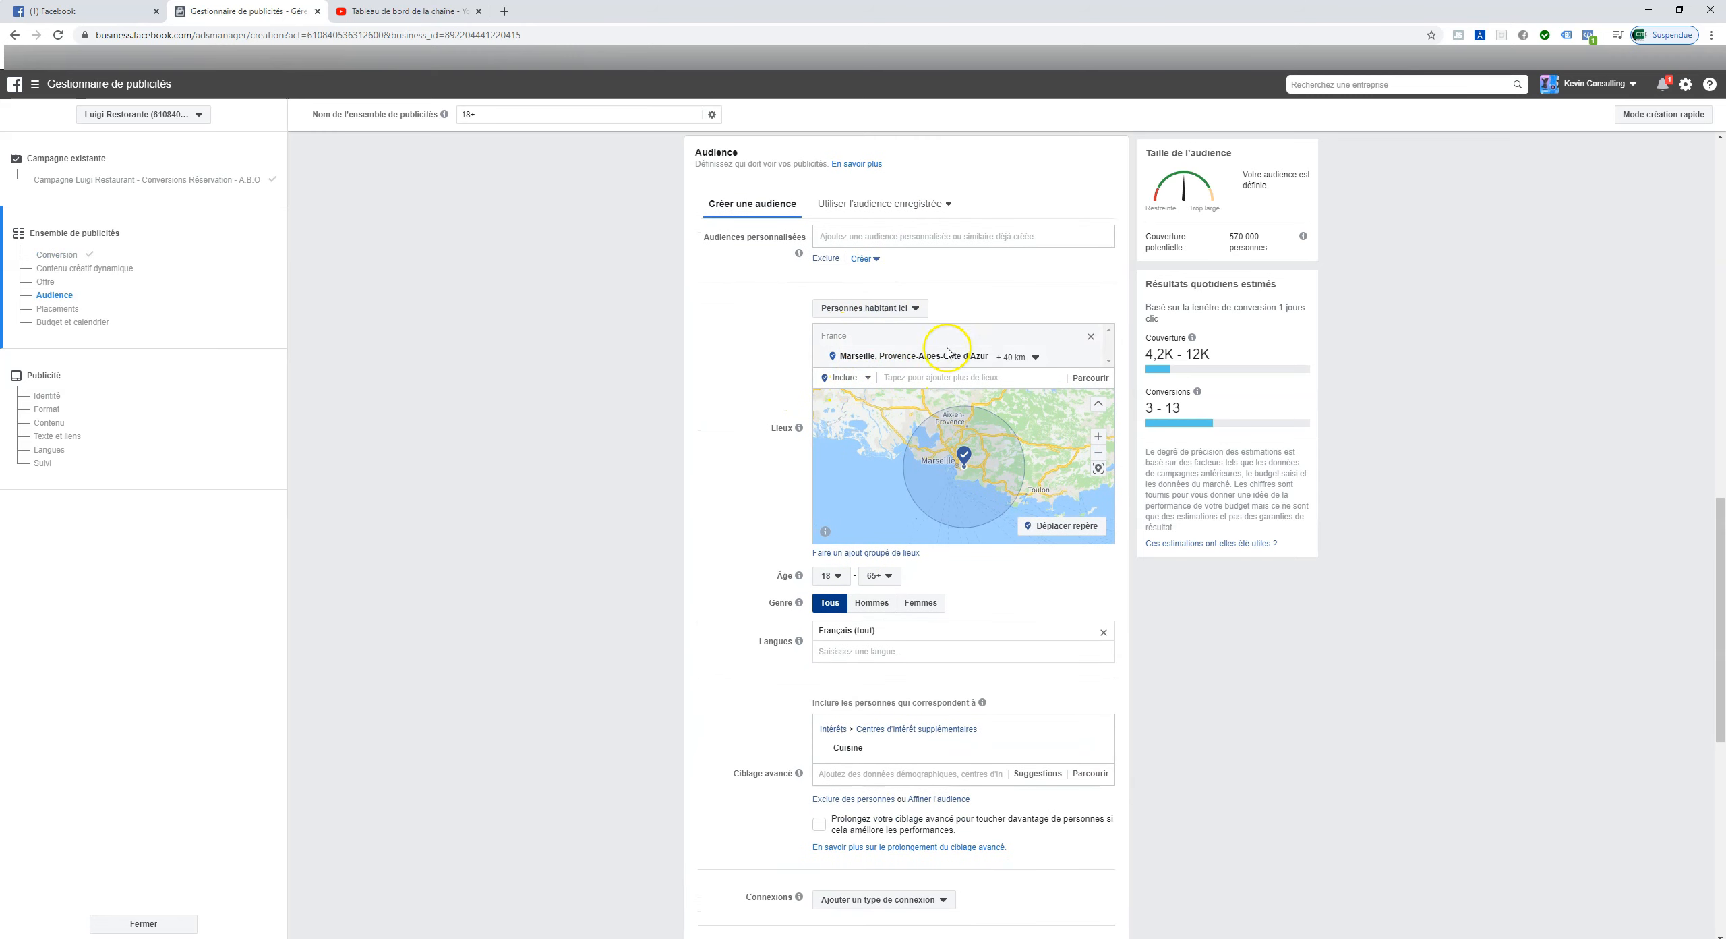
left_click(1037, 358)
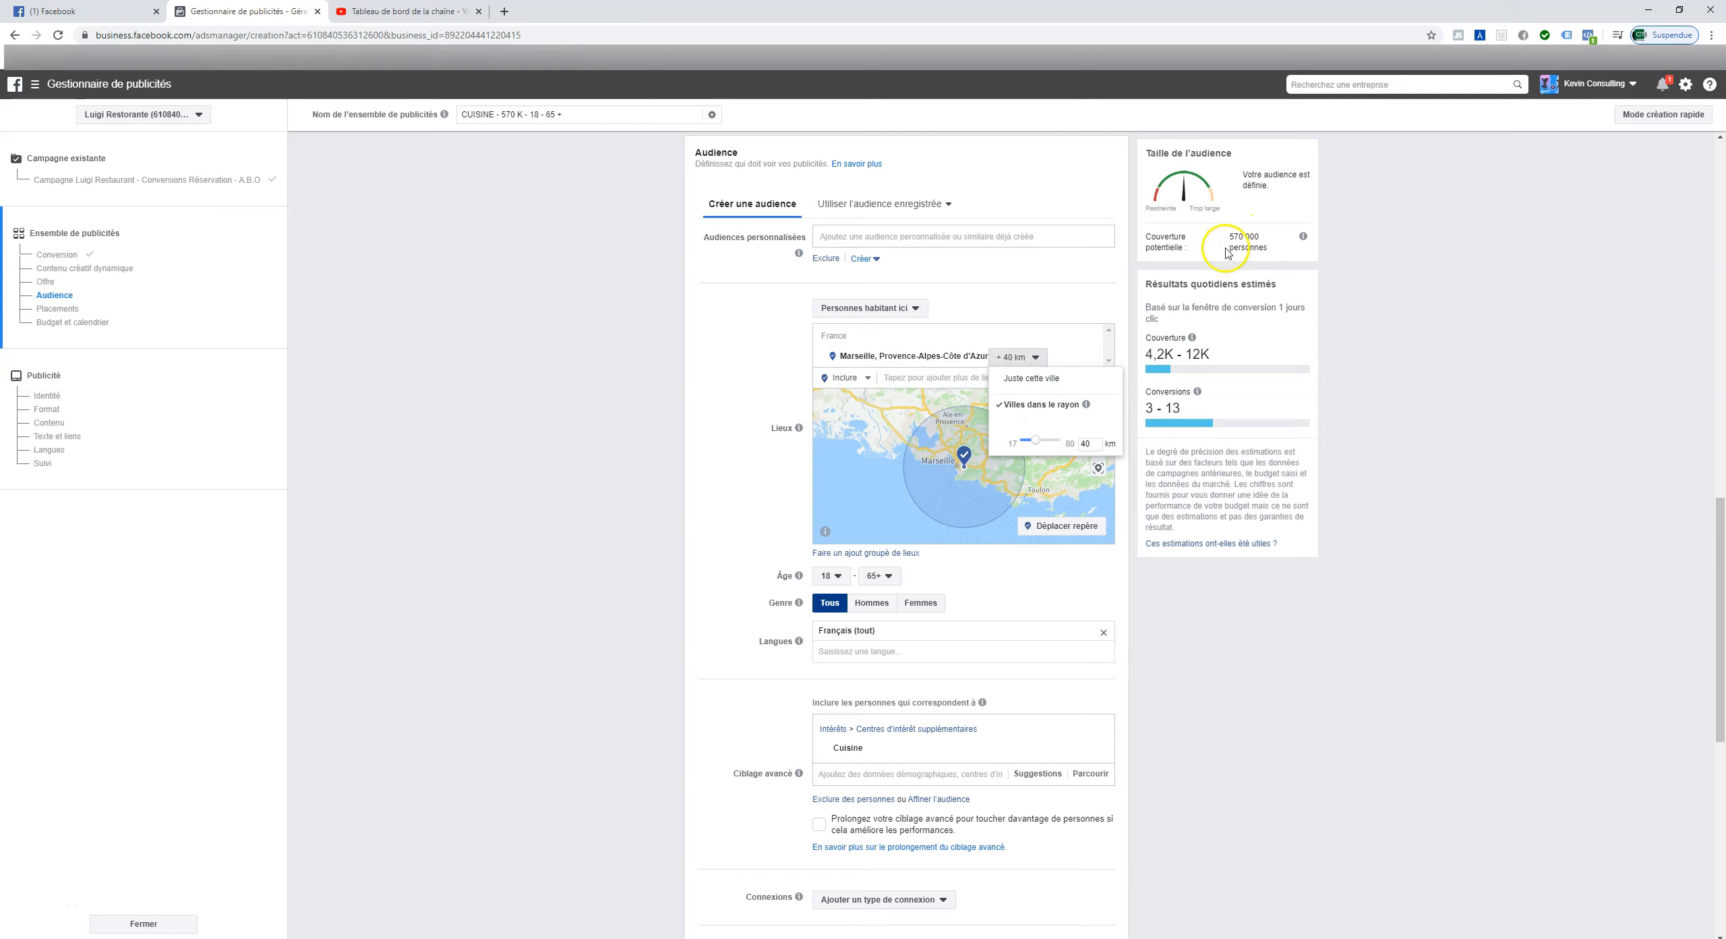
left_click(593, 390)
- Set the ad set's daily budget to 10,00 € and continue to the ad setup
scroll(751, 350, "down", 9)
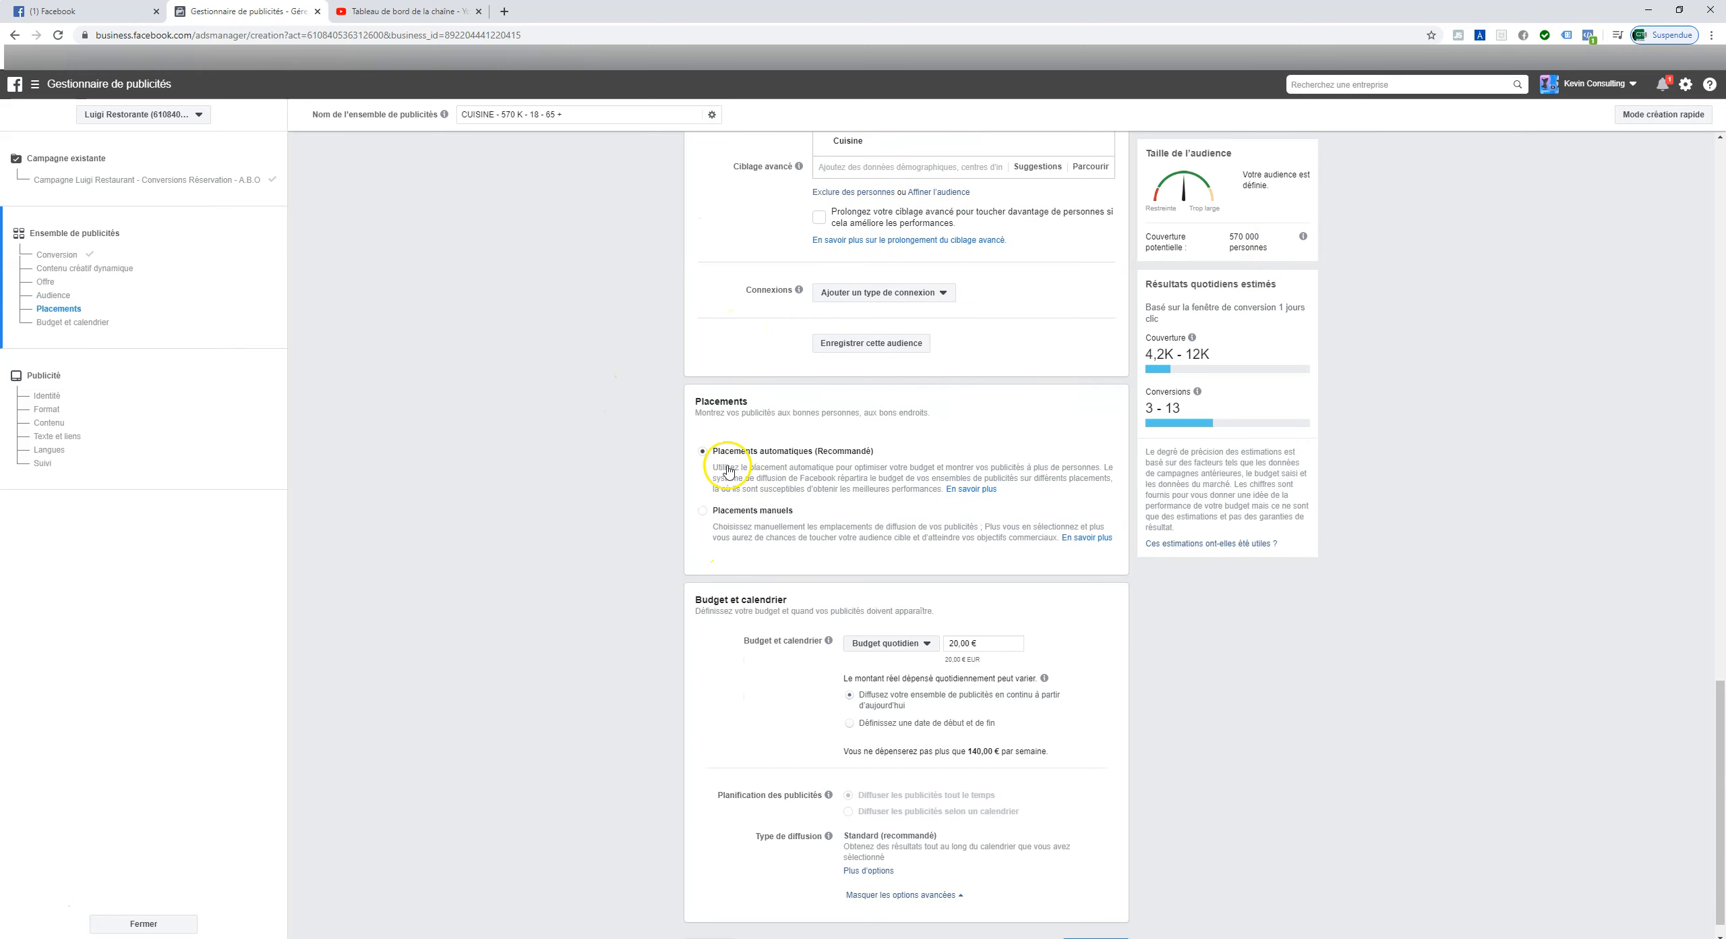
scroll(726, 465, "down", 1)
left_click(953, 618)
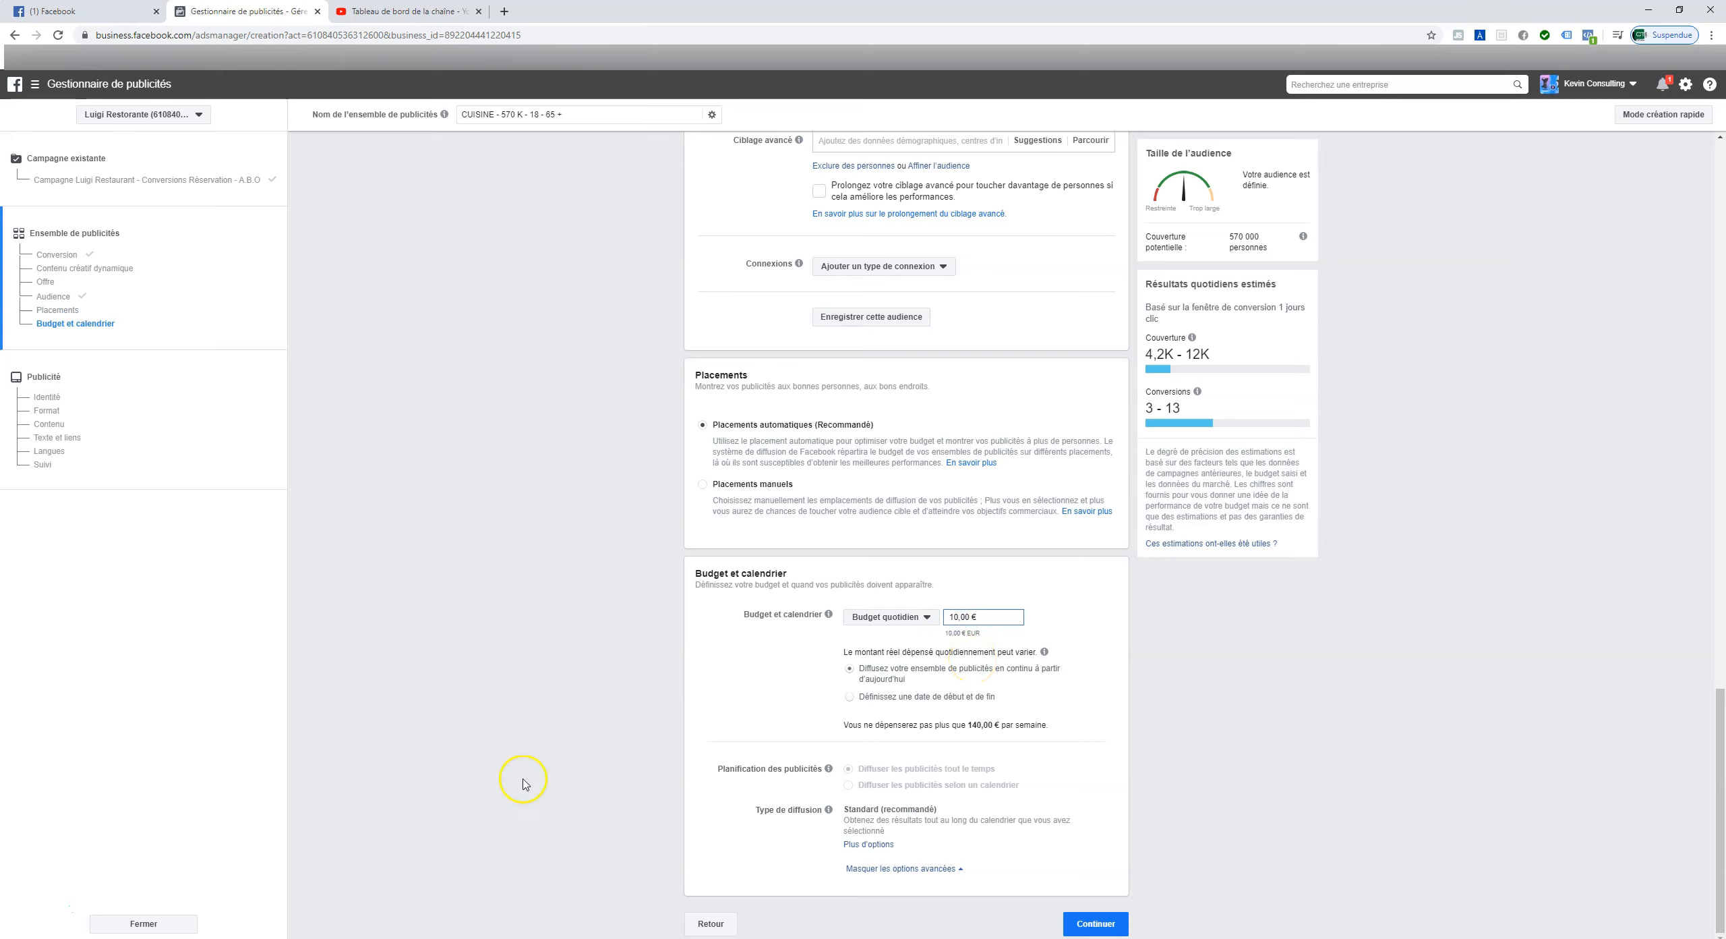
left_click(361, 762)
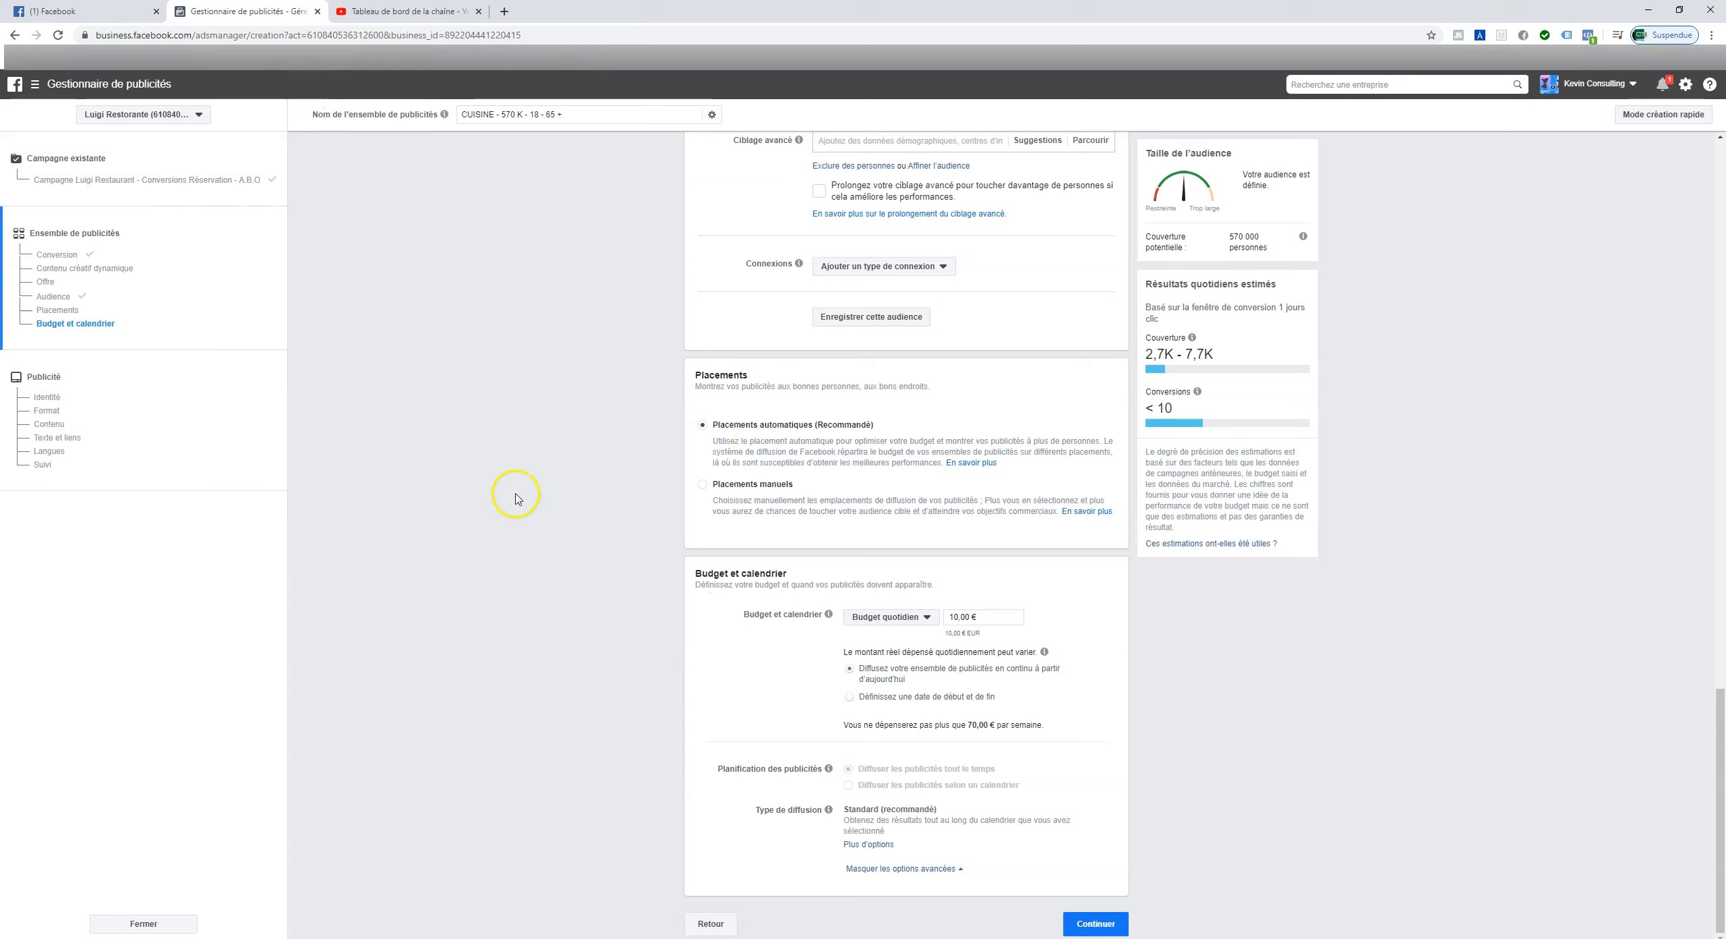
left_click(1094, 923)
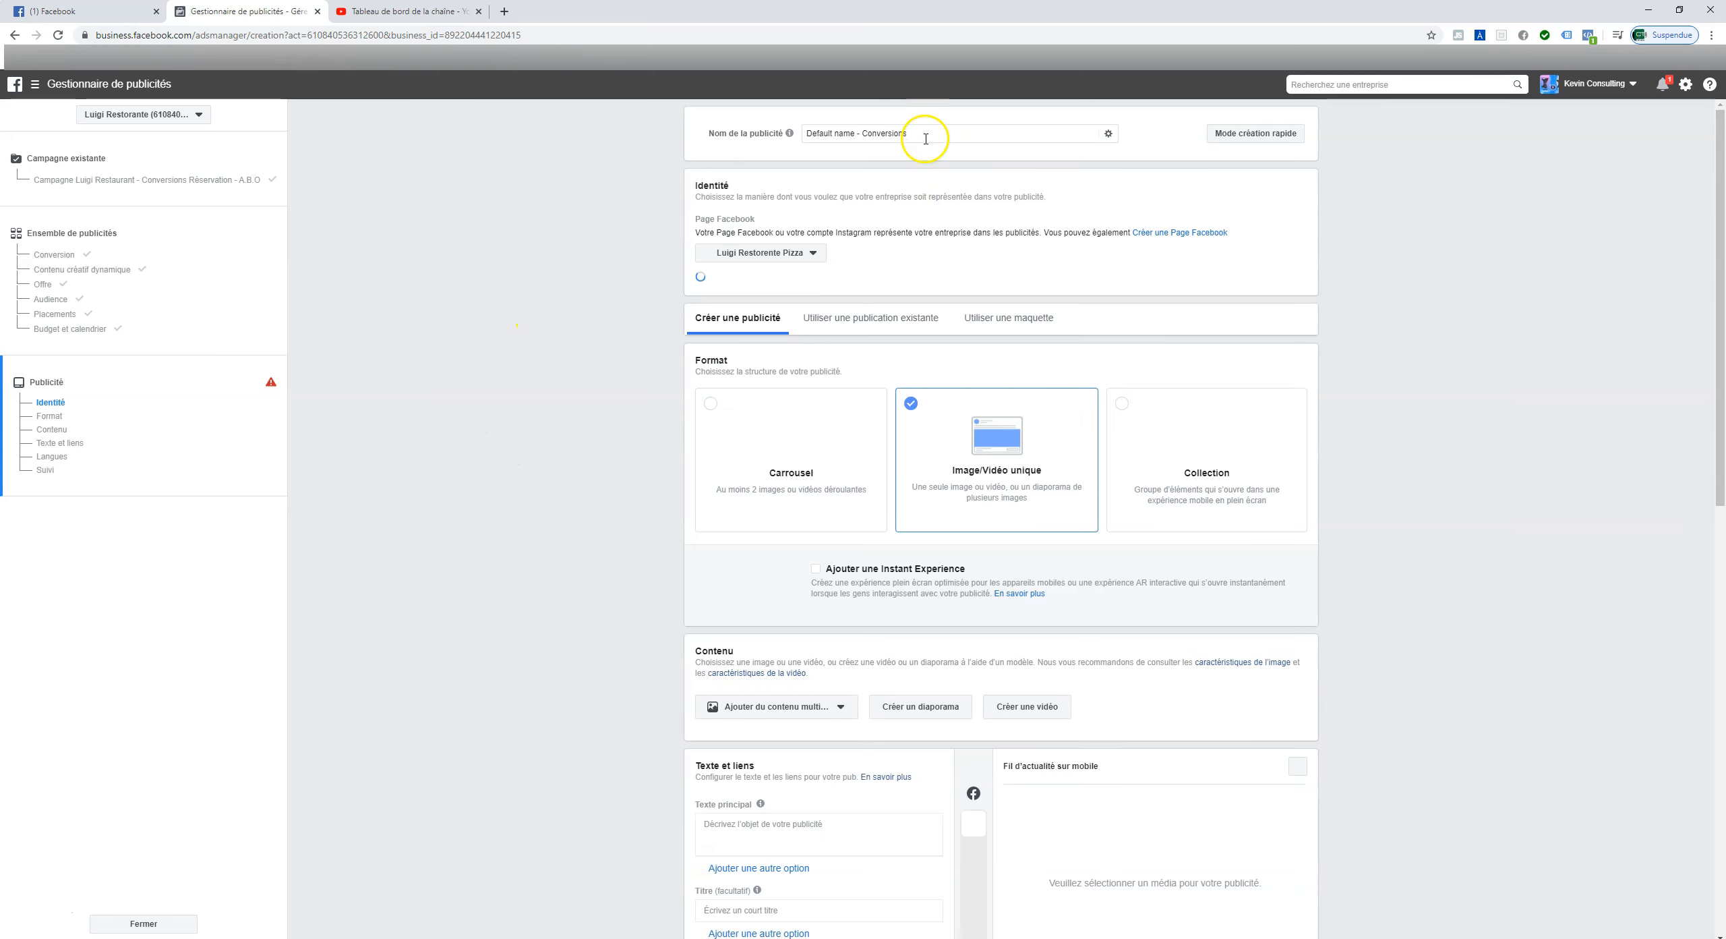
- Name the ad PUB 1 - IMAGE and look over the remaining ad settings
left_click_drag(925, 137, 805, 121)
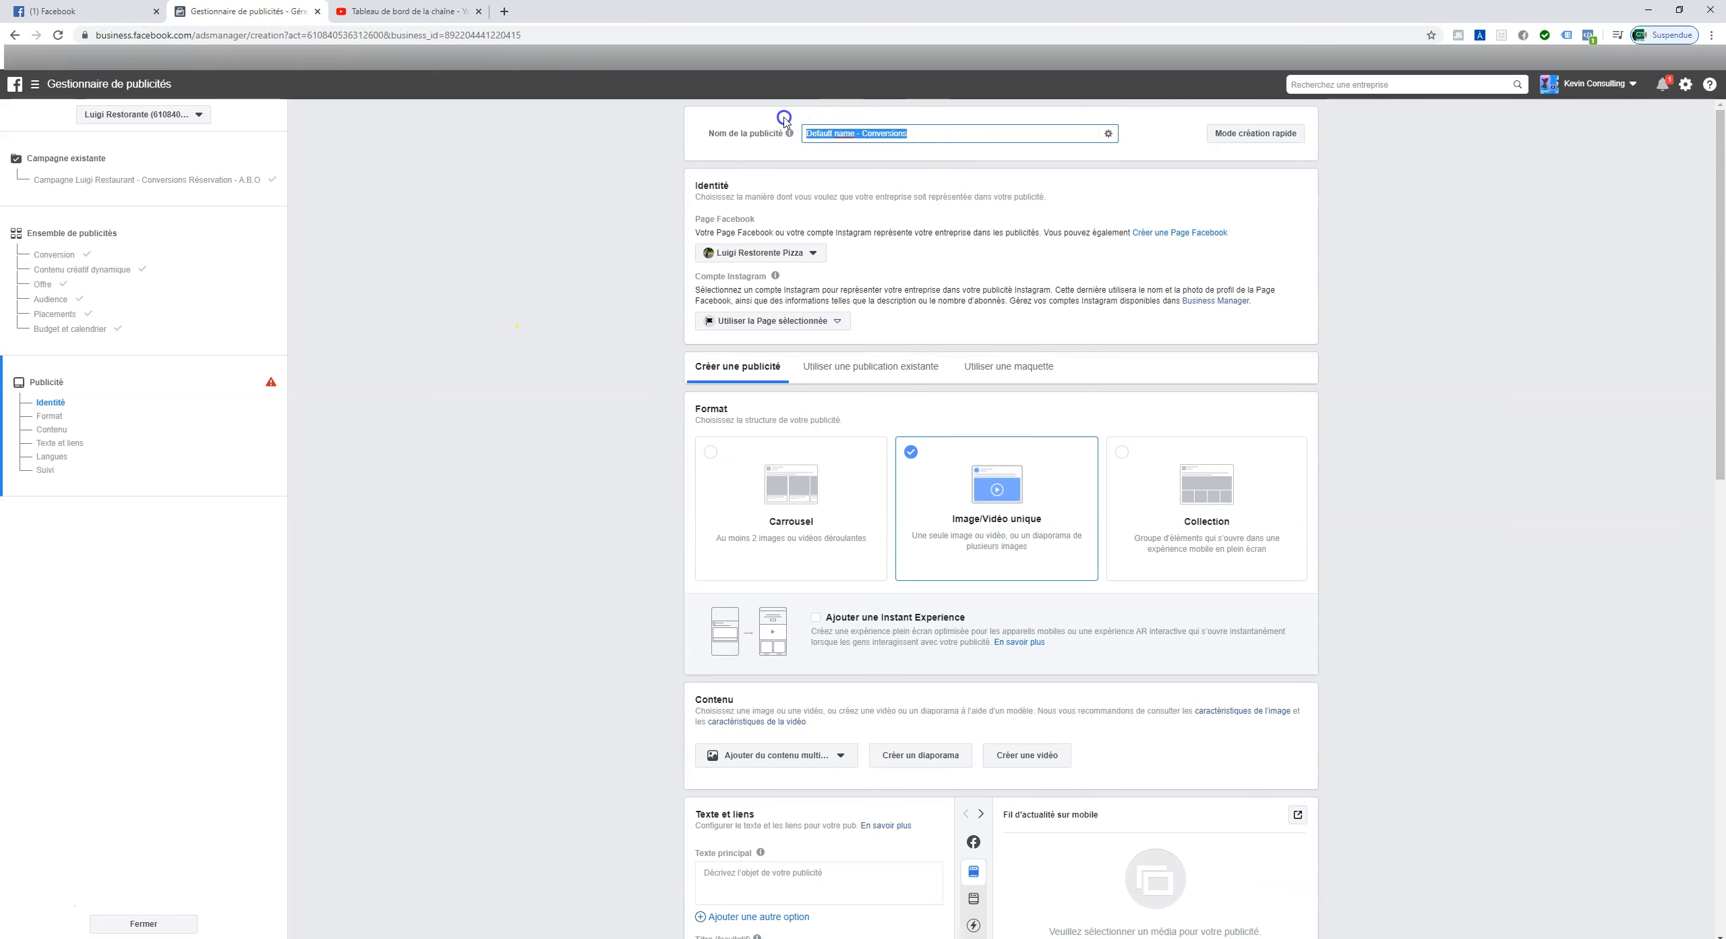
type("pub")
key("BackSpace")
key("BackSpace")
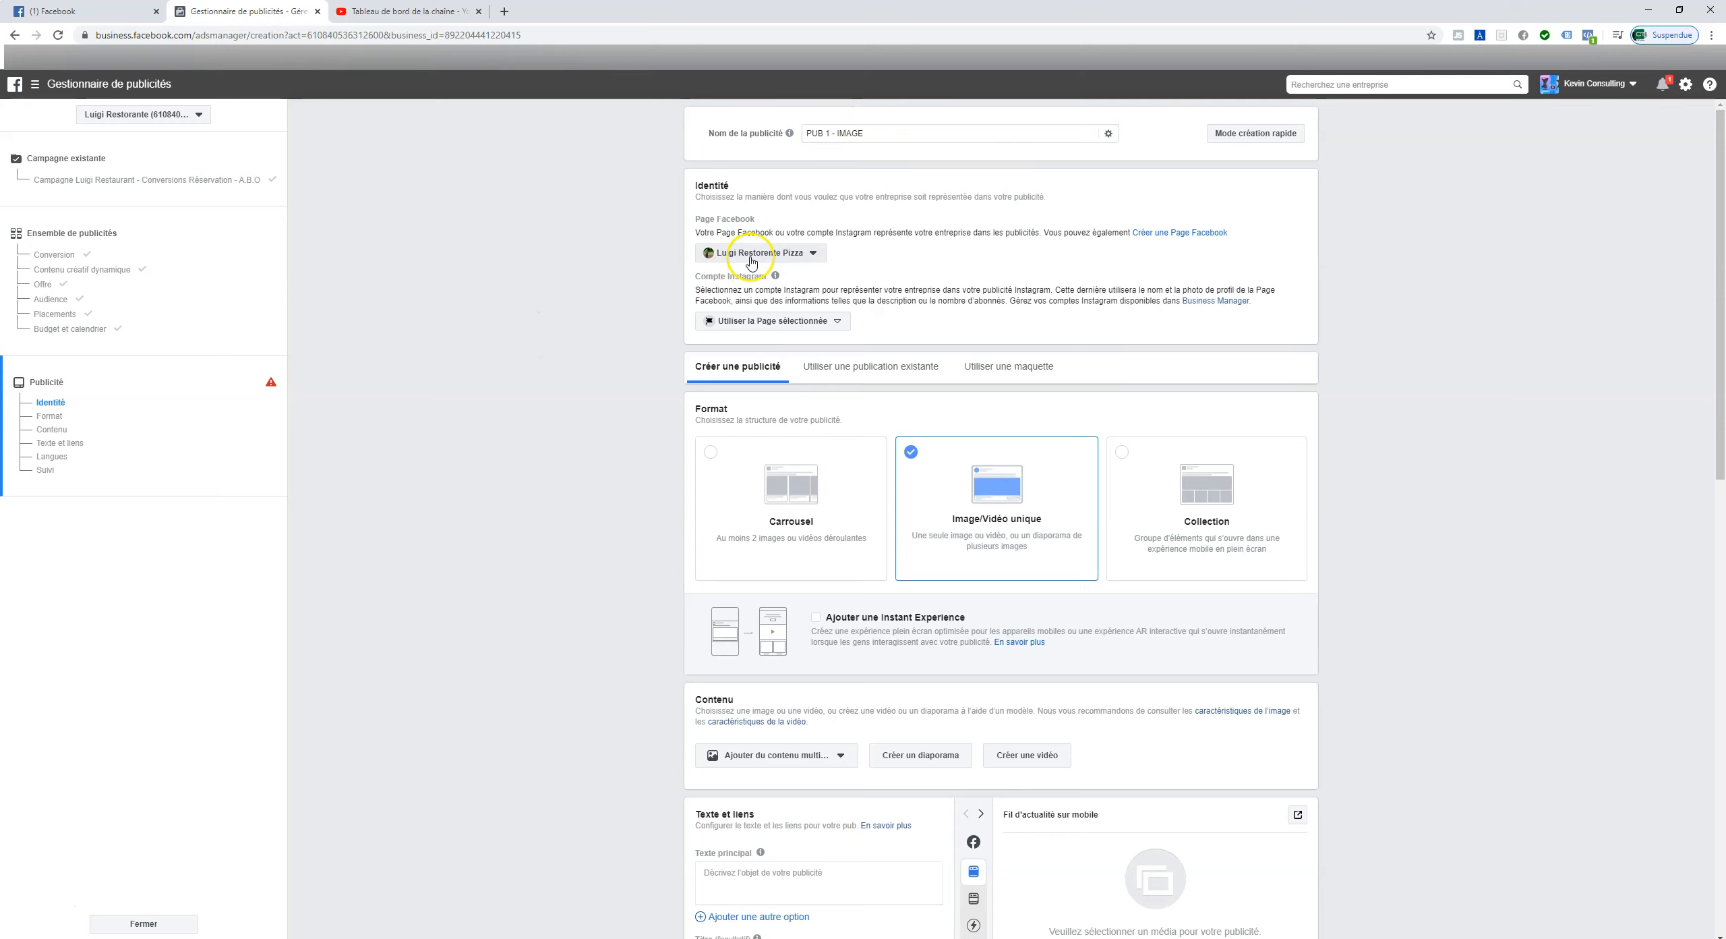
scroll(829, 435, "down", 15)
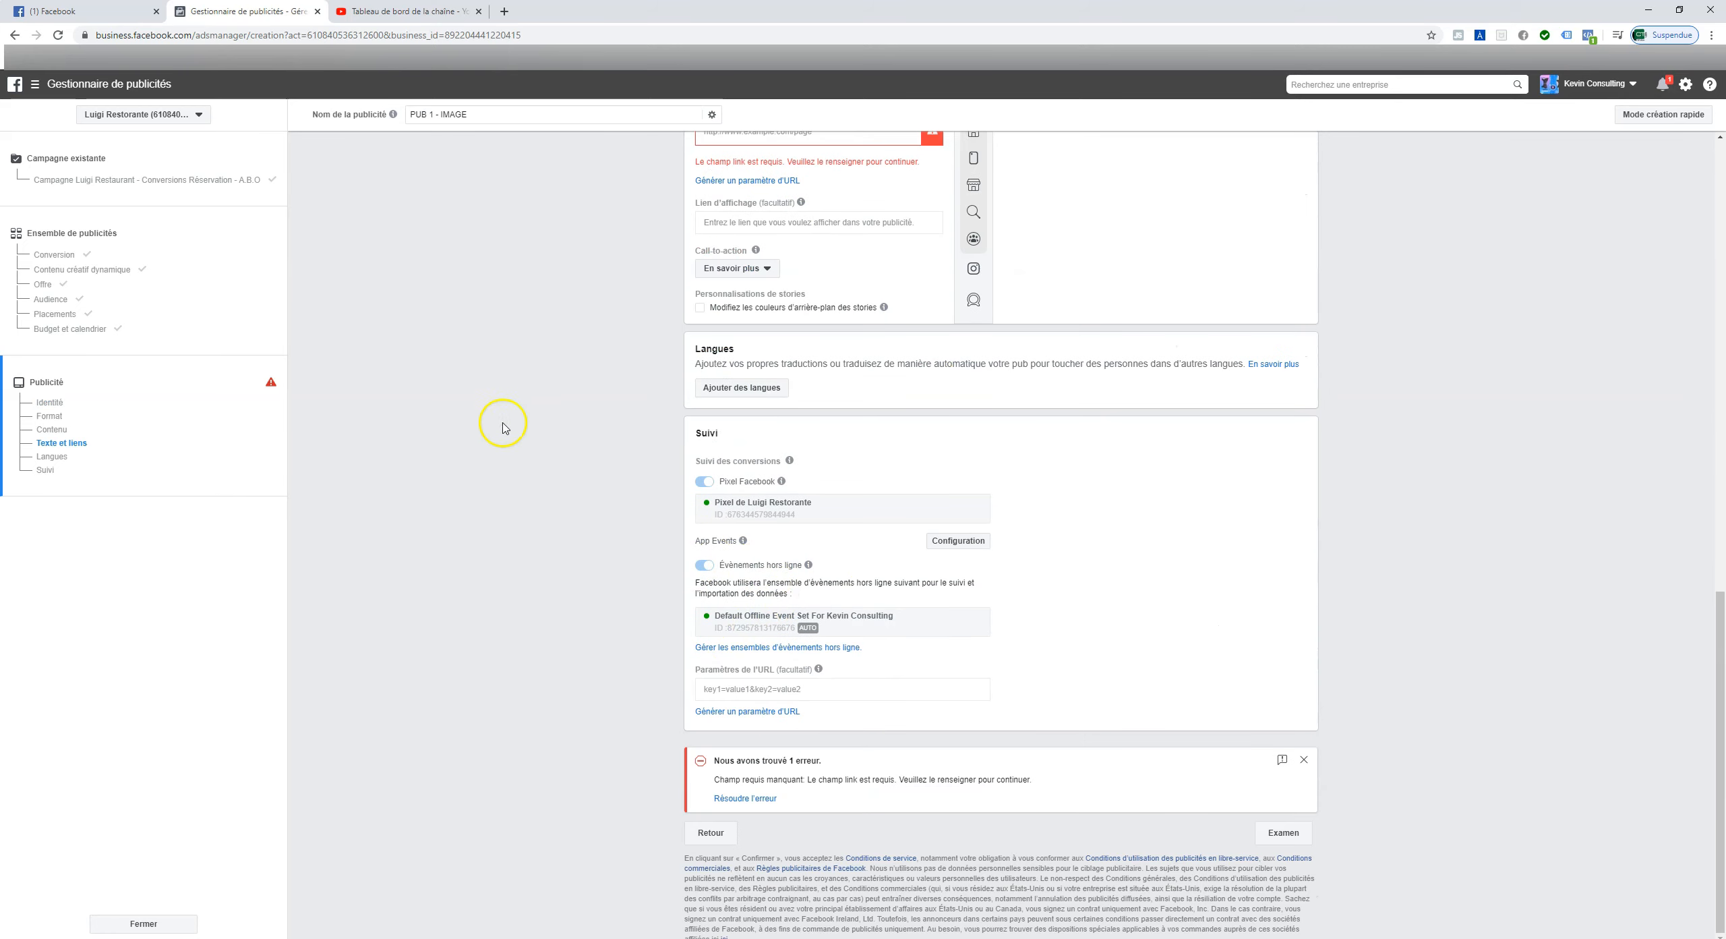
- Set the ad to use an existing post, look through the Page's posts and open the post ID entry
scroll(501, 424, "up", 15)
scroll(792, 415, "up", 1)
left_click(863, 326)
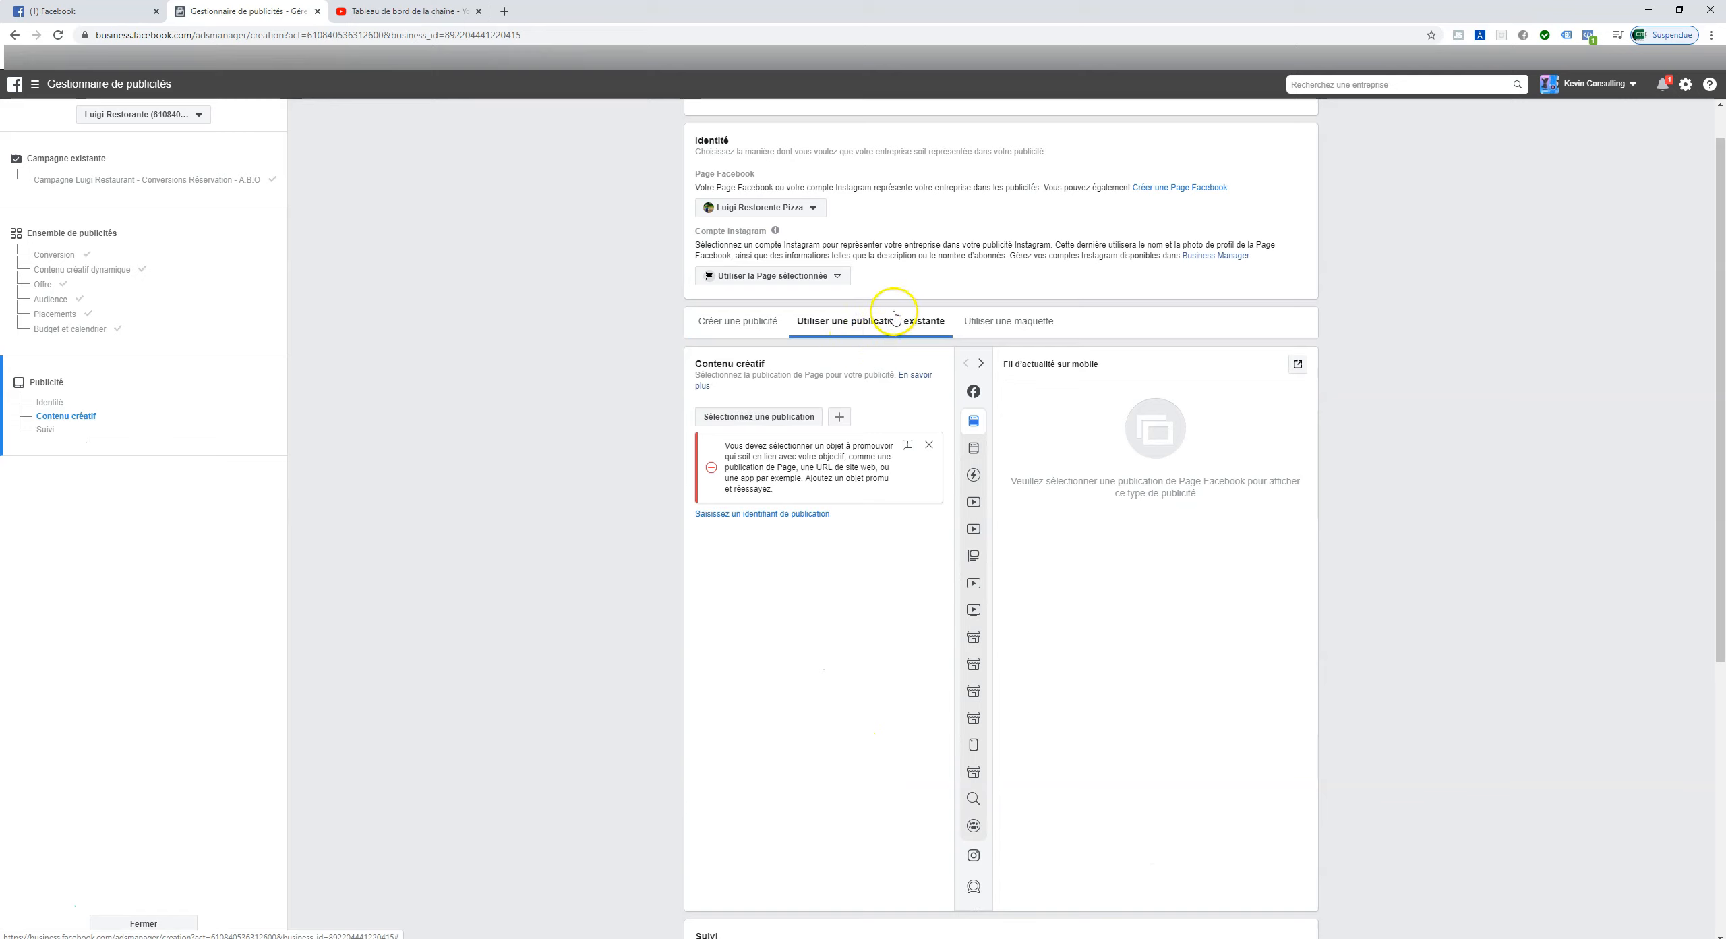
left_click(769, 418)
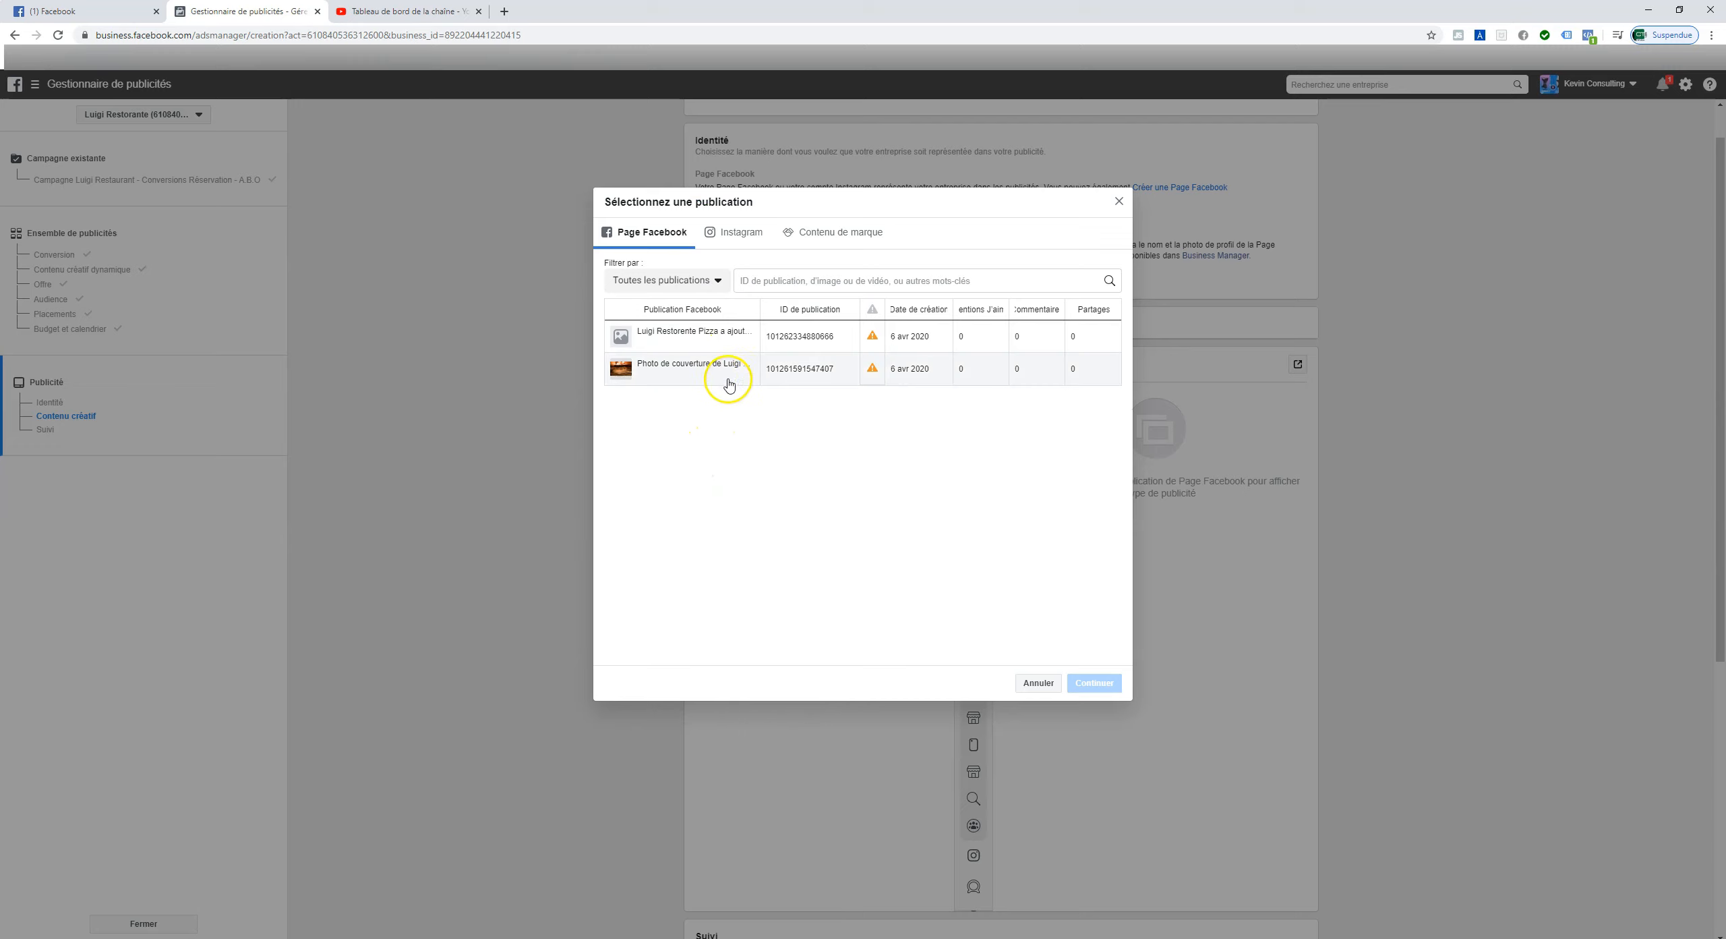
left_click(1119, 201)
left_click(775, 515)
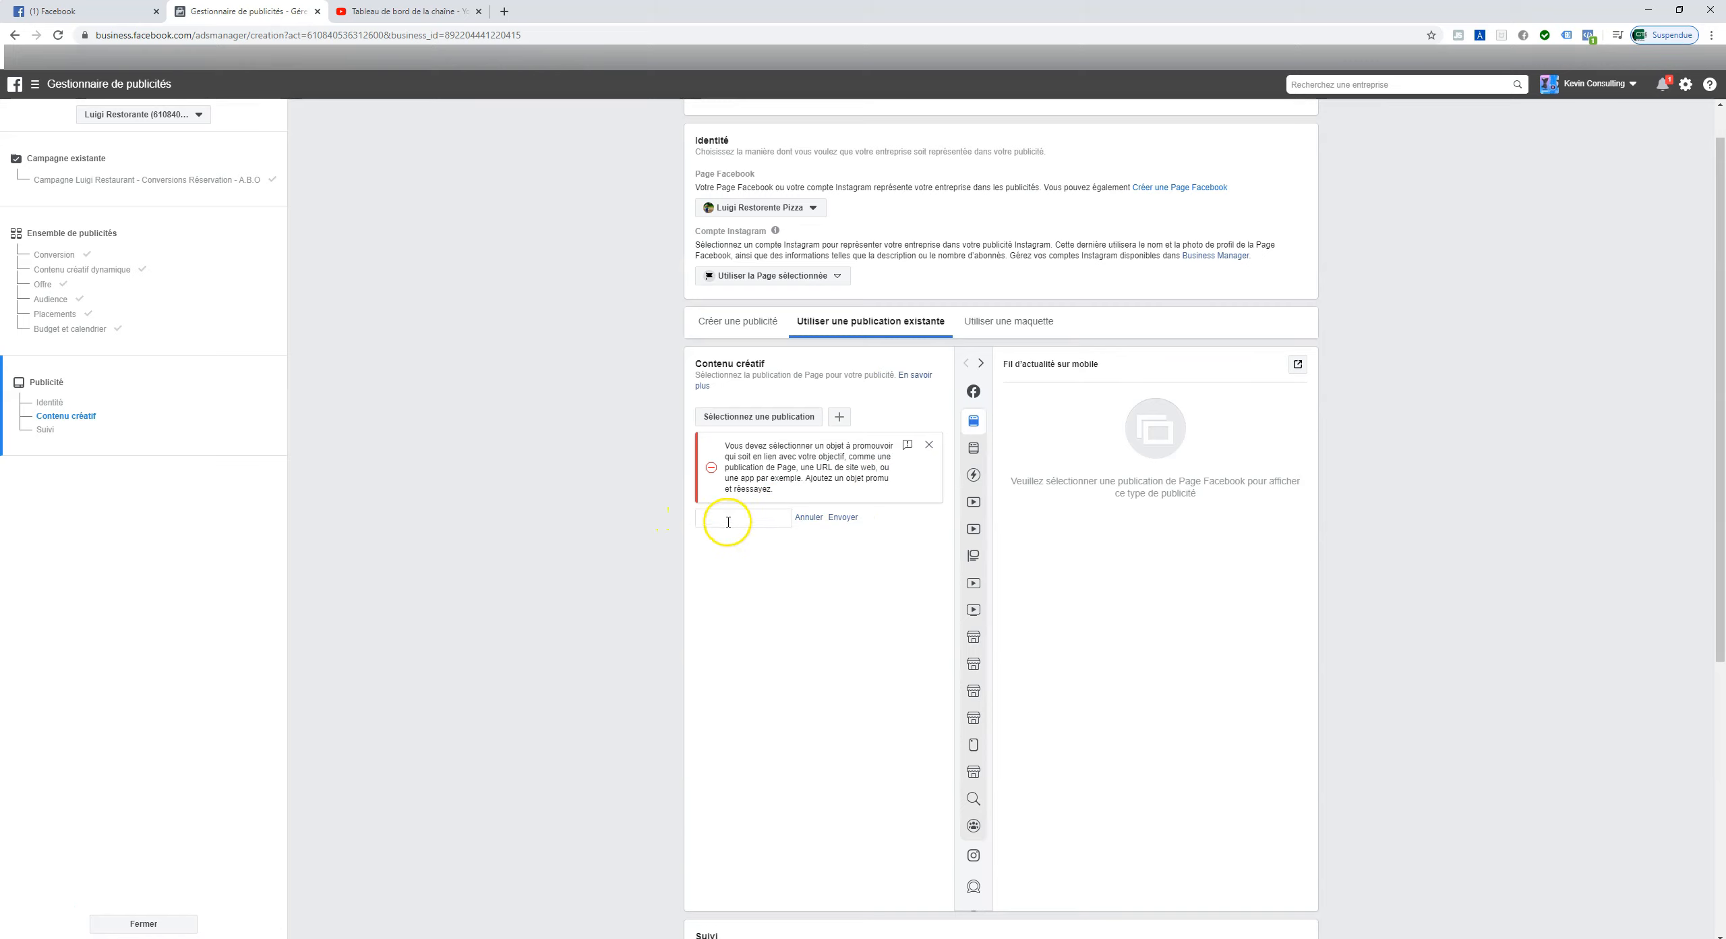
- Open Publications de Page in a new browser tab, leaving the ad being created open
left_click(35, 90)
left_click(113, 232)
scroll(114, 234, "down", 1)
scroll(125, 238, "up", 1)
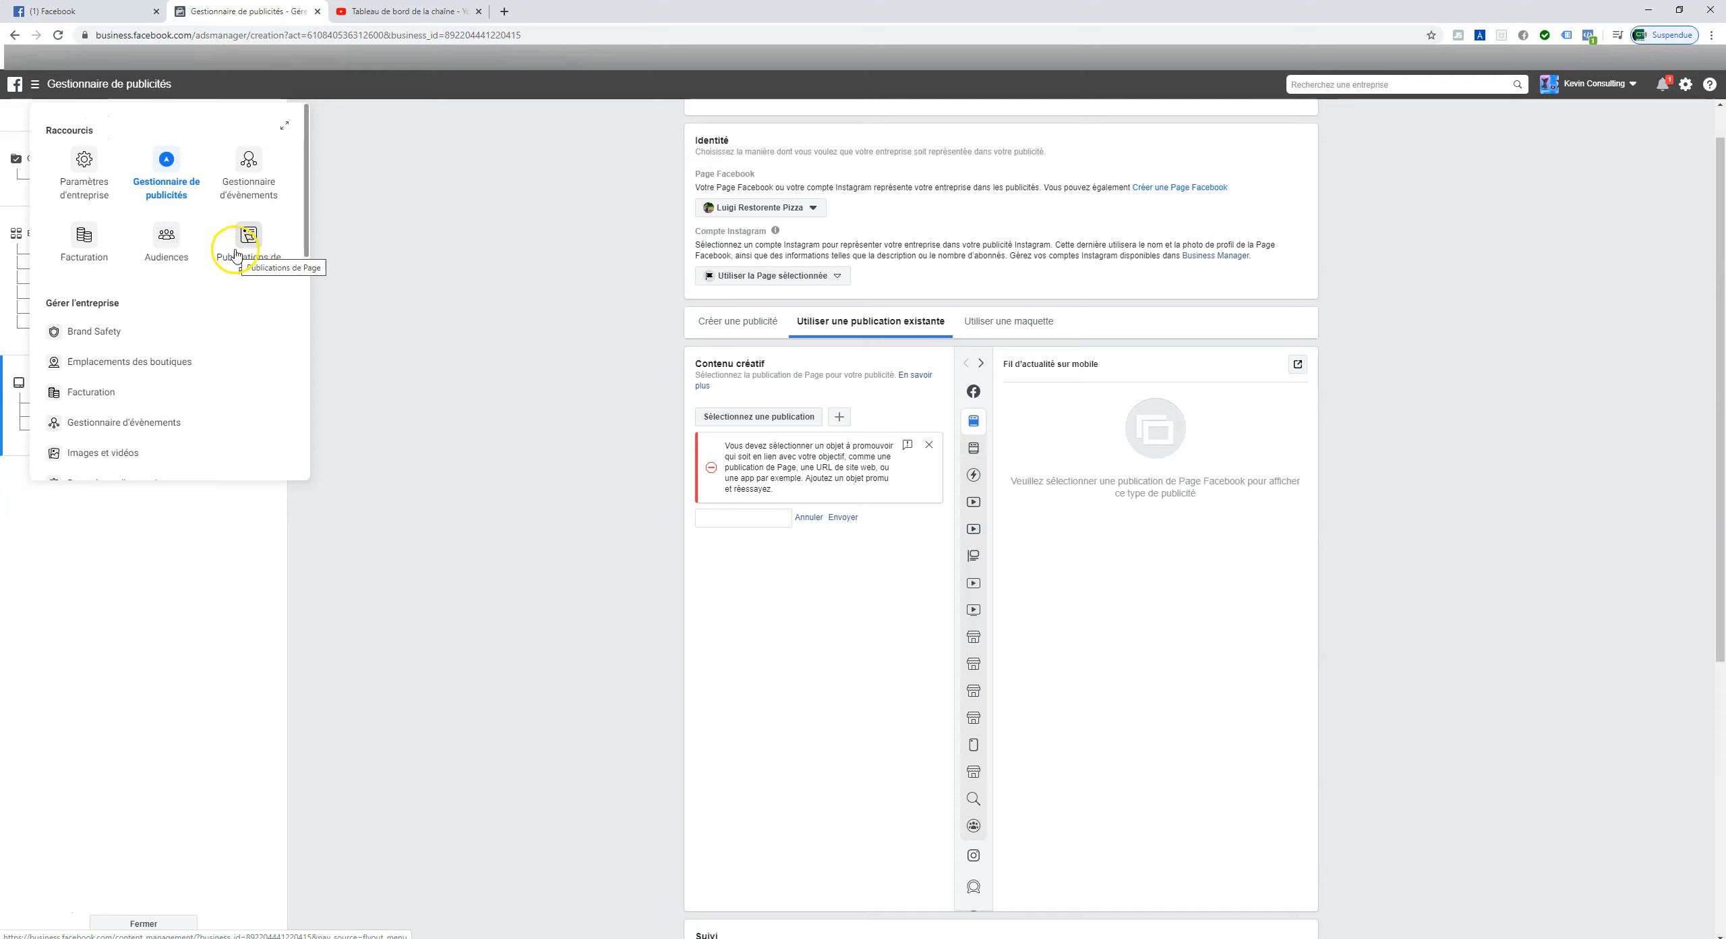
right_click(247, 253)
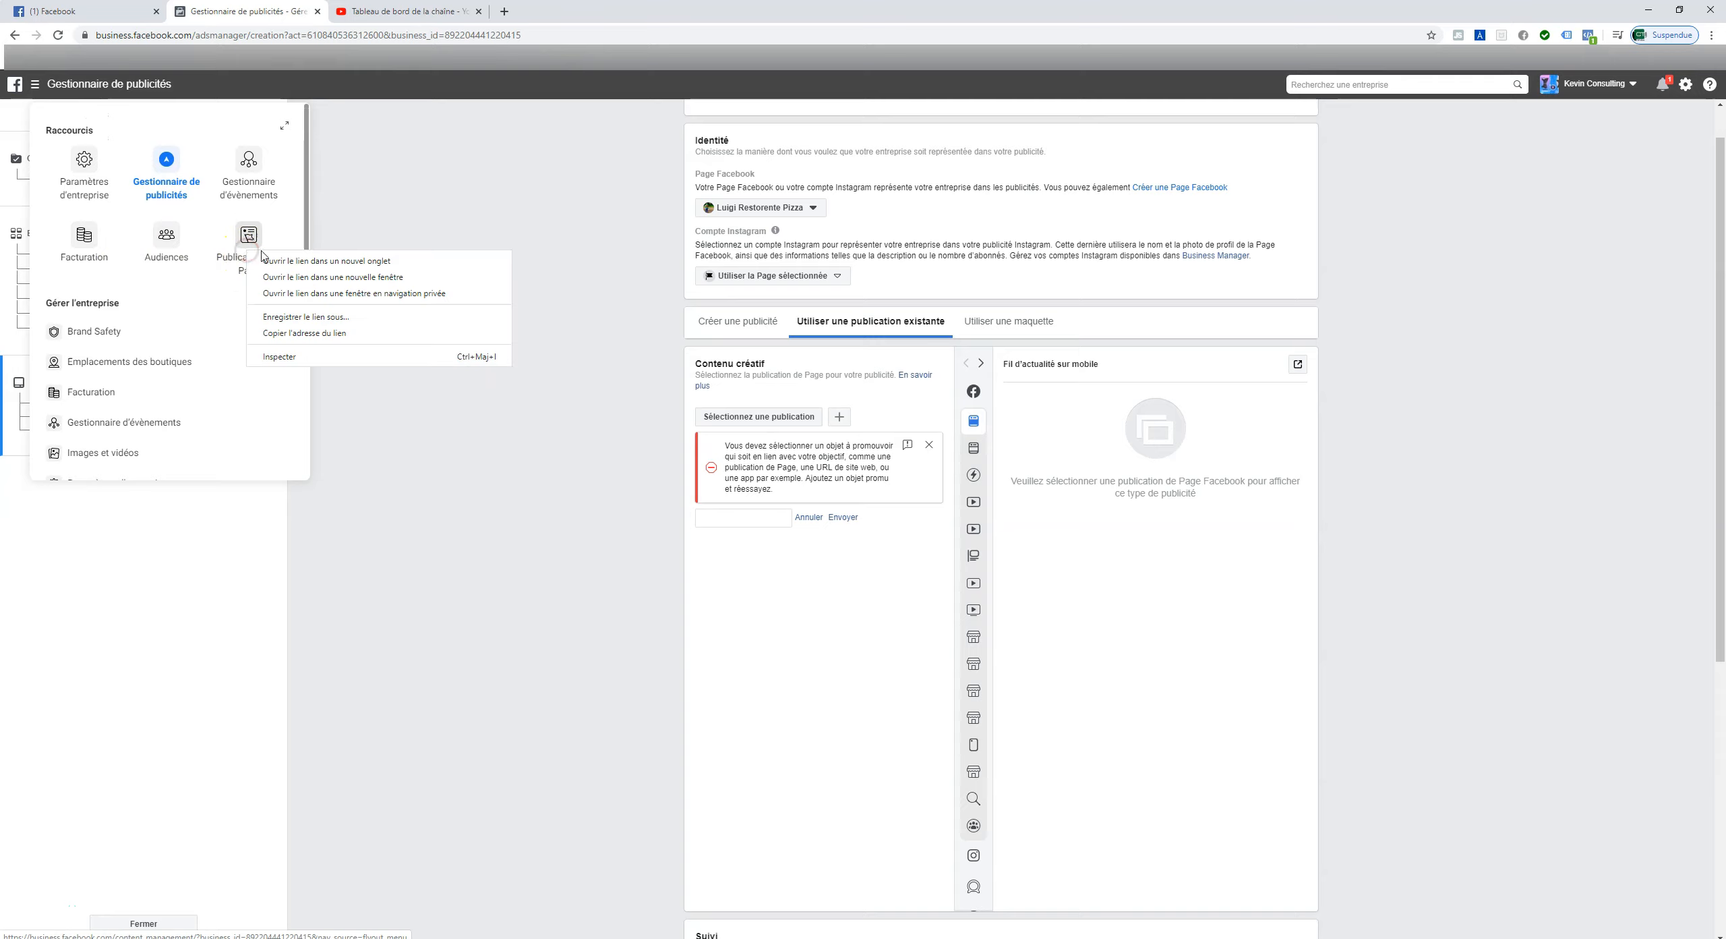
left_click(297, 260)
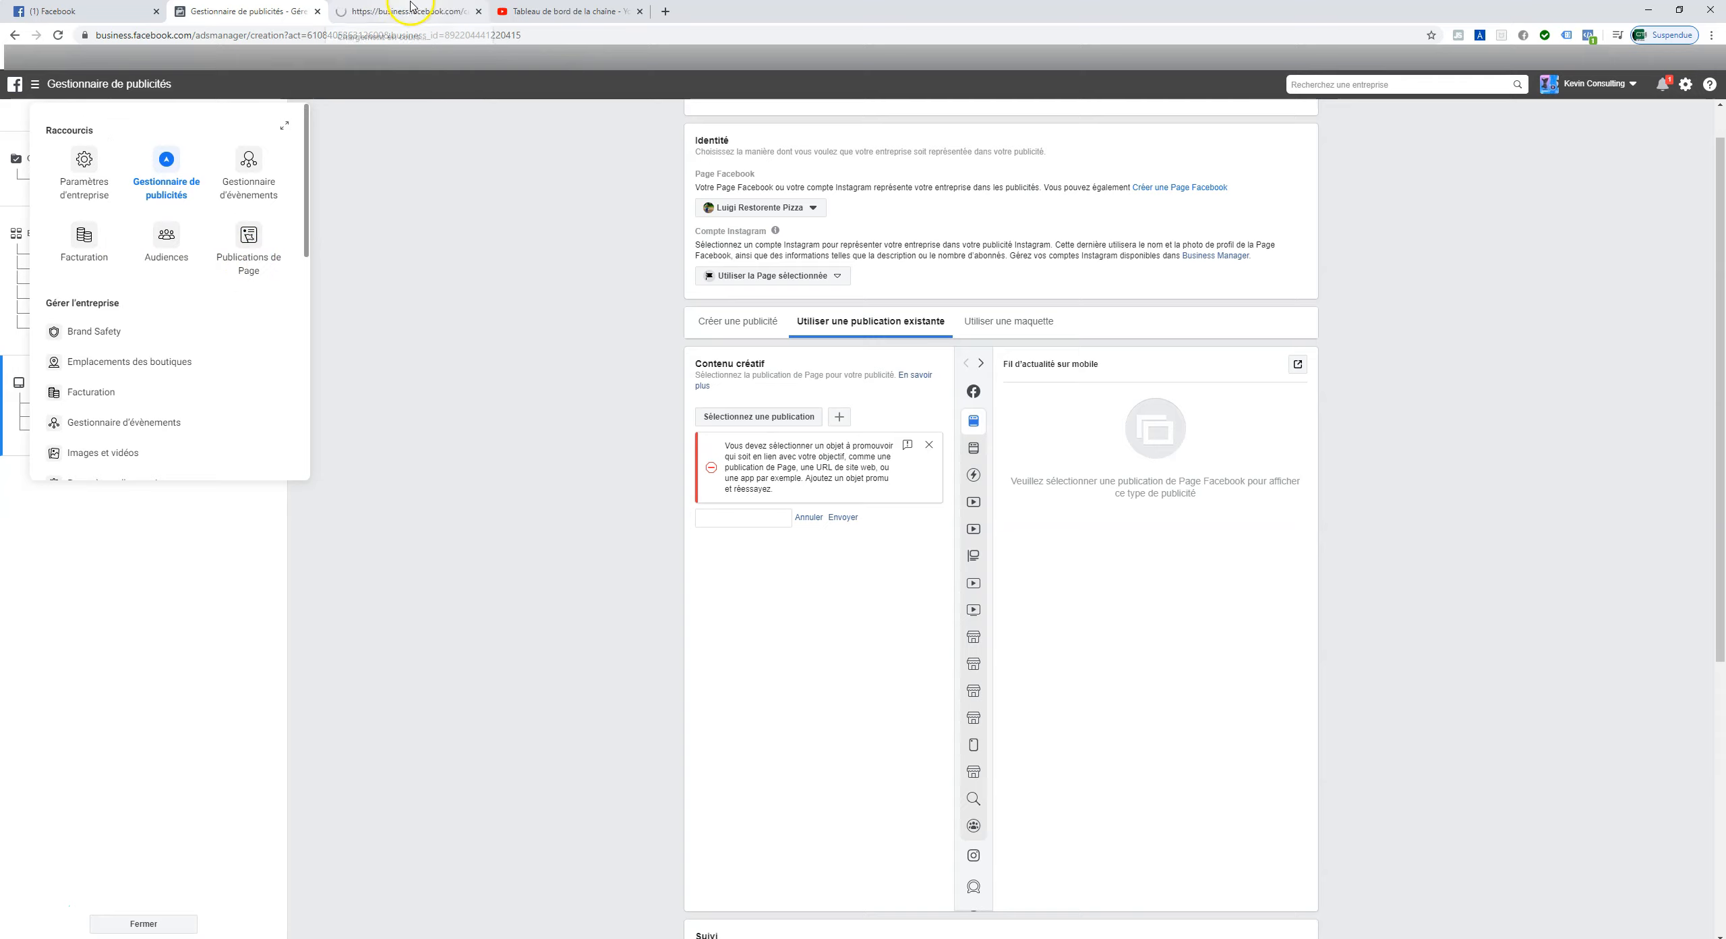
left_click(409, 9)
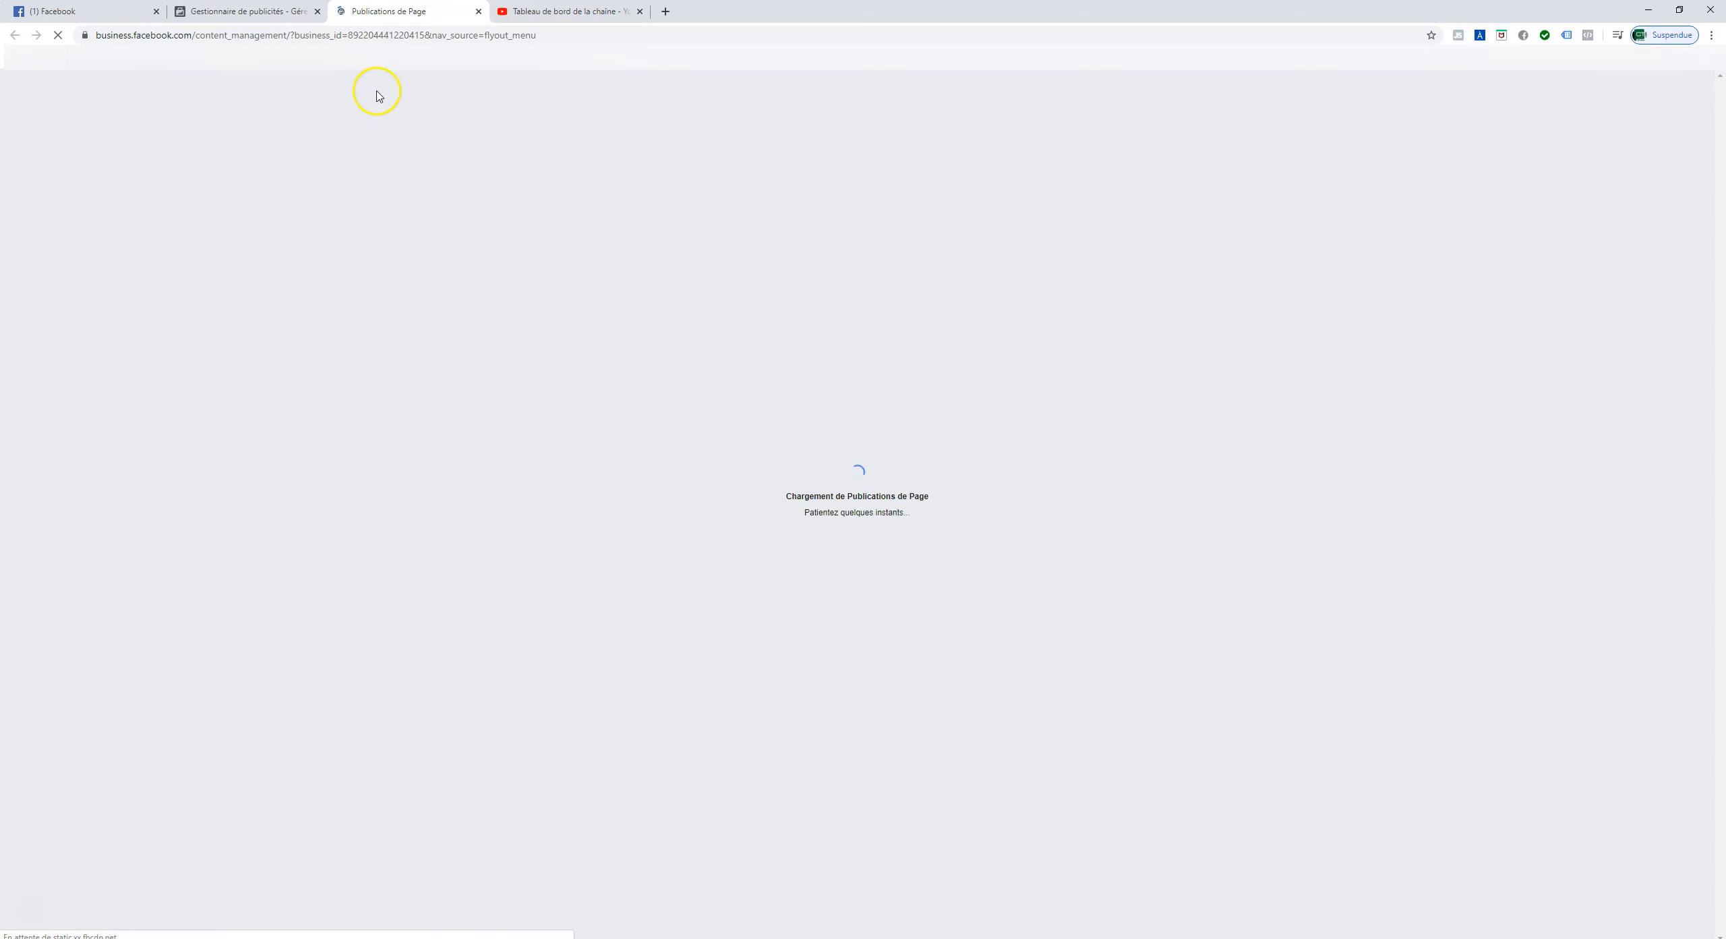
left_click(230, 11)
left_click(411, 454)
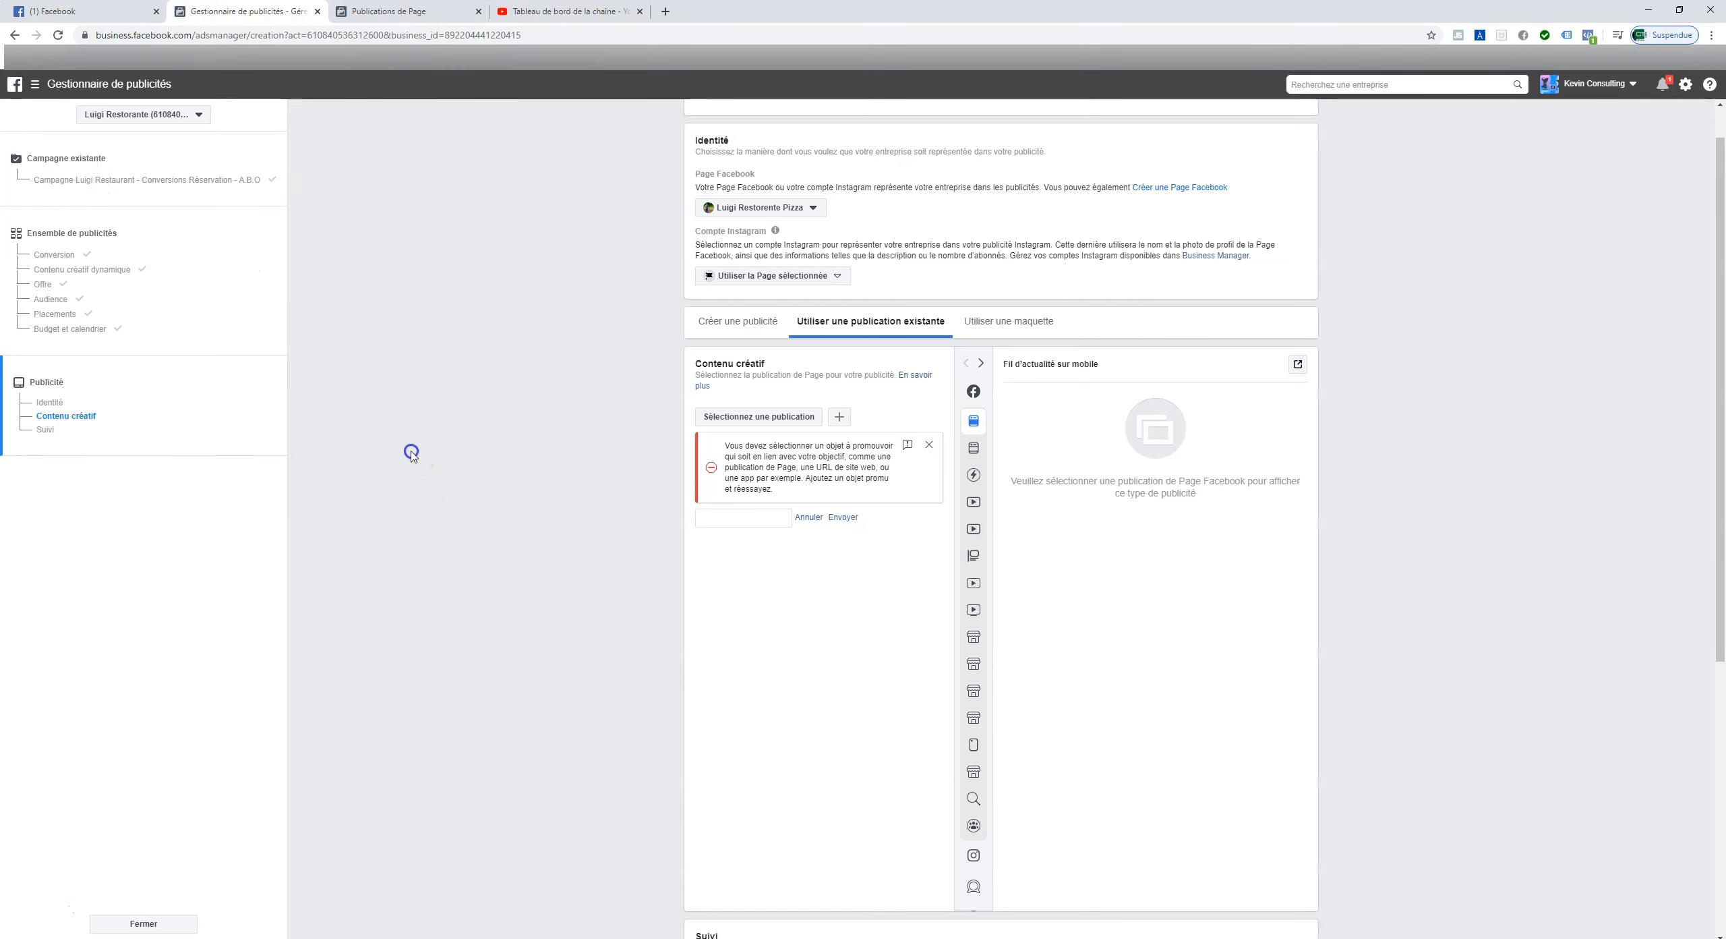
left_click(36, 84)
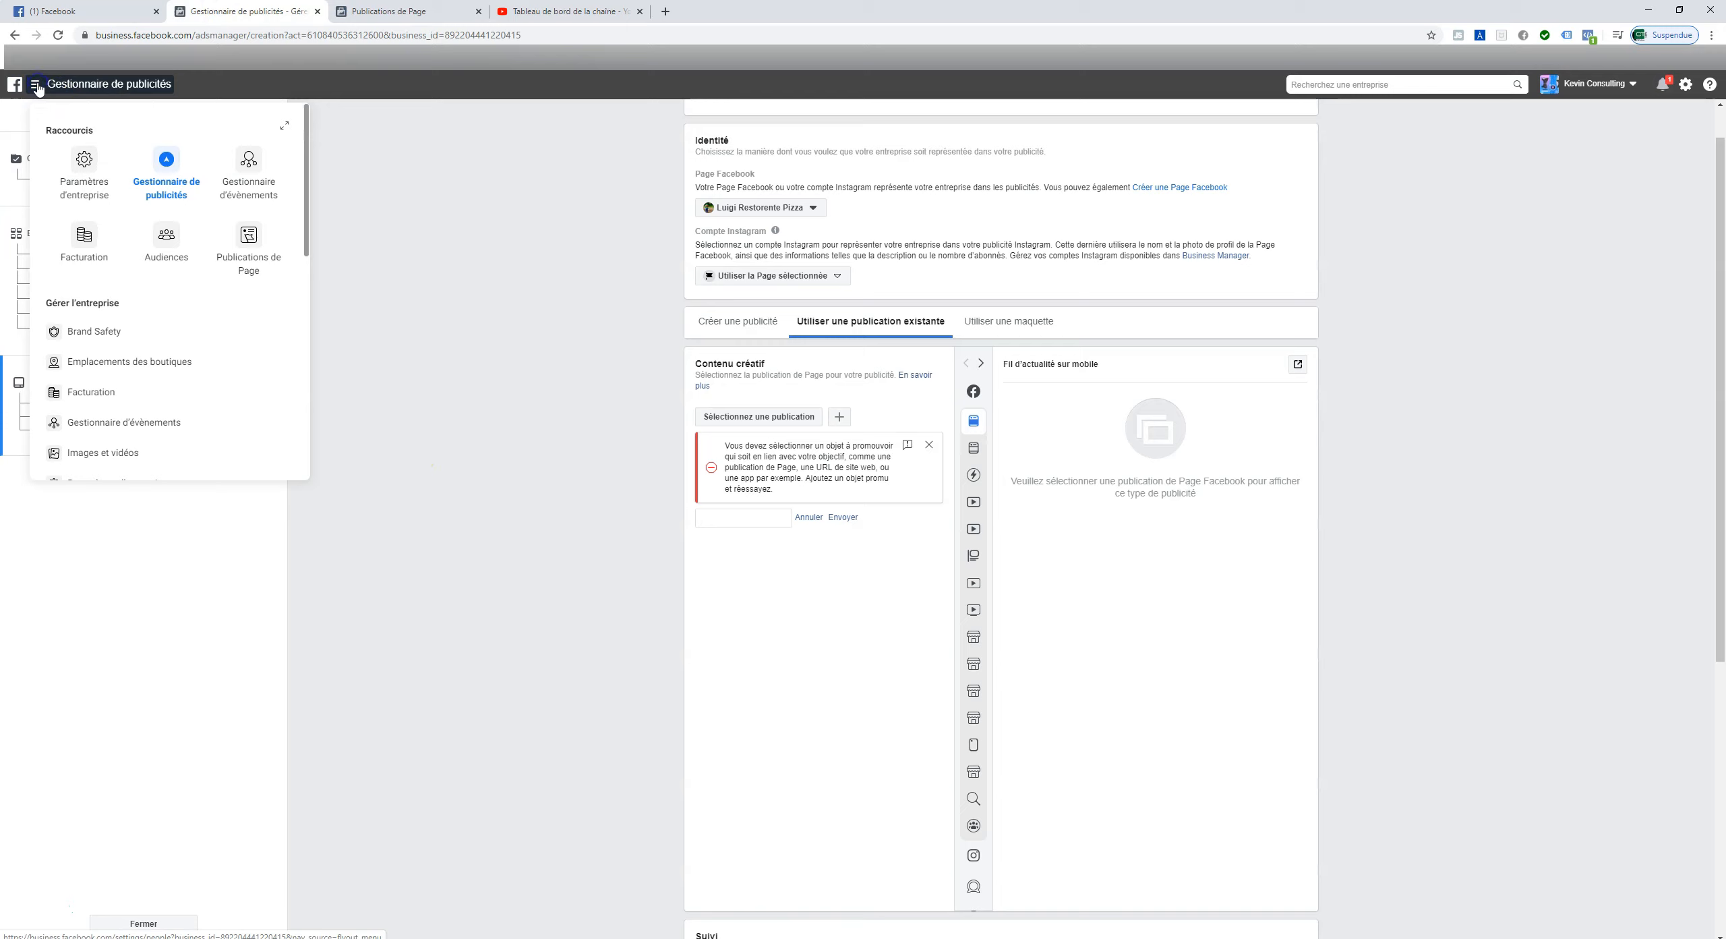
left_click(255, 239)
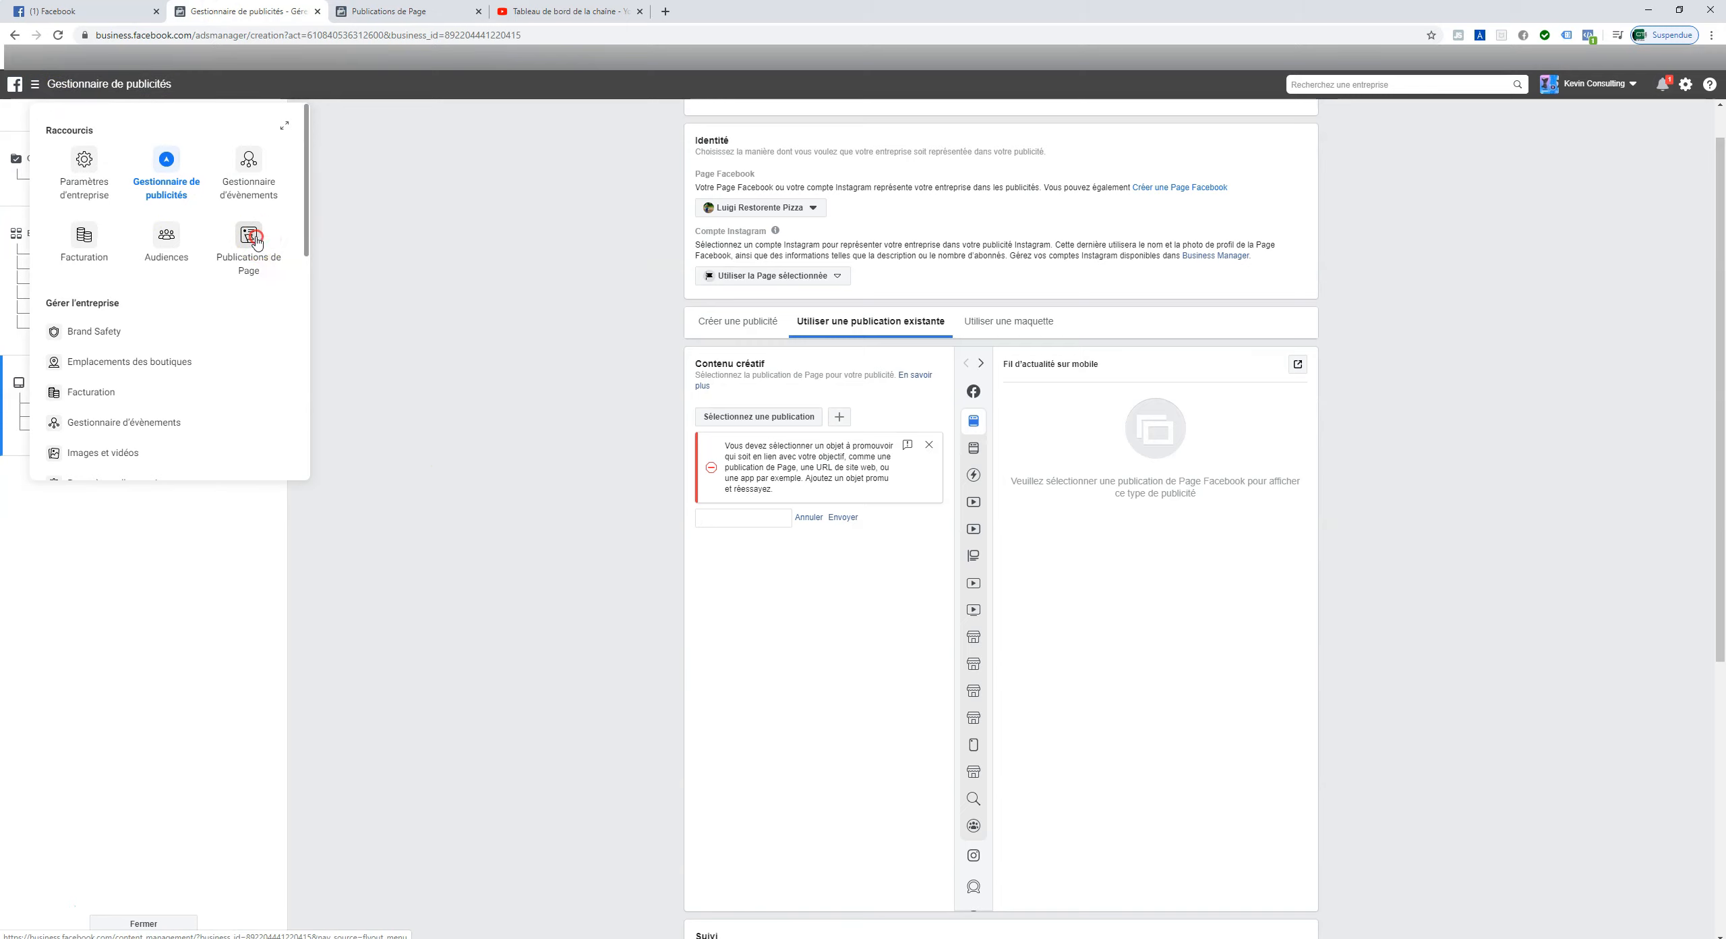
left_click(437, 158)
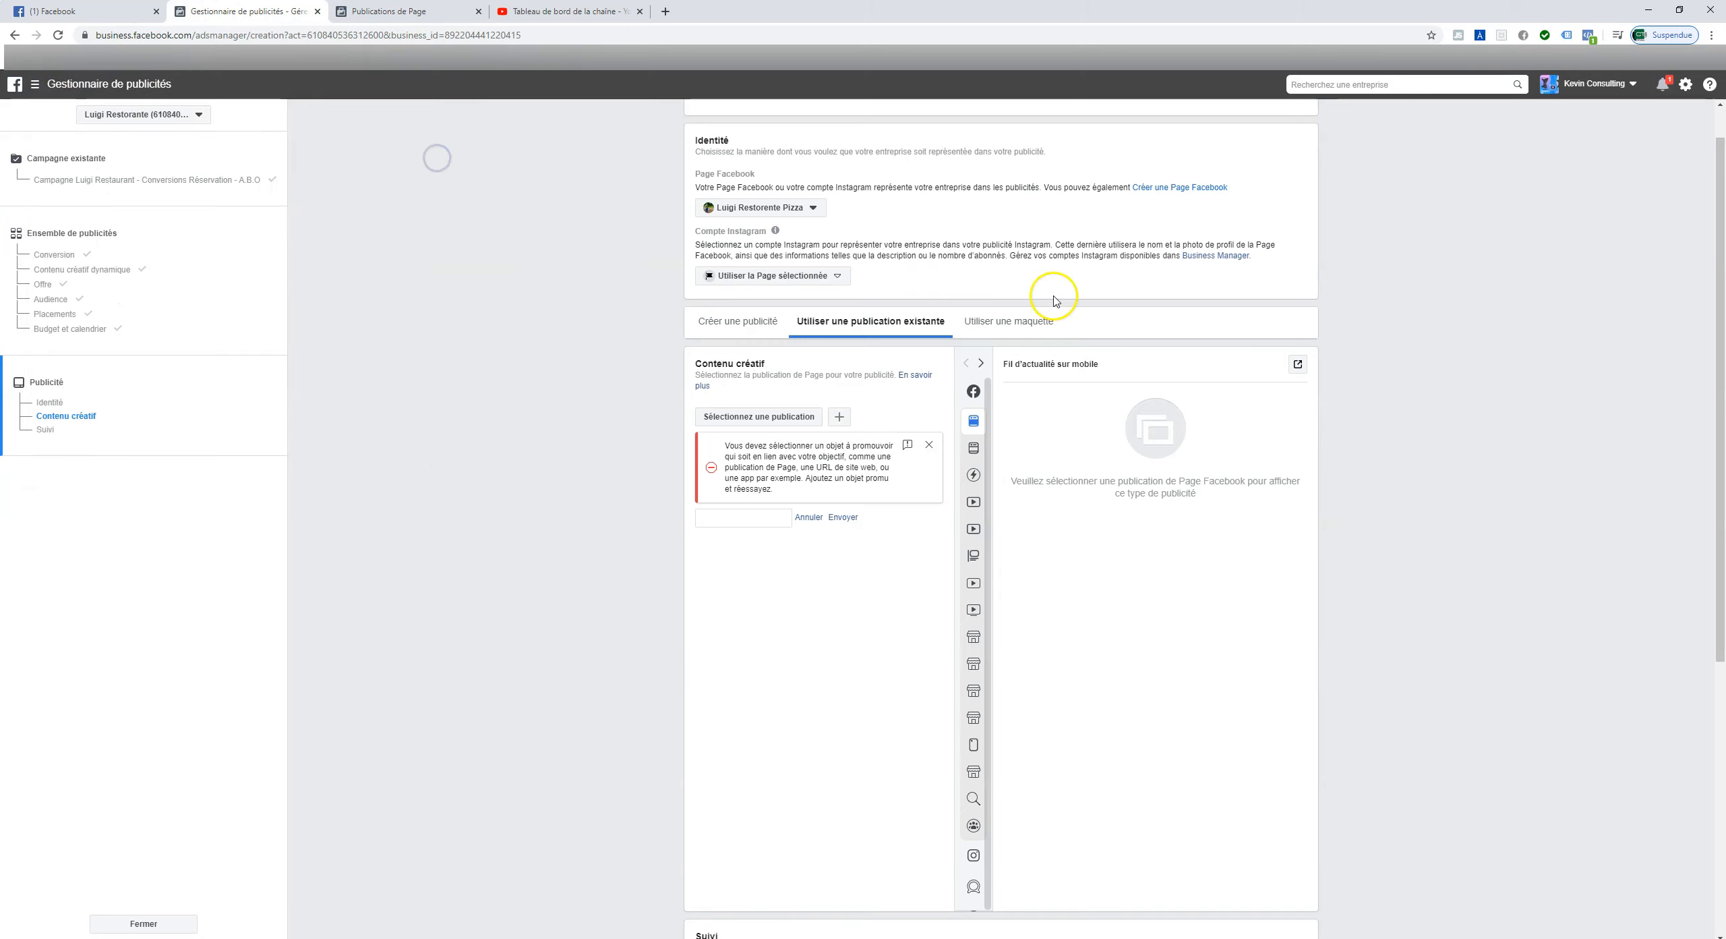
- In the Page's list of ad posts, copy the ID of the "Surement la plus bonne pizza" post
left_click(396, 12)
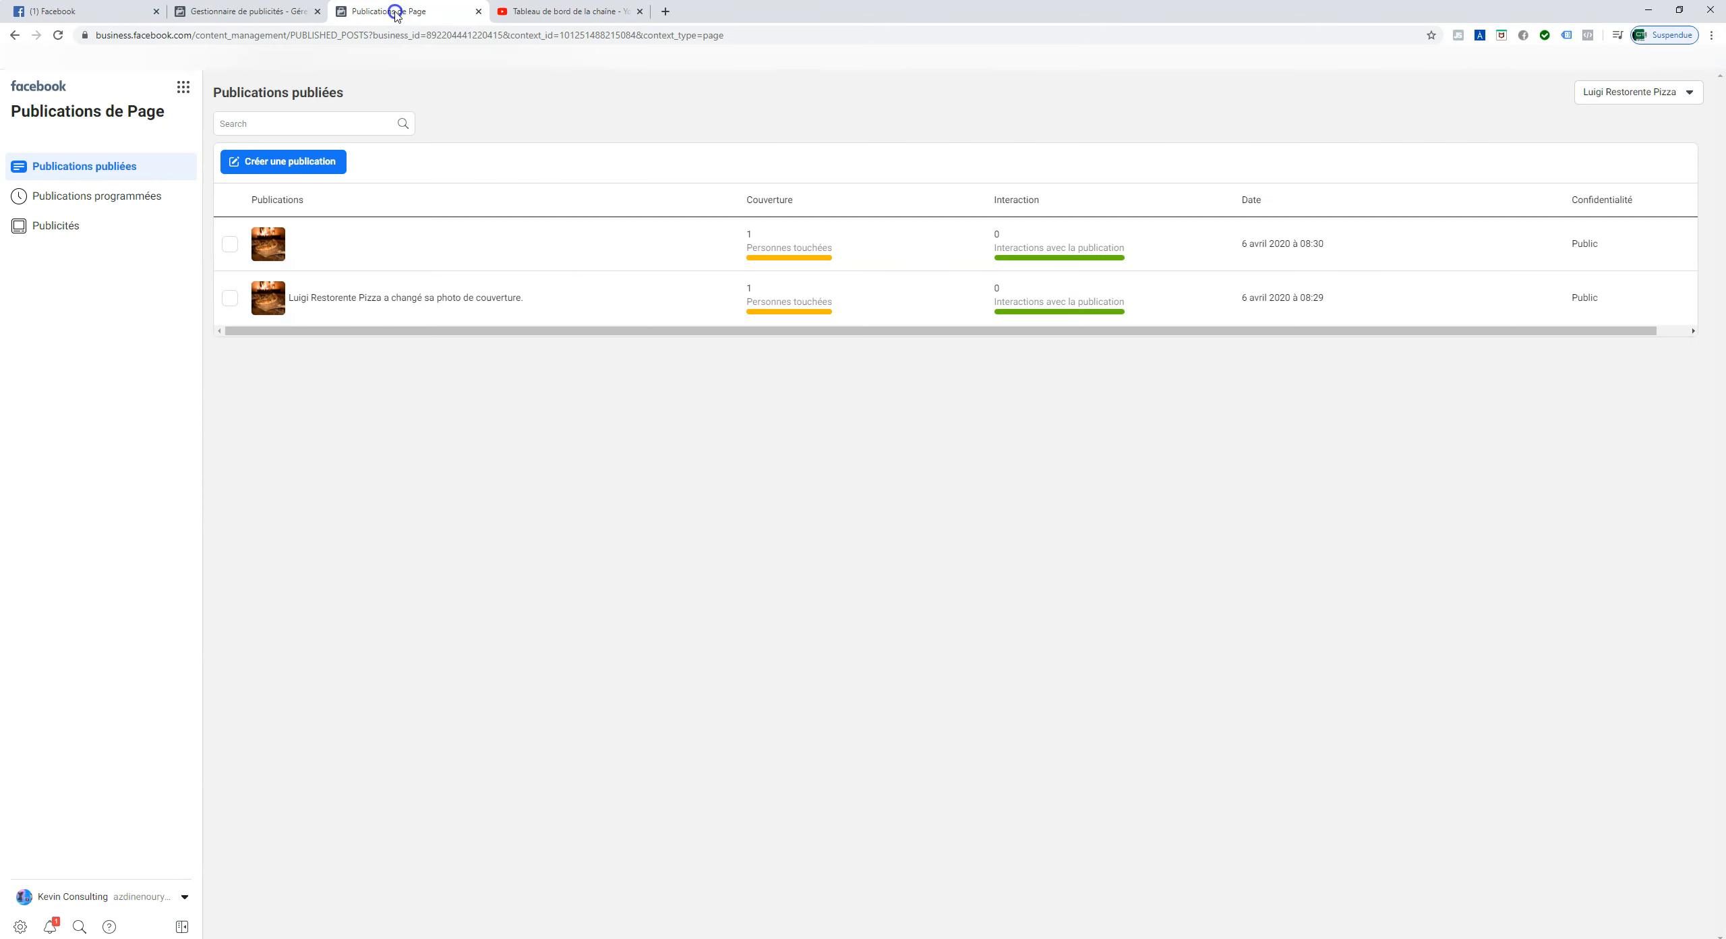
left_click(64, 227)
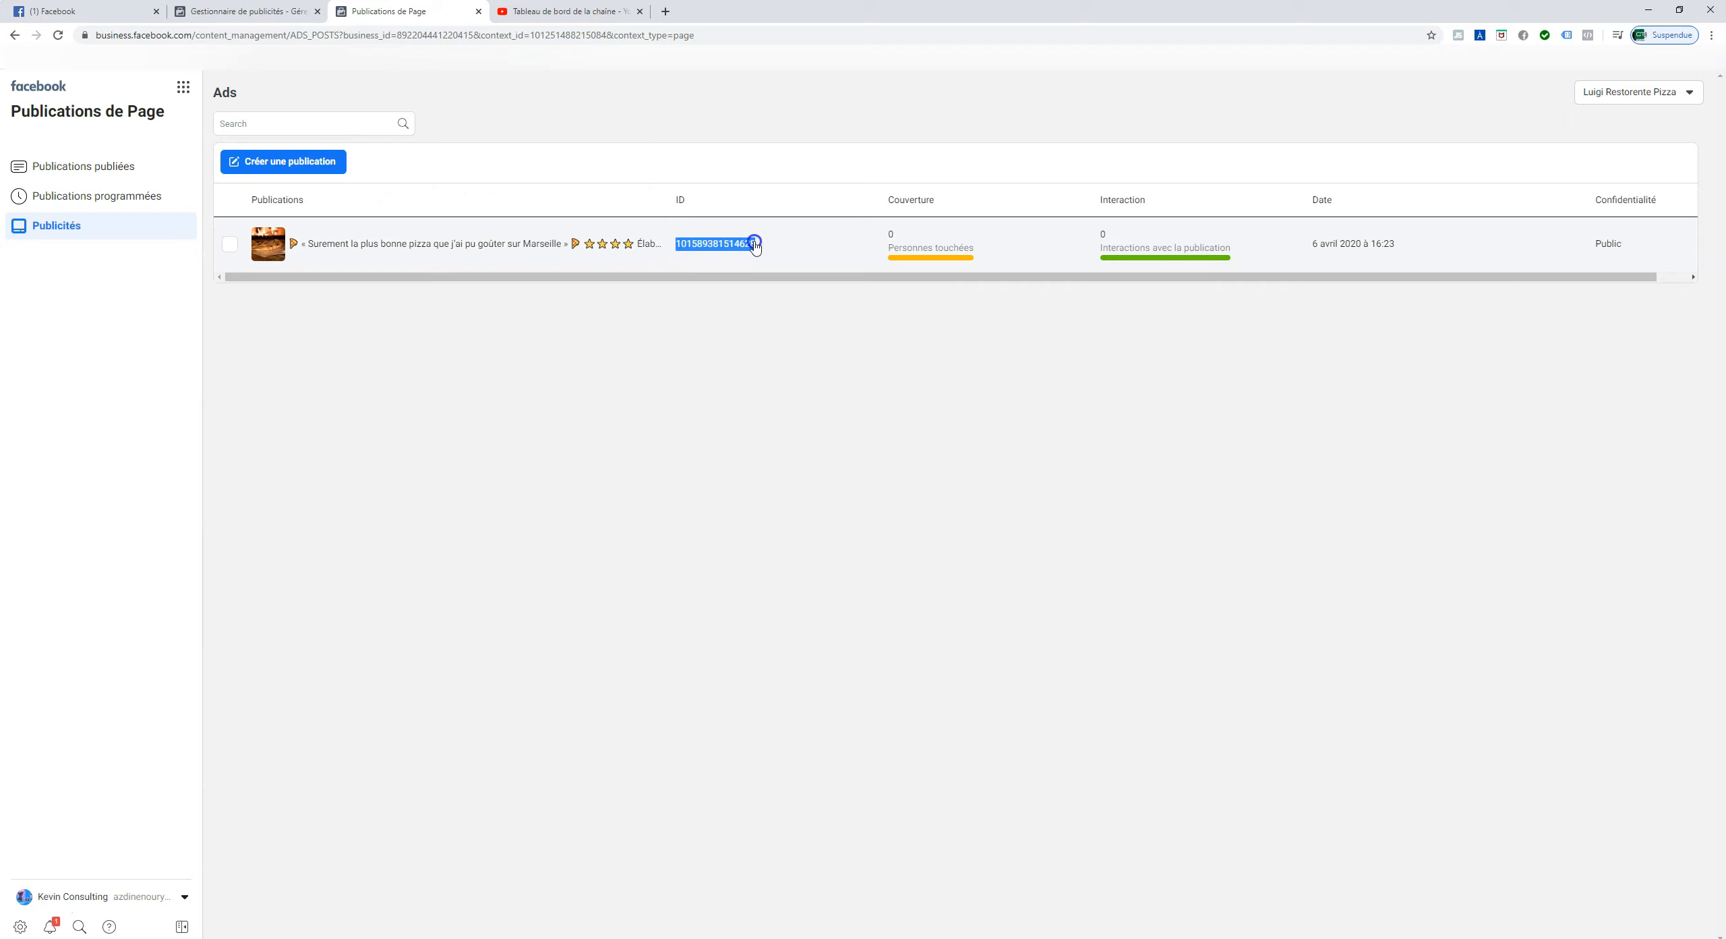
left_click_drag(755, 244, 731, 313)
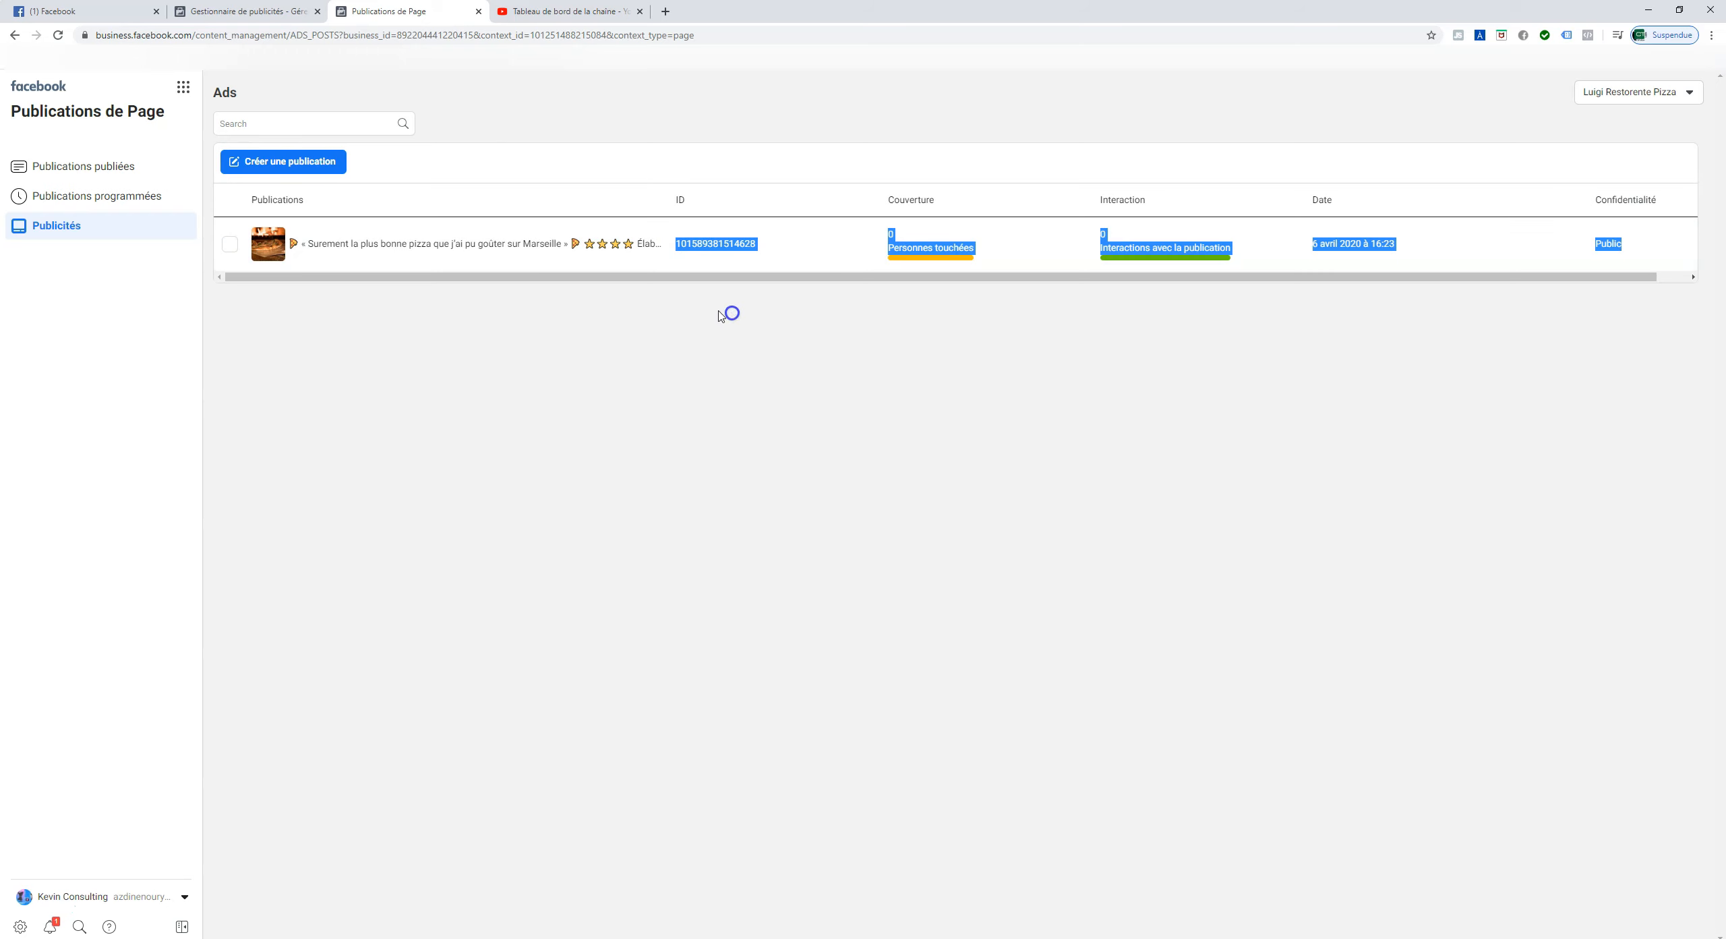
- Paste the copied post ID into the ad's creative content and submit it
left_click(269, 11)
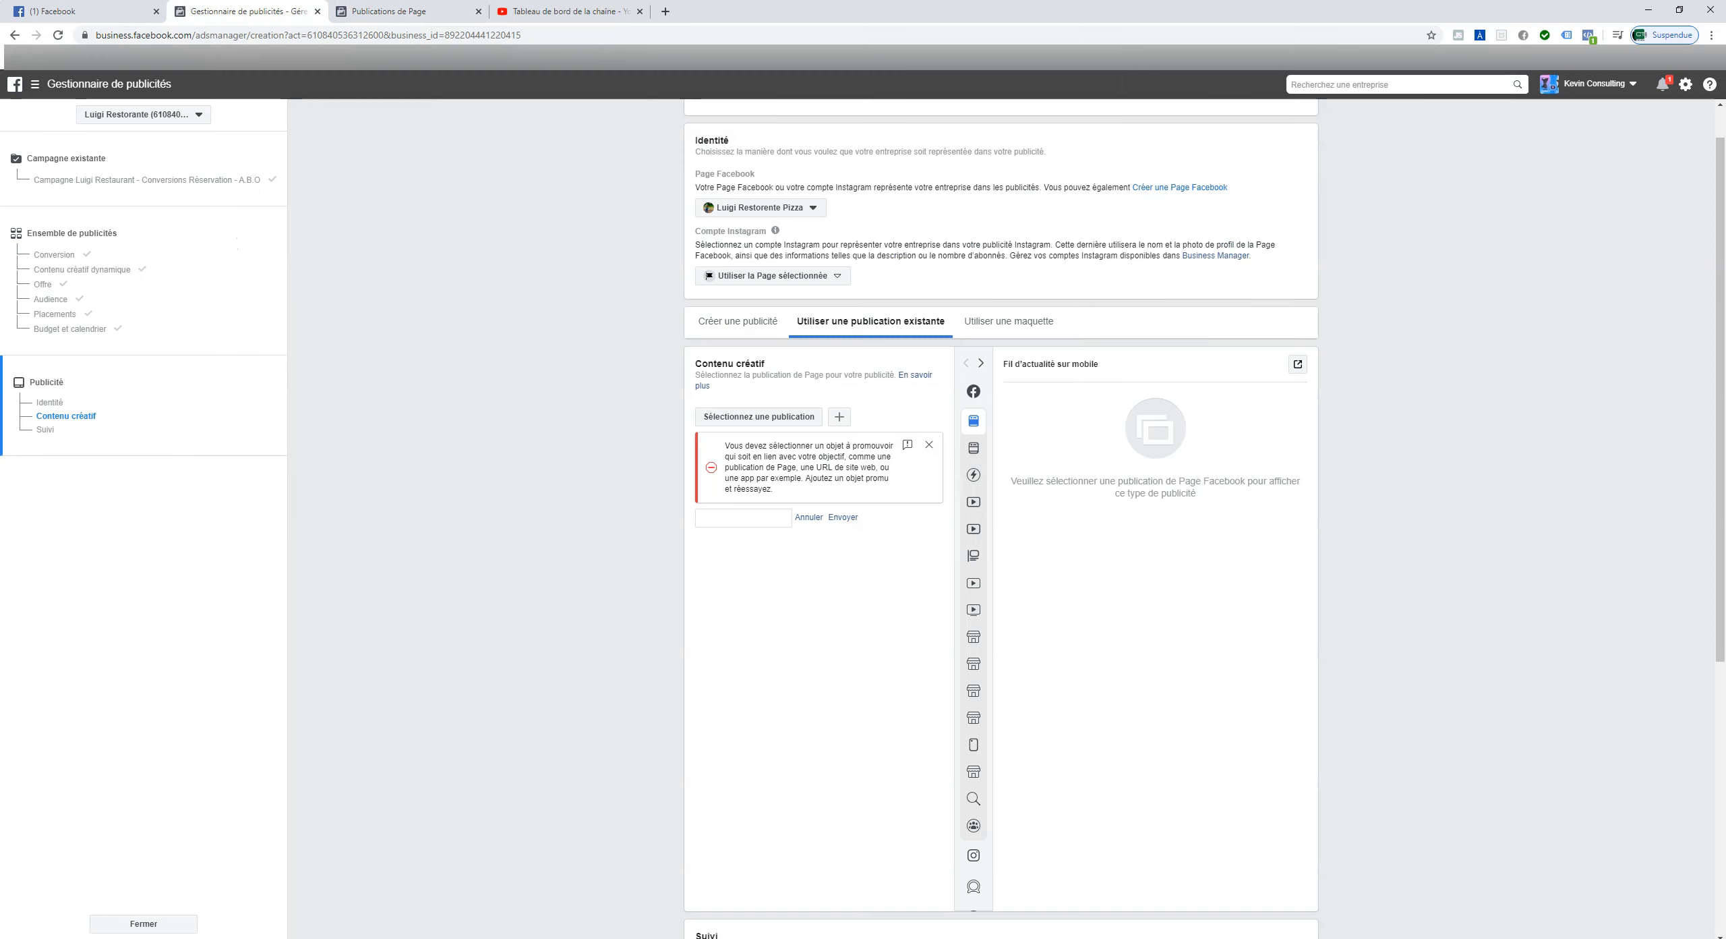
right_click(723, 520)
left_click(765, 616)
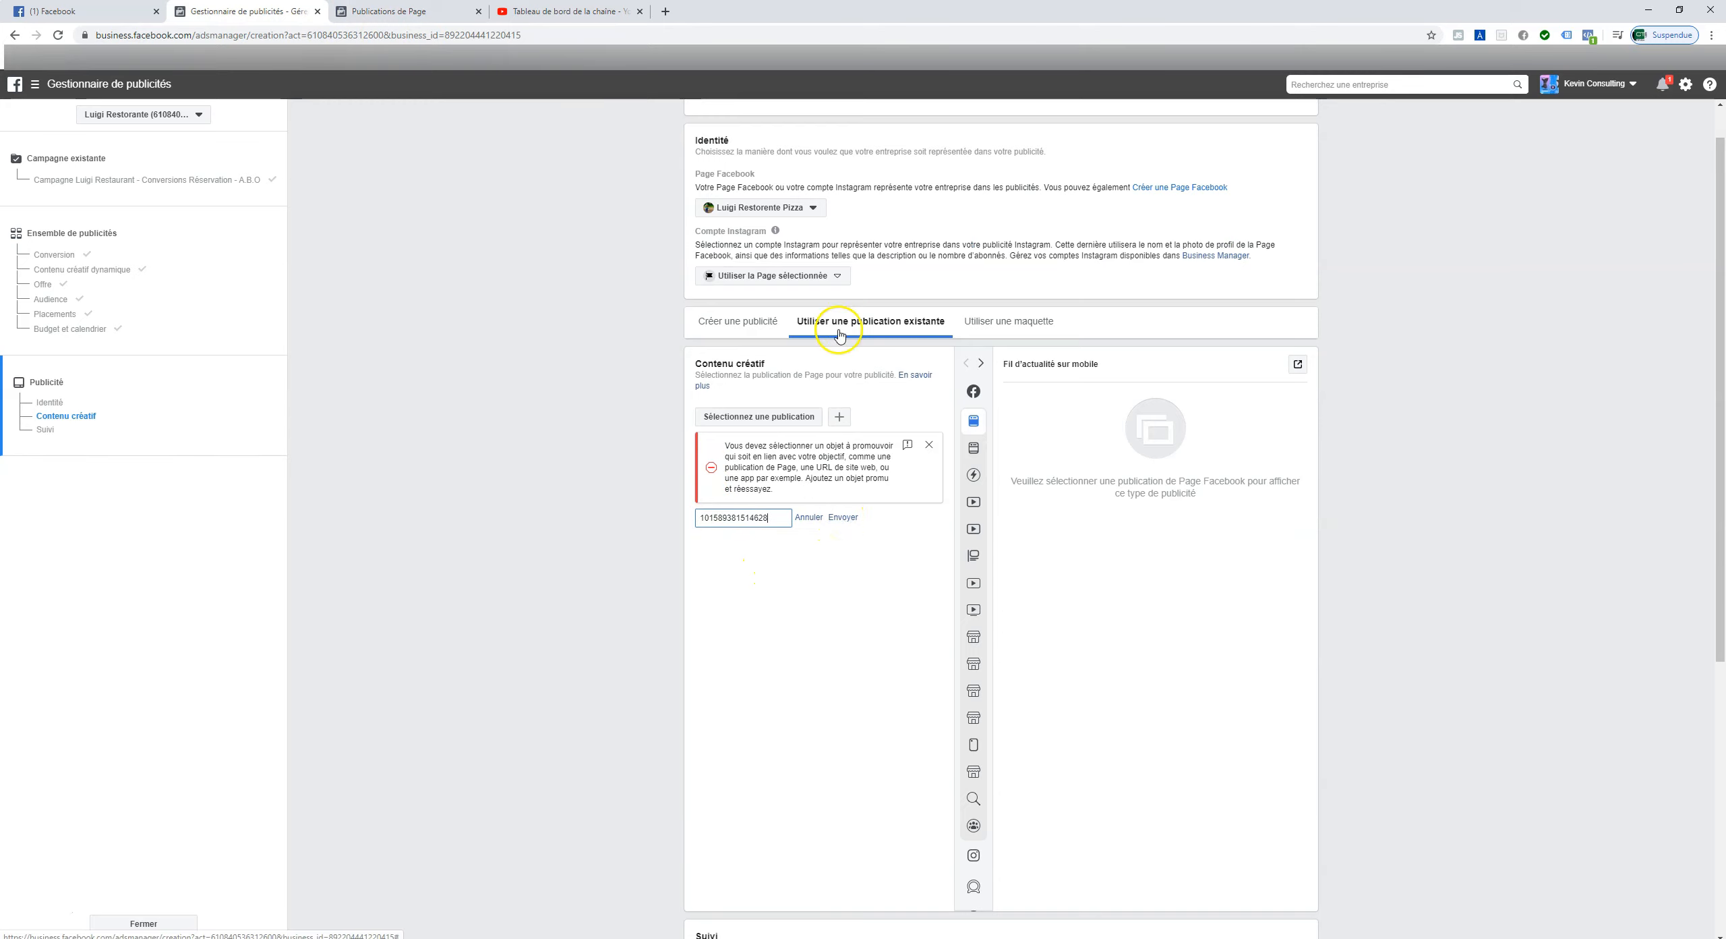
scroll(826, 330, "up", 1)
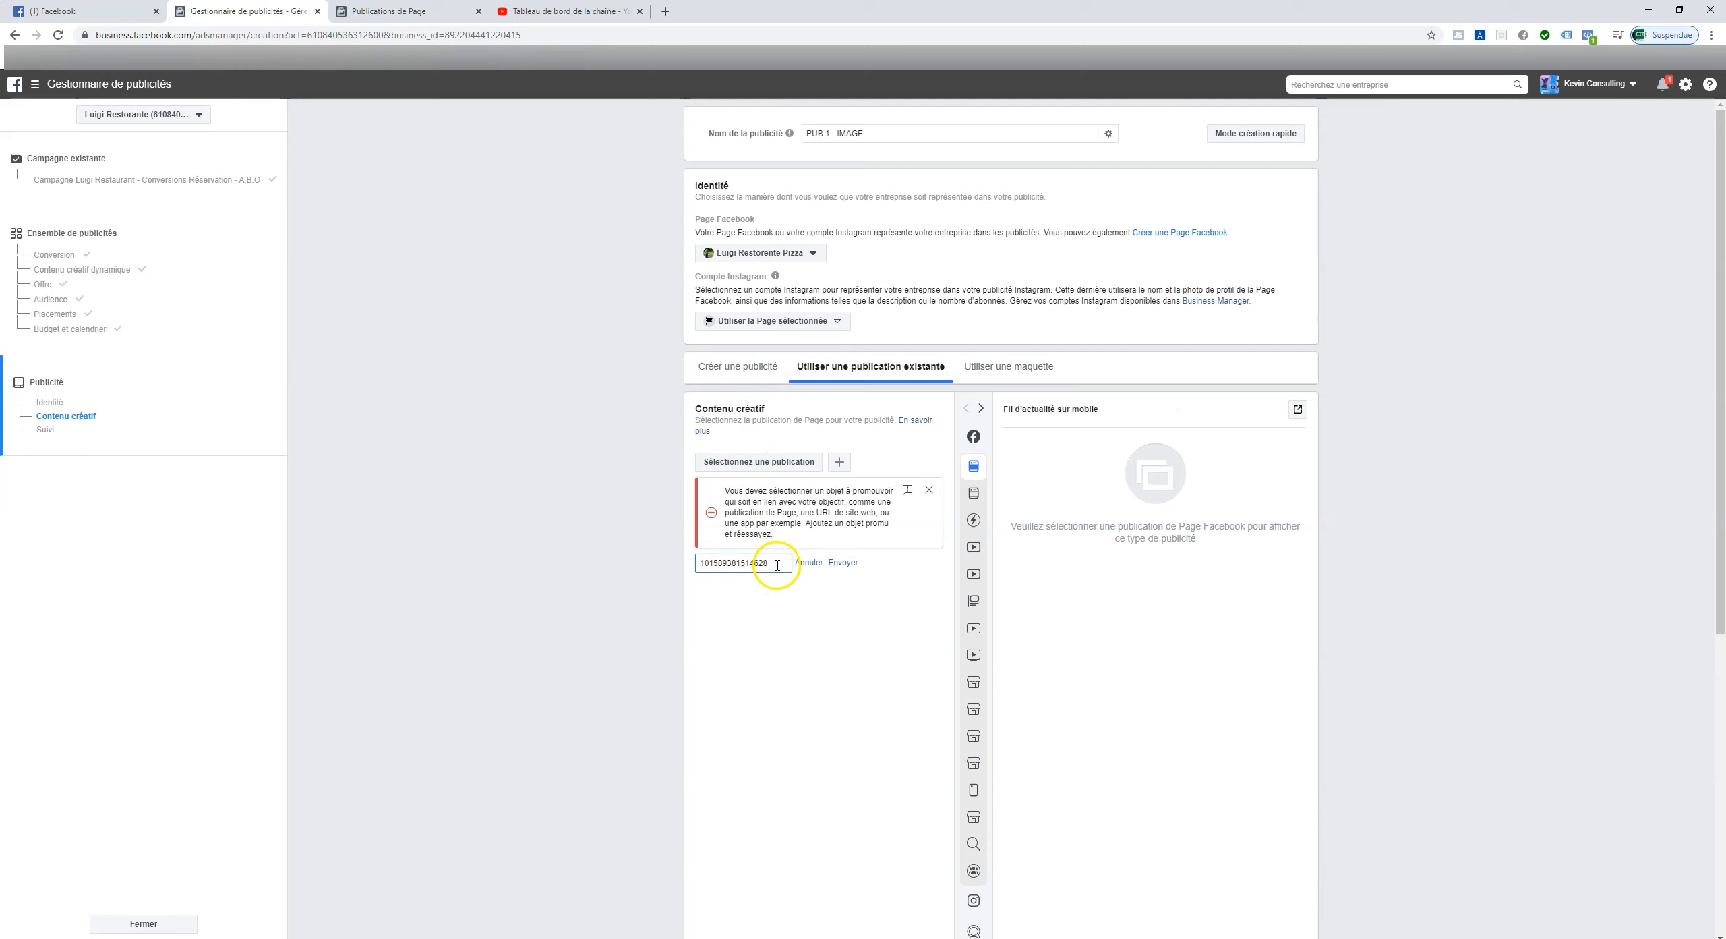
left_click(41, 89)
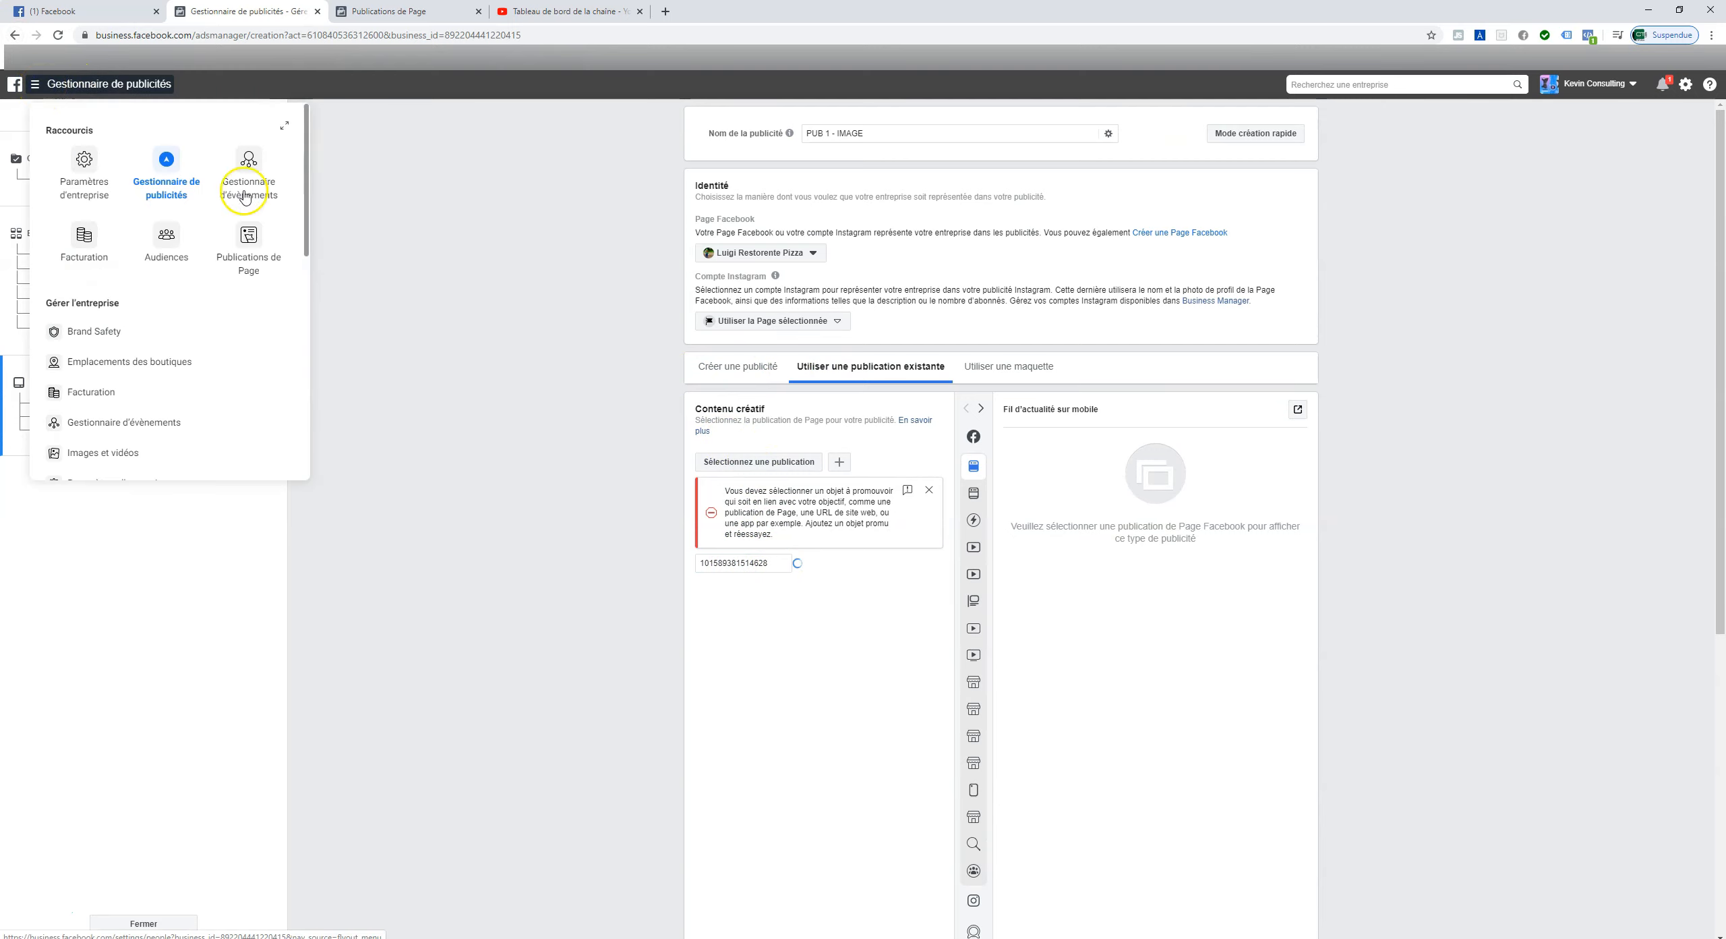
left_click(249, 239)
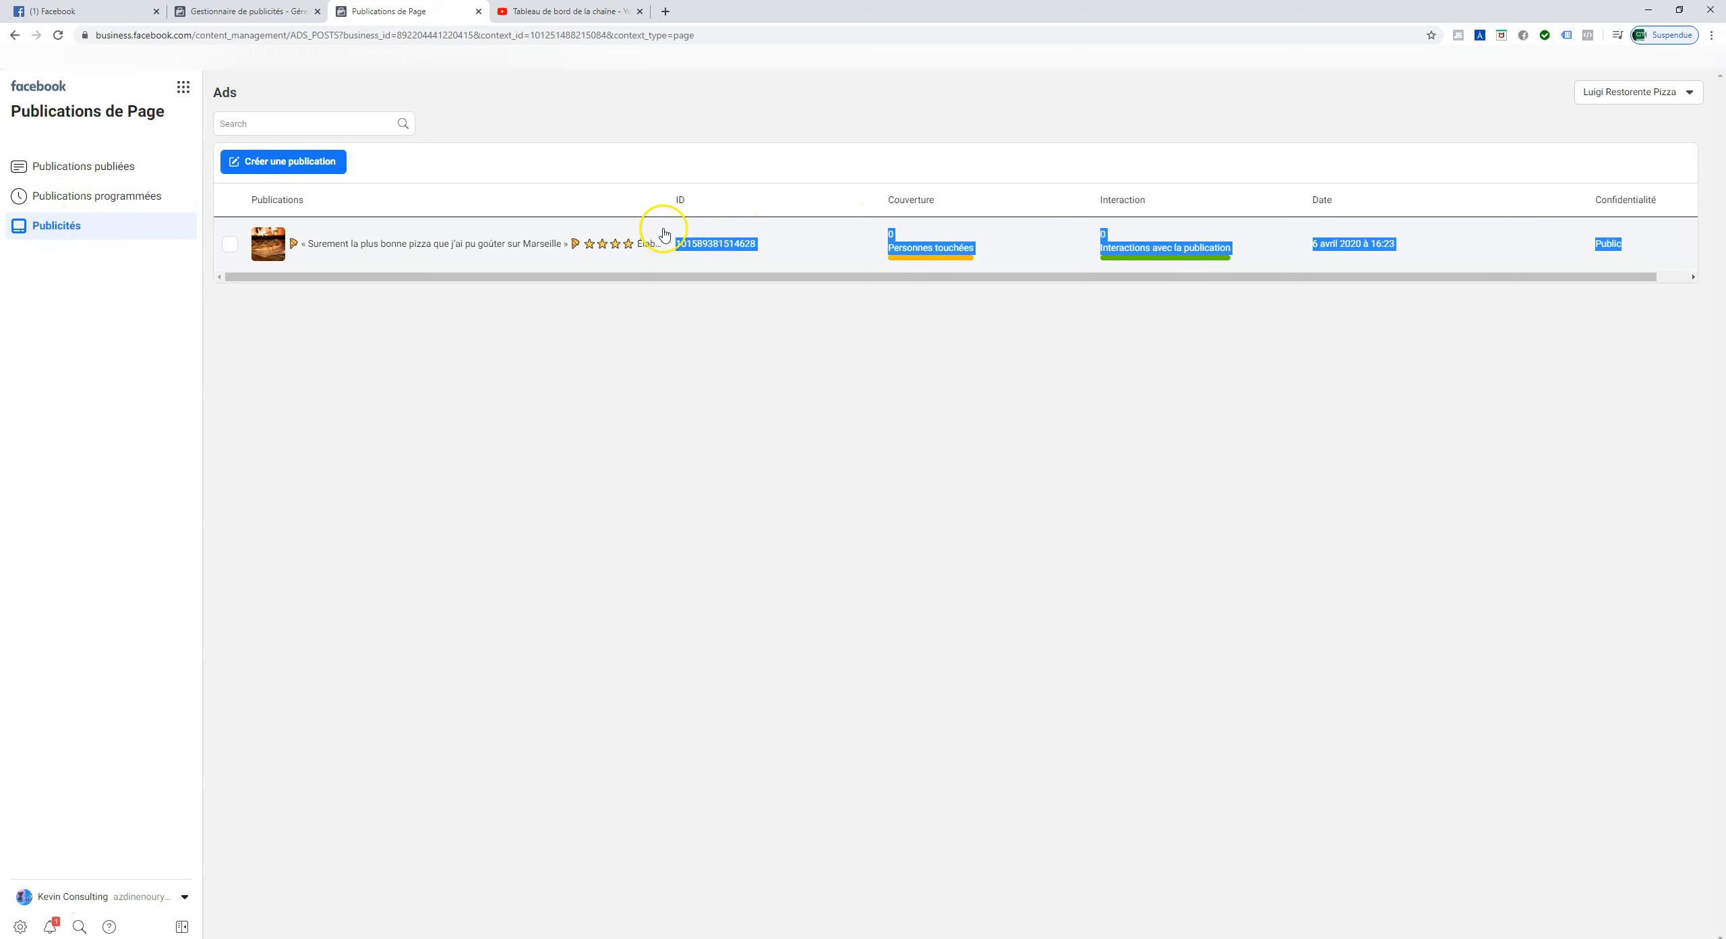
left_click(230, 11)
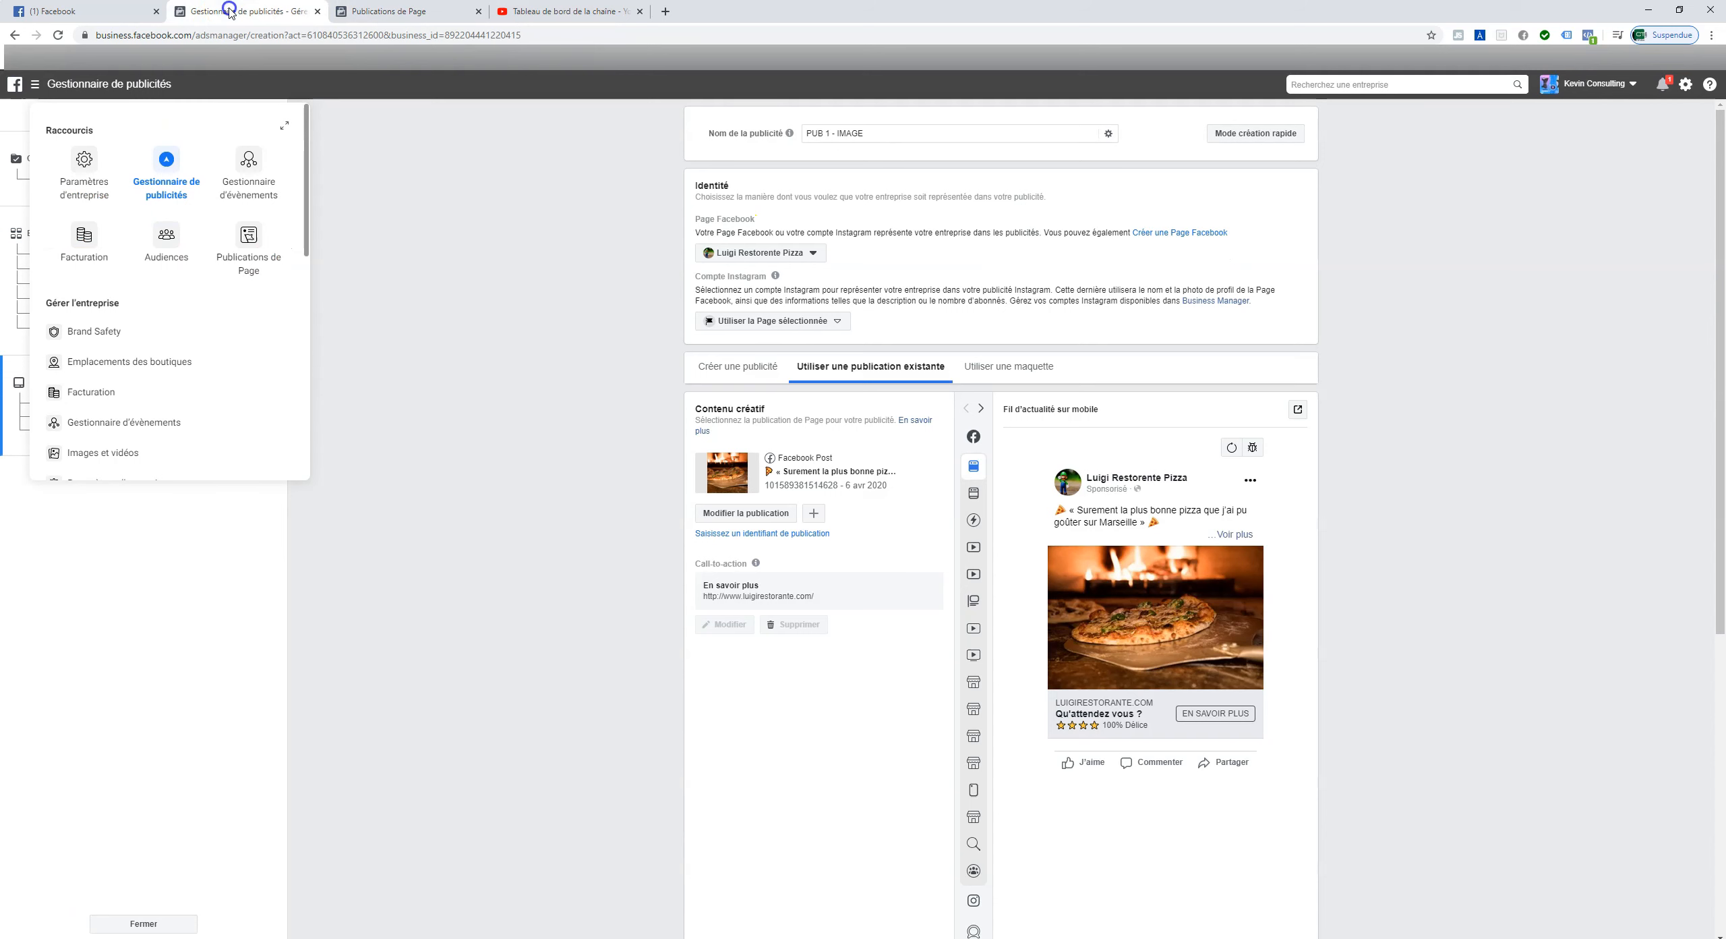
left_click(507, 474)
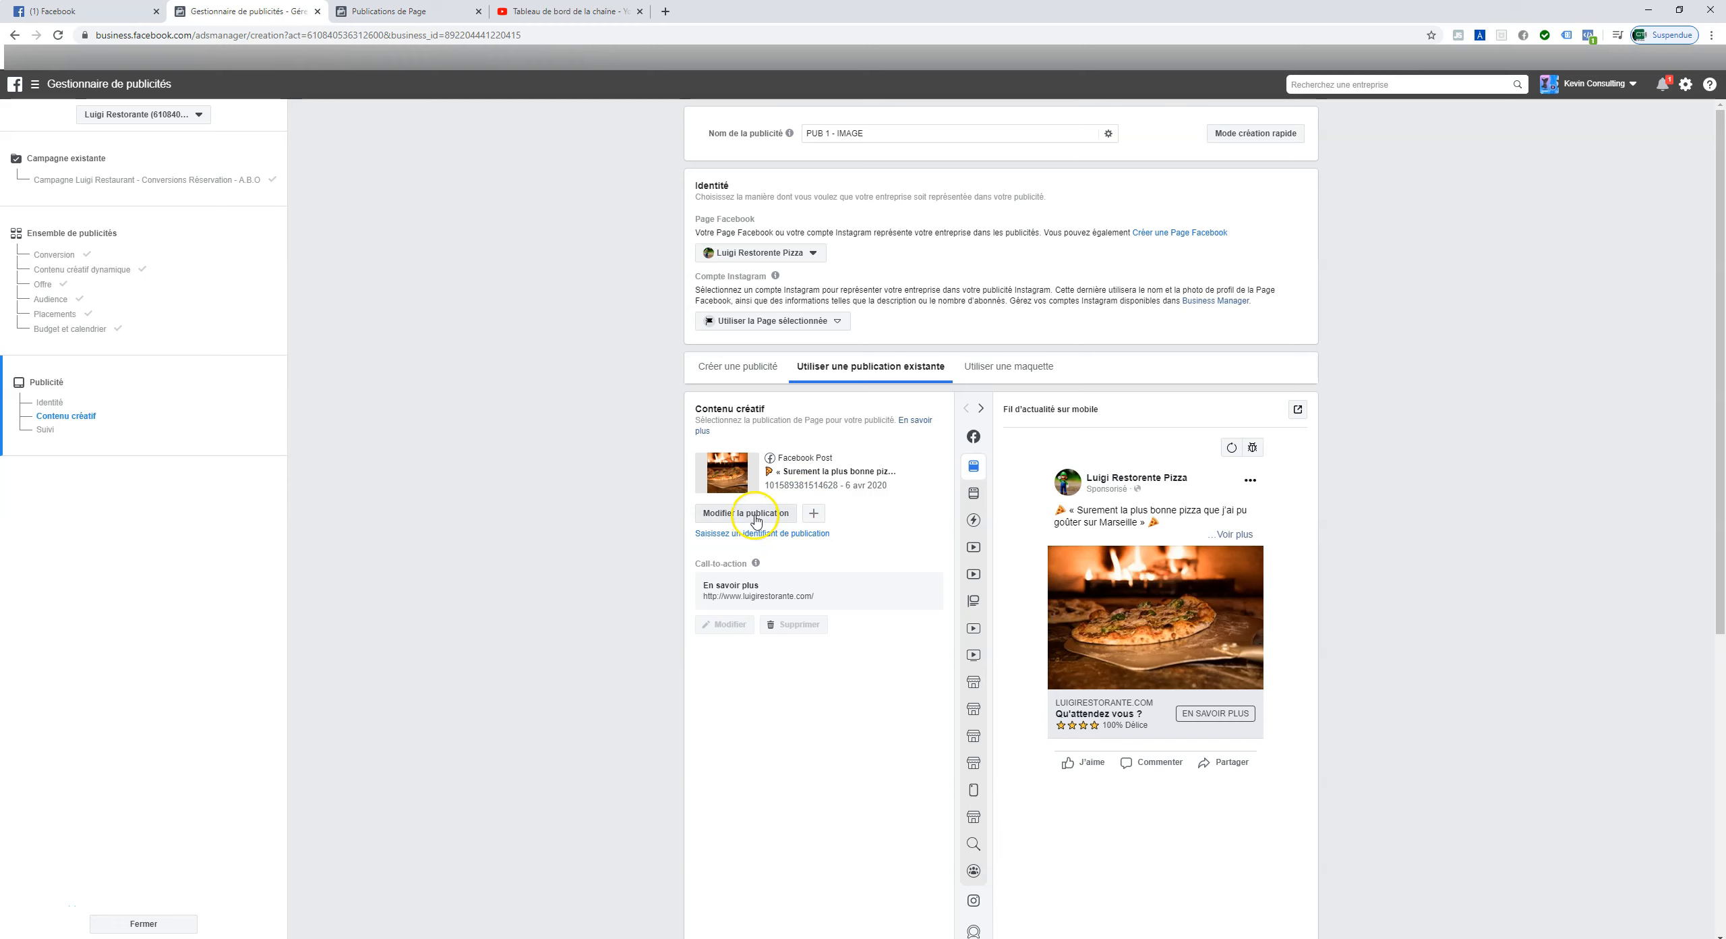
- Check the ad's preview and tracking settings, review the summary and save the ad set and ad as a draft
scroll(1147, 540, "down", 1)
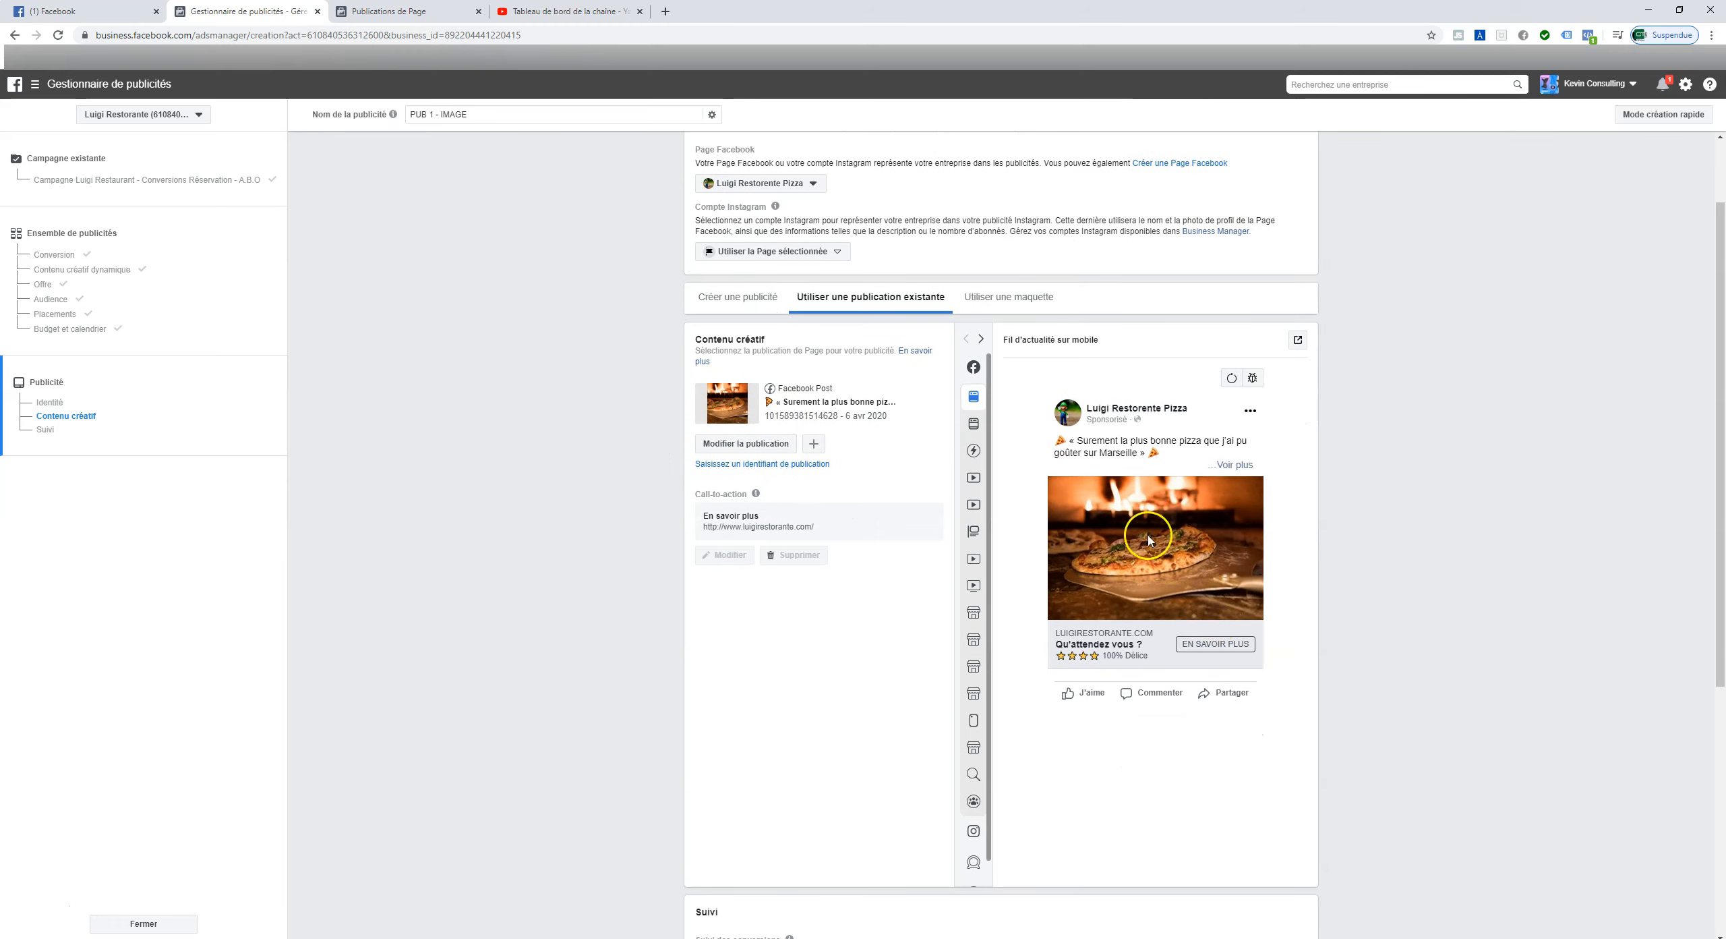
mouse_move(738, 552)
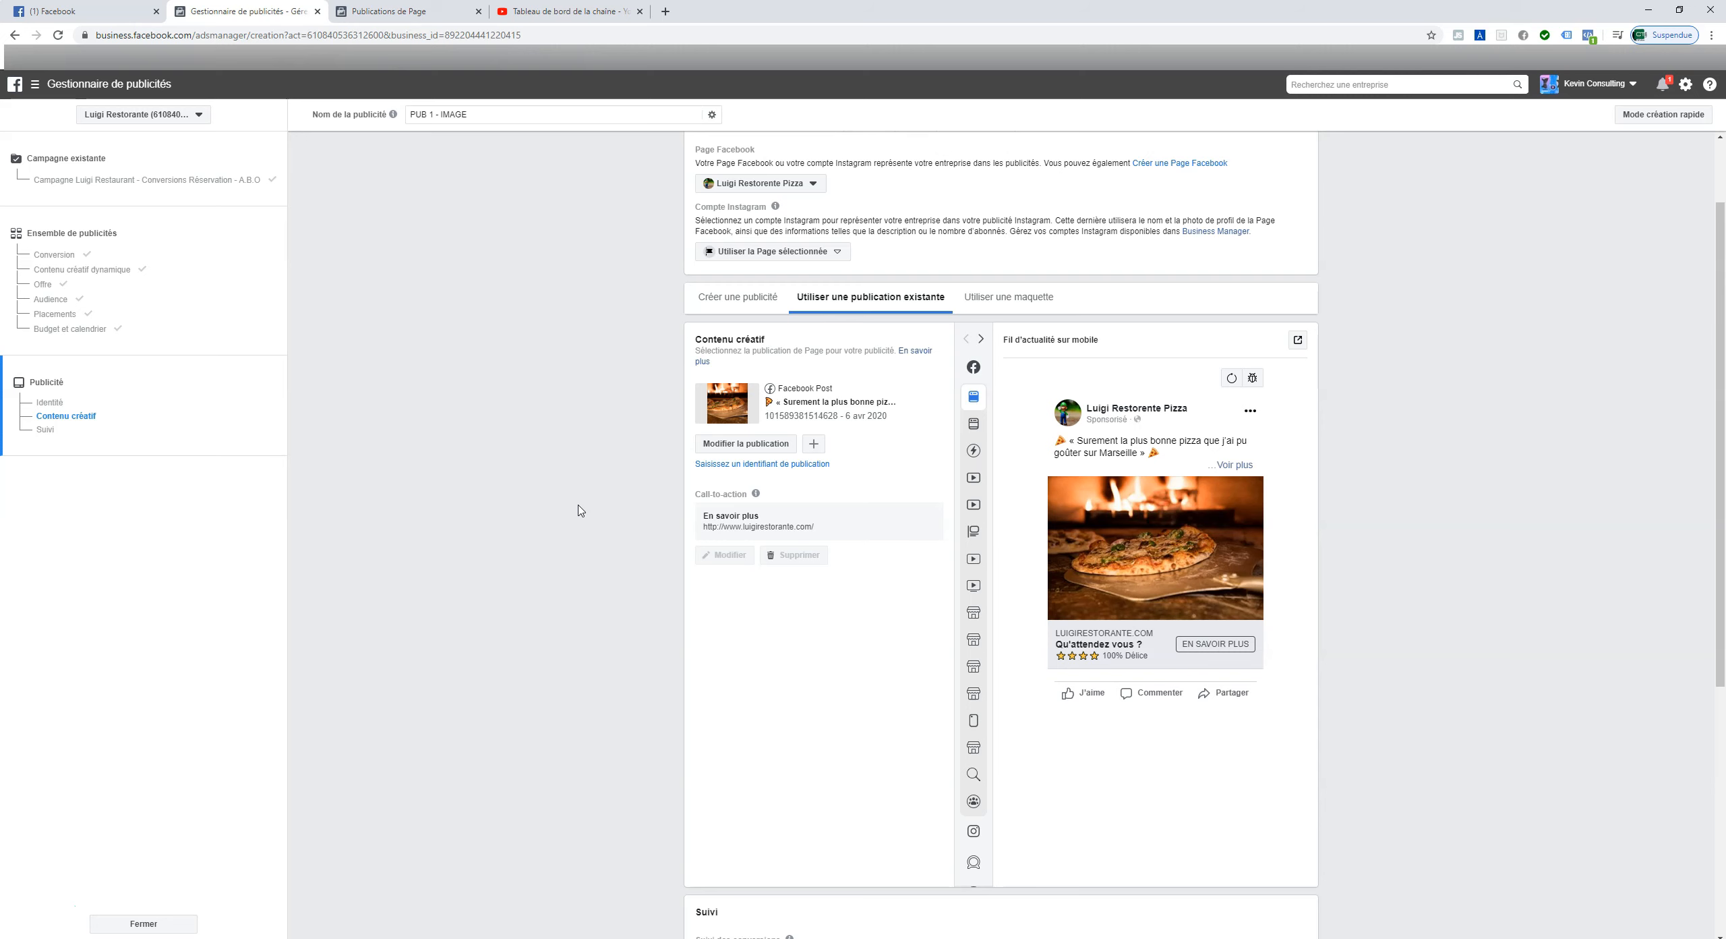
scroll(539, 536, "down", 5)
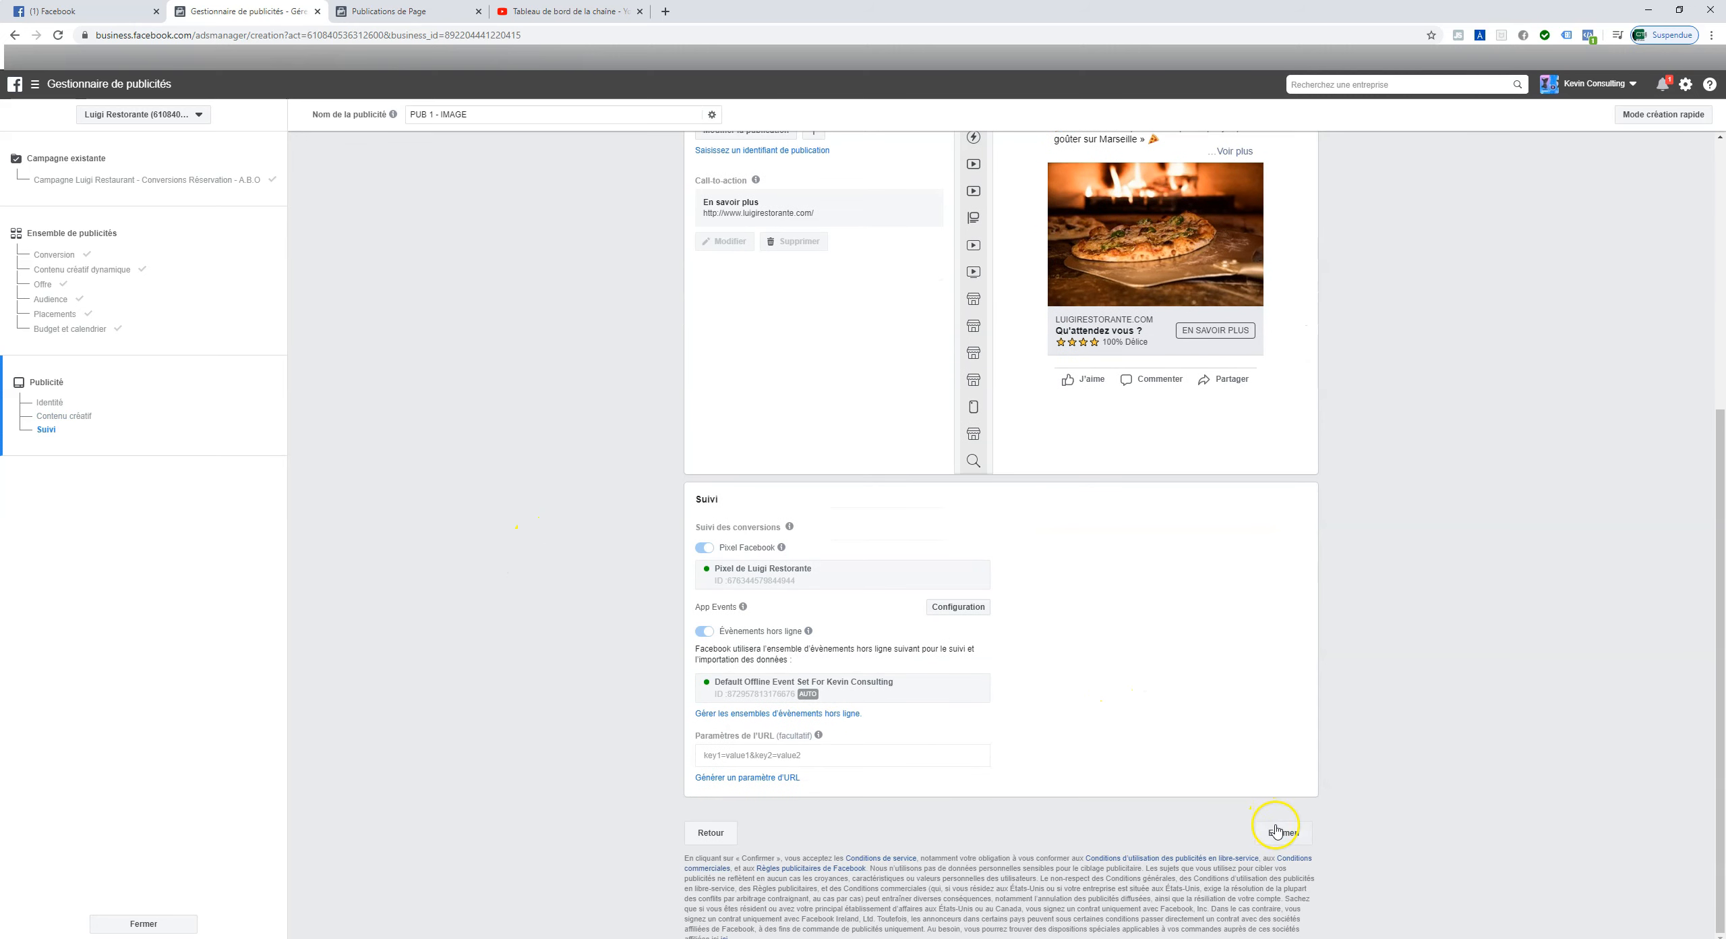
left_click(1279, 831)
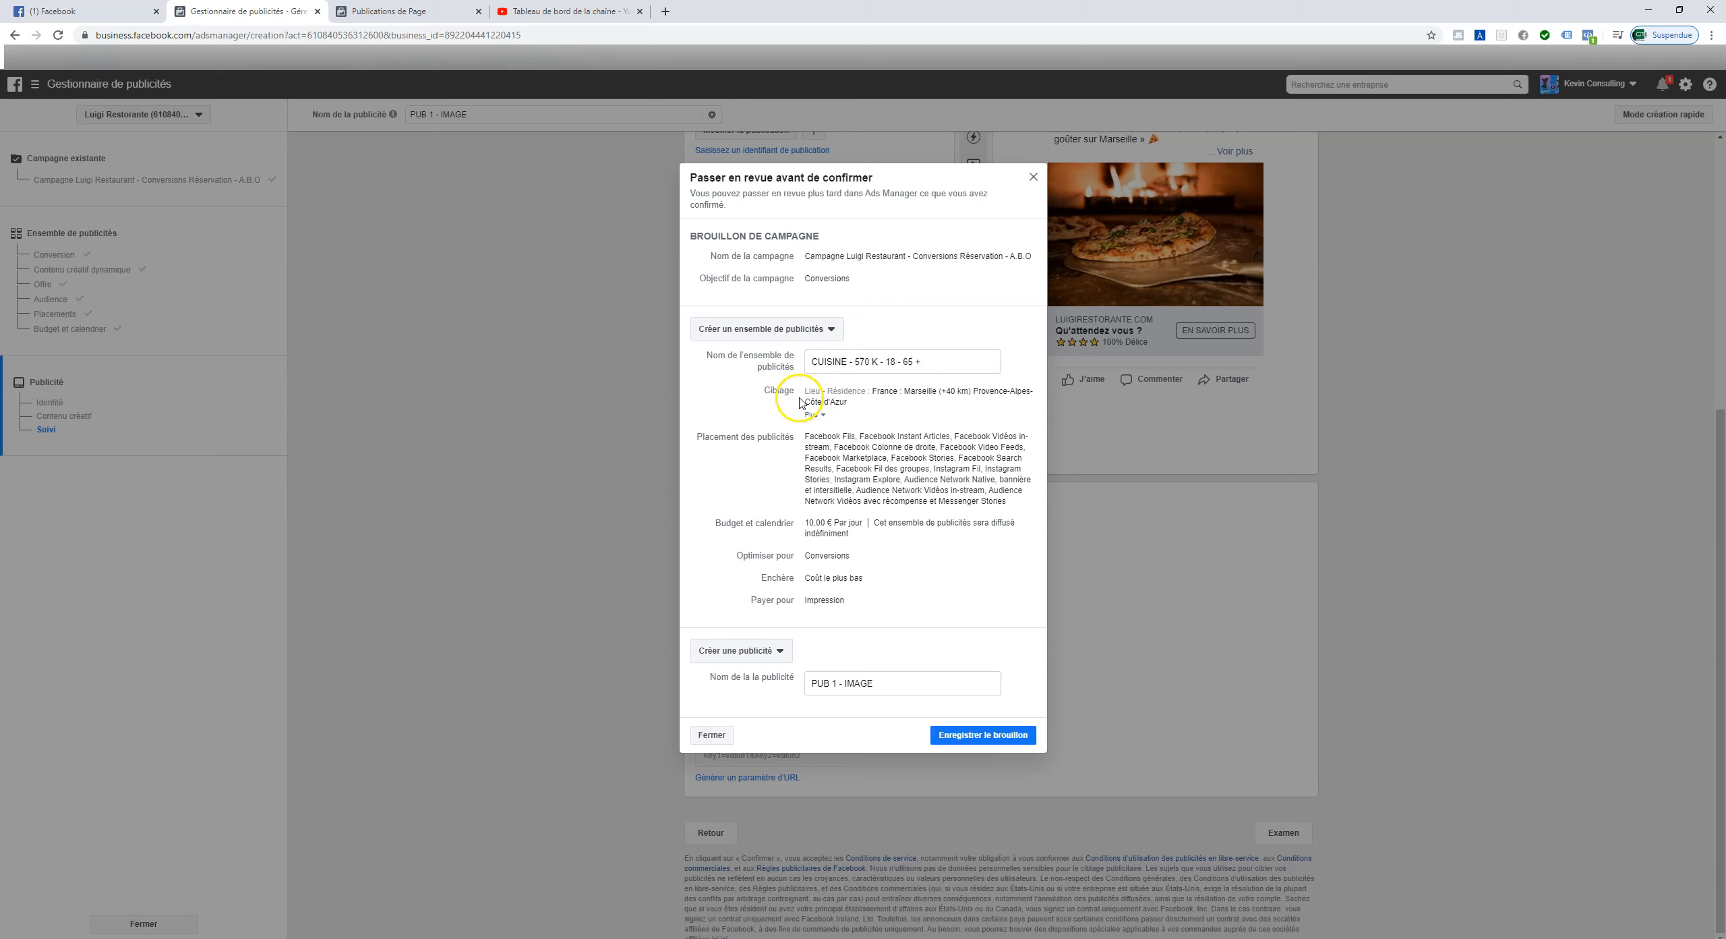
left_click(997, 735)
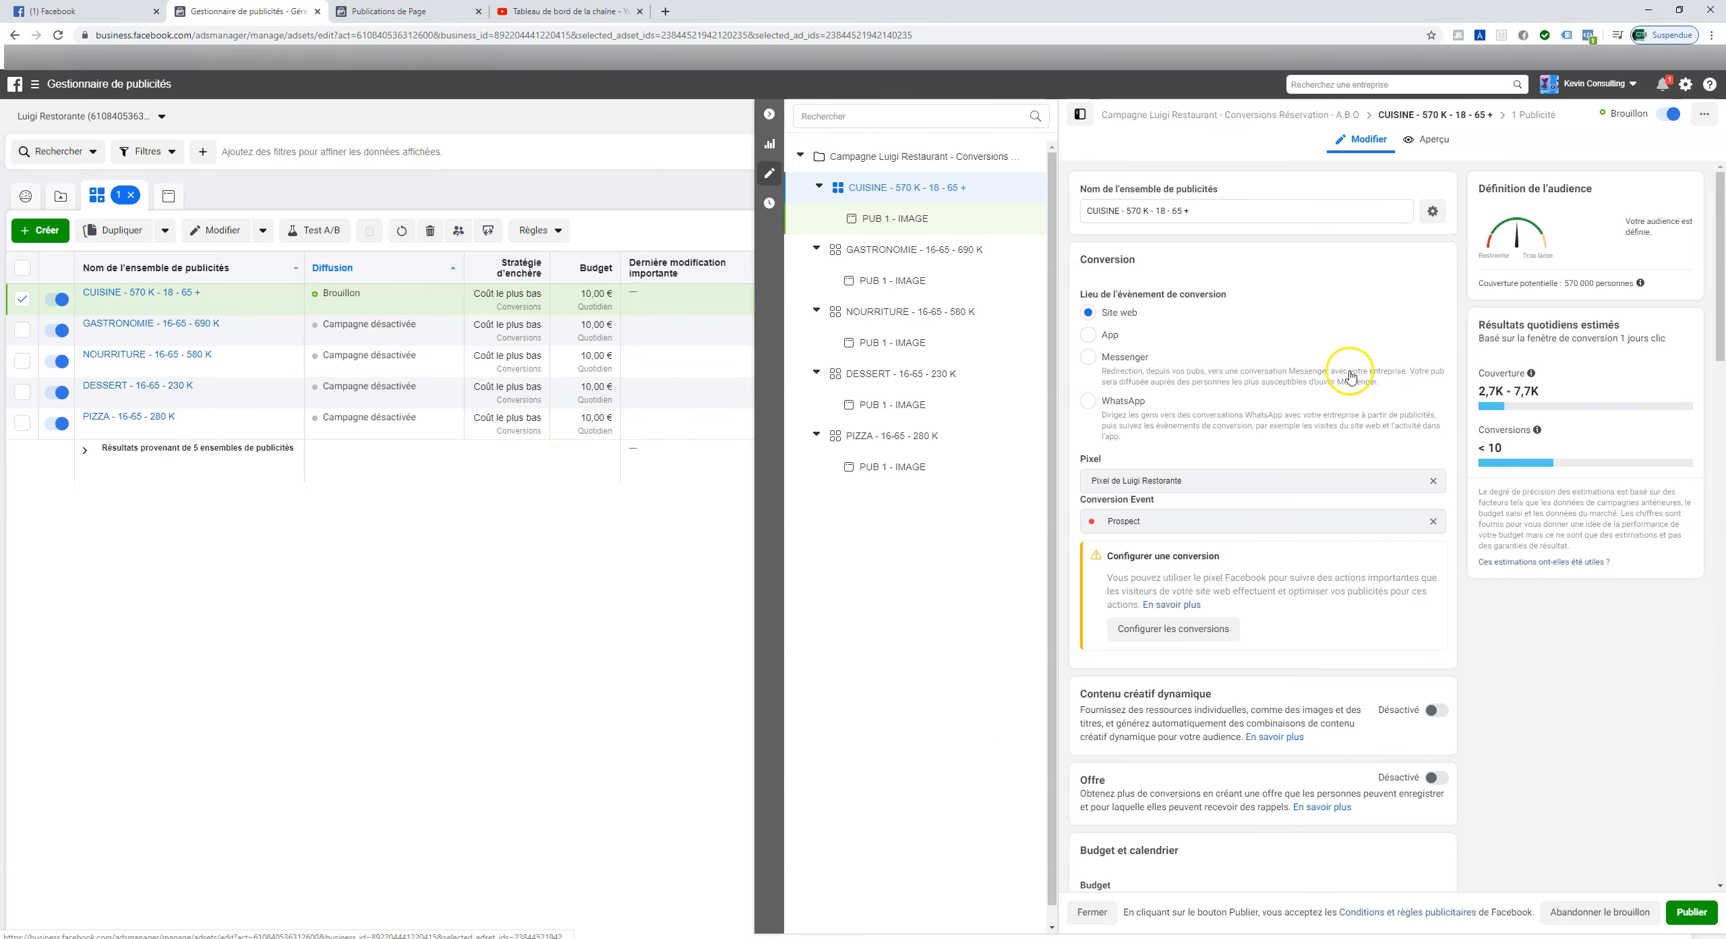
- Look over the audience of the CUISINE - 570 K - 18 - 65 + draft, publish it with its ad and close the editor
scroll(1208, 339, "down", 15)
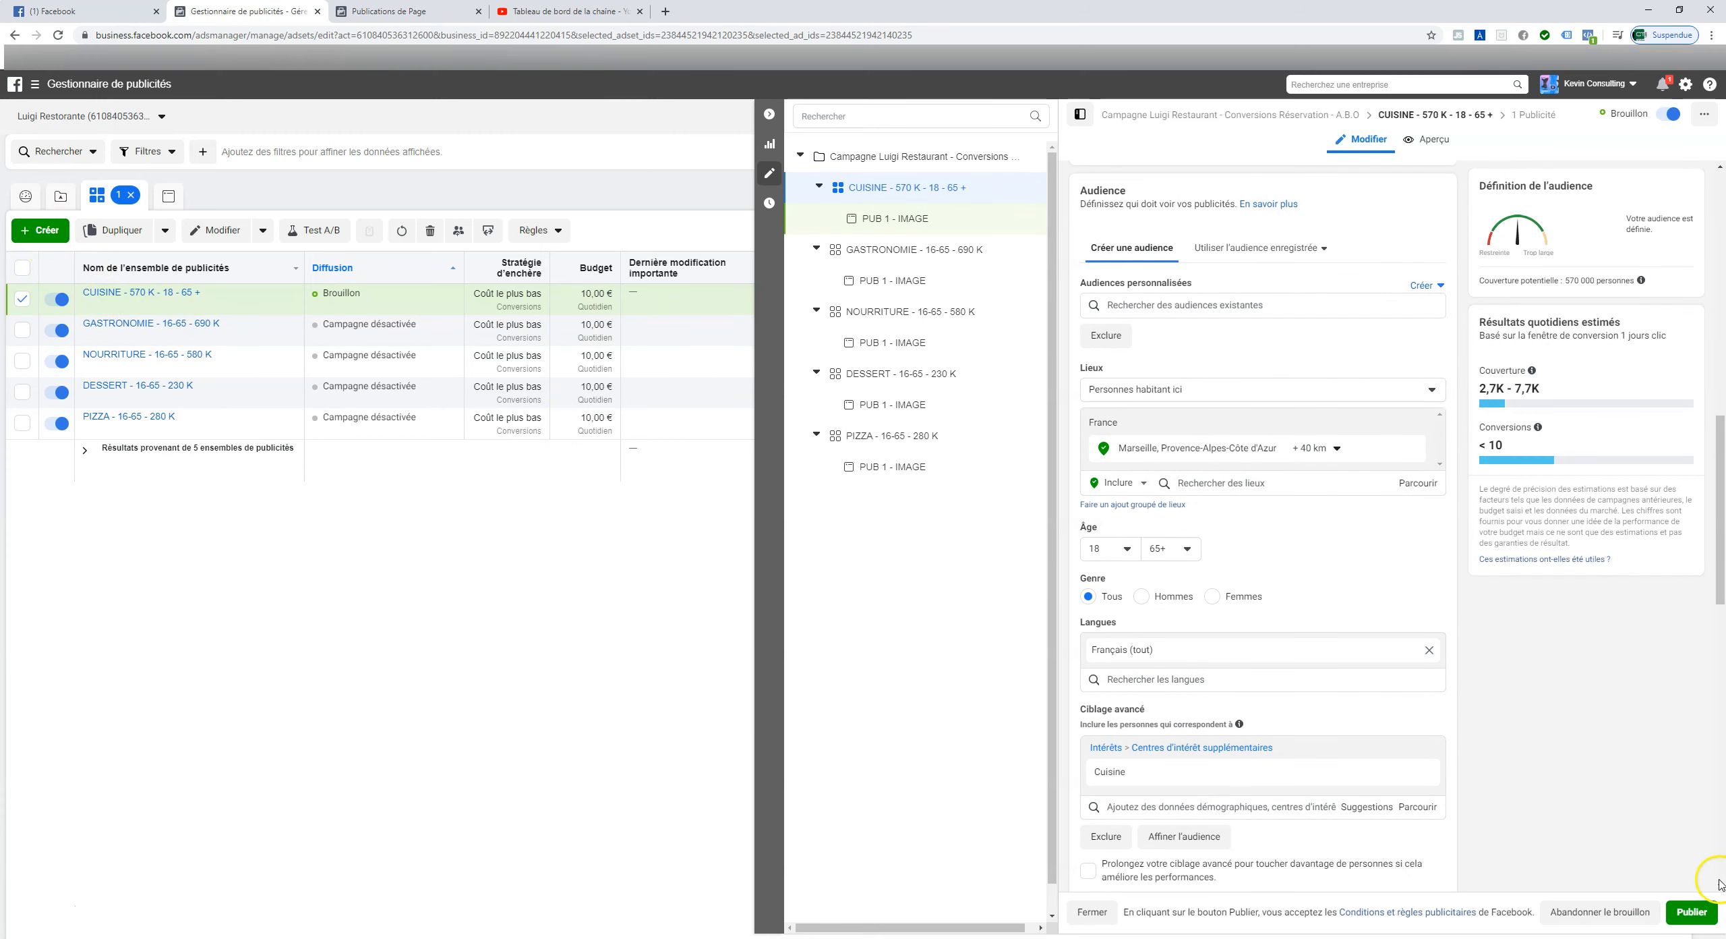
left_click(1680, 912)
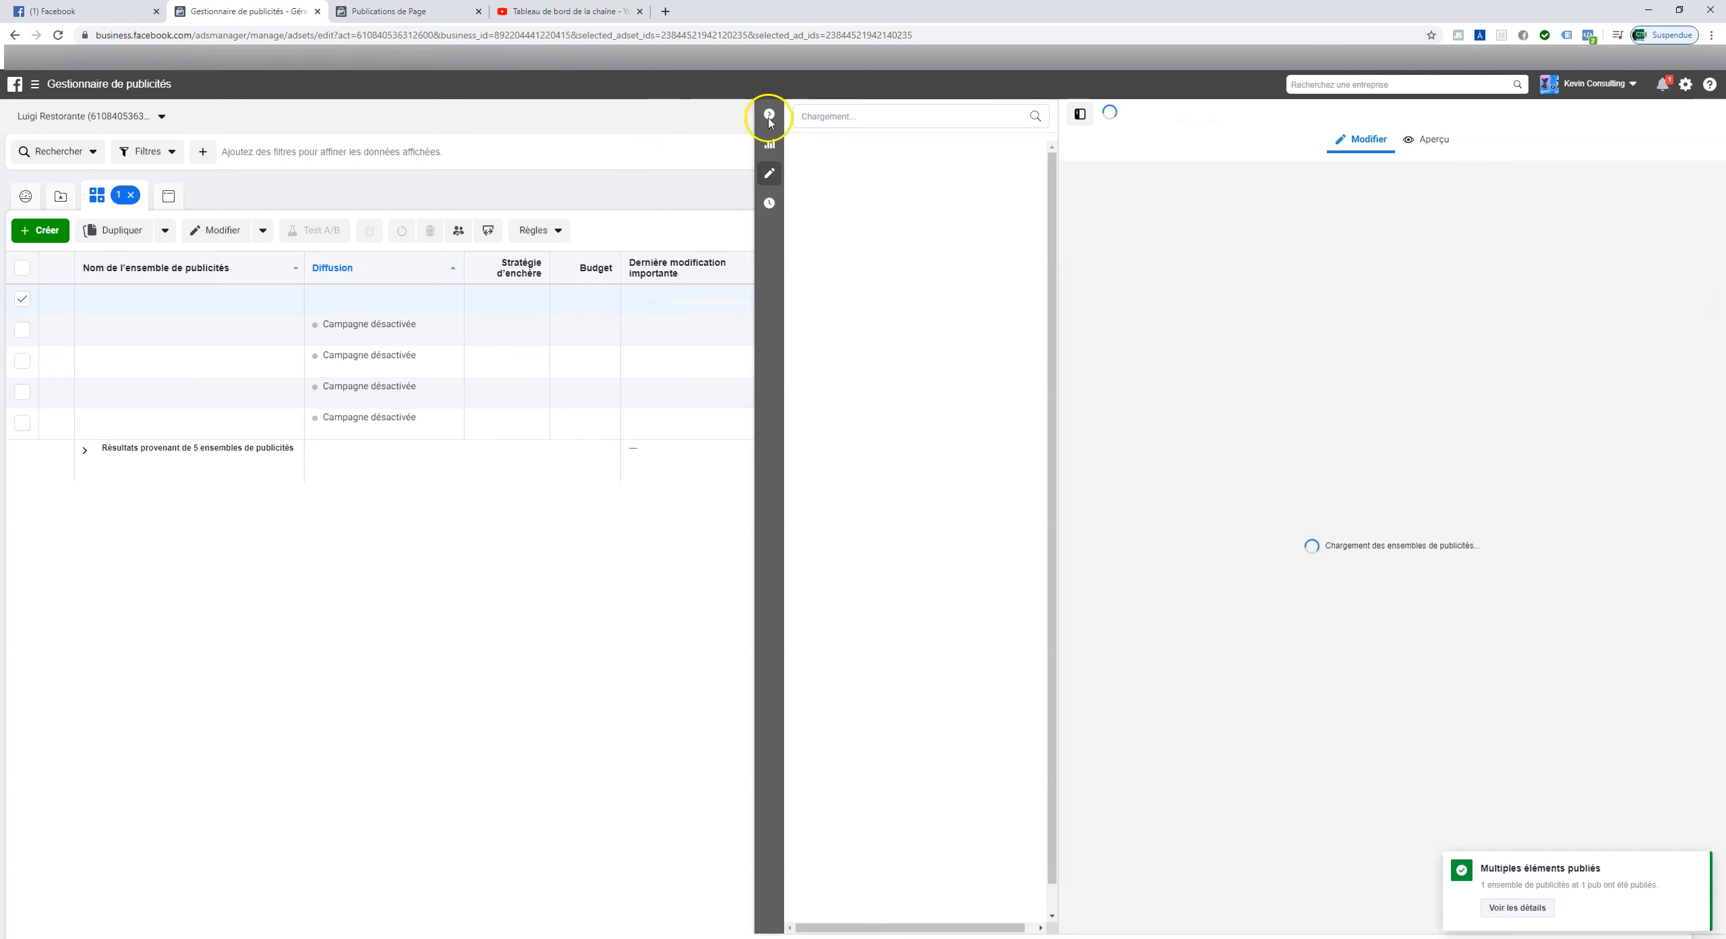
left_click(771, 115)
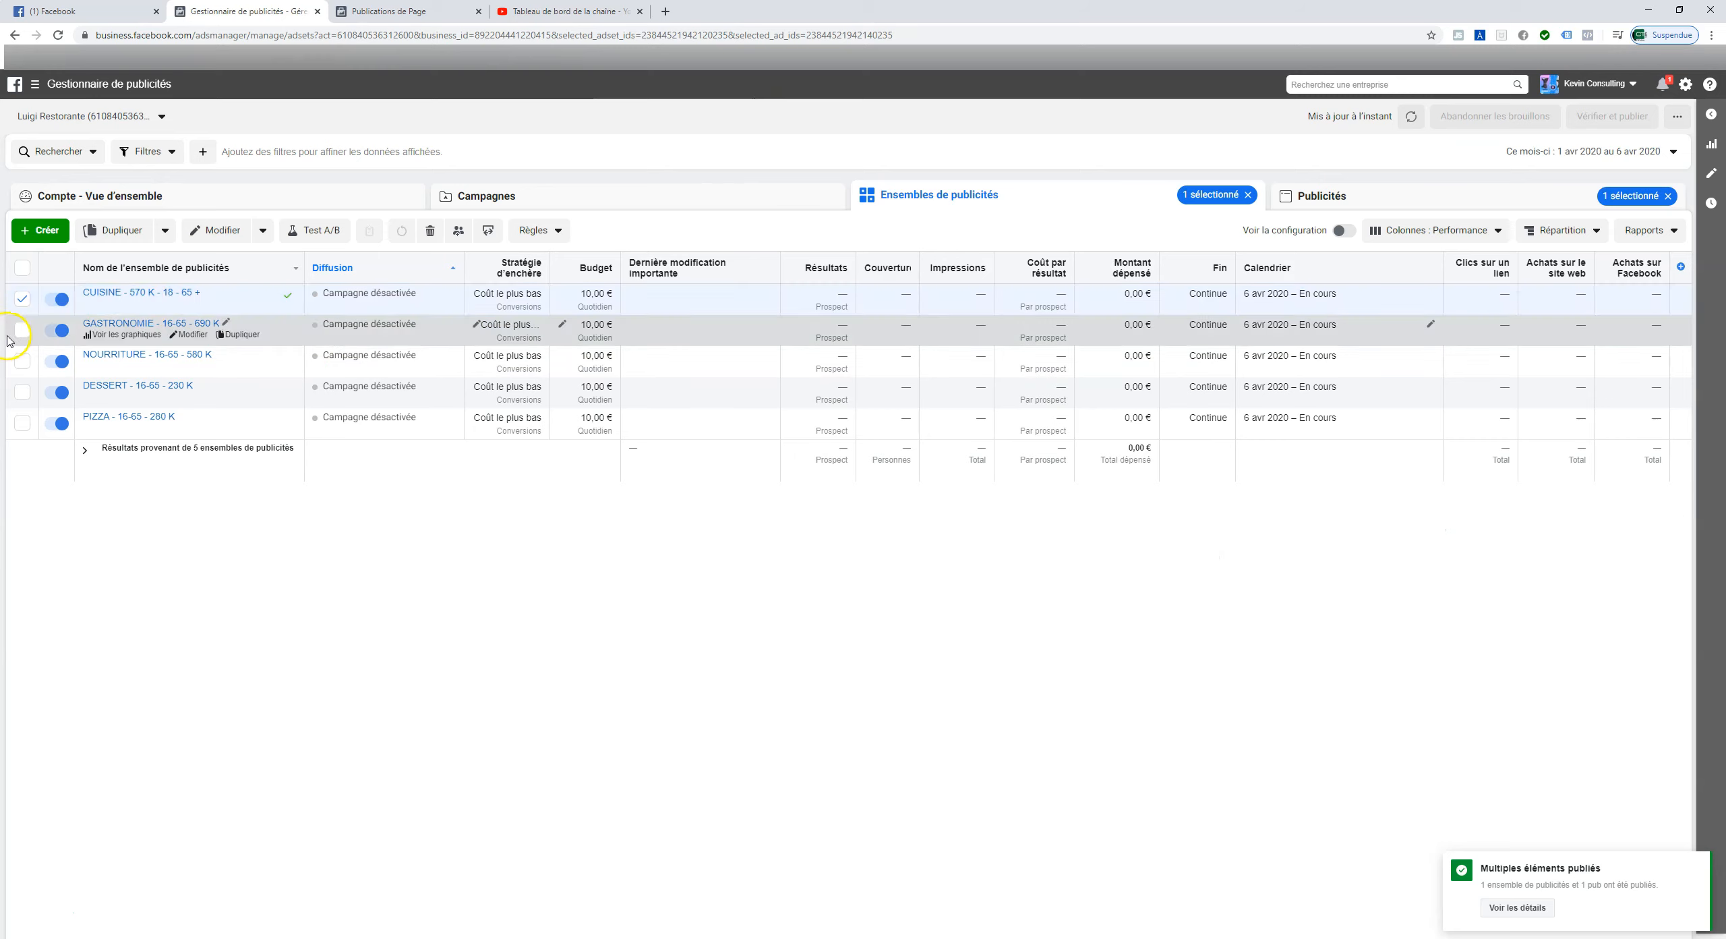
- View the ad inside the CUISINE ad set, return to the ad sets and clear the ad set and ad selections
left_click(22, 303)
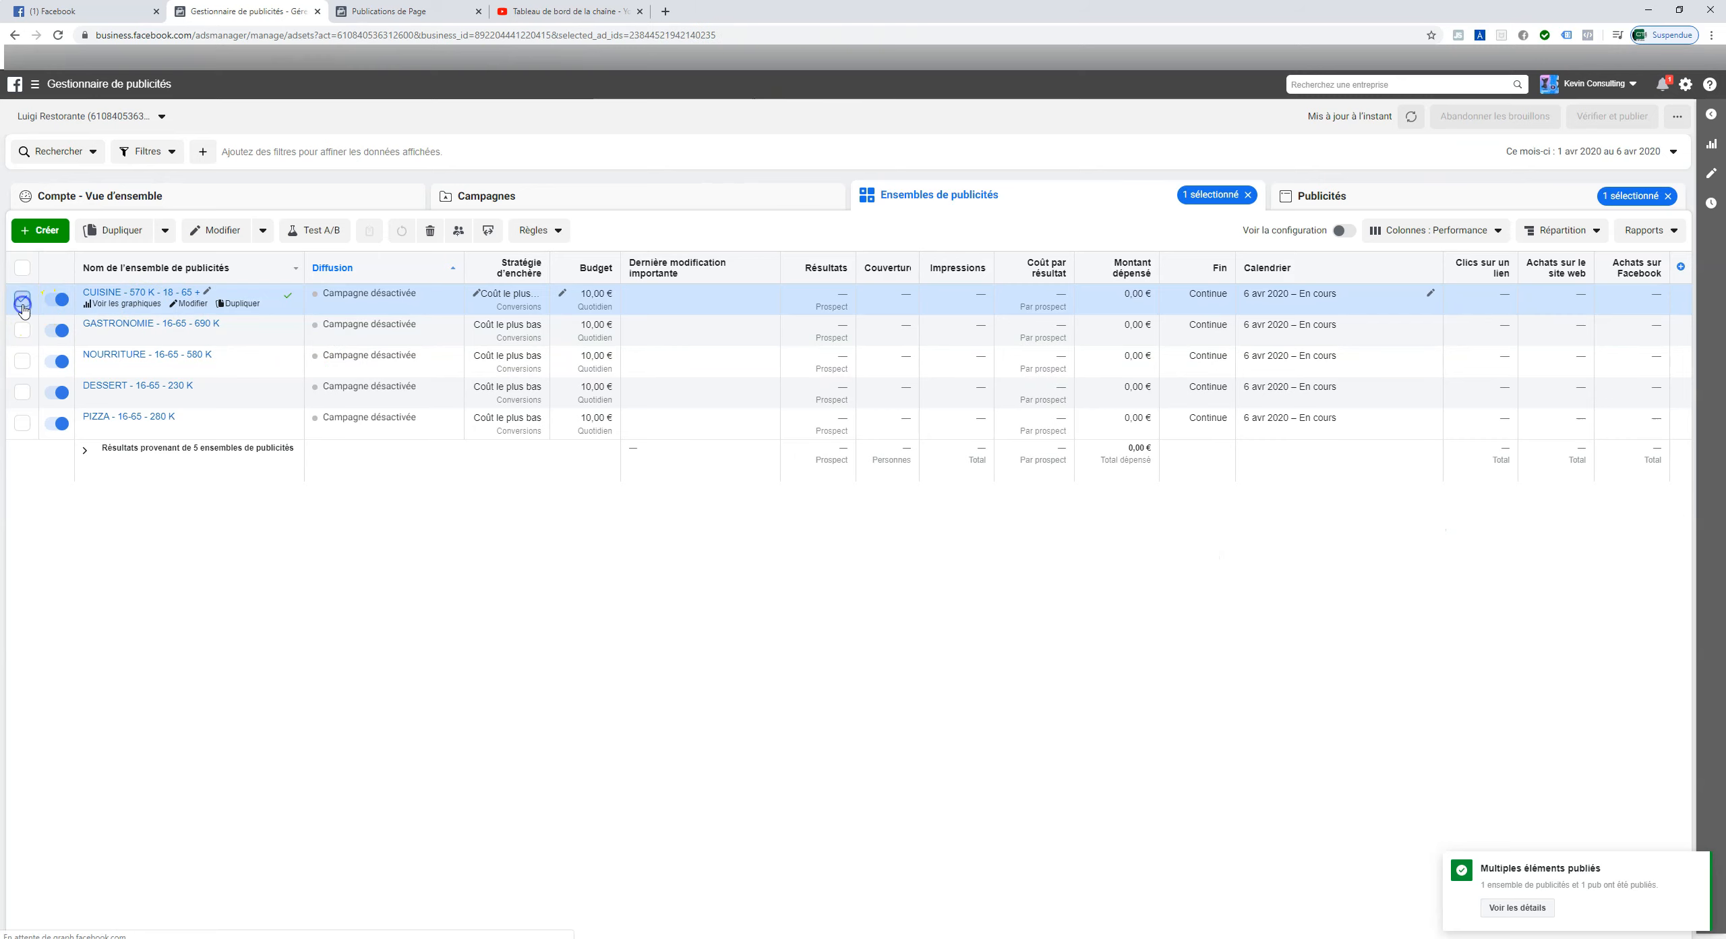
left_click(166, 292)
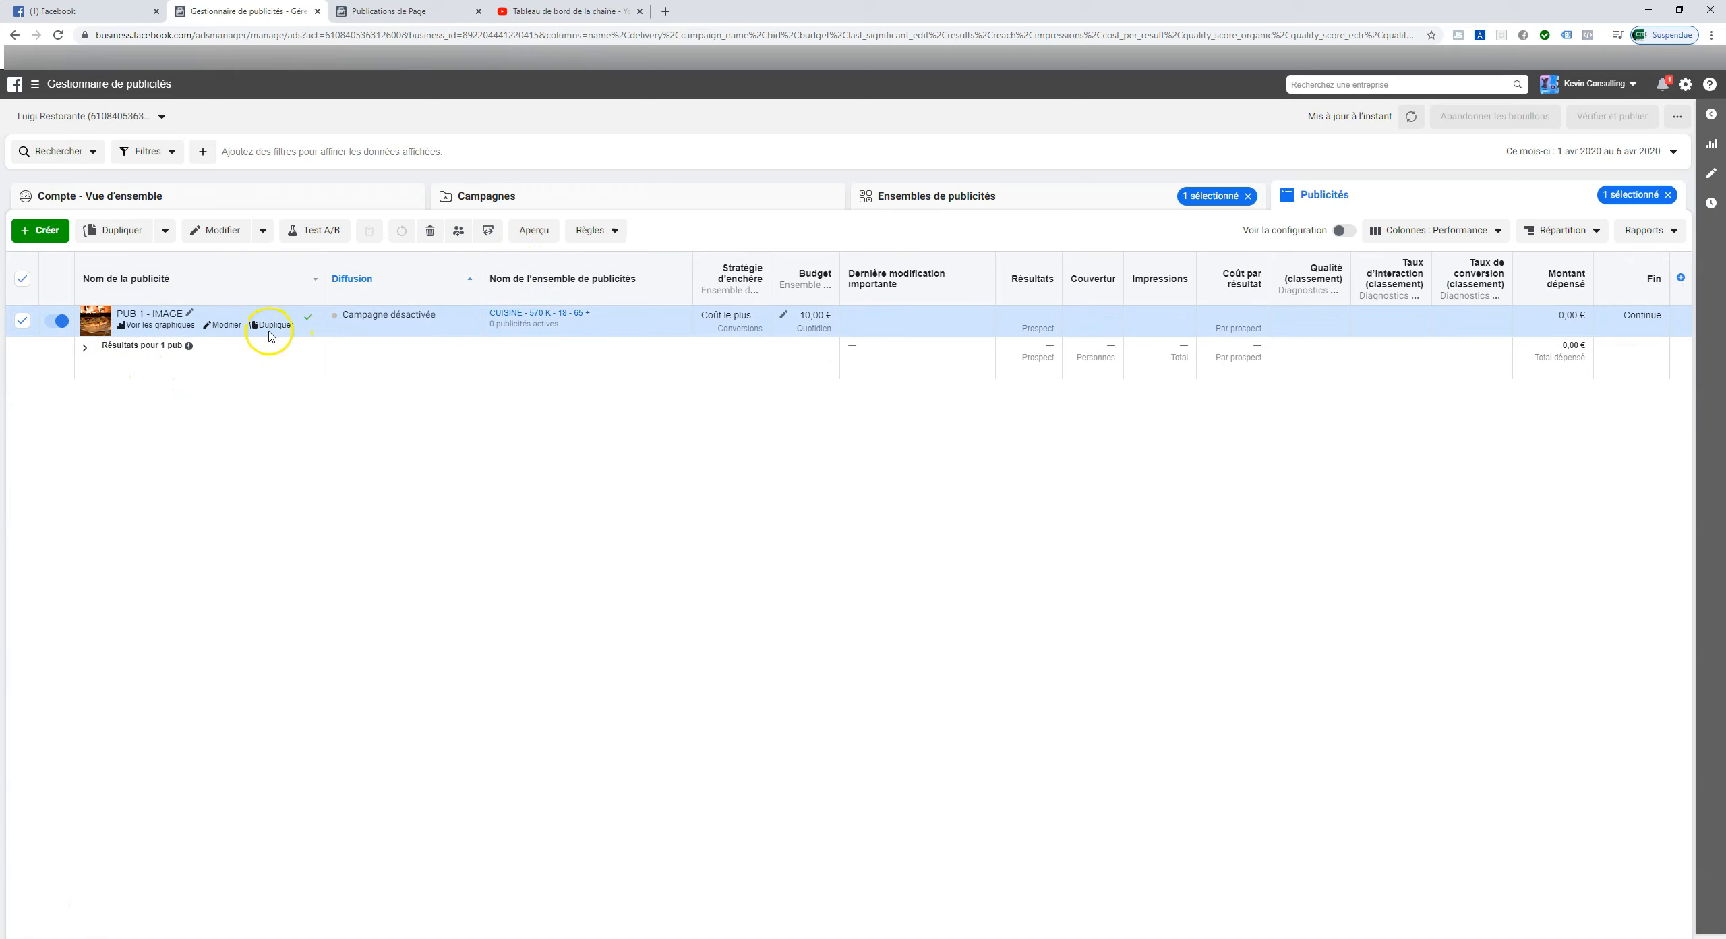
left_click(1008, 203)
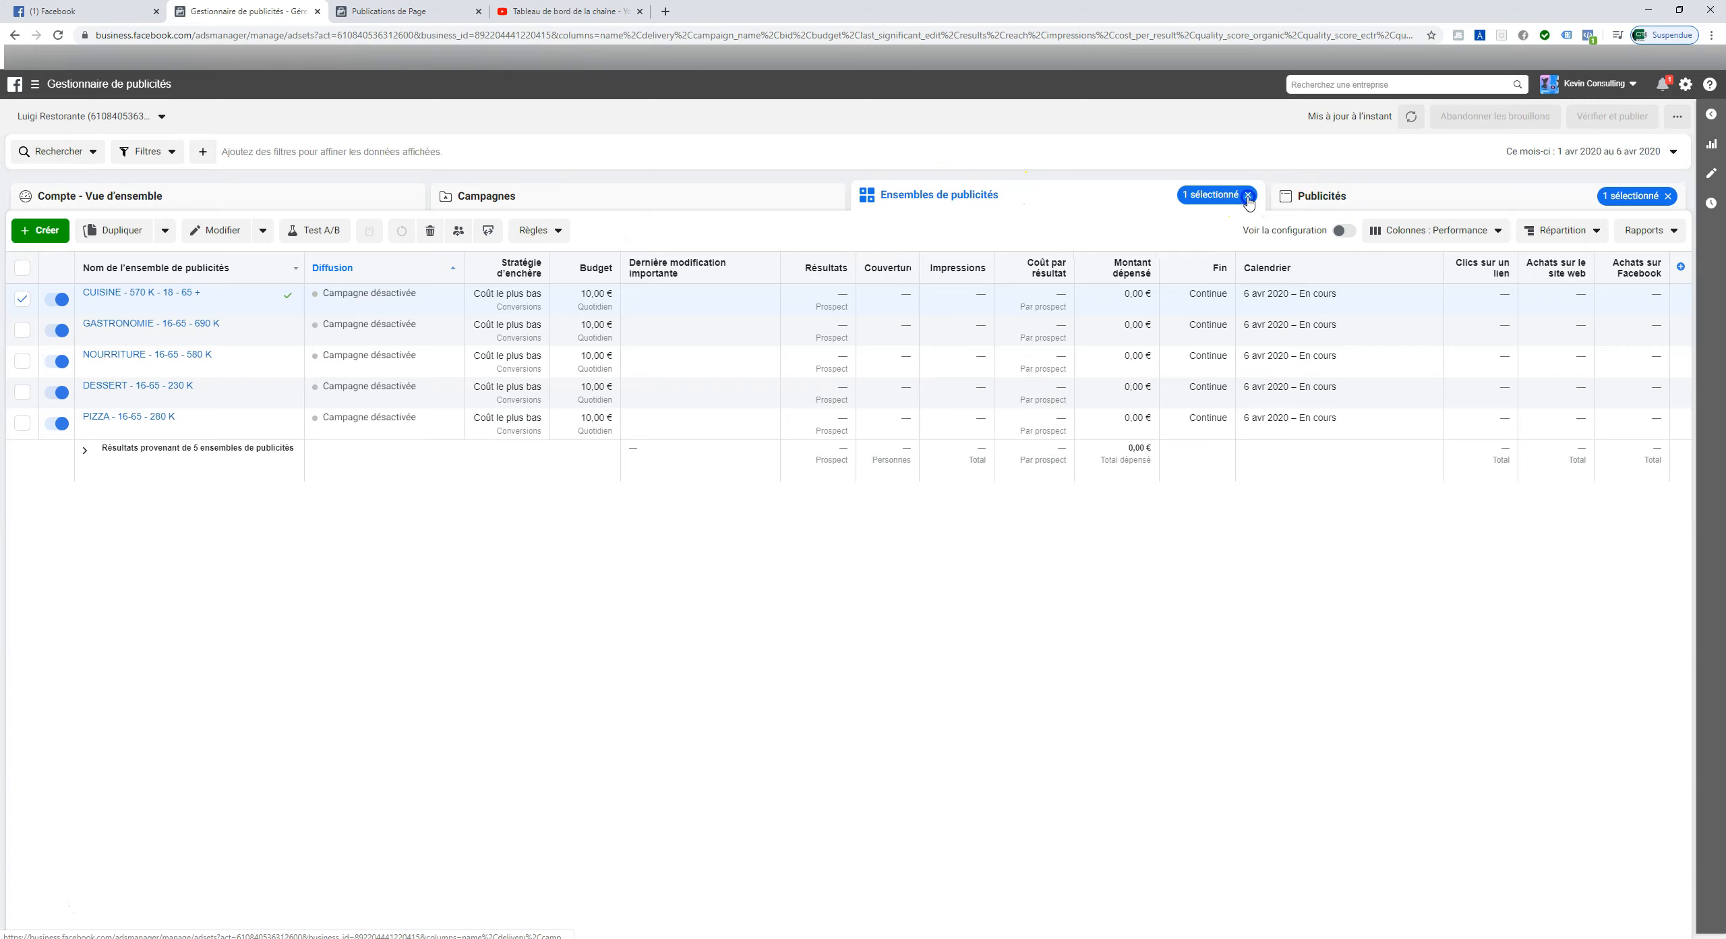
left_click(1248, 195)
left_click(1668, 197)
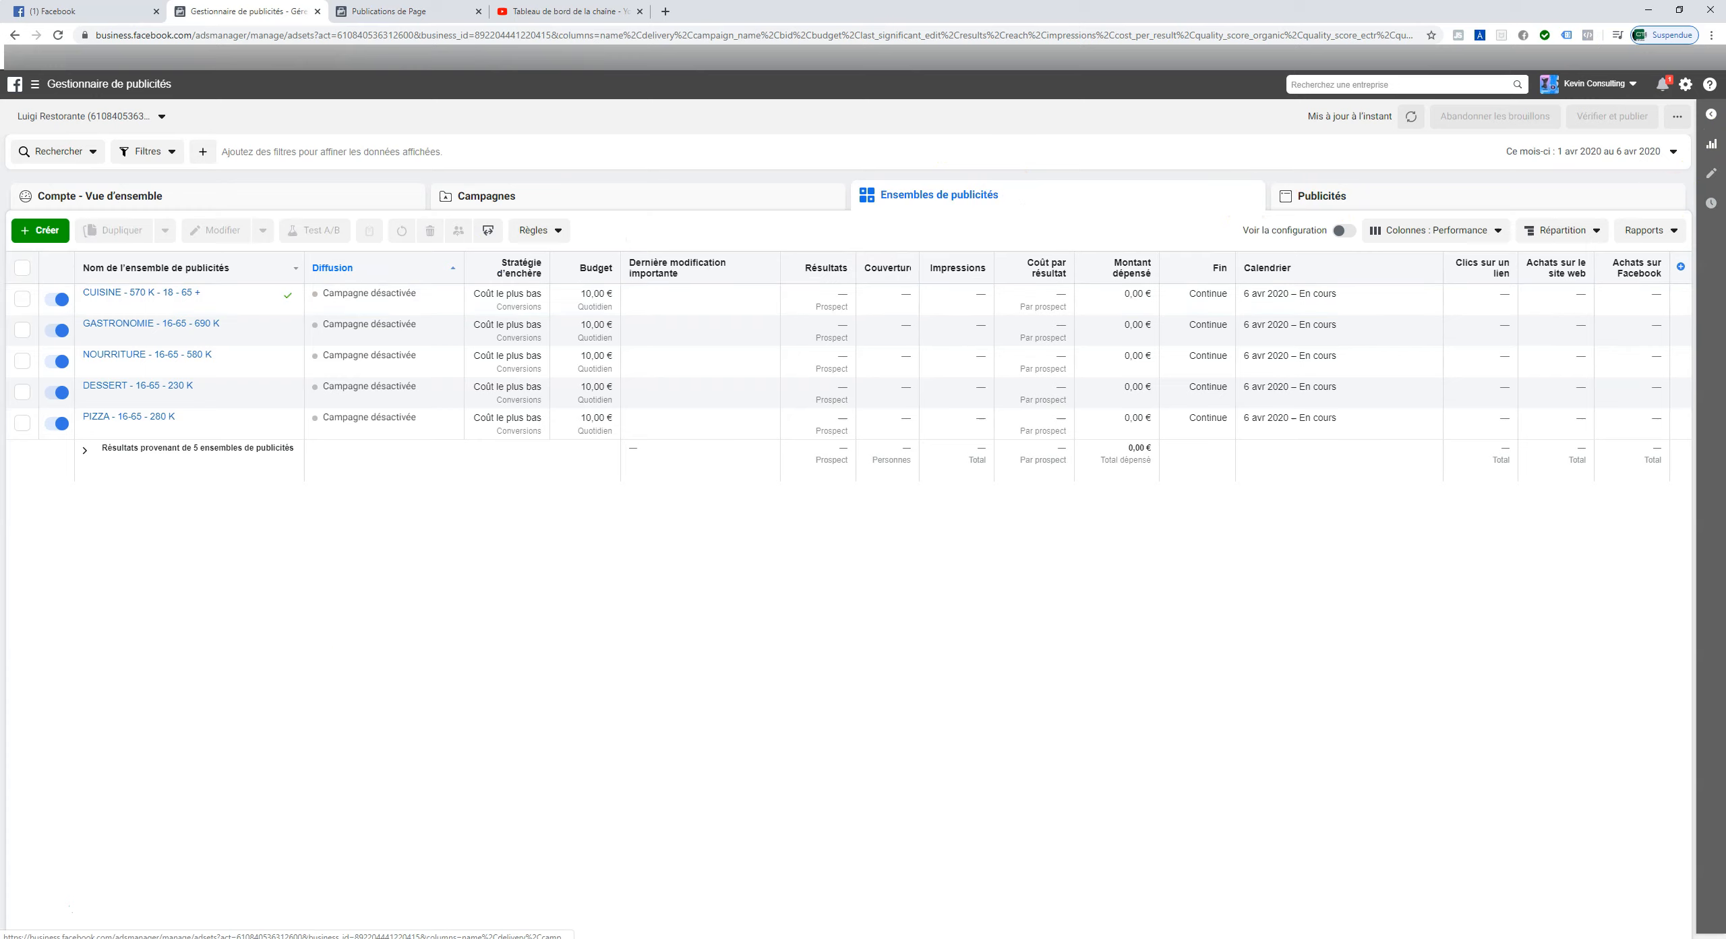